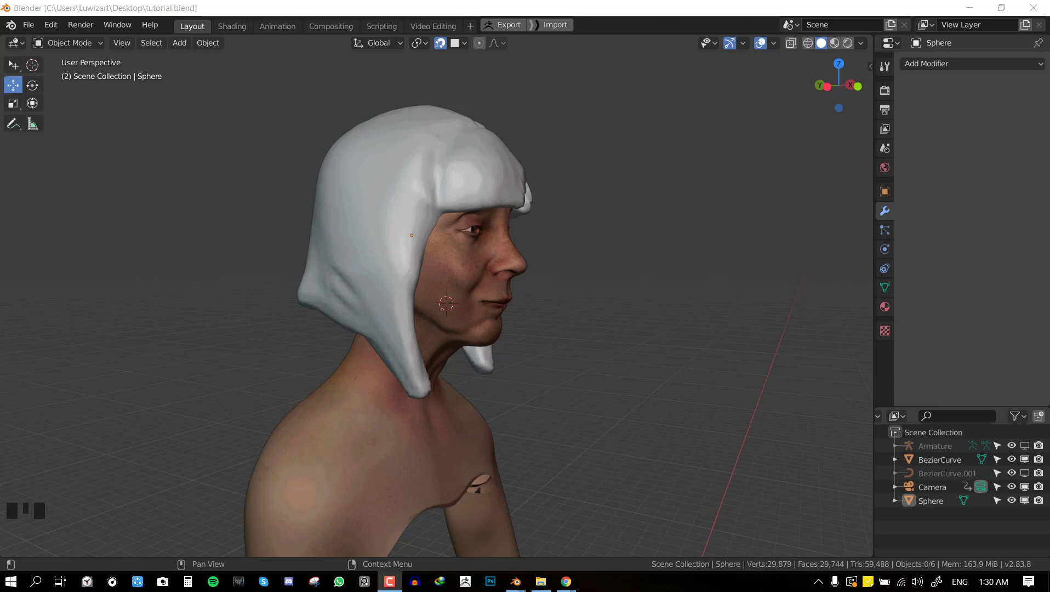
- Examine the white hair volume mesh on the character's head from the front and both sides
{"action": "middle_click_drag", "start_coordinate": [664, 321], "coordinate": [646, 317]}
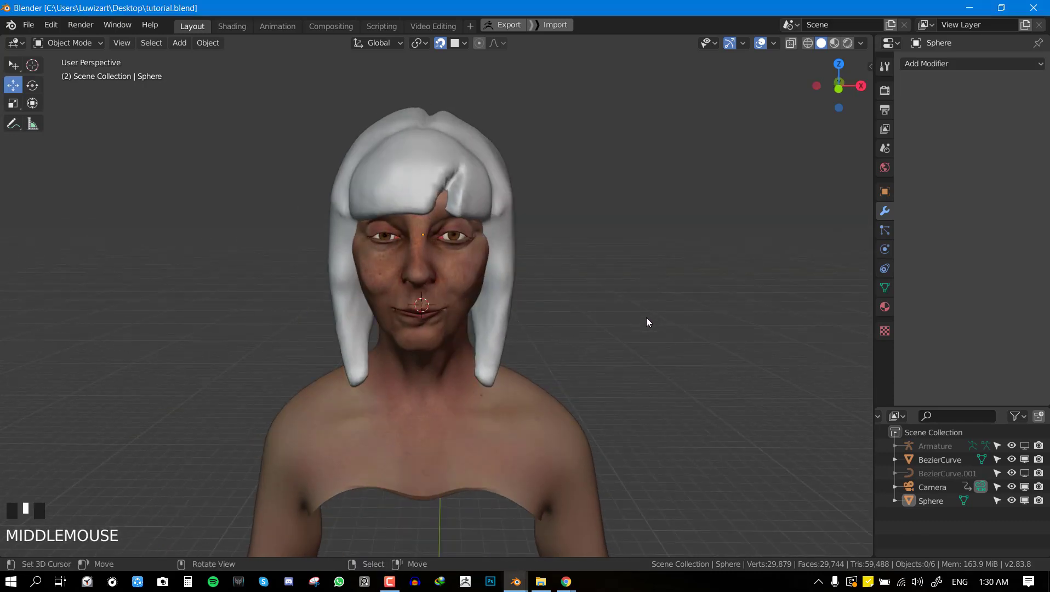
{"action": "scroll", "coordinate": [646, 317], "scroll_direction": "up", "scroll_amount": 2}
{"action": "scroll", "coordinate": [578, 317], "scroll_direction": "down", "scroll_amount": 1}
{"action": "scroll", "coordinate": [582, 317], "scroll_direction": "down", "scroll_amount": 1}
{"action": "middle_click_drag", "start_coordinate": [582, 317], "coordinate": [601, 251], "text": "shift"}
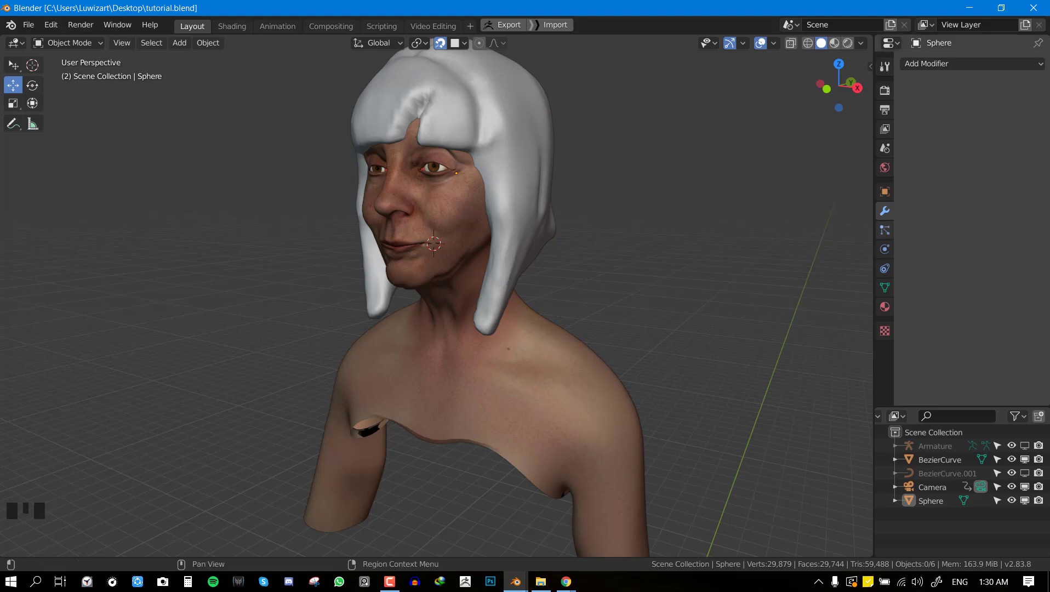
{"action": "middle_click_drag", "start_coordinate": [719, 263], "coordinate": [707, 275]}
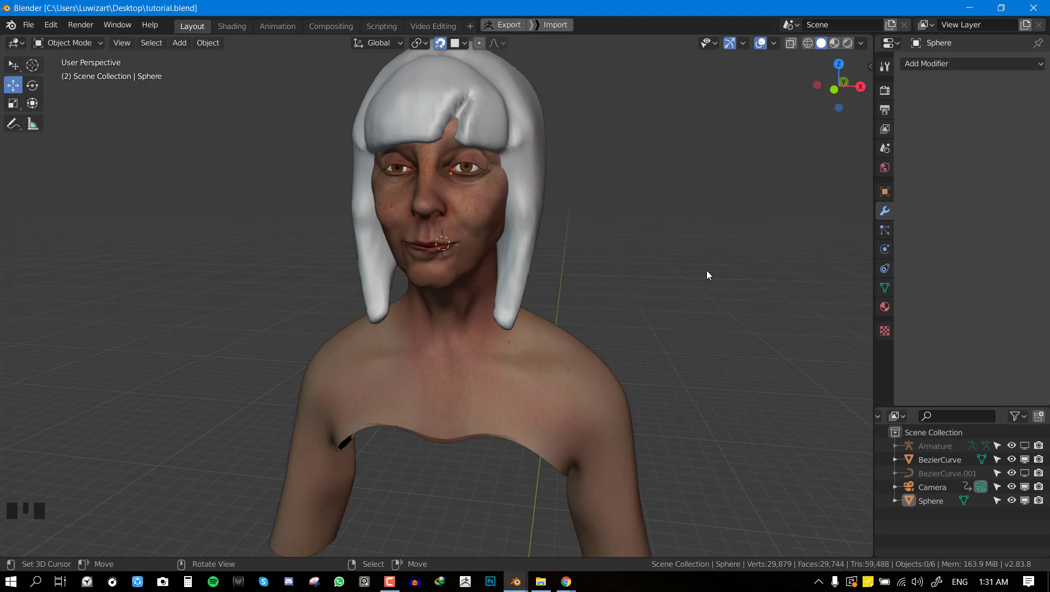
{"action": "key", "text": "KP_1"}
{"action": "middle_click_drag", "start_coordinate": [530, 253], "coordinate": [475, 268]}
{"action": "scroll", "coordinate": [474, 268], "scroll_direction": "up", "scroll_amount": 2}
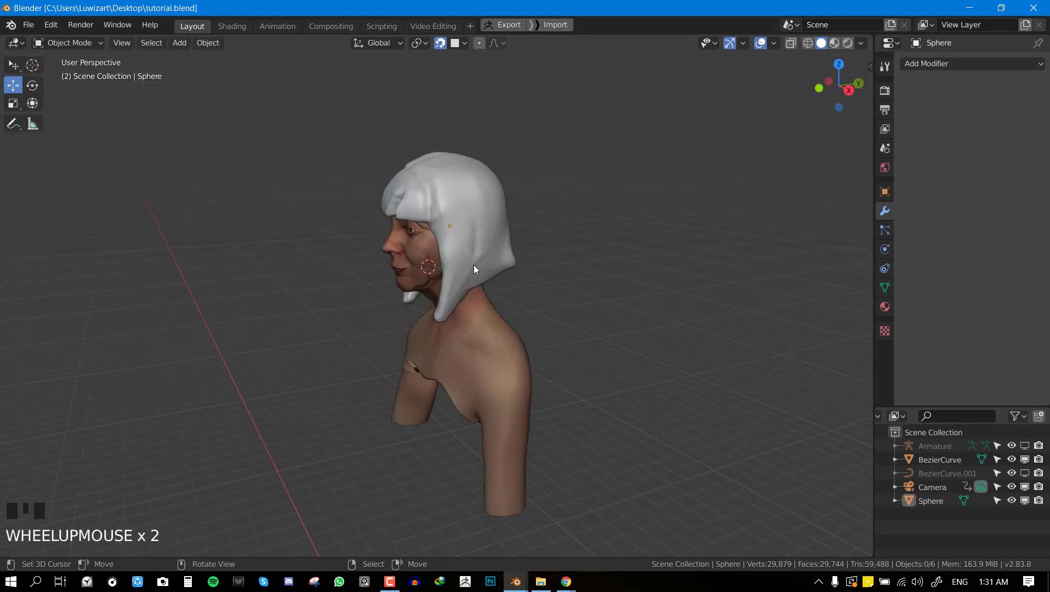
{"action": "scroll", "coordinate": [475, 269], "scroll_direction": "up", "scroll_amount": 1}
{"action": "middle_click_drag", "start_coordinate": [433, 297], "coordinate": [604, 292]}
{"action": "scroll", "coordinate": [293, 160], "scroll_direction": "up", "scroll_amount": 2}
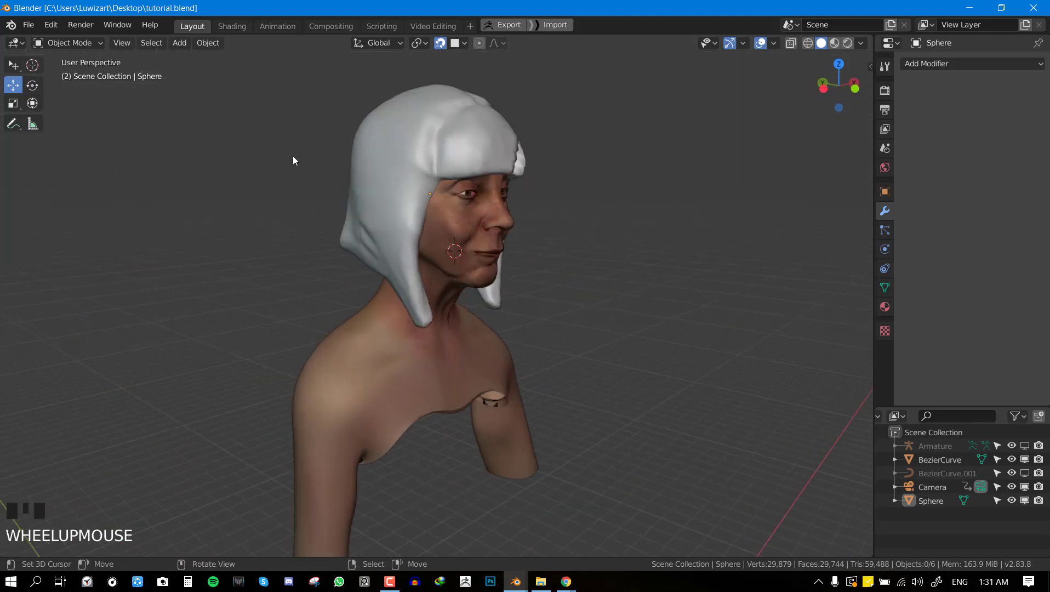
- Try moving the hair volume mesh off the head, and undo both moves
{"action": "left_click", "coordinate": [375, 185]}
{"action": "middle_click_drag", "start_coordinate": [390, 211], "coordinate": [312, 241], "text": "shift"}
{"action": "key", "text": "g"}
{"action": "left_click", "coordinate": [397, 263]}
{"action": "scroll", "coordinate": [516, 216], "scroll_direction": "up", "scroll_amount": 2}
{"action": "middle_click_drag", "start_coordinate": [516, 215], "coordinate": [397, 225]}
{"action": "key", "text": "g"}
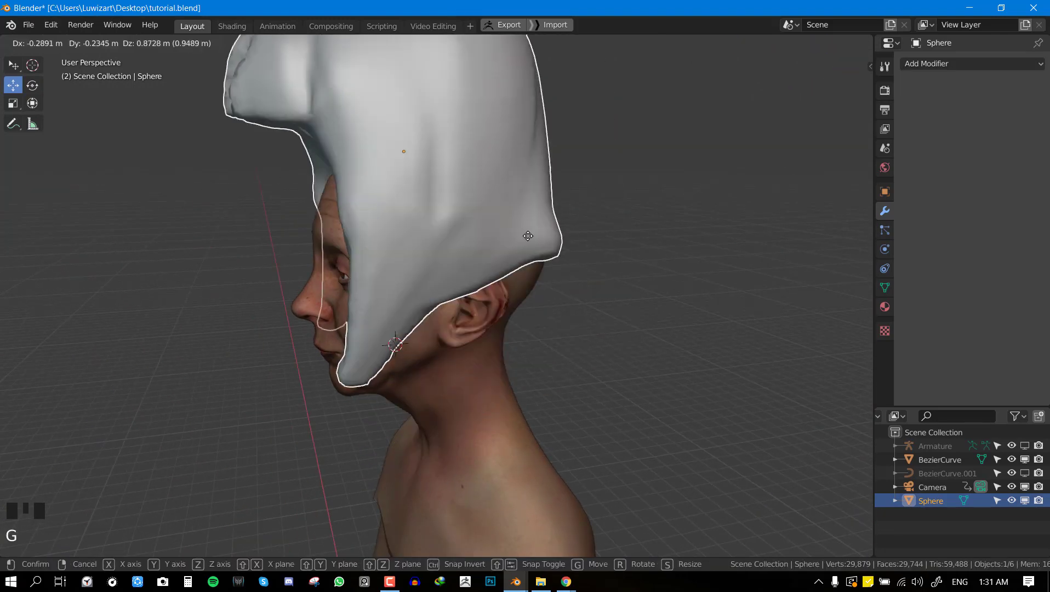
{"action": "left_click", "coordinate": [472, 257]}
{"action": "scroll", "coordinate": [472, 254], "scroll_direction": "down", "scroll_amount": 3}
{"action": "key", "text": "alt+w"}
{"action": "key", "text": "alt+w"}
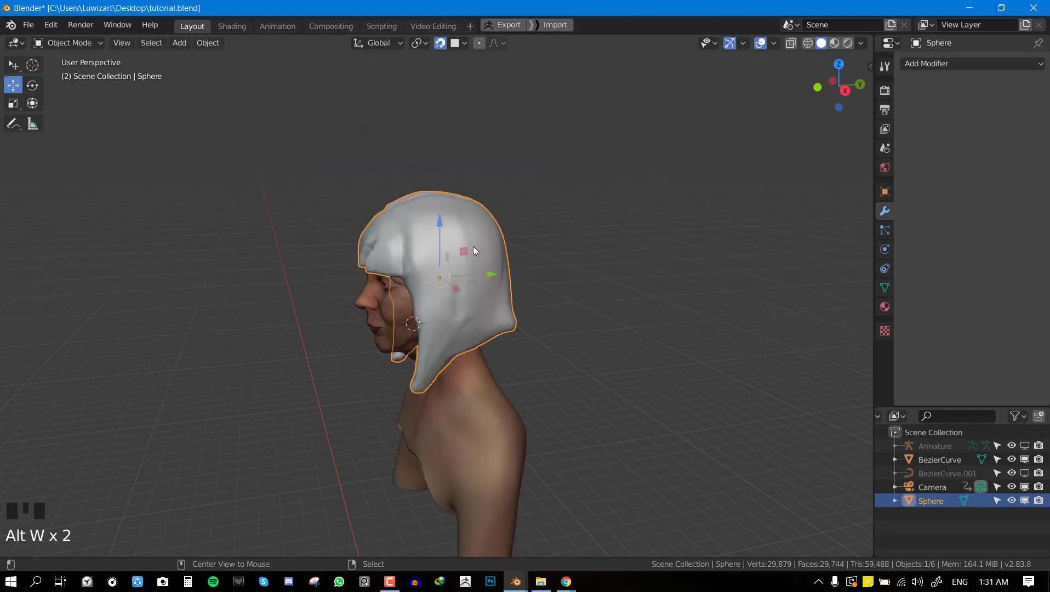
- Examine the hair volume mesh from the front, above and both sides, and deselect it
{"action": "mouse_move", "coordinate": [473, 251]}
{"action": "middle_mouse_down"}
{"action": "mouse_move", "coordinate": [556, 260]}
{"action": "mouse_move", "coordinate": [473, 240]}
{"action": "middle_mouse_up"}
{"action": "key", "text": "KP_1"}
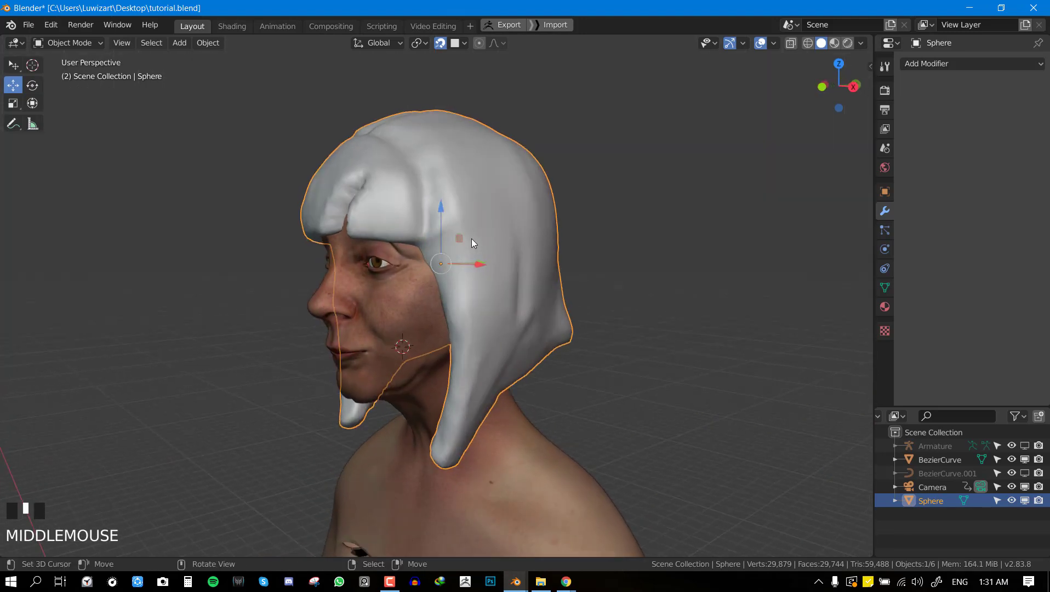
{"action": "key", "text": "KP_1"}
{"action": "middle_click_drag", "start_coordinate": [495, 314], "coordinate": [491, 160]}
{"action": "scroll", "coordinate": [437, 236], "scroll_direction": "down", "scroll_amount": 3}
{"action": "scroll", "coordinate": [487, 187], "scroll_direction": "up", "scroll_amount": 2}
{"action": "middle_click_drag", "start_coordinate": [437, 236], "coordinate": [406, 256]}
{"action": "middle_click_drag", "start_coordinate": [357, 279], "coordinate": [337, 163]}
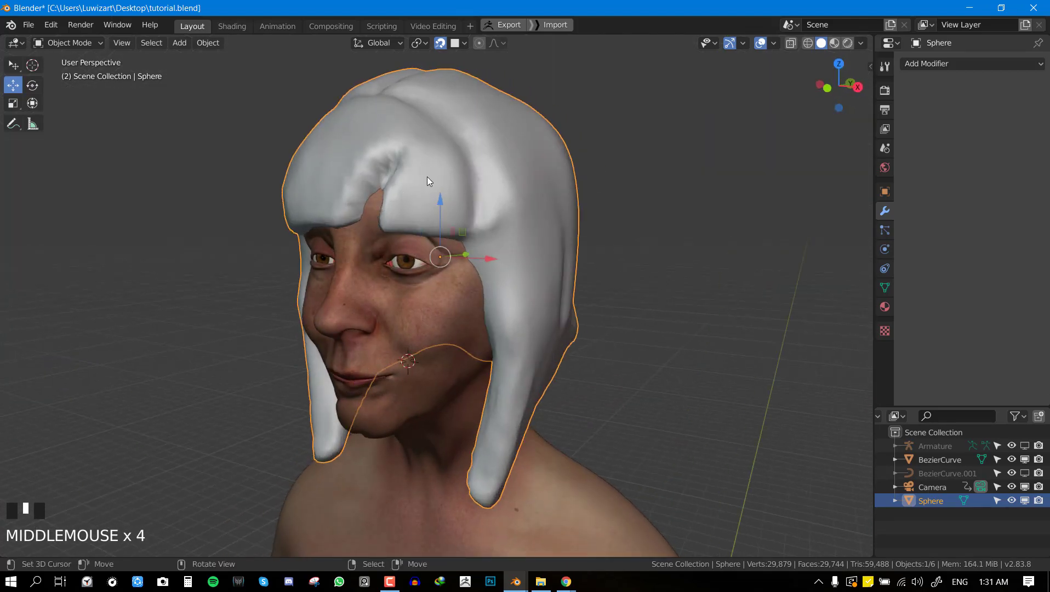
{"action": "middle_click_drag", "start_coordinate": [409, 187], "coordinate": [187, 204]}
{"action": "key", "text": "KP_1"}
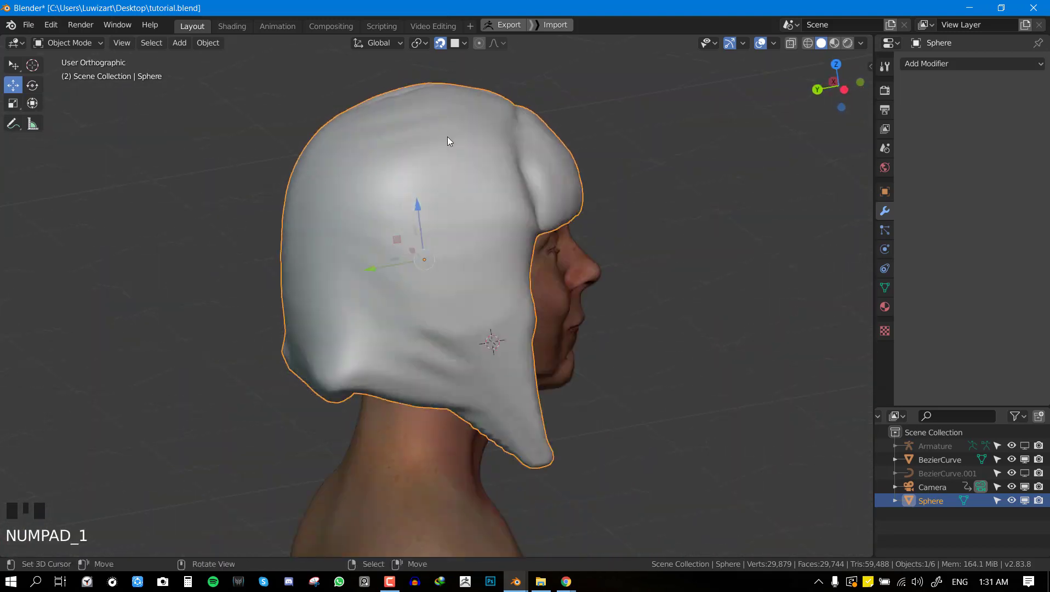
{"action": "scroll", "coordinate": [430, 133], "scroll_direction": "down", "scroll_amount": 2}
{"action": "key", "text": "alt+a"}
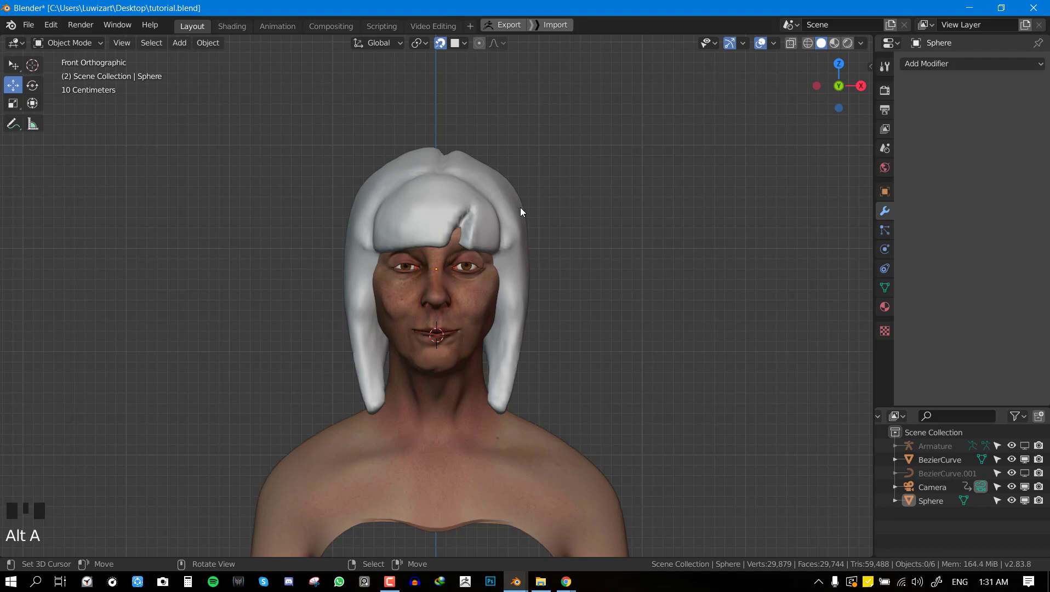
- Save the file and add a Bezier curve at a 3D cursor placed beside the head in front view
{"action": "middle_click_drag", "start_coordinate": [347, 171], "coordinate": [412, 99], "text": "shift"}
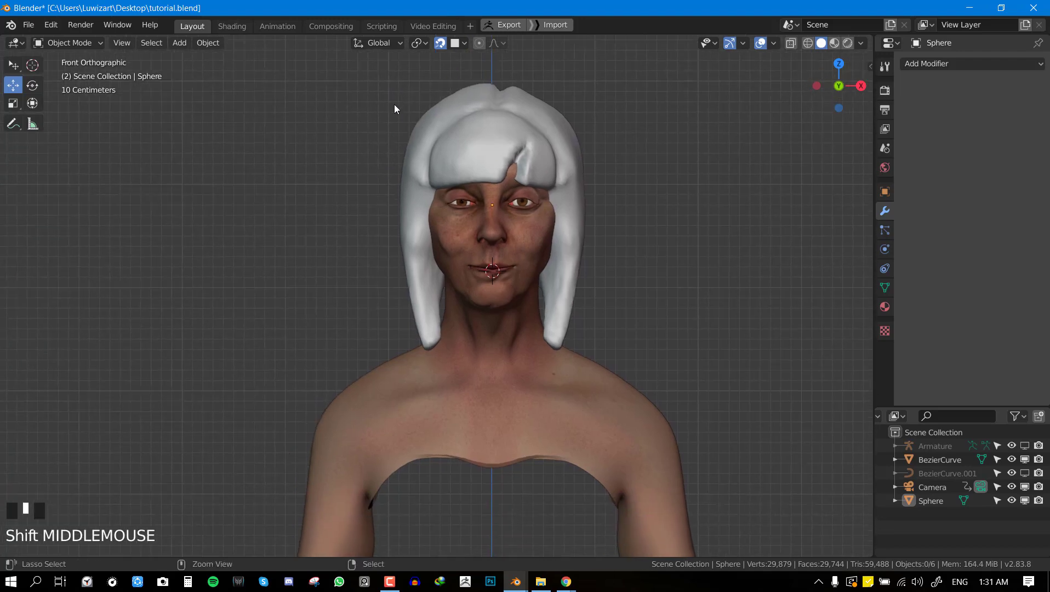
{"action": "key", "text": "ctrl+s"}
{"action": "left_click", "coordinate": [259, 193]}
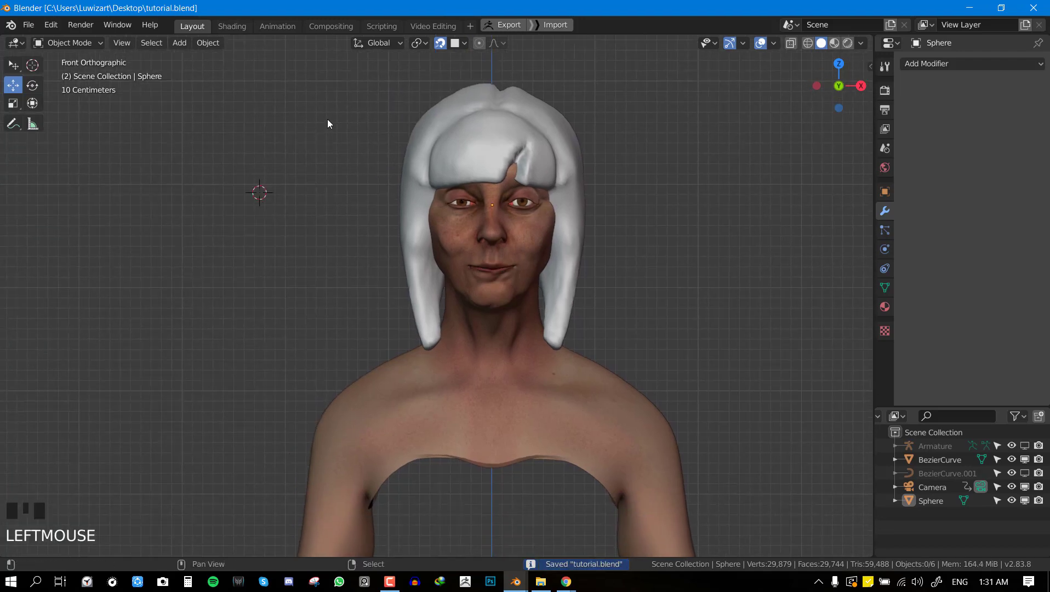
{"action": "key", "text": "shift+a"}
{"action": "mouse_move", "coordinate": [315, 121]}
{"action": "left_click", "coordinate": [414, 122]}
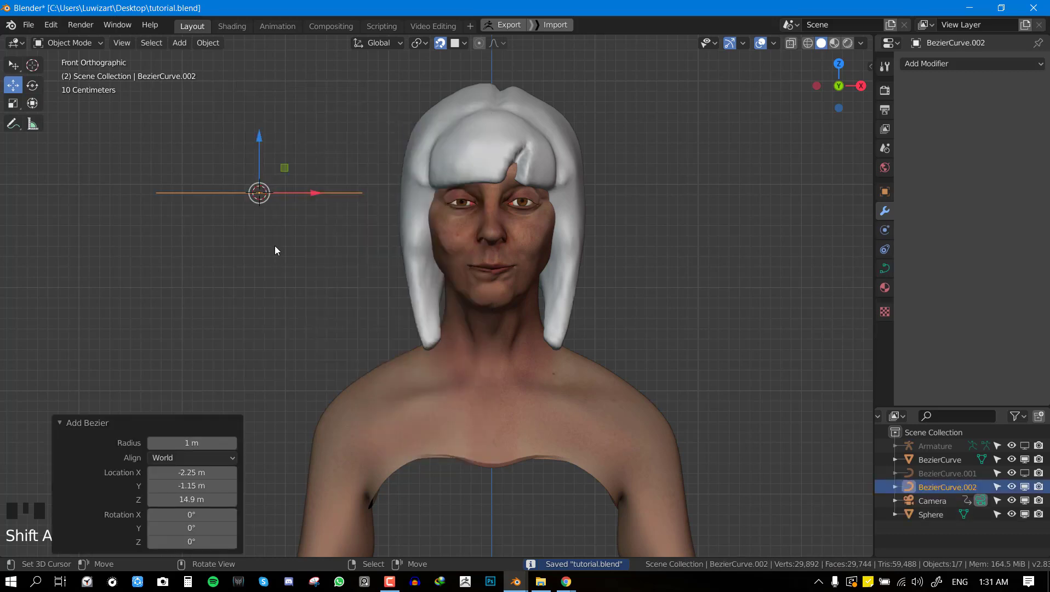
{"action": "middle_click_drag", "start_coordinate": [274, 245], "coordinate": [382, 241]}
{"action": "left_click", "coordinate": [63, 423]}
- Enter Edit Mode on the Bezier curve and make sure snapping is enabled
{"action": "key", "text": "Tab"}
{"action": "left_click", "coordinate": [439, 43]}
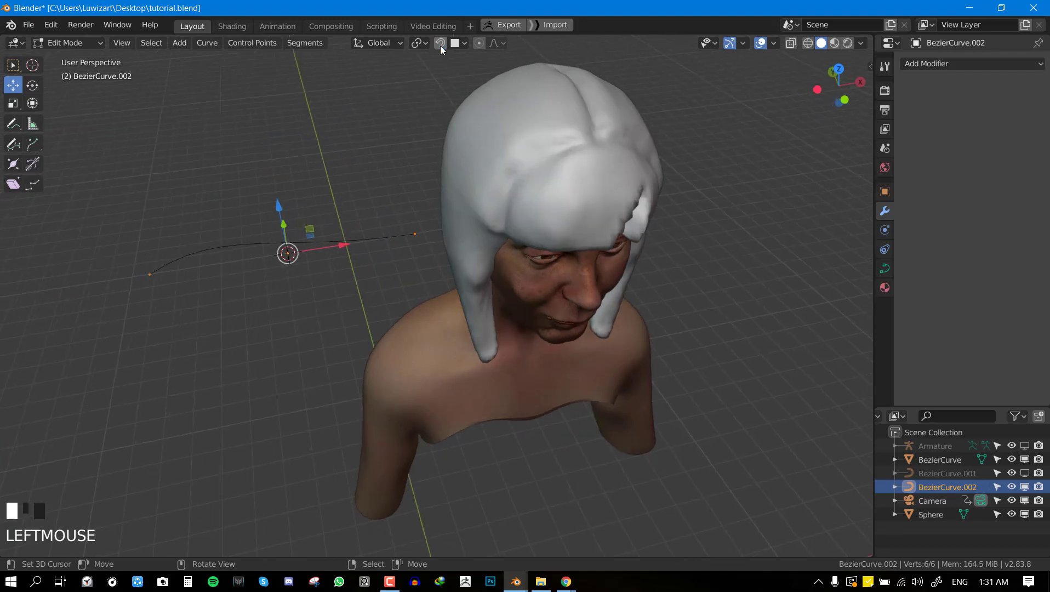
{"action": "left_click", "coordinate": [441, 44]}
{"action": "left_click", "coordinate": [454, 43]}
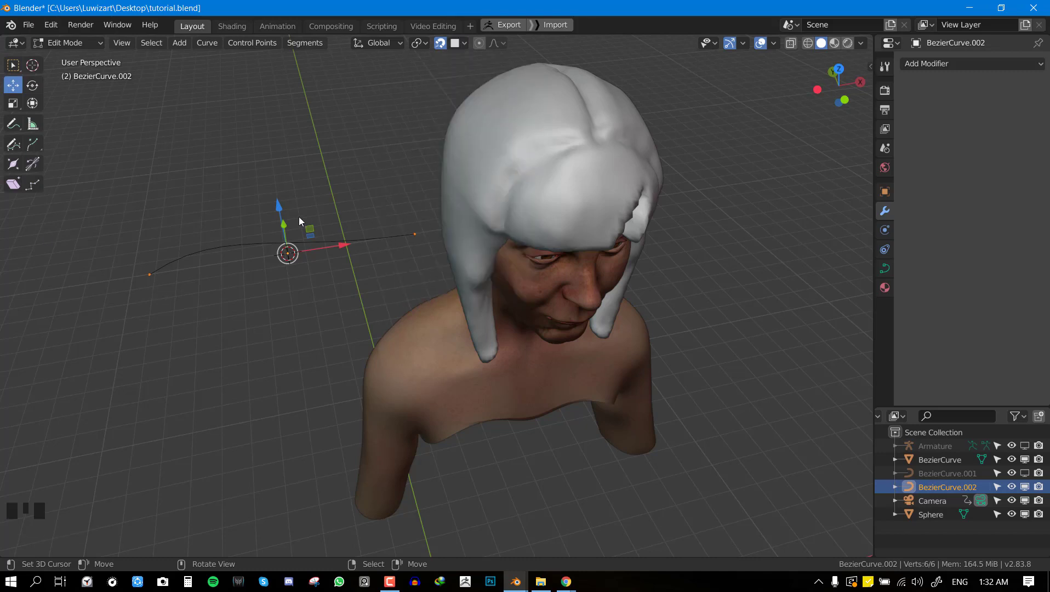
- Set the handle type of the curve's control points to Automatic
{"action": "mouse_move", "coordinate": [299, 217]}
{"action": "middle_mouse_down"}
{"action": "mouse_move", "coordinate": [258, 219]}
{"action": "mouse_move", "coordinate": [265, 236]}
{"action": "mouse_move", "coordinate": [309, 219]}
{"action": "middle_mouse_up"}
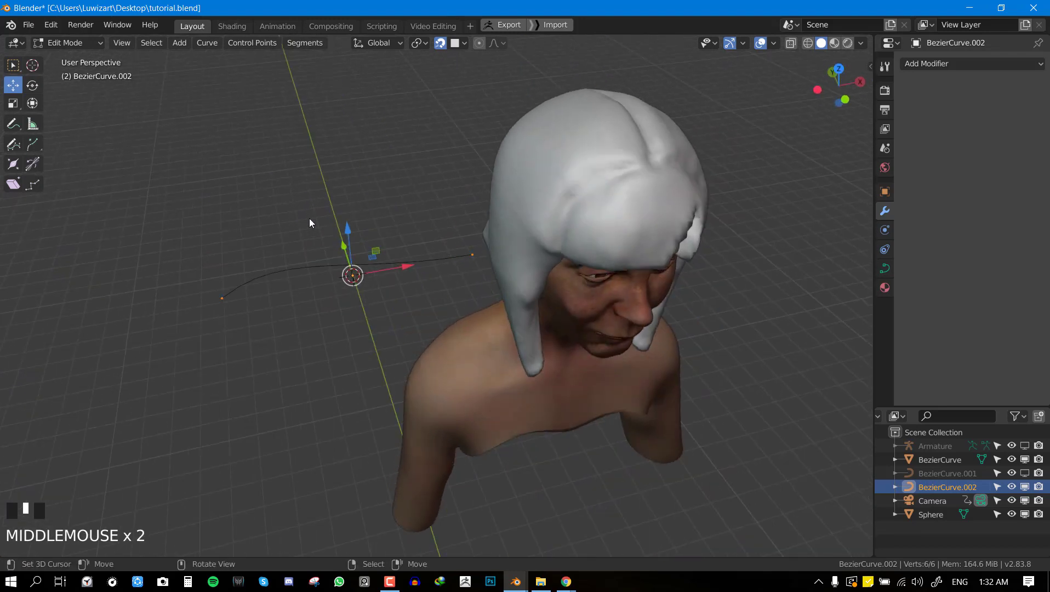
{"action": "middle_click_drag", "start_coordinate": [384, 137], "coordinate": [311, 222]}
{"action": "key", "text": "v"}
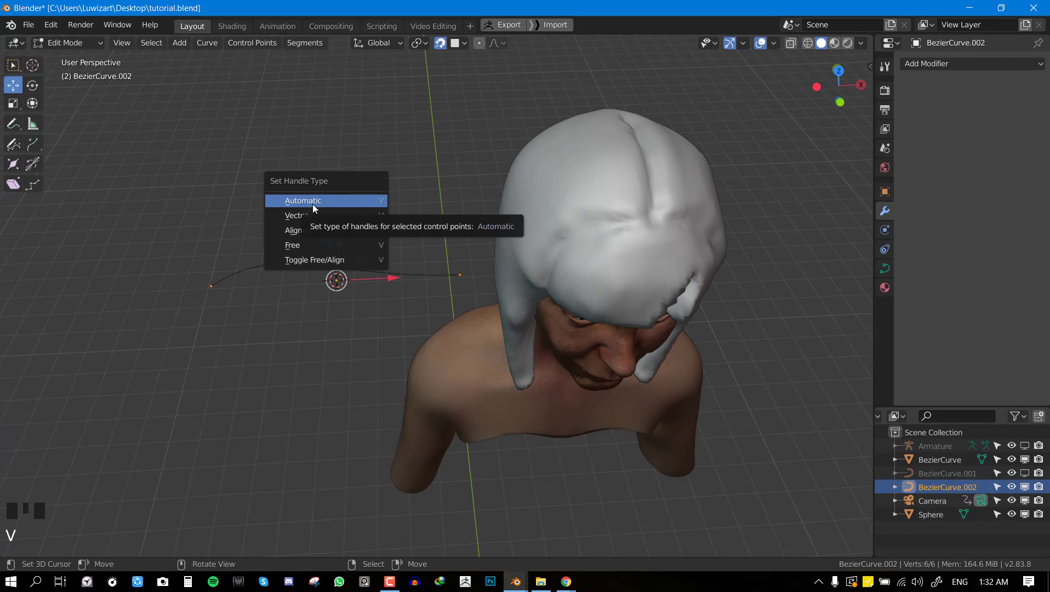
{"action": "left_click", "coordinate": [312, 204]}
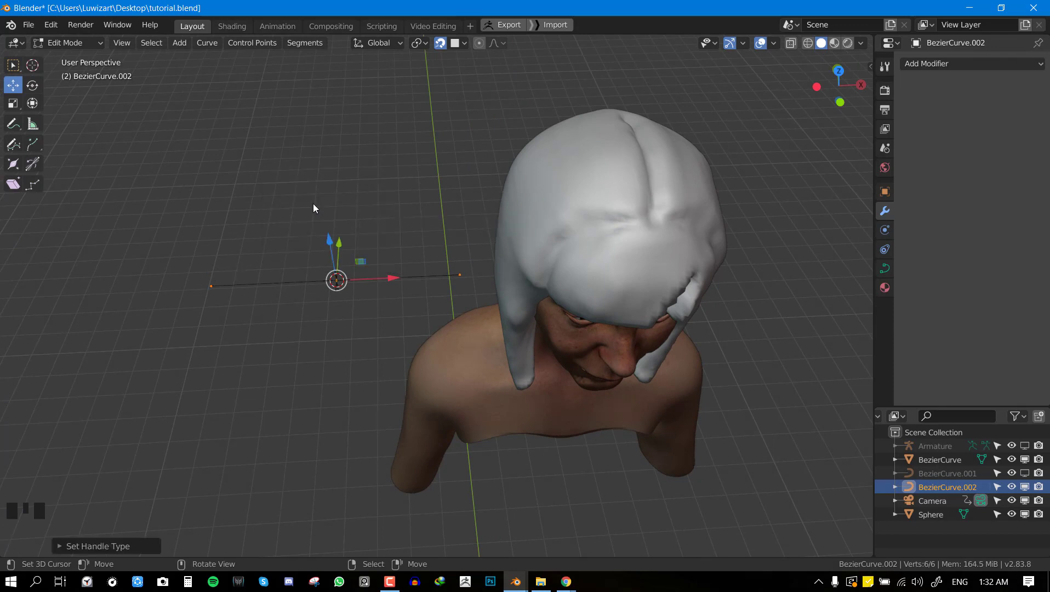
- Snap both control points of the curve onto the hair mesh surface above the forehead, close together, and save the file
{"action": "right_click_drag", "start_coordinate": [451, 269], "coordinate": [312, 274]}
{"action": "middle_click_drag", "start_coordinate": [424, 199], "coordinate": [323, 260]}
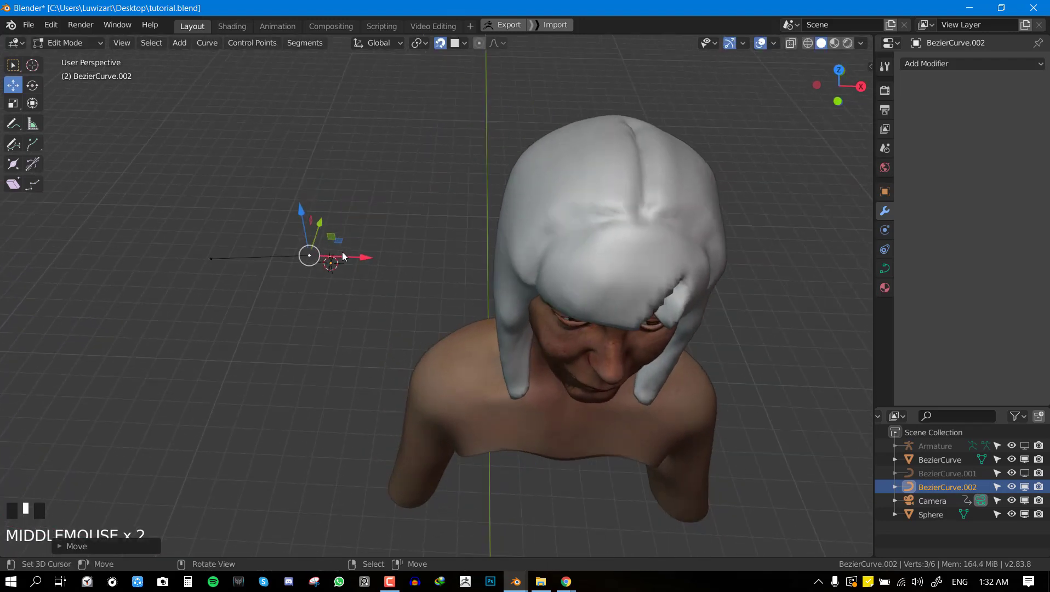
{"action": "key", "text": "g"}
{"action": "left_click", "coordinate": [512, 245]}
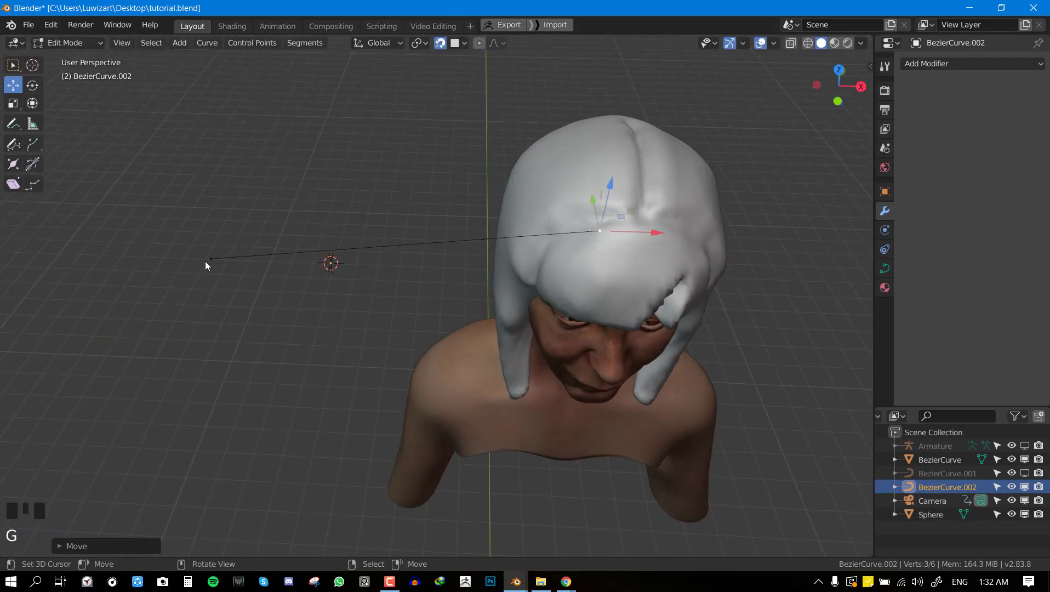
{"action": "right_click_drag", "start_coordinate": [210, 261], "coordinate": [580, 271]}
{"action": "middle_click_drag", "start_coordinate": [568, 272], "coordinate": [652, 237]}
{"action": "scroll", "coordinate": [564, 249], "scroll_direction": "up", "scroll_amount": 2}
{"action": "key", "text": "ctrl+s"}
{"action": "right_click_drag", "start_coordinate": [585, 243], "coordinate": [589, 234]}
{"action": "right_click_drag", "start_coordinate": [580, 300], "coordinate": [582, 299]}
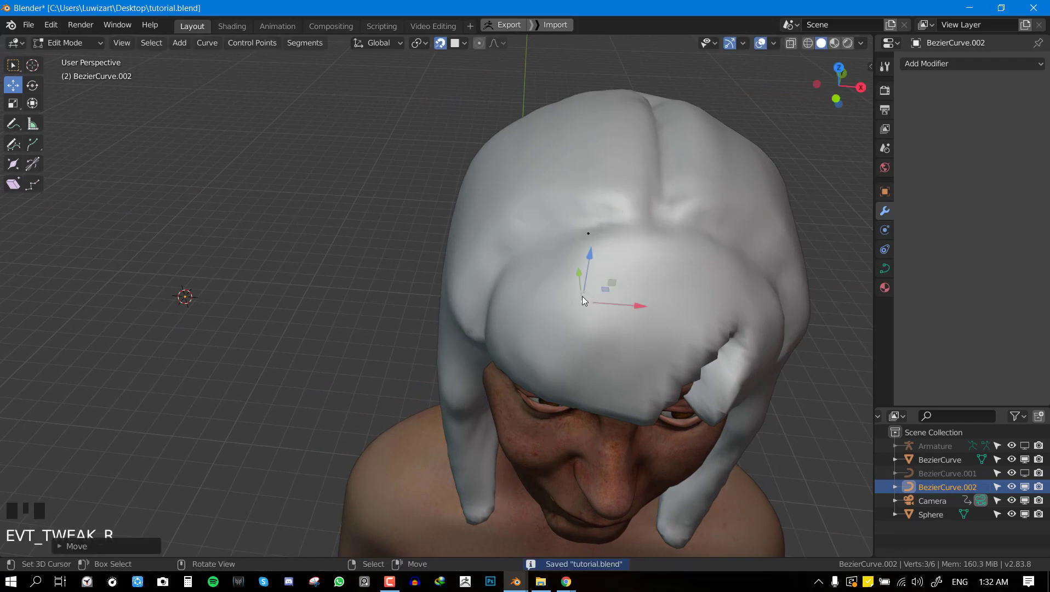
- Enable In Front in the curve's viewport display settings
{"action": "mouse_move", "coordinate": [526, 323]}
{"action": "middle_mouse_down"}
{"action": "mouse_move", "coordinate": [653, 291]}
{"action": "mouse_move", "coordinate": [625, 270]}
{"action": "mouse_move", "coordinate": [539, 317]}
{"action": "middle_mouse_up"}
{"action": "left_click", "coordinate": [885, 268]}
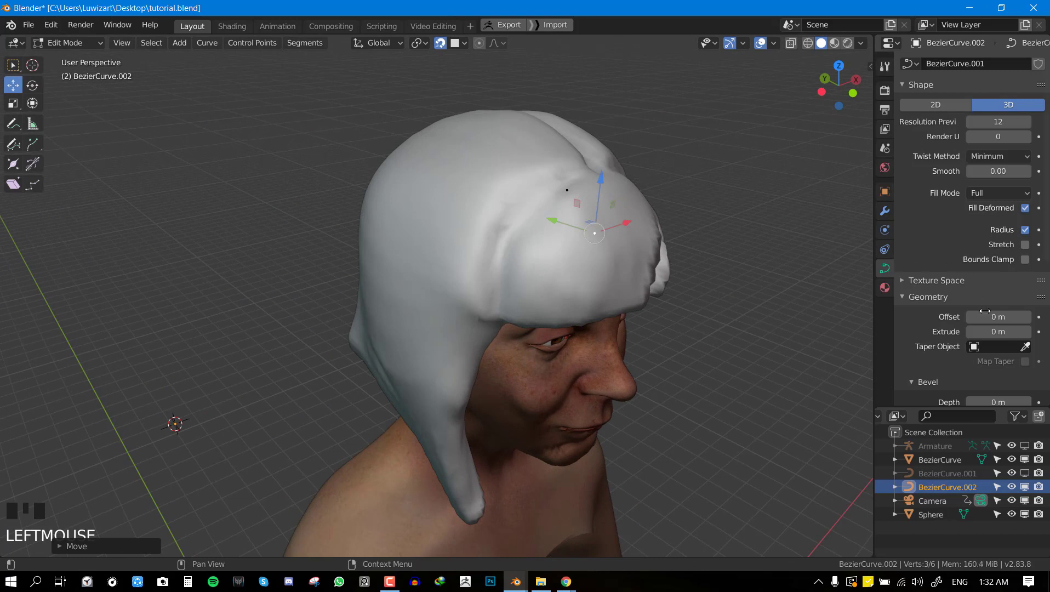
{"action": "scroll", "coordinate": [920, 245], "scroll_direction": "down", "scroll_amount": 3}
{"action": "left_click", "coordinate": [884, 191]}
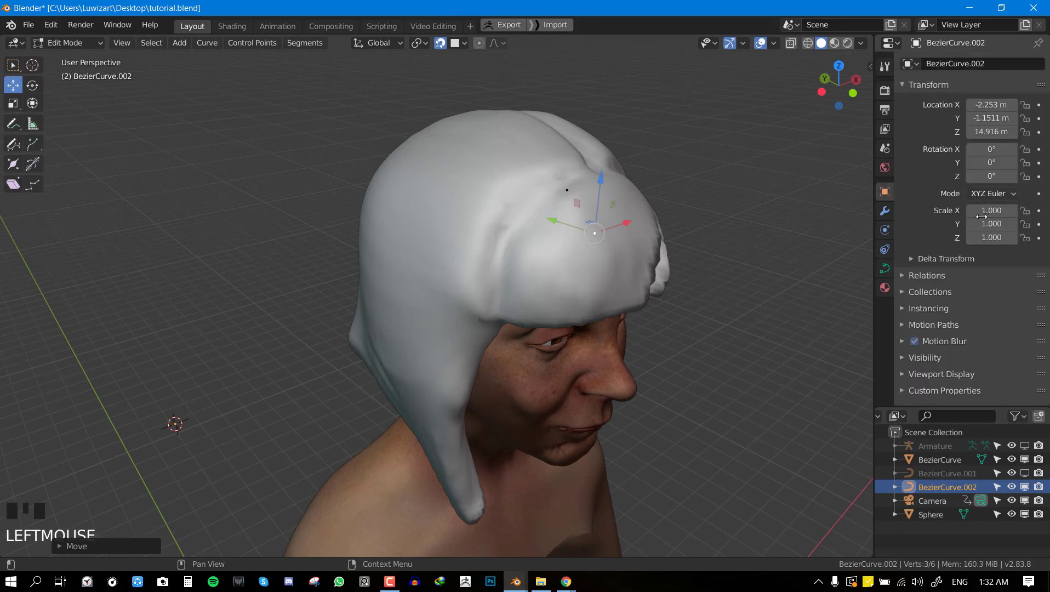
{"action": "left_click", "coordinate": [944, 374]}
{"action": "scroll", "coordinate": [945, 376], "scroll_direction": "down", "scroll_amount": 4}
{"action": "left_click", "coordinate": [1024, 336]}
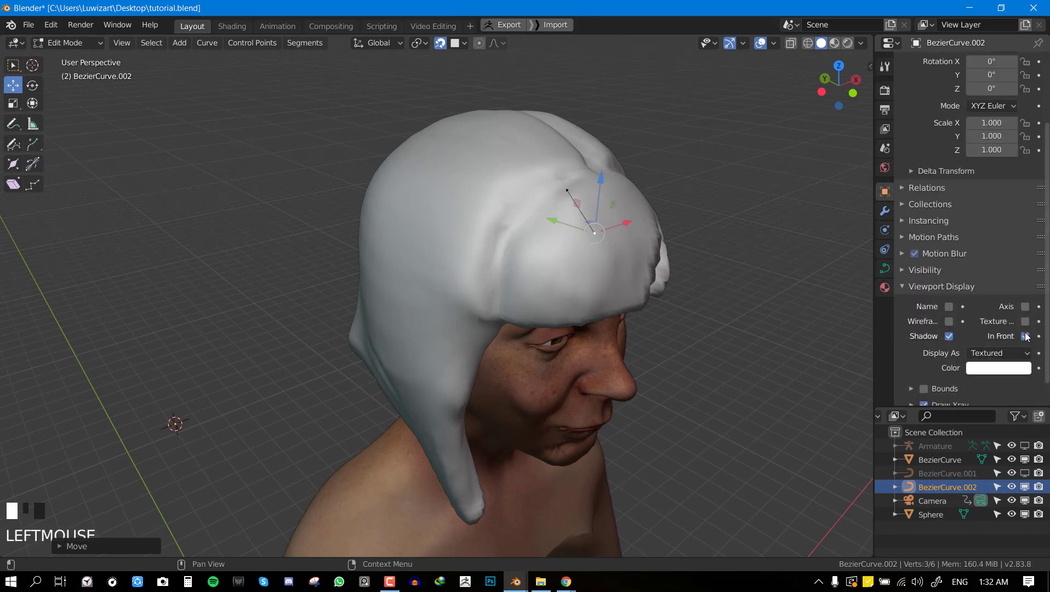
- Check the curve's placement on the front hair section from several angles, and return to Object Mode
{"action": "middle_click_drag", "start_coordinate": [531, 238], "coordinate": [494, 216]}
{"action": "scroll", "coordinate": [521, 242], "scroll_direction": "up", "scroll_amount": 3}
{"action": "key", "text": "KP_1"}
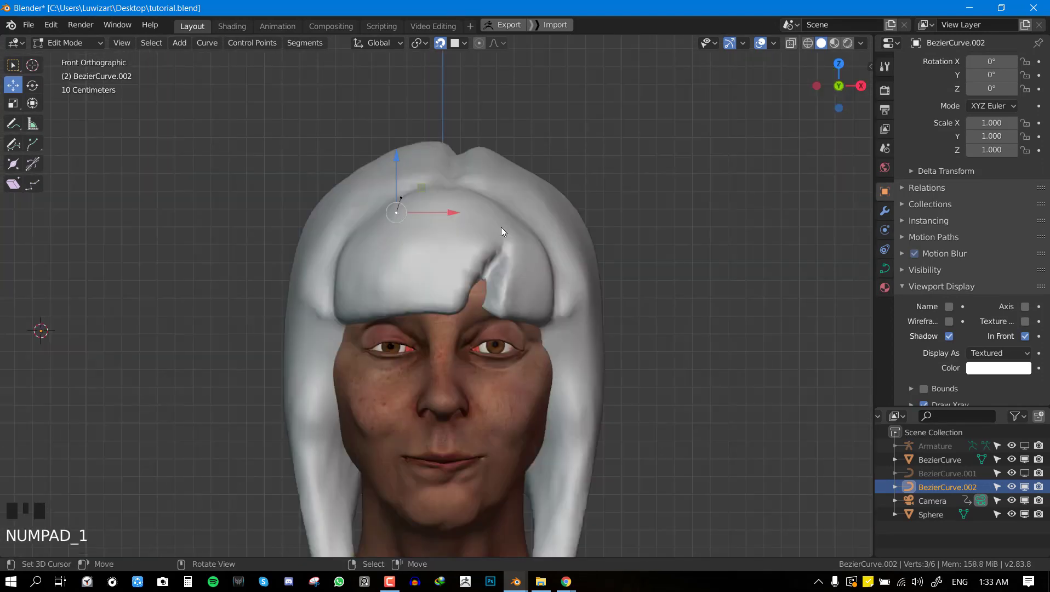
{"action": "key", "text": "Tab"}
{"action": "key", "text": "Tab"}
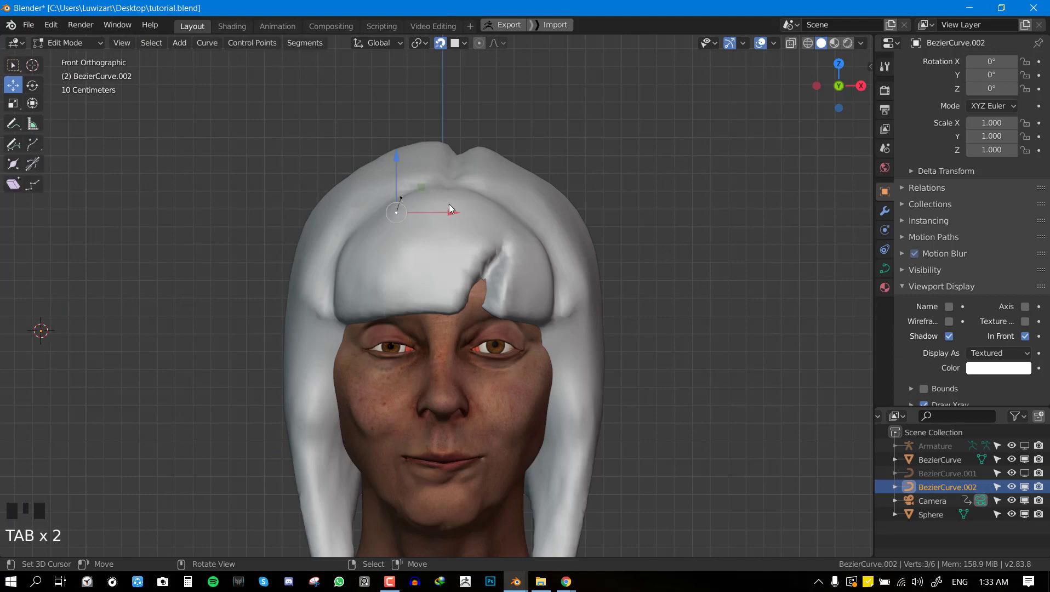
{"action": "middle_click_drag", "start_coordinate": [449, 205], "coordinate": [480, 157]}
{"action": "key", "text": "Tab"}
{"action": "scroll", "coordinate": [430, 221], "scroll_direction": "up", "scroll_amount": 2}
{"action": "scroll", "coordinate": [463, 206], "scroll_direction": "down", "scroll_amount": 2}
{"action": "middle_click_drag", "start_coordinate": [463, 206], "coordinate": [388, 235]}
- Outline the front hair section above the forehead with the Annotate tool
{"action": "left_click_drag", "start_coordinate": [345, 250], "coordinate": [492, 234]}
{"action": "key", "text": "space"}
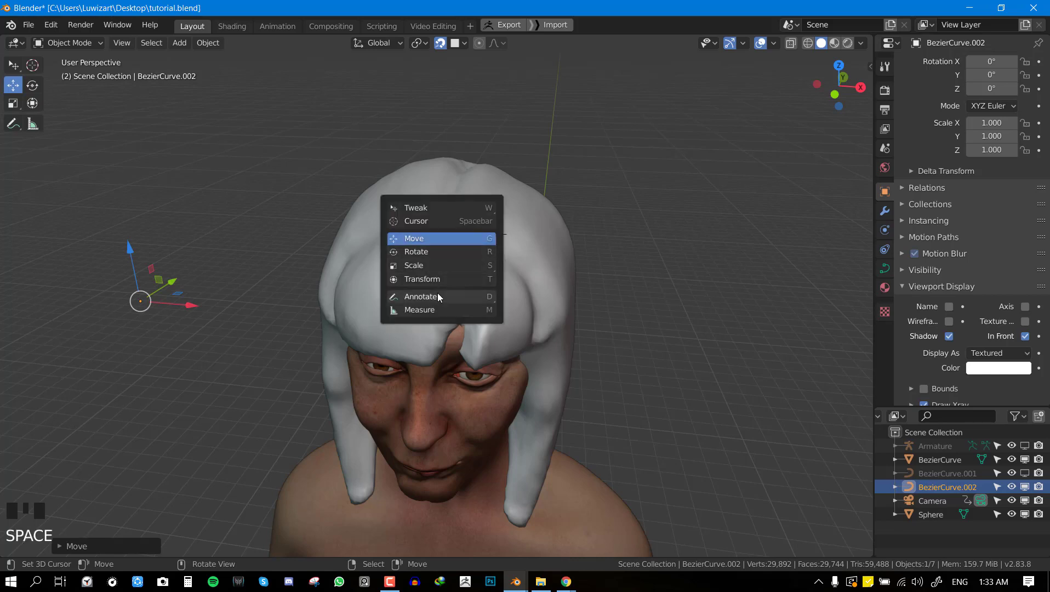
{"action": "key", "text": "space"}
{"action": "mouse_move", "coordinate": [354, 246]}
{"action": "left_mouse_down"}
{"action": "mouse_move", "coordinate": [525, 255]}
{"action": "mouse_move", "coordinate": [496, 400]}
{"action": "mouse_move", "coordinate": [376, 343]}
{"action": "mouse_move", "coordinate": [348, 356]}
{"action": "mouse_move", "coordinate": [423, 371]}
{"action": "left_mouse_up"}
{"action": "mouse_move", "coordinate": [513, 333]}
{"action": "middle_mouse_down"}
{"action": "mouse_move", "coordinate": [454, 347]}
{"action": "mouse_move", "coordinate": [455, 247]}
{"action": "middle_mouse_up"}
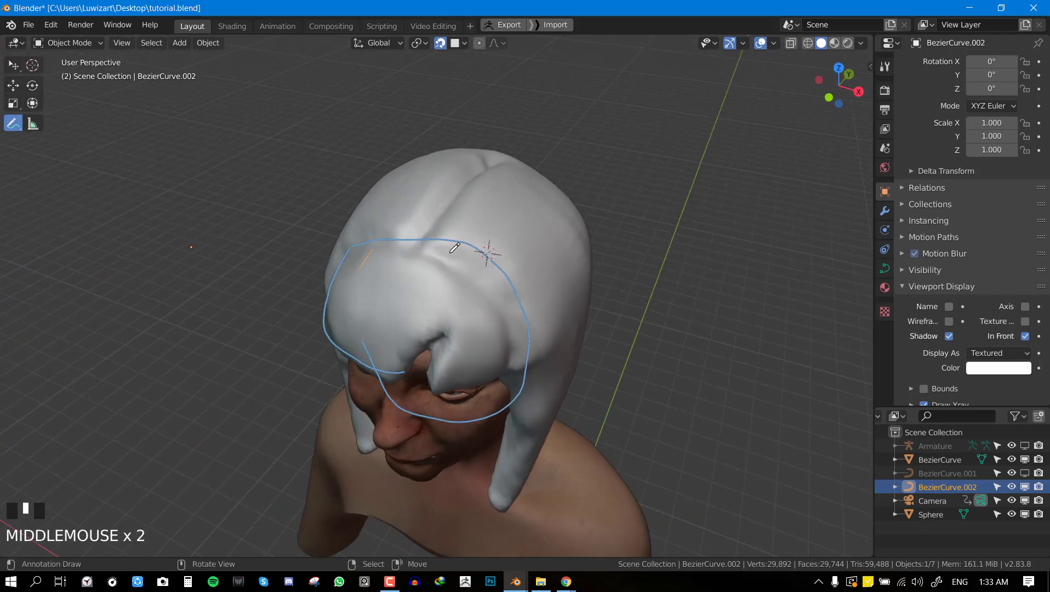
- Annotate loops around the two side hair sections from the centre parting, and mark the crown of the head
{"action": "left_click_drag", "start_coordinate": [418, 256], "coordinate": [449, 203]}
{"action": "mouse_move", "coordinate": [473, 166]}
{"action": "left_mouse_down"}
{"action": "mouse_move", "coordinate": [578, 147]}
{"action": "mouse_move", "coordinate": [554, 553]}
{"action": "mouse_move", "coordinate": [437, 391]}
{"action": "mouse_move", "coordinate": [416, 248]}
{"action": "left_mouse_up"}
{"action": "middle_click_drag", "start_coordinate": [413, 254], "coordinate": [456, 268]}
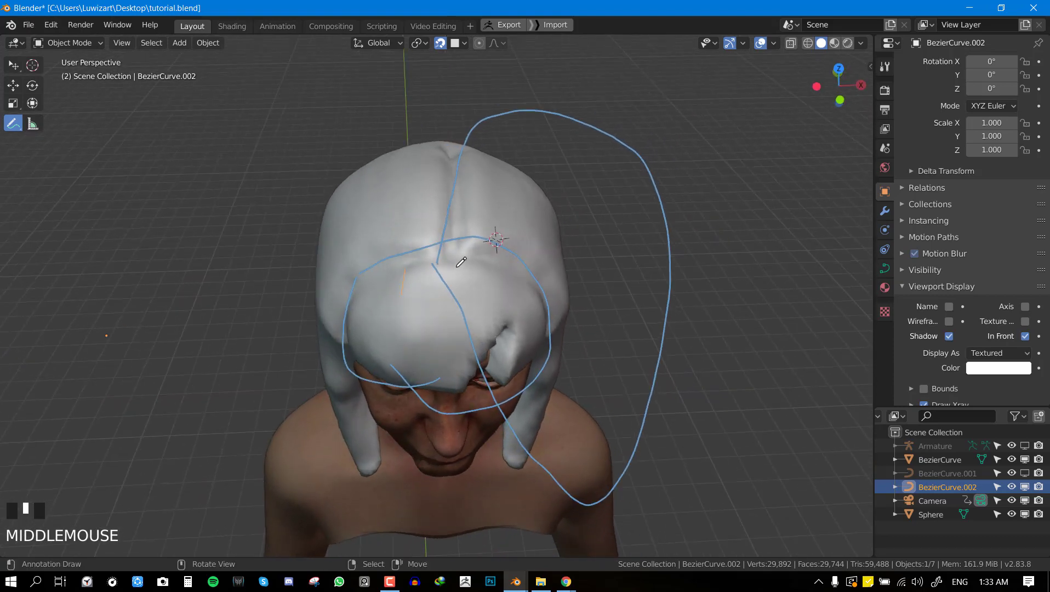
{"action": "mouse_move", "coordinate": [428, 302]}
{"action": "left_mouse_down"}
{"action": "mouse_move", "coordinate": [446, 146]}
{"action": "mouse_move", "coordinate": [277, 421]}
{"action": "mouse_move", "coordinate": [379, 484]}
{"action": "left_mouse_up"}
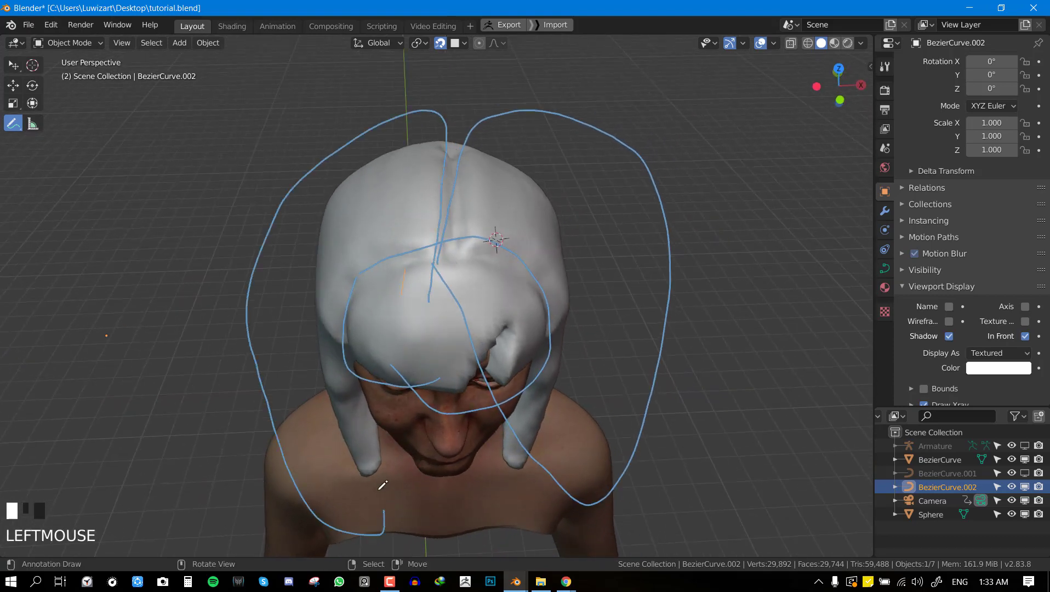
{"action": "mouse_move", "coordinate": [391, 157]}
{"action": "left_mouse_down"}
{"action": "mouse_move", "coordinate": [409, 71]}
{"action": "mouse_move", "coordinate": [449, 164]}
{"action": "mouse_move", "coordinate": [434, 165]}
{"action": "left_mouse_up"}
{"action": "mouse_move", "coordinate": [508, 221]}
{"action": "middle_mouse_down"}
{"action": "mouse_move", "coordinate": [470, 199]}
{"action": "mouse_move", "coordinate": [520, 188]}
{"action": "mouse_move", "coordinate": [477, 173]}
{"action": "mouse_move", "coordinate": [514, 239]}
{"action": "mouse_move", "coordinate": [484, 262]}
{"action": "middle_mouse_up"}
{"action": "key", "text": "KP_1"}
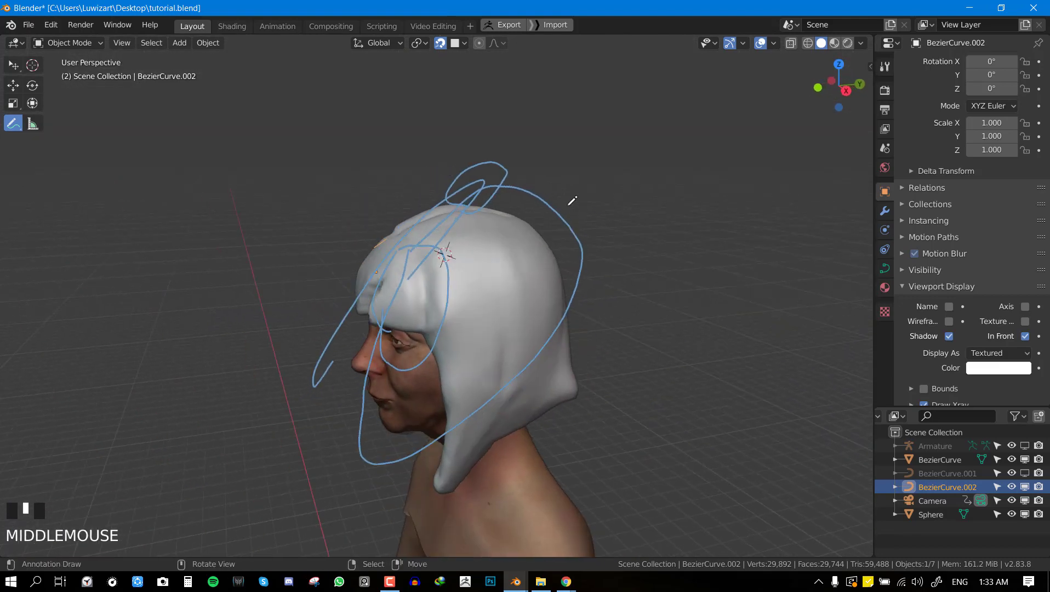
{"action": "key", "text": "KP_1"}
- Switch back to the Move tool and select the curve on the front hair section
{"action": "scroll", "coordinate": [469, 237], "scroll_direction": "up", "scroll_amount": 2}
{"action": "key", "text": "space"}
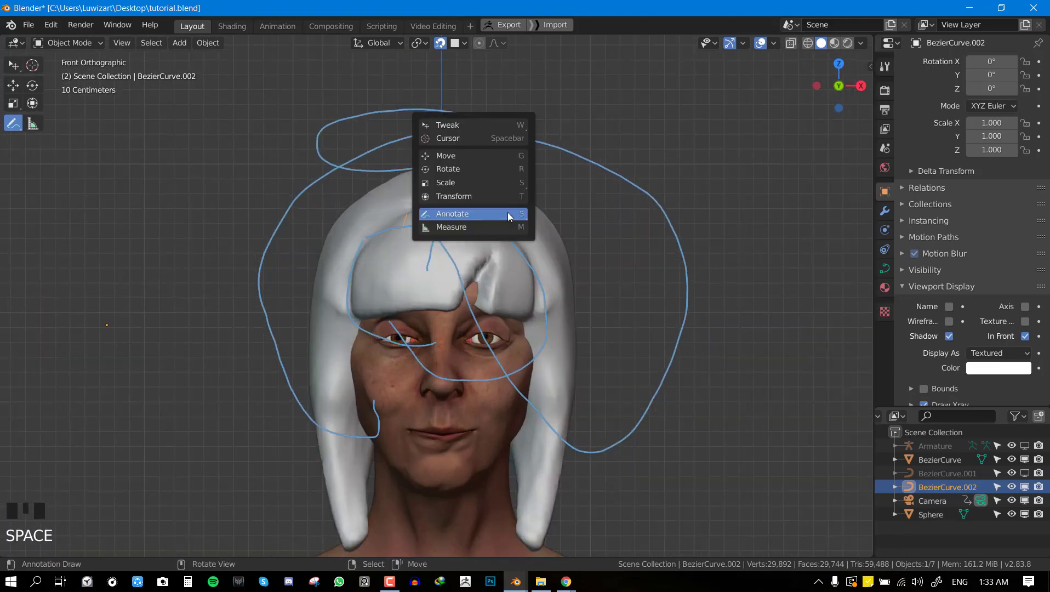
{"action": "left_click", "coordinate": [448, 155]}
{"action": "middle_click_drag", "start_coordinate": [554, 310], "coordinate": [520, 264]}
{"action": "scroll", "coordinate": [520, 264], "scroll_direction": "up", "scroll_amount": 2}
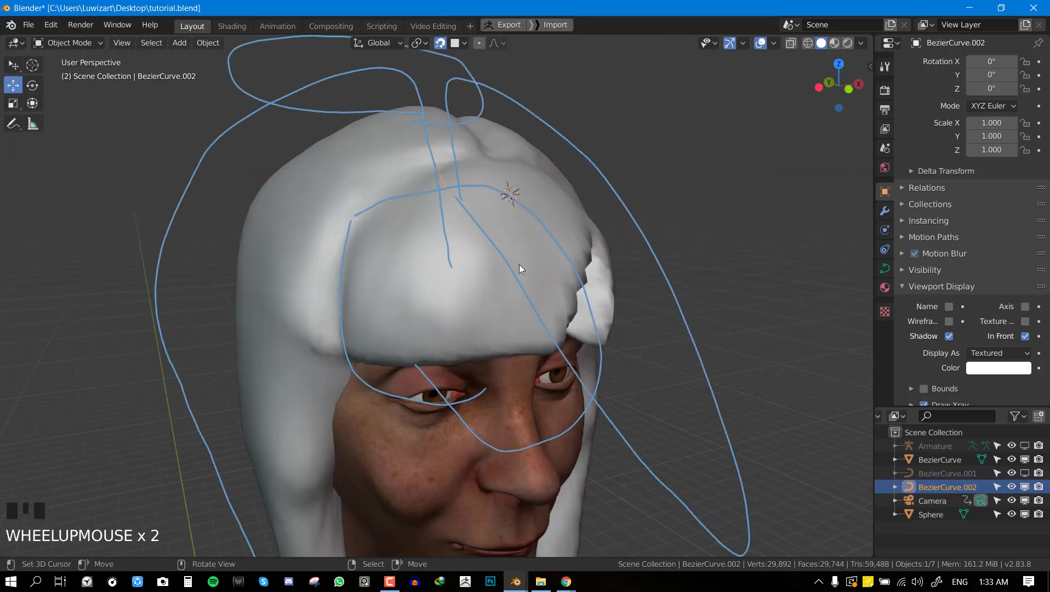
{"action": "right_click", "coordinate": [451, 187]}
{"action": "key", "text": "Tab"}
{"action": "key", "text": "Tab"}
{"action": "right_click", "coordinate": [568, 196]}
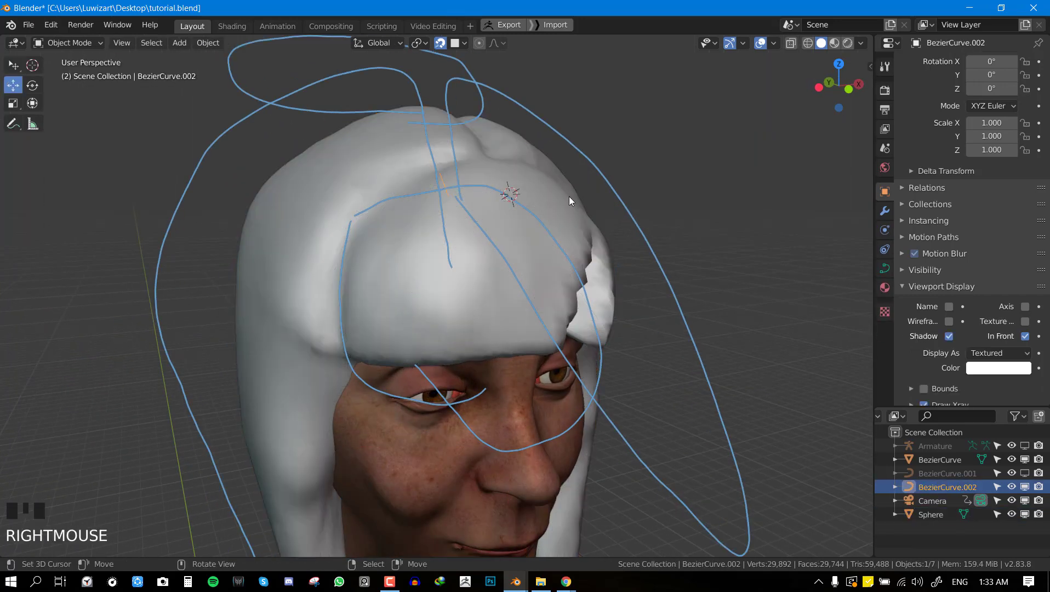
- Extrude a third point down the curve on the front hair section and reposition its middle and top points
{"action": "key", "text": "Tab"}
{"action": "middle_click_drag", "start_coordinate": [568, 196], "coordinate": [493, 226]}
{"action": "key", "text": "e"}
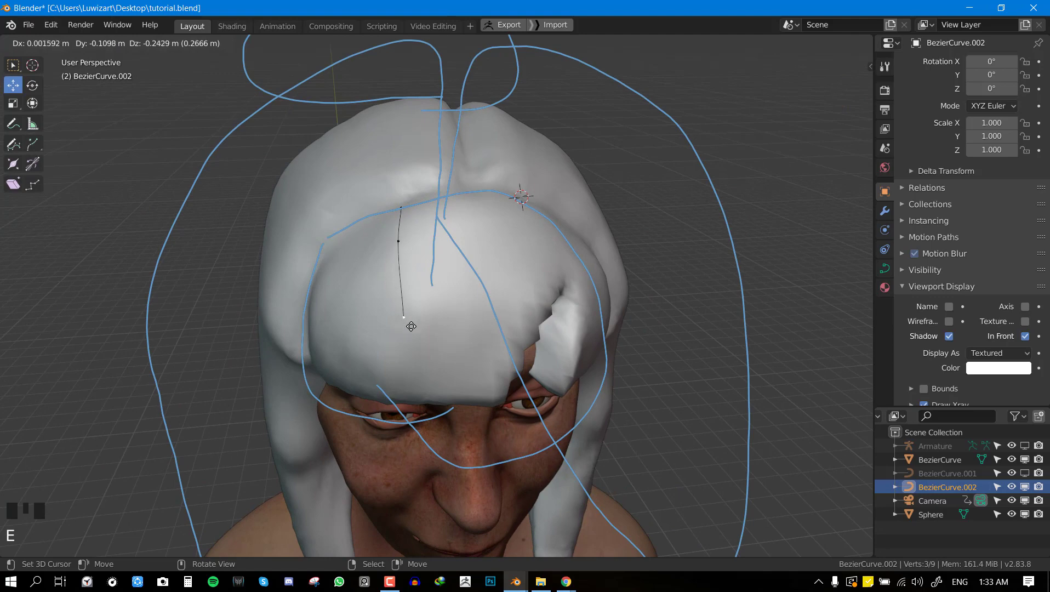
{"action": "left_click", "coordinate": [409, 328]}
{"action": "middle_click_drag", "start_coordinate": [409, 328], "coordinate": [355, 235]}
{"action": "right_click_drag", "start_coordinate": [355, 234], "coordinate": [354, 266]}
{"action": "right_click_drag", "start_coordinate": [371, 208], "coordinate": [375, 205]}
{"action": "middle_click_drag", "start_coordinate": [377, 263], "coordinate": [483, 256]}
{"action": "middle_click_drag", "start_coordinate": [493, 263], "coordinate": [520, 262]}
{"action": "key", "text": "Tab"}
- Examine the annotated hair sections around the head from several angles
{"action": "middle_click_drag", "start_coordinate": [493, 220], "coordinate": [329, 246]}
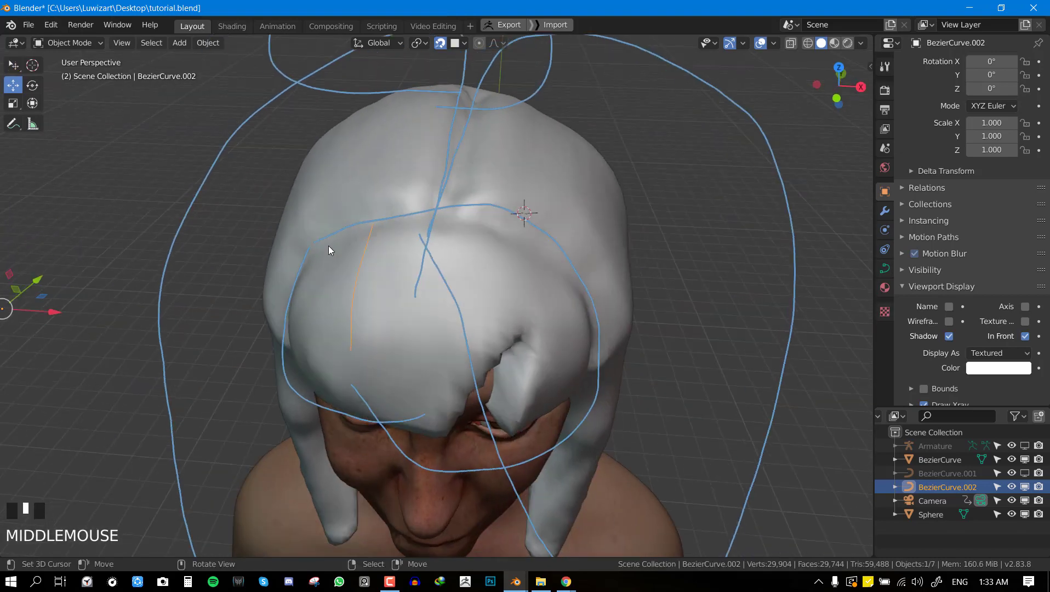
{"action": "scroll", "coordinate": [404, 274], "scroll_direction": "down", "scroll_amount": 2}
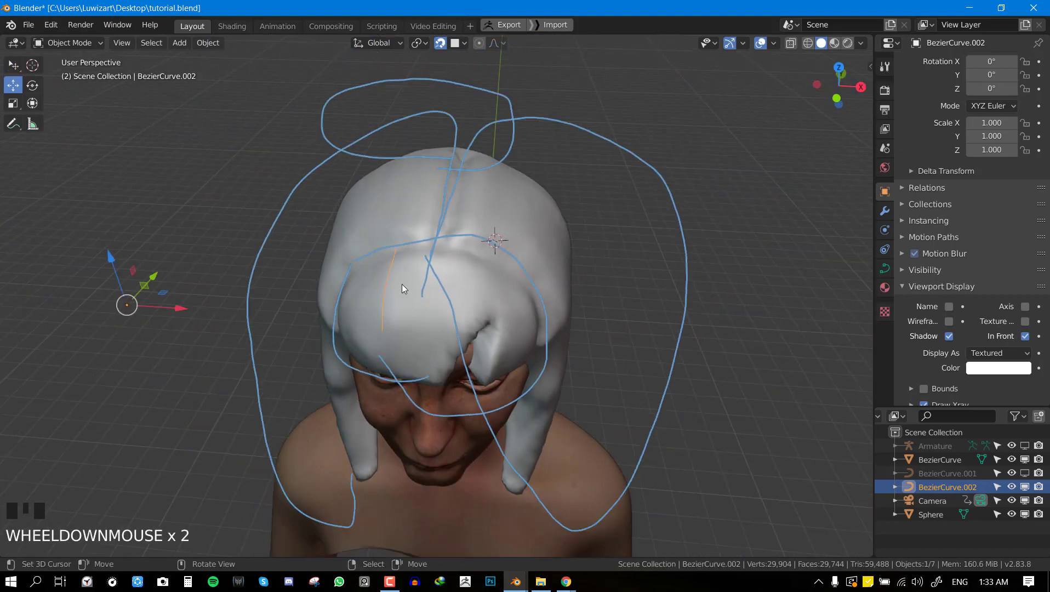
{"action": "key", "text": "Tab"}
{"action": "middle_click_drag", "start_coordinate": [421, 298], "coordinate": [518, 293]}
{"action": "key", "text": "Tab"}
{"action": "middle_click_drag", "start_coordinate": [407, 210], "coordinate": [444, 231]}
{"action": "middle_click_drag", "start_coordinate": [351, 291], "coordinate": [415, 212]}
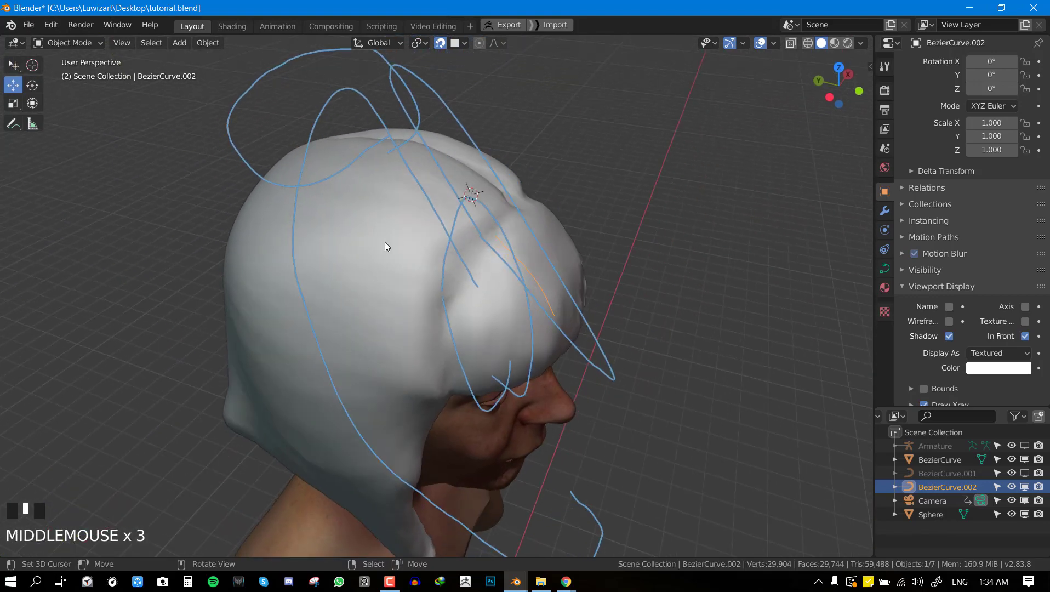
{"action": "middle_click_drag", "start_coordinate": [385, 246], "coordinate": [370, 195]}
{"action": "middle_click_drag", "start_coordinate": [444, 192], "coordinate": [437, 266]}
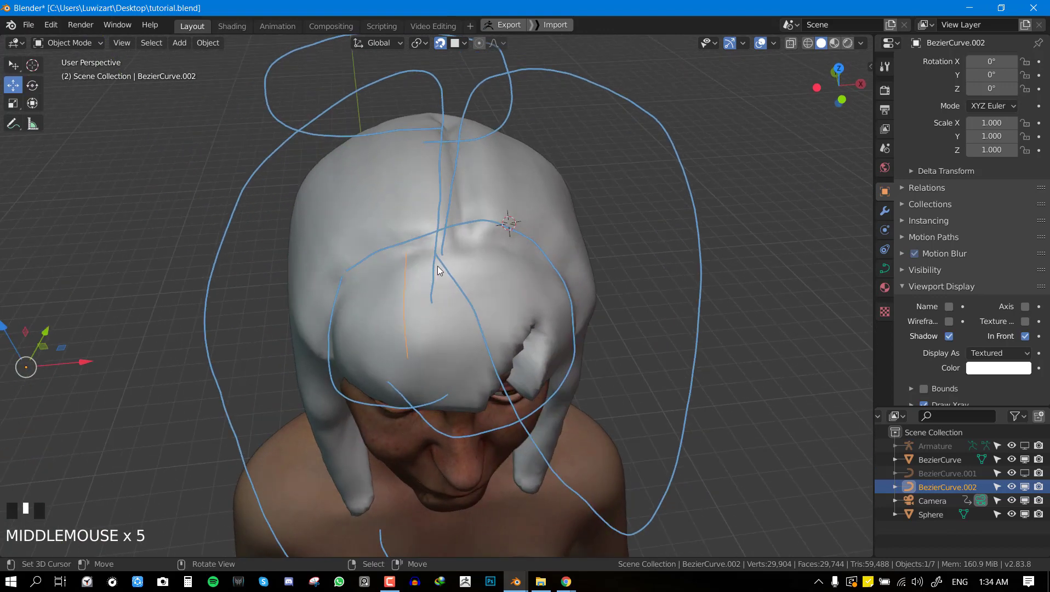
- Save the file and remove the annotation strokes that outline the hair sections
{"action": "key", "text": "KP_1"}
{"action": "key", "text": "n"}
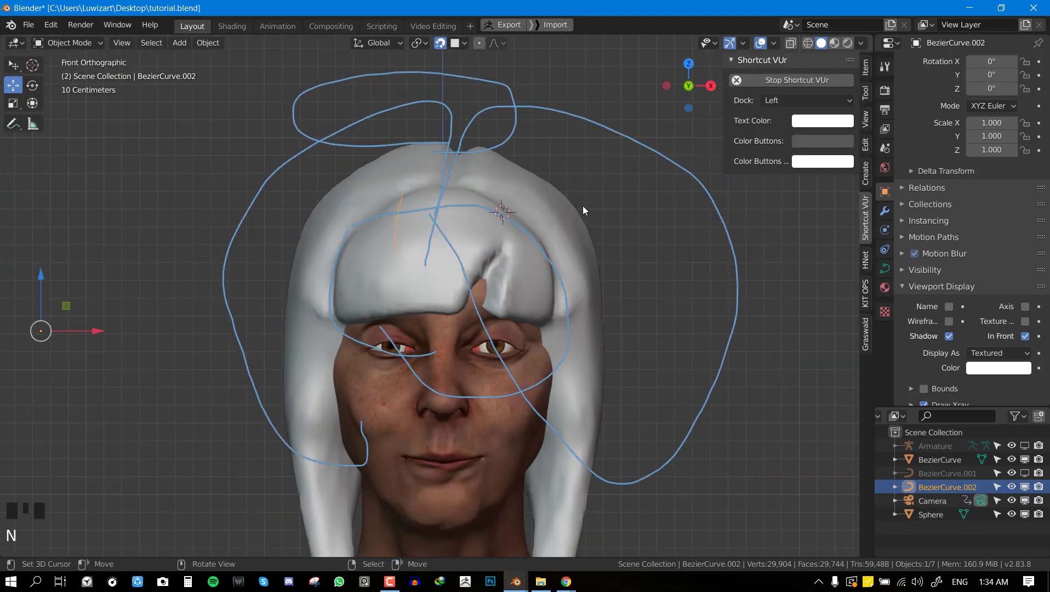
{"action": "key", "text": "ctrl+s"}
{"action": "left_click", "coordinate": [866, 119]}
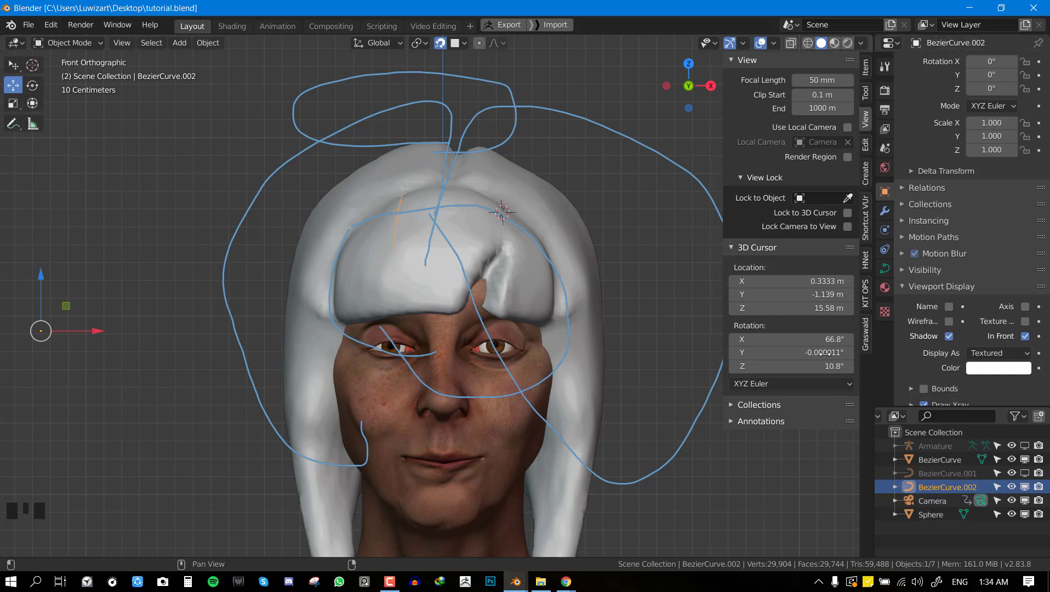
{"action": "left_click", "coordinate": [779, 420]}
{"action": "left_click", "coordinate": [847, 465]}
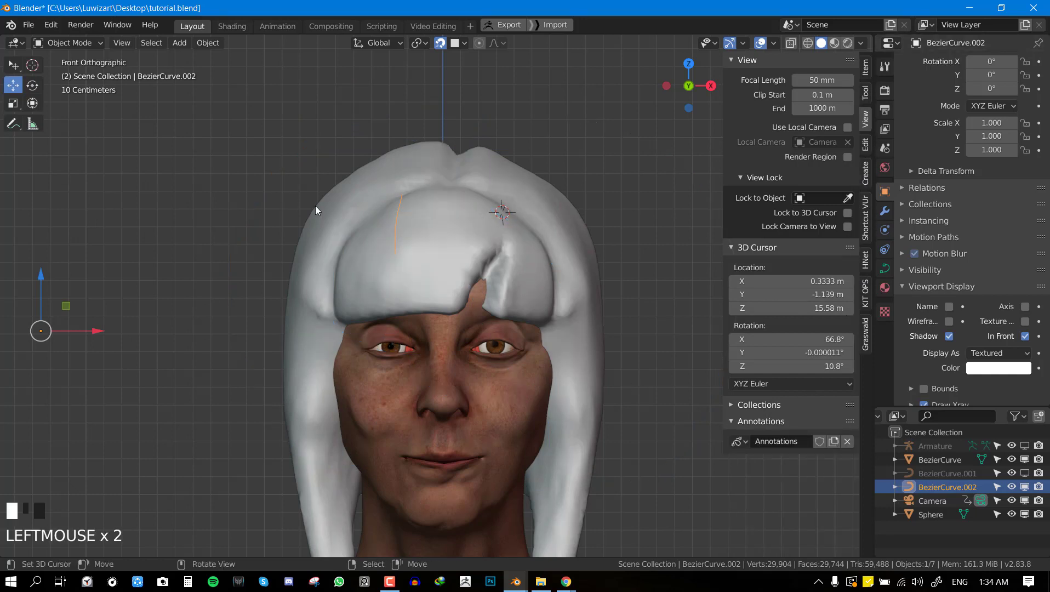
{"action": "key", "text": "n"}
- Delete all points of the existing curve on the front hair section in Edit Mode
{"action": "middle_click_drag", "start_coordinate": [322, 203], "coordinate": [410, 234]}
{"action": "key", "text": "Tab"}
{"action": "middle_click_drag", "start_coordinate": [515, 236], "coordinate": [480, 291]}
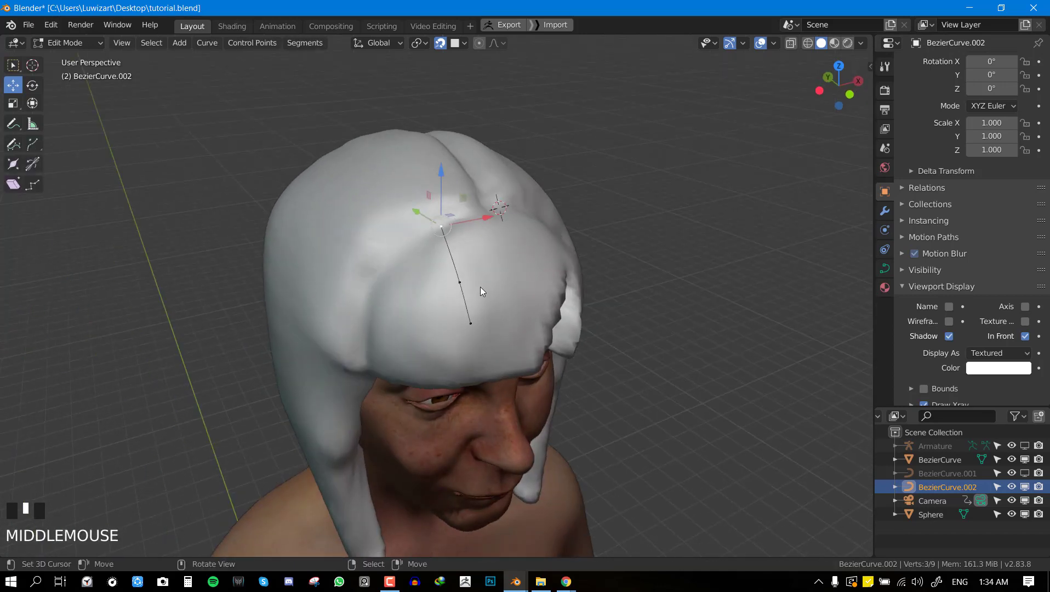
{"action": "key", "text": "alt+a"}
{"action": "left_click_drag", "start_coordinate": [422, 208], "coordinate": [494, 334]}
{"action": "key", "text": "x"}
{"action": "left_click", "coordinate": [461, 200]}
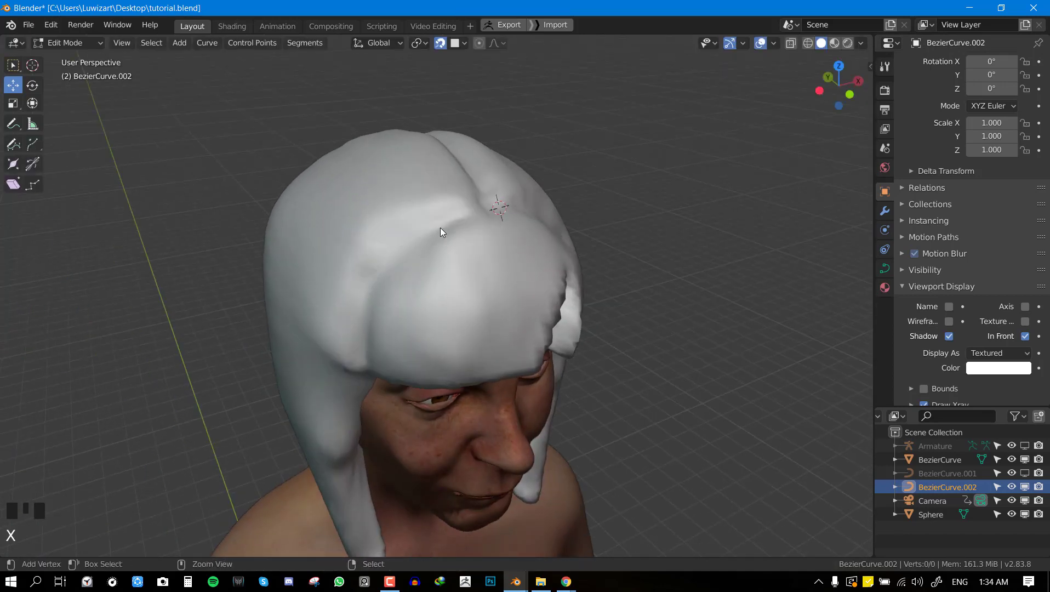
- Build a five-point curve over the front hair section, from its upper border down to the fringe's lower edge
{"action": "left_click", "coordinate": [445, 231], "text": "ctrl"}
{"action": "middle_click_drag", "start_coordinate": [448, 231], "coordinate": [446, 236]}
{"action": "scroll", "coordinate": [447, 236], "scroll_direction": "up", "scroll_amount": 2}
{"action": "key", "text": "e"}
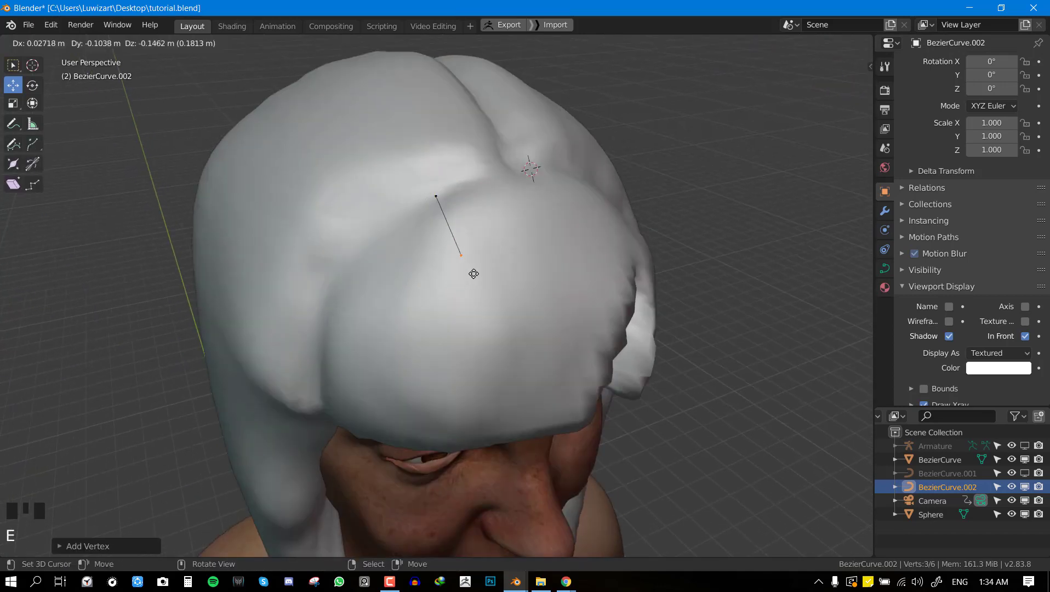
{"action": "left_click", "coordinate": [469, 268]}
{"action": "key", "text": "e"}
{"action": "left_click", "coordinate": [489, 341]}
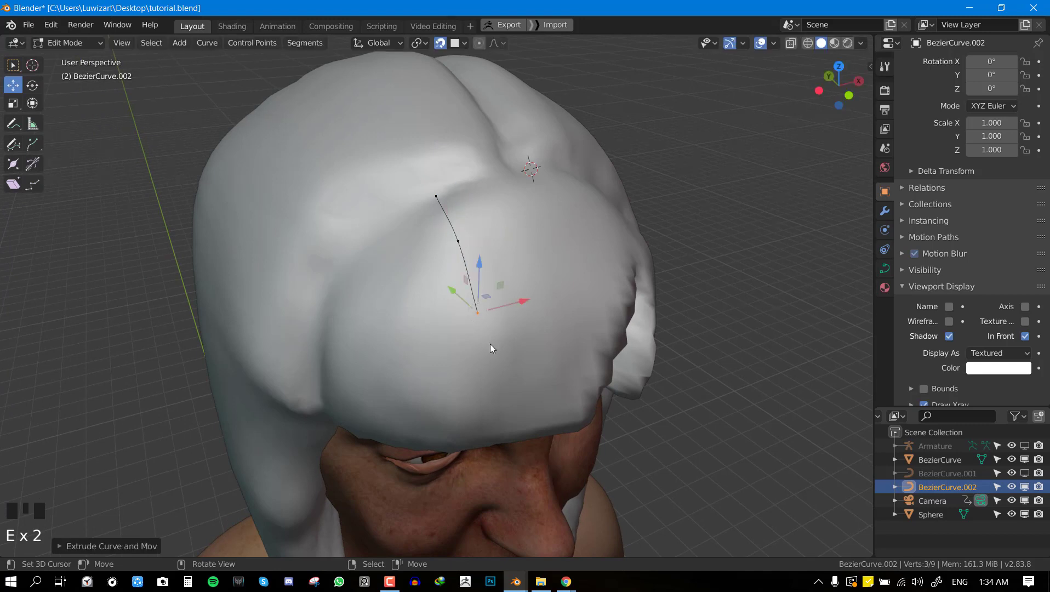
{"action": "middle_click_drag", "start_coordinate": [490, 343], "coordinate": [466, 231]}
{"action": "key", "text": "e"}
{"action": "left_click", "coordinate": [476, 292]}
{"action": "key", "text": "e"}
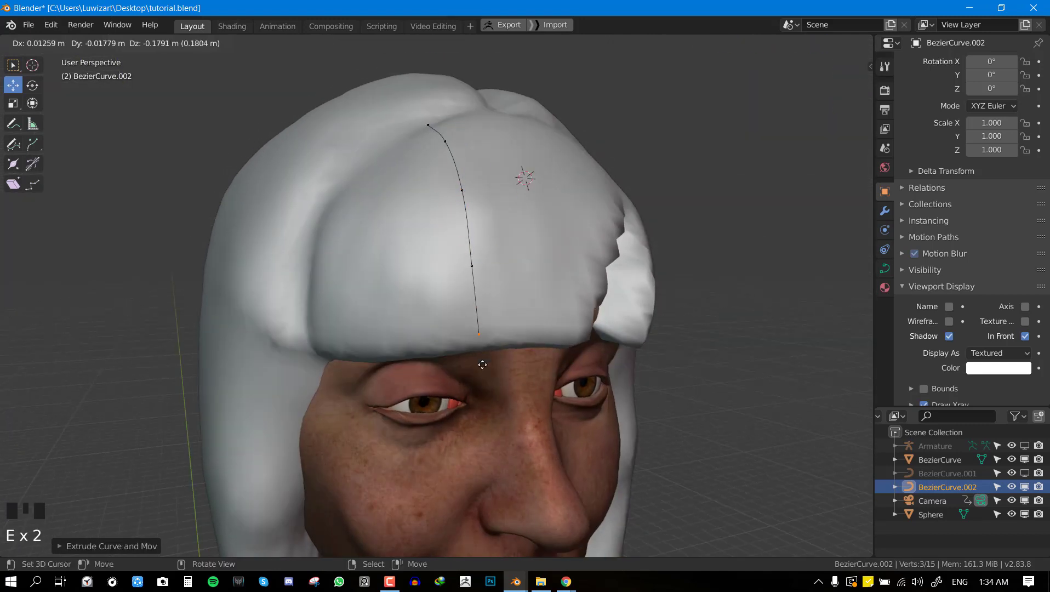
{"action": "left_click", "coordinate": [482, 363]}
- Check the upper points of the new curve and save the file
{"action": "middle_click_drag", "start_coordinate": [484, 298], "coordinate": [466, 180]}
{"action": "key", "text": "alt+a"}
{"action": "right_click", "coordinate": [447, 133], "text": "shift"}
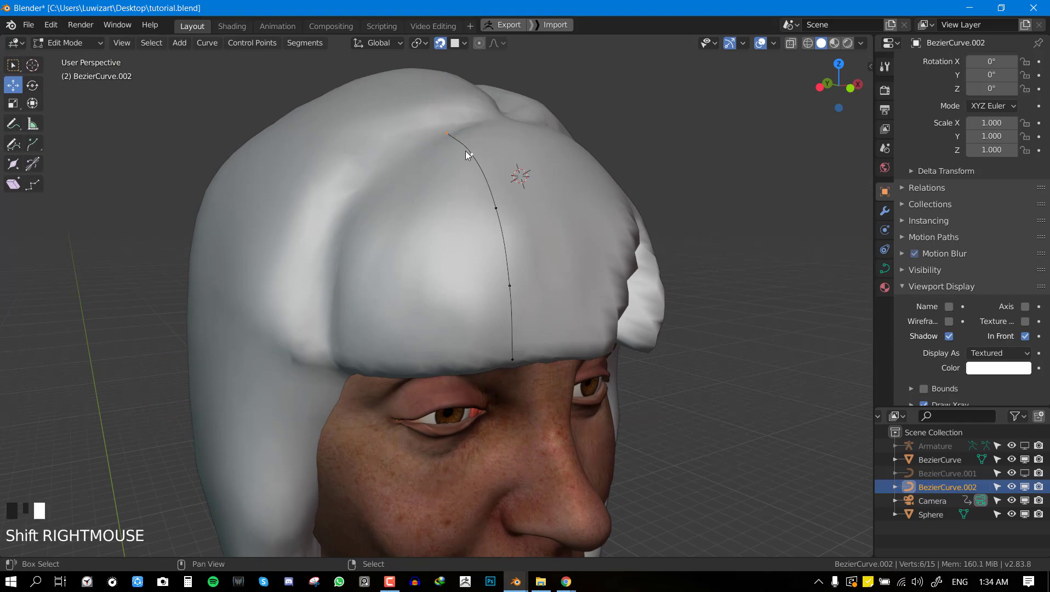
{"action": "middle_click_drag", "start_coordinate": [547, 324], "coordinate": [439, 215]}
{"action": "key", "text": "ctrl+s"}
- Draw a second five-point curve beside the first, toward the character's right temple, and shift its middle points outward
{"action": "key", "text": "alt+a"}
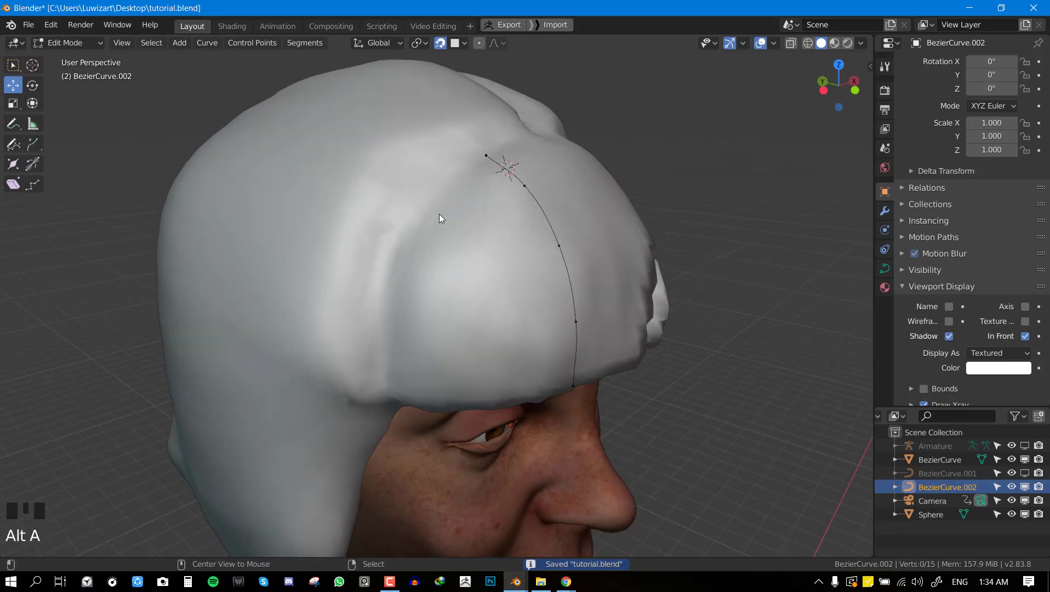
{"action": "left_click", "coordinate": [444, 181], "text": "ctrl"}
{"action": "middle_click_drag", "start_coordinate": [481, 322], "coordinate": [485, 310]}
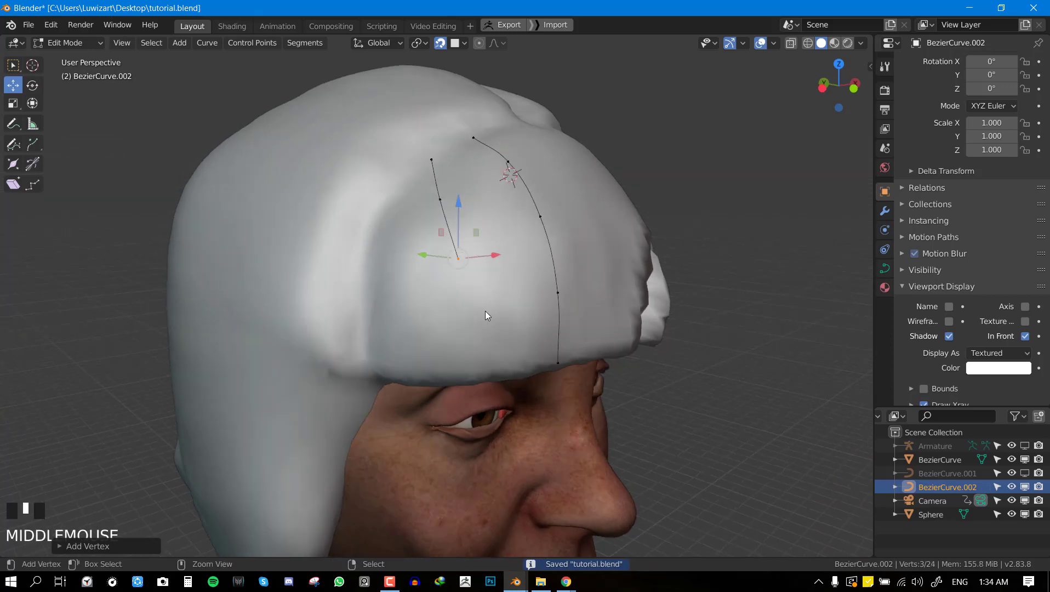
{"action": "left_click", "coordinate": [474, 303], "text": "ctrl"}
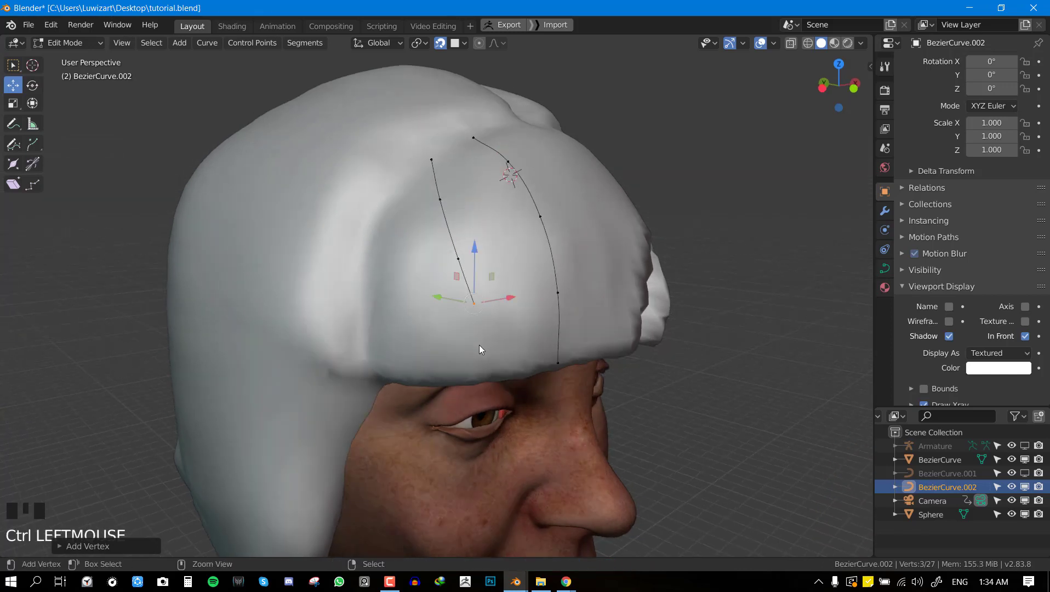
{"action": "right_click_drag", "start_coordinate": [476, 306], "coordinate": [466, 304]}
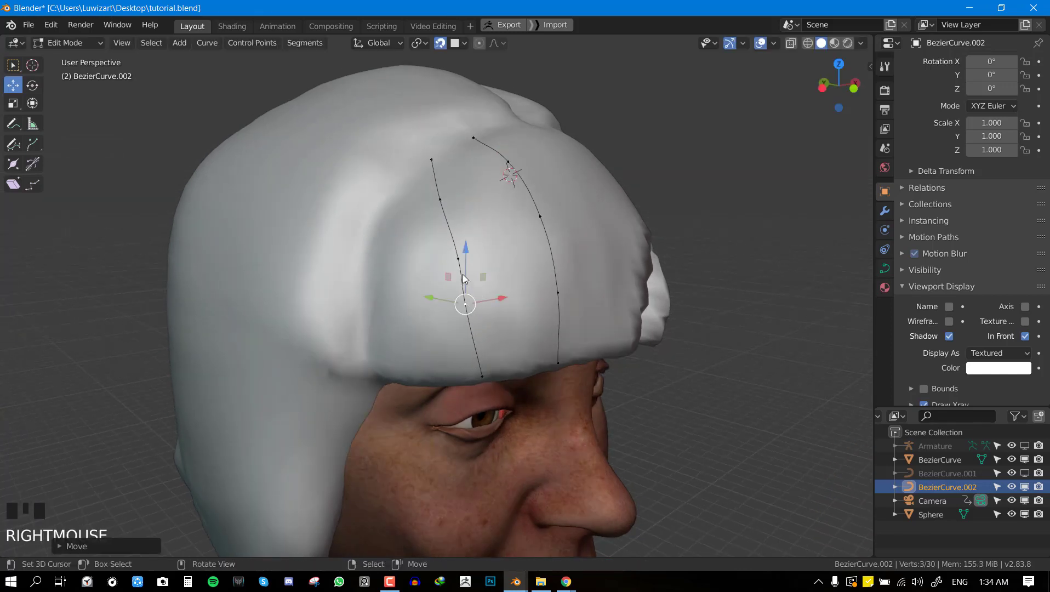
{"action": "right_click_drag", "start_coordinate": [458, 258], "coordinate": [448, 253]}
{"action": "middle_click_drag", "start_coordinate": [448, 252], "coordinate": [385, 211]}
- Draw a third five-point curve closer to the right temple and adjust its inner points along the hair surface
{"action": "key", "text": "alt+a"}
{"action": "double_click", "coordinate": [388, 265], "text": "ctrl"}
{"action": "left_click", "coordinate": [403, 390], "text": "ctrl"}
{"action": "middle_click_drag", "start_coordinate": [403, 390], "coordinate": [436, 204]}
{"action": "key", "text": "alt+a"}
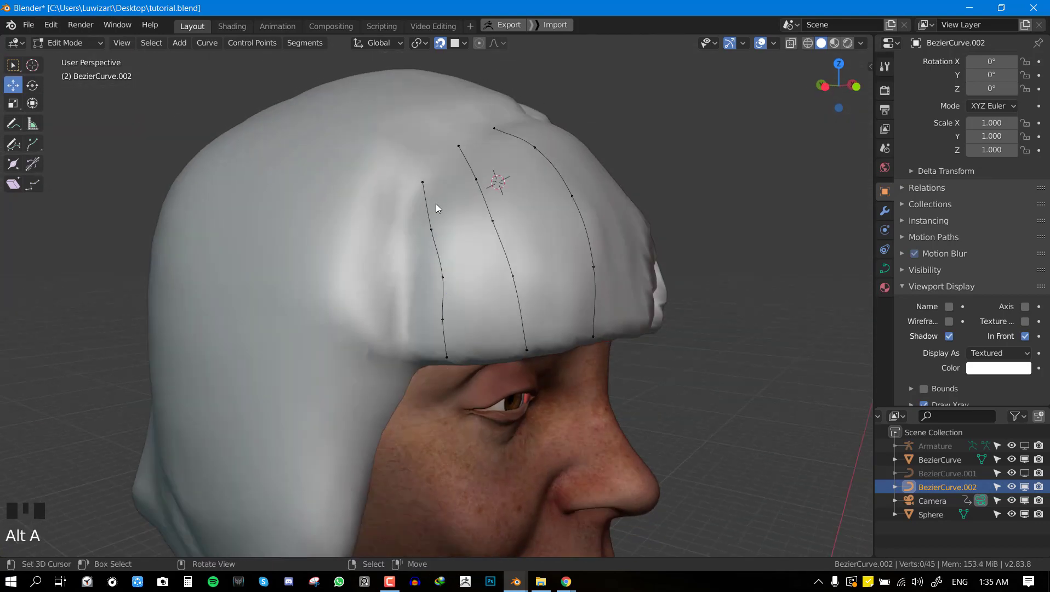
{"action": "middle_click_drag", "start_coordinate": [406, 402], "coordinate": [329, 318]}
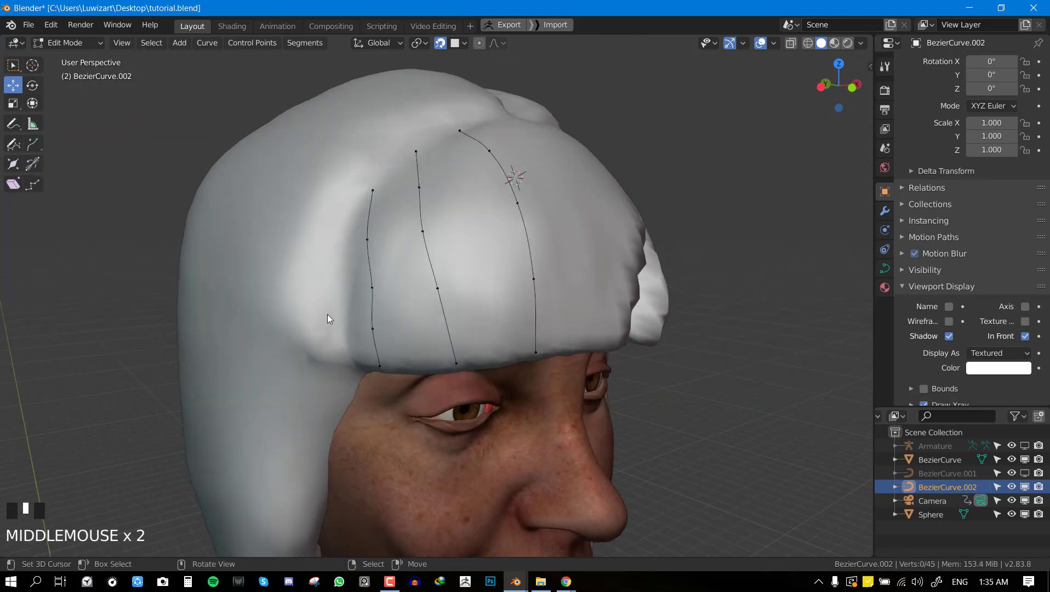
{"action": "right_click_drag", "start_coordinate": [372, 287], "coordinate": [366, 287]}
{"action": "right_click", "coordinate": [368, 240]}
- Draw a five-point curve along the outermost edge of the fringe at the character's right temple
{"action": "middle_click_drag", "start_coordinate": [397, 348], "coordinate": [436, 175]}
{"action": "left_click", "coordinate": [436, 175], "text": "ctrl"}
{"action": "left_click", "coordinate": [424, 299], "text": "ctrl"}
{"action": "left_click", "coordinate": [445, 347], "text": "ctrl"}
{"action": "key", "text": "alt+a"}
- Draw a five-point curve on the forehead side of the first strand, ending at the fringe's lower edge
{"action": "middle_click_drag", "start_coordinate": [558, 280], "coordinate": [476, 332]}
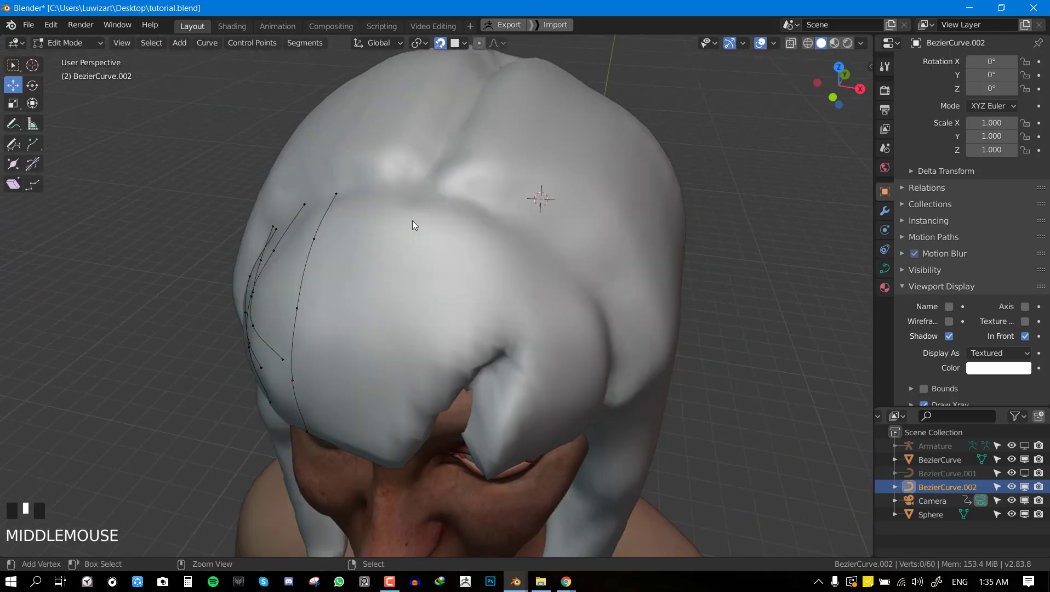
{"action": "left_click", "coordinate": [376, 191], "text": "ctrl"}
{"action": "left_click", "coordinate": [368, 244], "text": "ctrl"}
{"action": "middle_click_drag", "start_coordinate": [357, 302], "coordinate": [359, 285]}
{"action": "left_click", "coordinate": [367, 348], "text": "ctrl"}
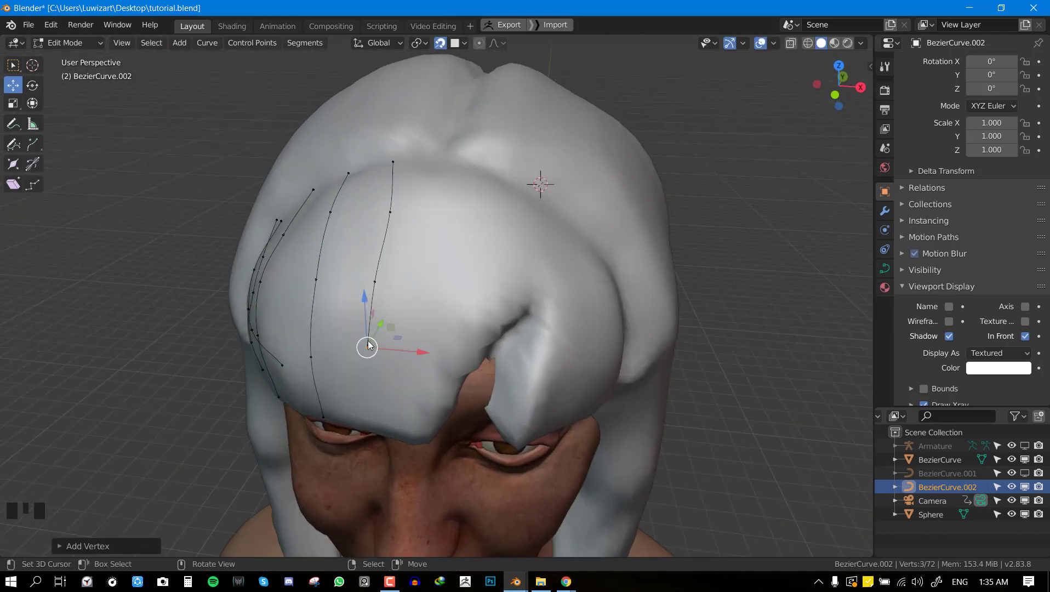
{"action": "left_click", "coordinate": [367, 426], "text": "ctrl"}
{"action": "key", "text": "alt+a"}
- Draw a five-point curve from the top centre of the fringe, slanting down toward the fringe tip beside the split
{"action": "left_click", "coordinate": [443, 216], "text": "ctrl"}
{"action": "middle_click_drag", "start_coordinate": [435, 259], "coordinate": [420, 291]}
{"action": "left_click", "coordinate": [426, 283], "text": "ctrl"}
{"action": "left_click", "coordinate": [420, 290], "text": "ctrl"}
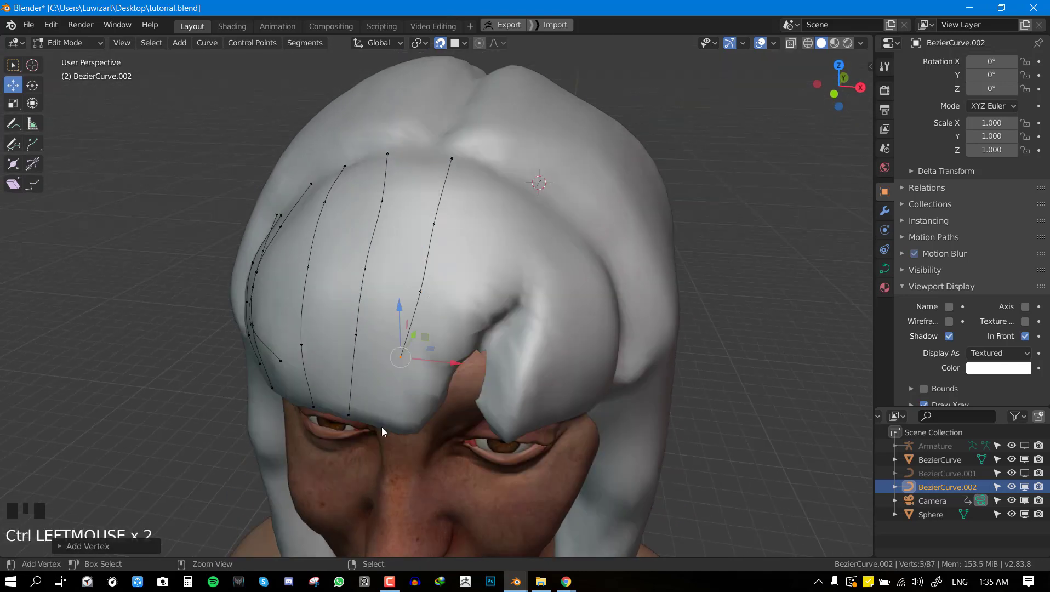
{"action": "left_click", "coordinate": [382, 427], "text": "ctrl"}
{"action": "key", "text": "alt+a"}
- Draw a five-point curve along the near edge of the fringe's split, down to the fringe tip
{"action": "middle_click_drag", "start_coordinate": [501, 195], "coordinate": [481, 227]}
{"action": "left_click", "coordinate": [497, 213], "text": "ctrl"}
{"action": "left_click", "coordinate": [455, 308], "text": "ctrl"}
{"action": "middle_click_drag", "start_coordinate": [444, 324], "coordinate": [457, 299]}
{"action": "left_click", "coordinate": [433, 326], "text": "ctrl"}
{"action": "left_click", "coordinate": [407, 373], "text": "ctrl"}
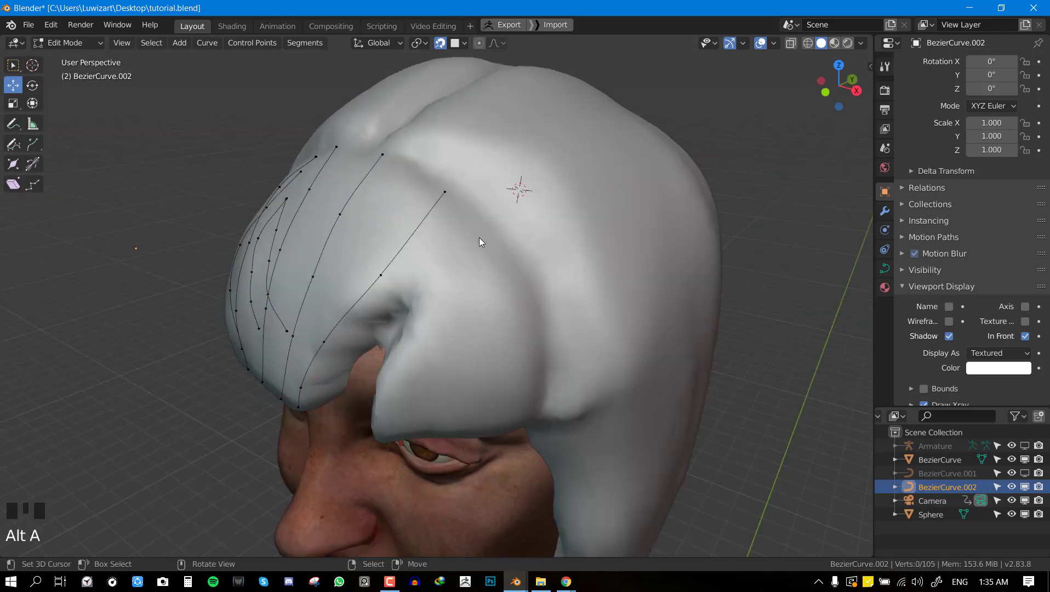
- Draw a five-point curve along the opposite edge of the split, on the character's left side of the fringe
{"action": "left_click", "coordinate": [476, 209], "text": "ctrl"}
{"action": "left_click", "coordinate": [428, 250], "text": "ctrl"}
{"action": "left_click", "coordinate": [417, 297], "text": "ctrl"}
{"action": "left_click", "coordinate": [400, 351], "text": "ctrl"}
{"action": "left_click", "coordinate": [376, 448], "text": "ctrl"}
{"action": "middle_click_drag", "start_coordinate": [410, 349], "coordinate": [405, 340]}
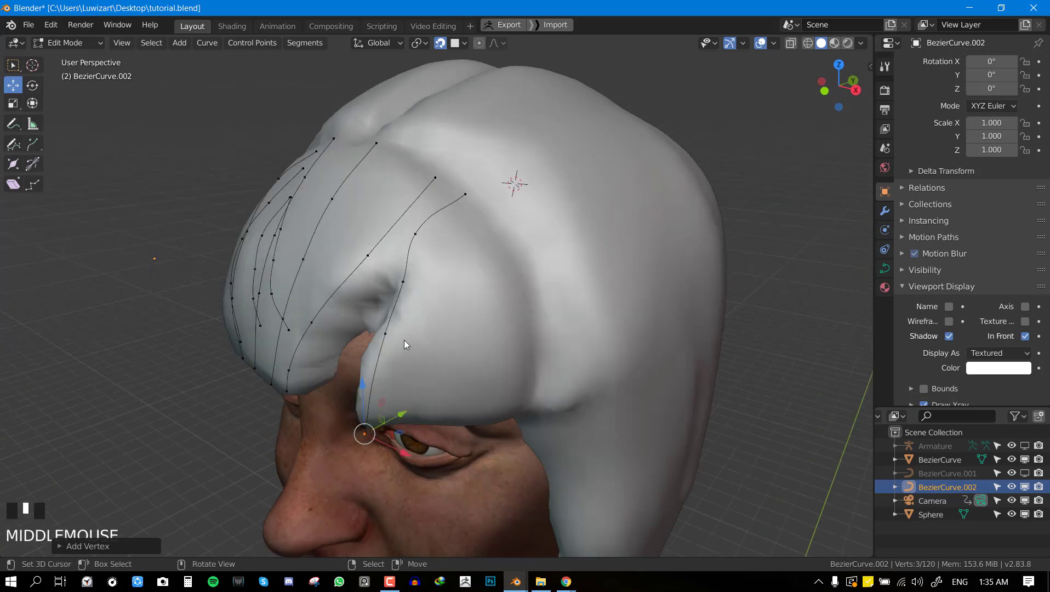
- Draw two five-point curves down the smaller fringe part, working from the split toward the character's left temple
{"action": "left_click", "coordinate": [482, 213], "text": "ctrl"}
{"action": "left_click", "coordinate": [424, 366], "text": "ctrl"}
{"action": "left_click", "coordinate": [418, 414], "text": "ctrl"}
{"action": "key", "text": "alt+a"}
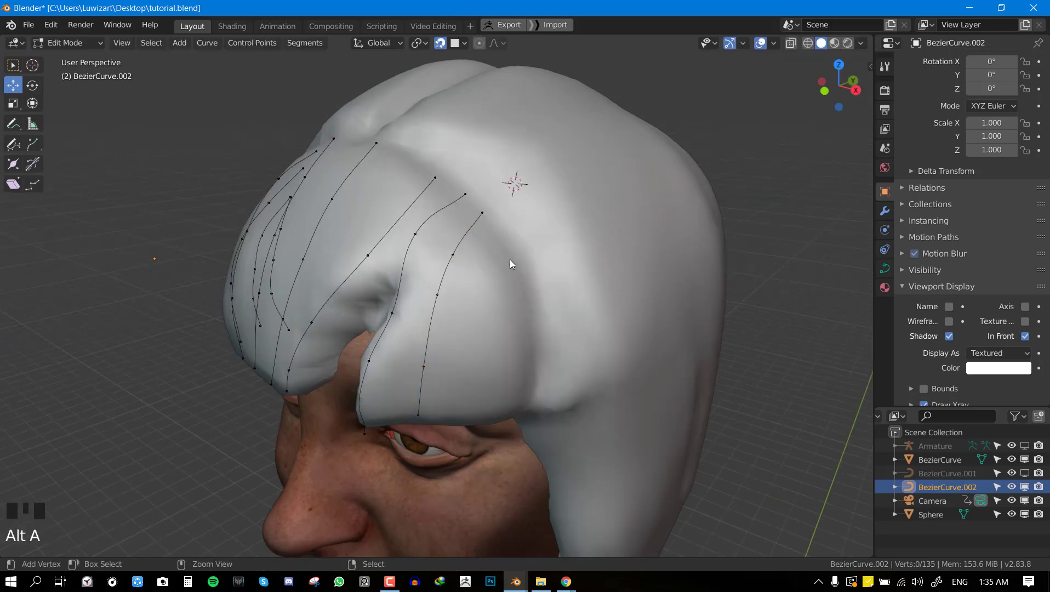
{"action": "left_click", "coordinate": [504, 253], "text": "ctrl"}
{"action": "left_click", "coordinate": [482, 312], "text": "ctrl"}
{"action": "left_click", "coordinate": [471, 360], "text": "ctrl"}
{"action": "left_click", "coordinate": [465, 423], "text": "ctrl"}
{"action": "key", "text": "alt+a"}
- Draw two more five-point curves down the outer edge of the fringe at the character's left temple
{"action": "left_click", "coordinate": [529, 300], "text": "ctrl"}
{"action": "left_click", "coordinate": [510, 355], "text": "ctrl"}
{"action": "middle_click_drag", "start_coordinate": [509, 396], "coordinate": [503, 310]}
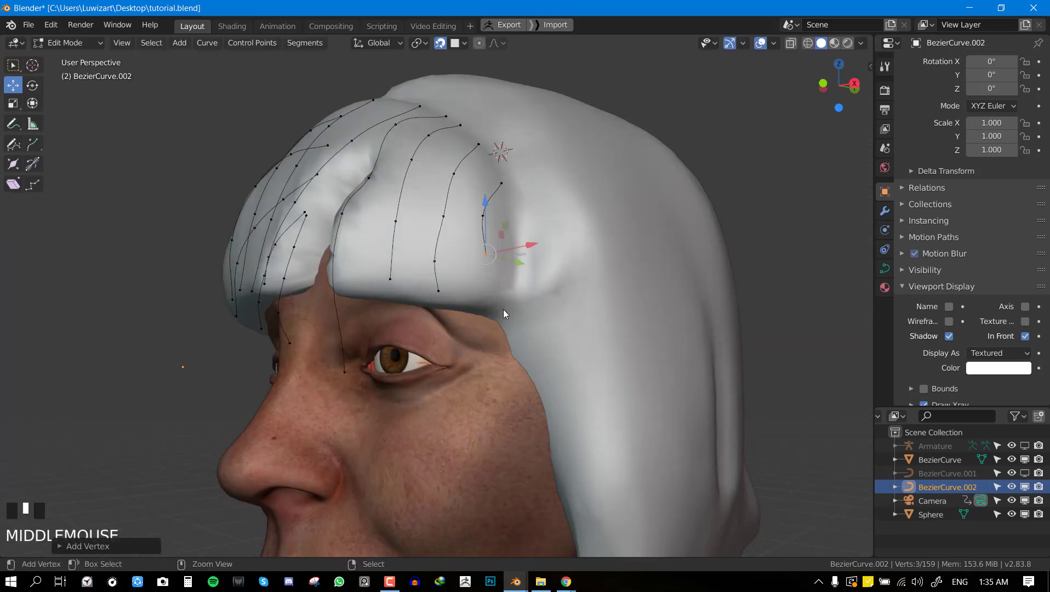
{"action": "left_click", "coordinate": [483, 277], "text": "ctrl"}
{"action": "left_click", "coordinate": [484, 308], "text": "ctrl"}
{"action": "key", "text": "alt+a"}
{"action": "left_click", "coordinate": [516, 214]}
{"action": "left_click", "coordinate": [514, 210], "text": "ctrl"}
{"action": "left_click", "coordinate": [511, 229], "text": "ctrl"}
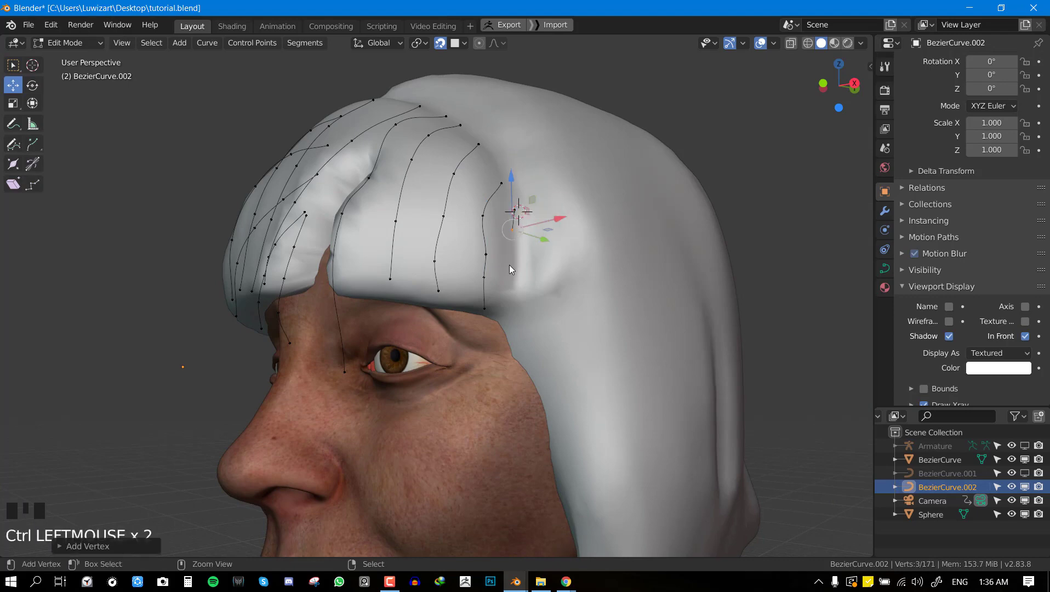
{"action": "left_click", "coordinate": [495, 311], "text": "ctrl"}
{"action": "middle_click_drag", "start_coordinate": [497, 312], "coordinate": [579, 317]}
- Add two five-point curves in the gaps between the existing strands in the middle of the fringe
{"action": "key", "text": "KP_1"}
{"action": "key", "text": "alt+a"}
{"action": "middle_click_drag", "start_coordinate": [512, 134], "coordinate": [489, 160]}
{"action": "left_click", "coordinate": [492, 128], "text": "ctrl"}
{"action": "left_click", "coordinate": [390, 361], "text": "ctrl"}
{"action": "left_click", "coordinate": [358, 457], "text": "ctrl"}
{"action": "middle_click_drag", "start_coordinate": [394, 420], "coordinate": [490, 440]}
{"action": "key", "text": "alt+a"}
{"action": "left_click", "coordinate": [488, 95], "text": "ctrl"}
{"action": "left_click", "coordinate": [474, 432], "text": "ctrl"}
- Add a five-point curve in the wide gap above the character's right brow, from the fringe's top to its lower edge
{"action": "key", "text": "alt+a"}
{"action": "left_click", "coordinate": [439, 115], "text": "ctrl"}
{"action": "left_click", "coordinate": [442, 210], "text": "ctrl"}
{"action": "left_click", "coordinate": [465, 305], "text": "ctrl"}
{"action": "left_click", "coordinate": [465, 384], "text": "ctrl"}
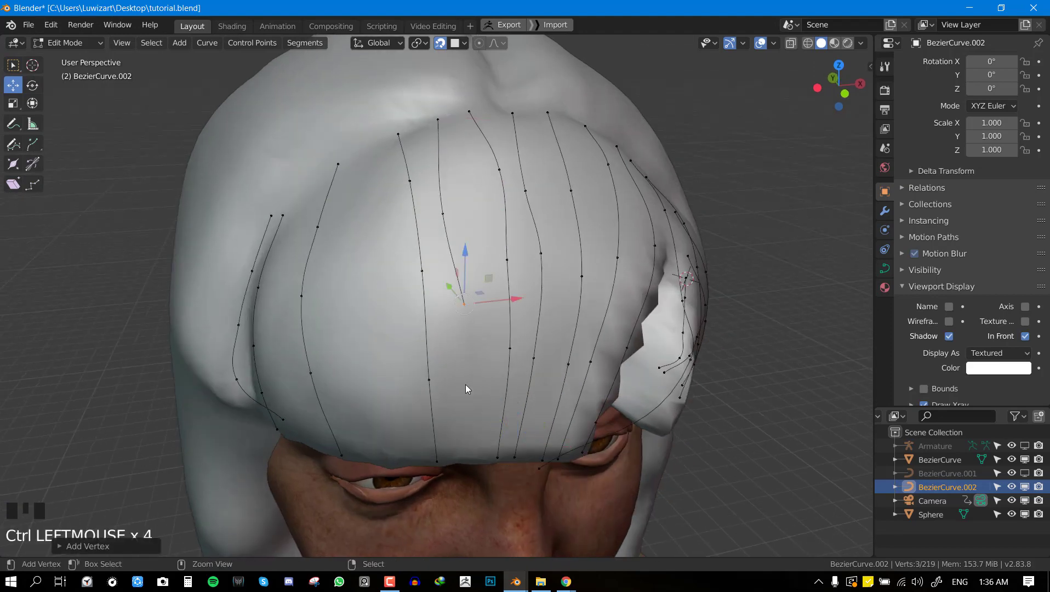
{"action": "left_click", "coordinate": [461, 448], "text": "ctrl"}
- Fill the remaining gaps on the character's right side of the fringe with two five-point curves
{"action": "key", "text": "alt+a"}
{"action": "left_click", "coordinate": [398, 156], "text": "ctrl"}
{"action": "left_click", "coordinate": [404, 235], "text": "ctrl"}
{"action": "left_click", "coordinate": [432, 434], "text": "ctrl"}
{"action": "middle_click_drag", "start_coordinate": [433, 434], "coordinate": [454, 161]}
{"action": "key", "text": "alt+a"}
{"action": "left_click", "coordinate": [437, 159], "text": "ctrl"}
{"action": "left_click", "coordinate": [437, 220], "text": "ctrl"}
{"action": "left_click", "coordinate": [486, 424], "text": "ctrl"}
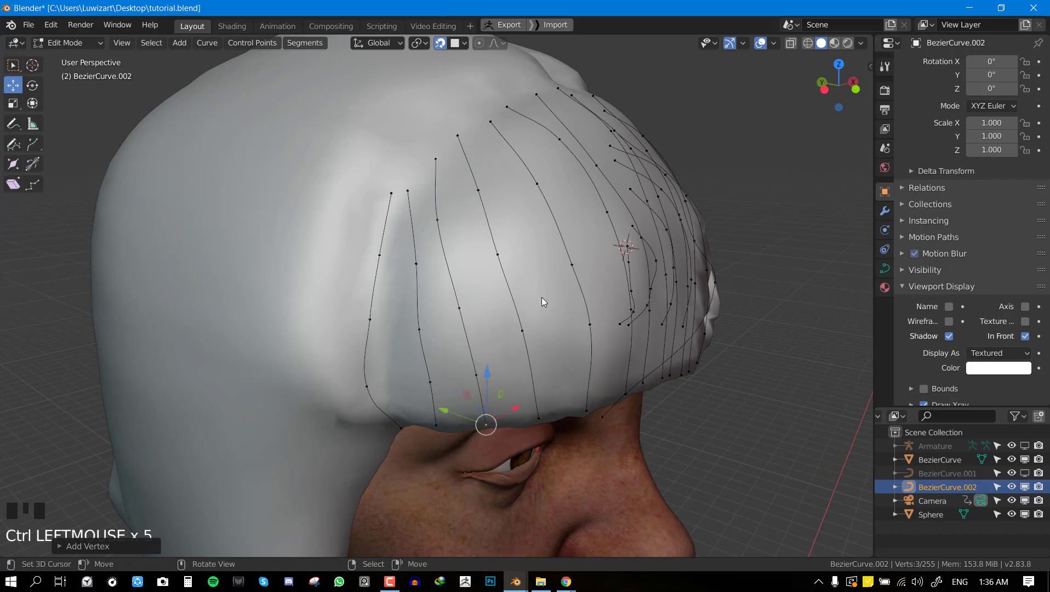
{"action": "middle_click_drag", "start_coordinate": [486, 425], "coordinate": [515, 219]}
{"action": "key", "text": "alt+a"}
- Move the stray strand end hanging below the fringe near the left eye up onto the fringe's lower edge
{"action": "key", "text": "KP_1"}
{"action": "key", "text": "alt+a"}
{"action": "key", "text": "Tab"}
{"action": "key", "text": "Tab"}
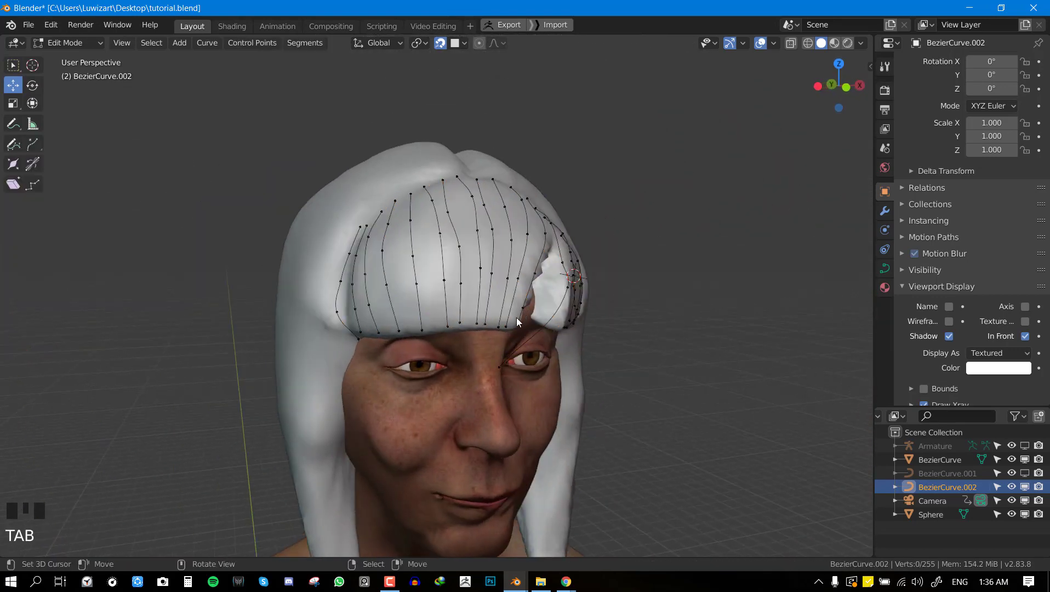
{"action": "right_click", "coordinate": [499, 376]}
{"action": "middle_click_drag", "start_coordinate": [523, 348], "coordinate": [498, 319]}
{"action": "key", "text": "shift+Tab"}
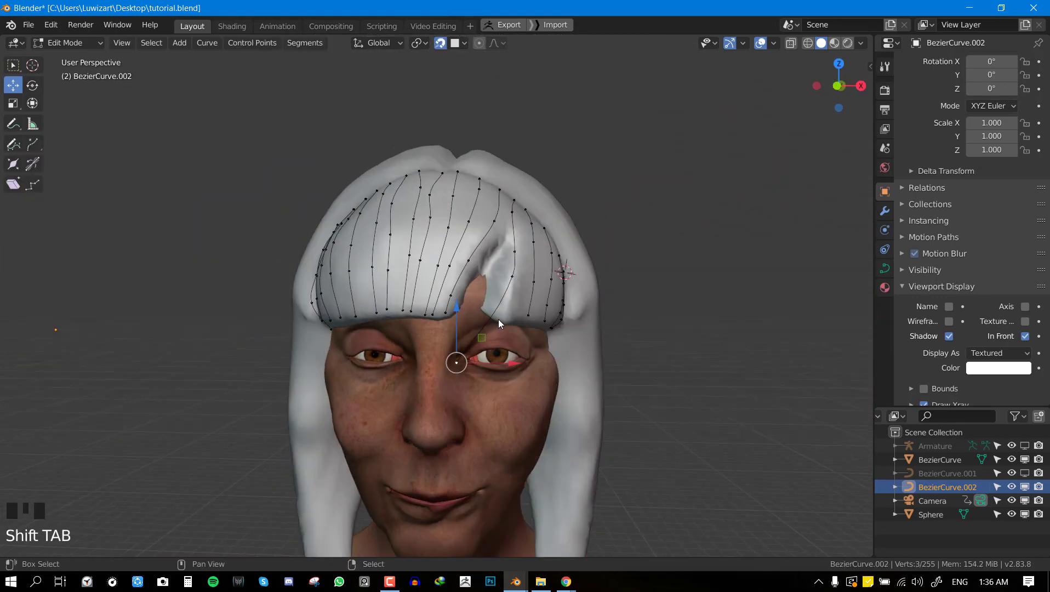
{"action": "key", "text": "g"}
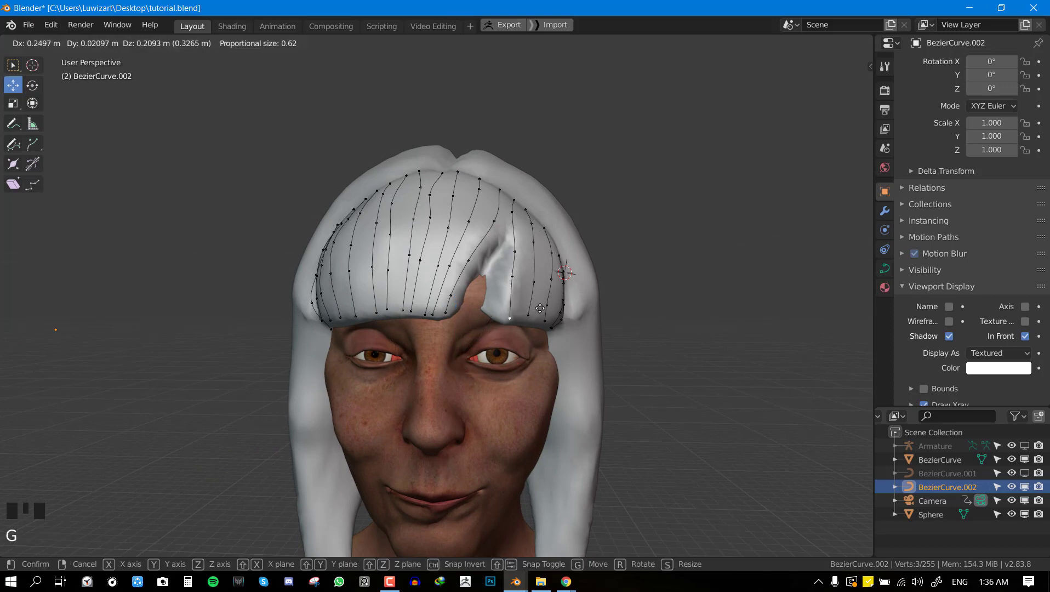
{"action": "left_click", "coordinate": [535, 294]}
{"action": "key", "text": "alt+a"}
- Add a five-point curve along the character's right edge of the fringe parting, from the fringe's top to its lower edge
{"action": "scroll", "coordinate": [518, 235], "scroll_direction": "up", "scroll_amount": 2}
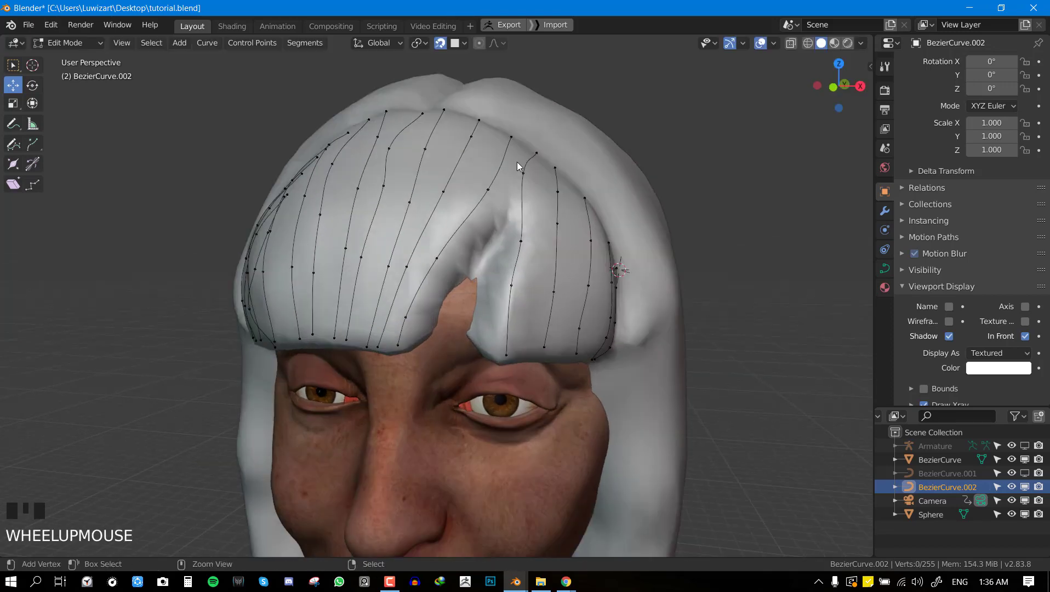
{"action": "left_click", "coordinate": [521, 143], "text": "ctrl"}
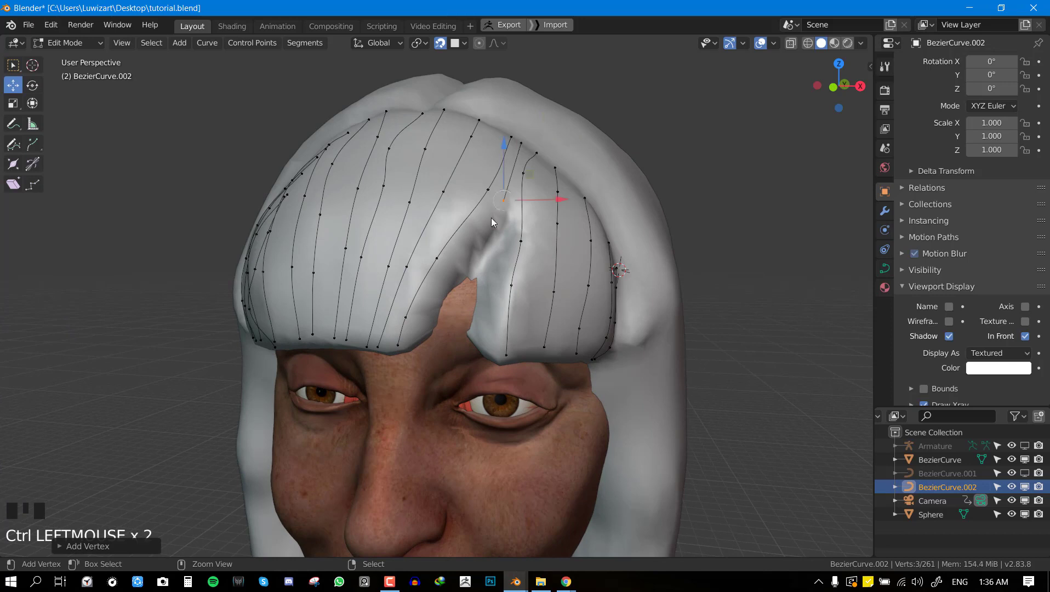
{"action": "left_click", "coordinate": [473, 242], "text": "ctrl"}
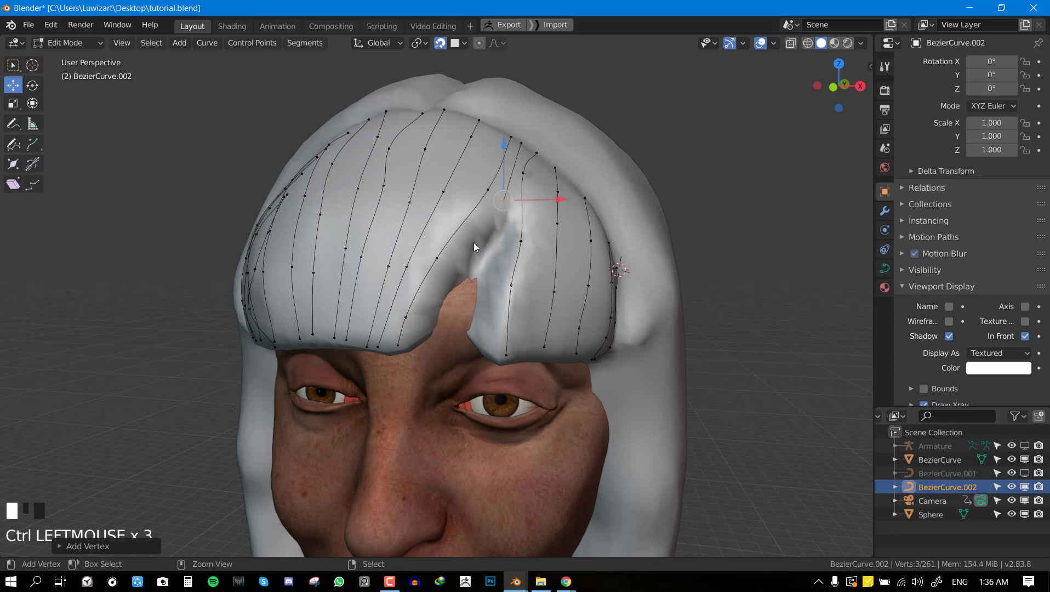
{"action": "left_click", "coordinate": [431, 294], "text": "ctrl"}
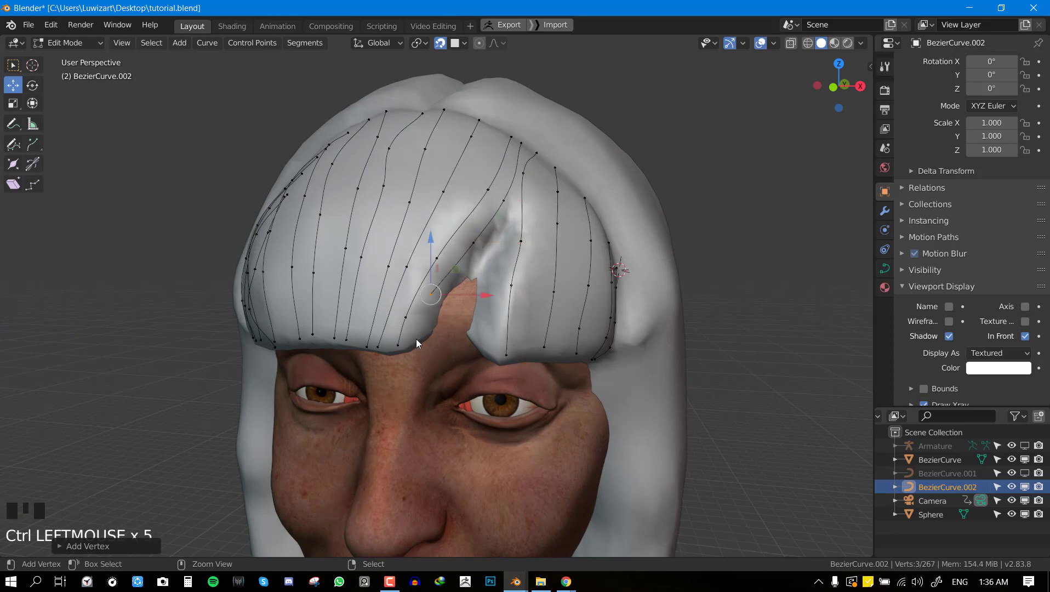
{"action": "key", "text": "alt+a"}
- Add a five-point curve along the character's left side of the parting, down to the fringe's lower edge
{"action": "left_click", "coordinate": [527, 148], "text": "ctrl"}
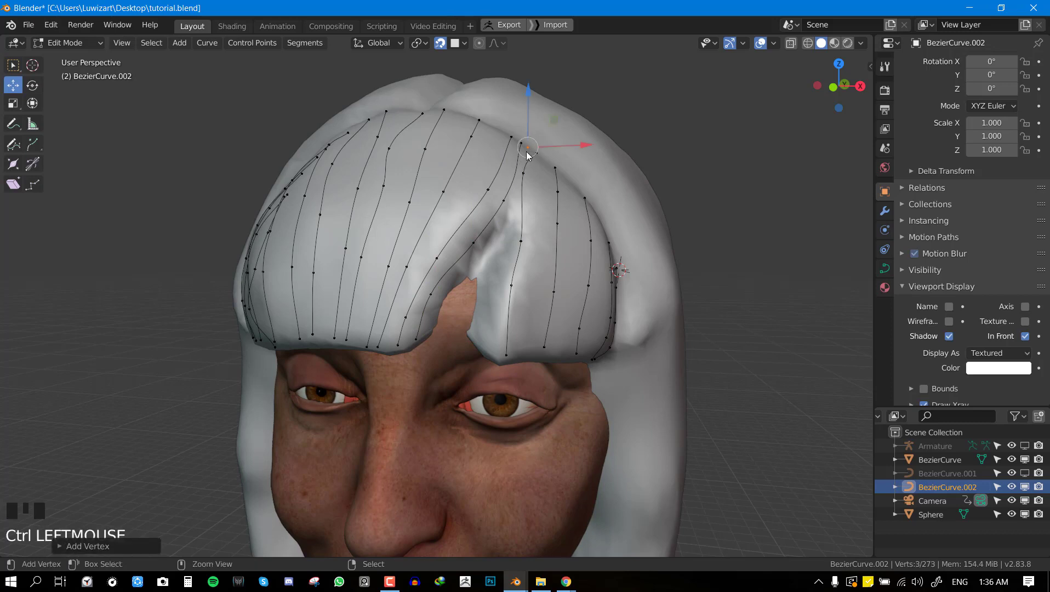
{"action": "left_click", "coordinate": [510, 221], "text": "ctrl"}
{"action": "left_click", "coordinate": [499, 279], "text": "ctrl"}
{"action": "left_click", "coordinate": [491, 322], "text": "ctrl"}
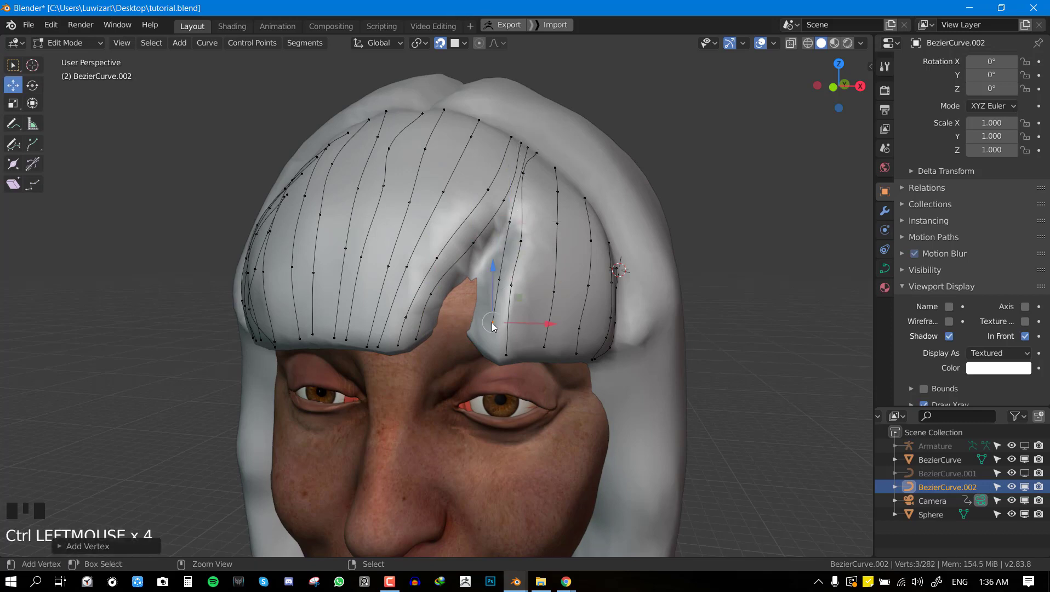
{"action": "left_click", "coordinate": [488, 352], "text": "ctrl"}
{"action": "key", "text": "alt+a"}
{"action": "key", "text": "KP_1"}
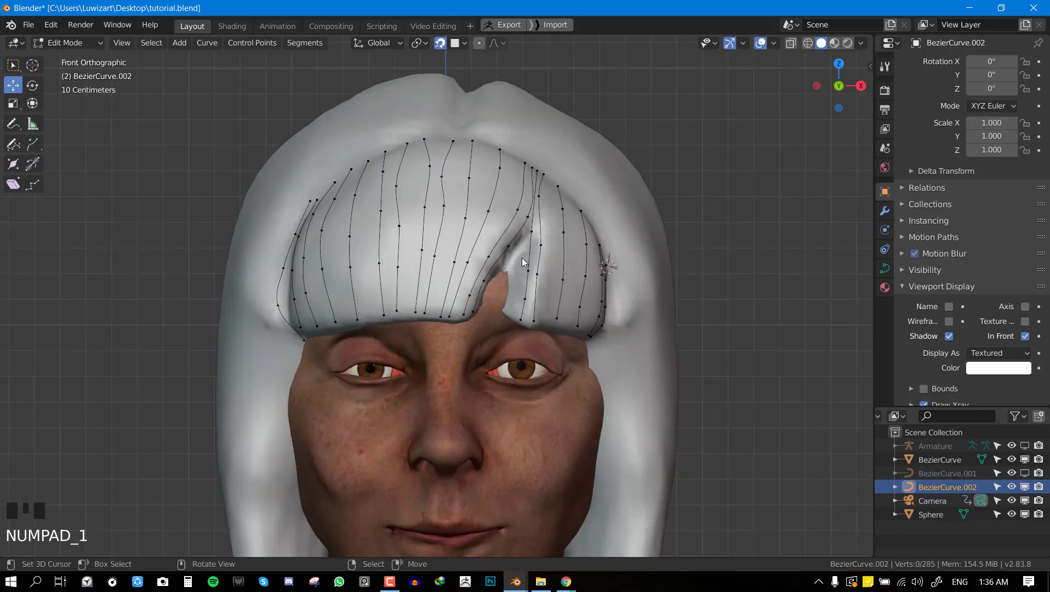
{"action": "key", "text": "Tab"}
{"action": "middle_click_drag", "start_coordinate": [553, 266], "coordinate": [563, 200]}
{"action": "key", "text": "KP_Divide"}
{"action": "right_click", "coordinate": [501, 250]}
{"action": "key", "text": "KP_Divide"}
{"action": "key", "text": "Tab"}
{"action": "key", "text": "alt+q"}
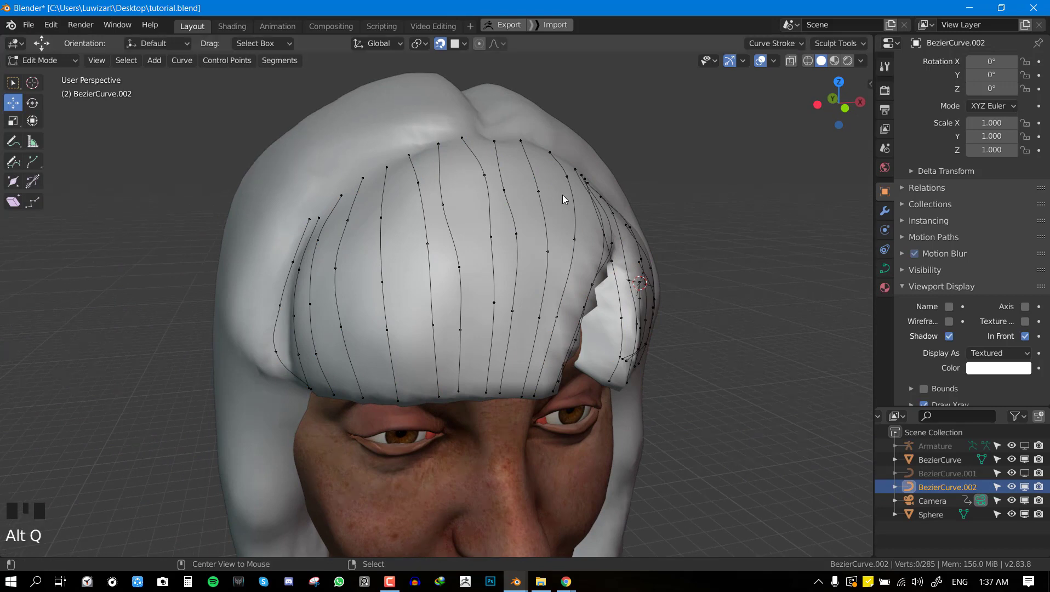
{"action": "key", "text": "alt+q"}
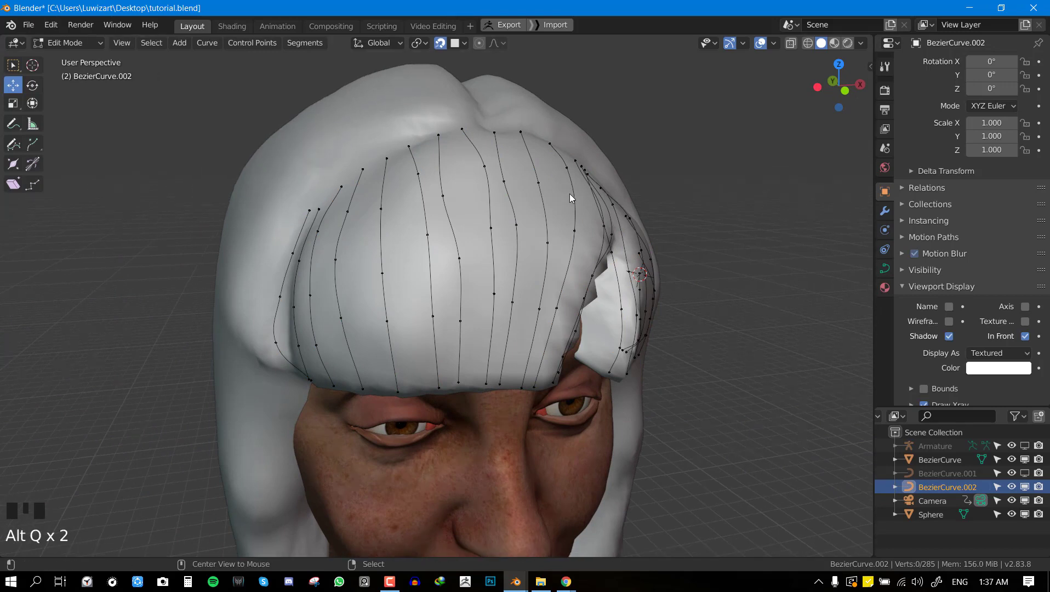
- Turn off snapping and save the file
{"action": "left_click", "coordinate": [441, 44]}
{"action": "middle_click_drag", "start_coordinate": [488, 154], "coordinate": [471, 164]}
{"action": "key", "text": "ctrl+s"}
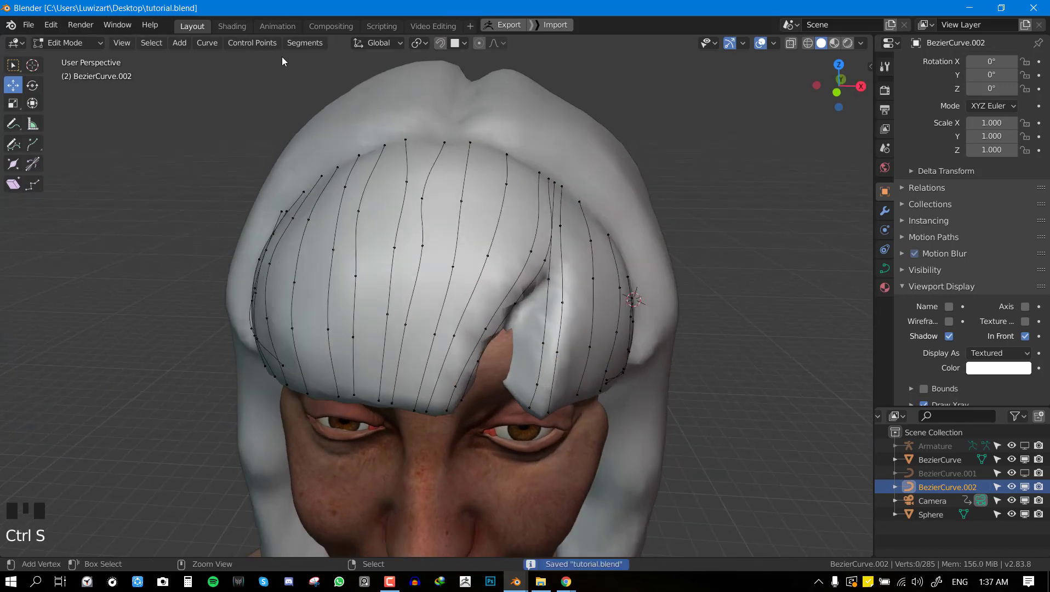
- Select the first control point of every fringe curve and examine the selected ends in wireframe display
{"action": "left_click", "coordinate": [207, 42]}
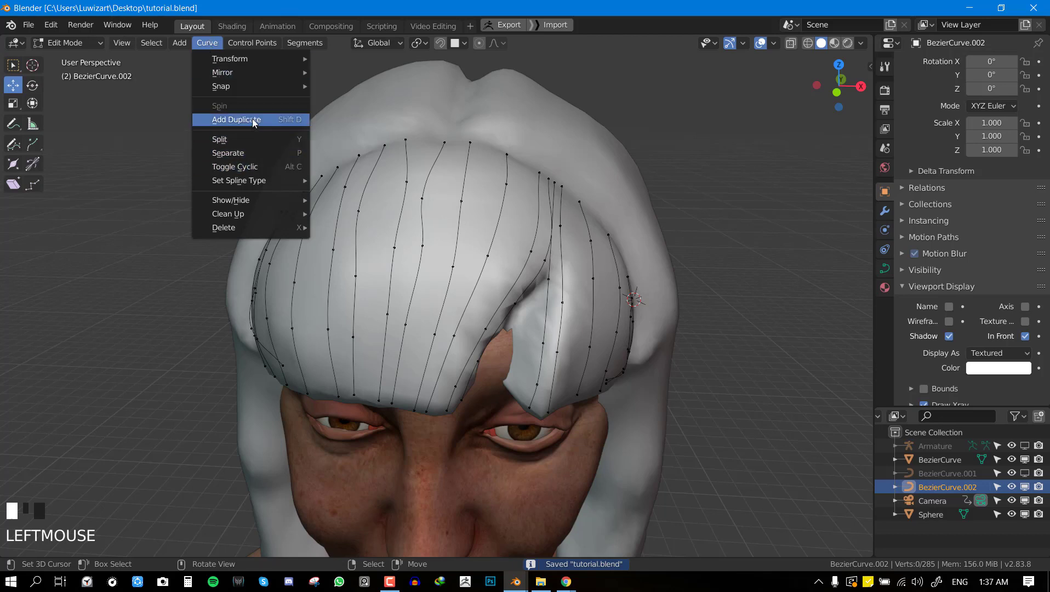
{"action": "left_click", "coordinate": [148, 43]}
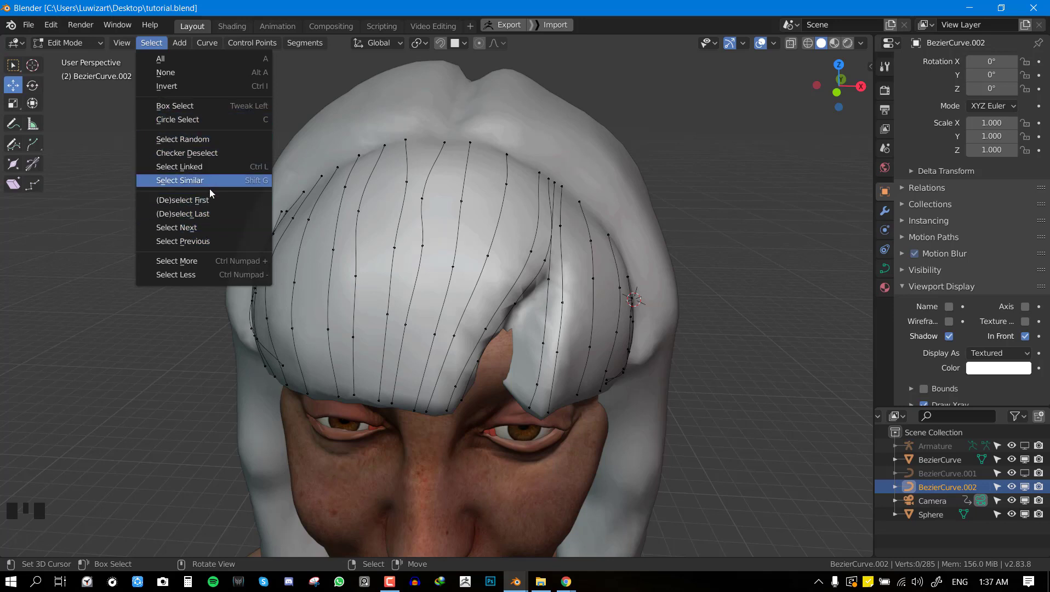
{"action": "left_click", "coordinate": [194, 202]}
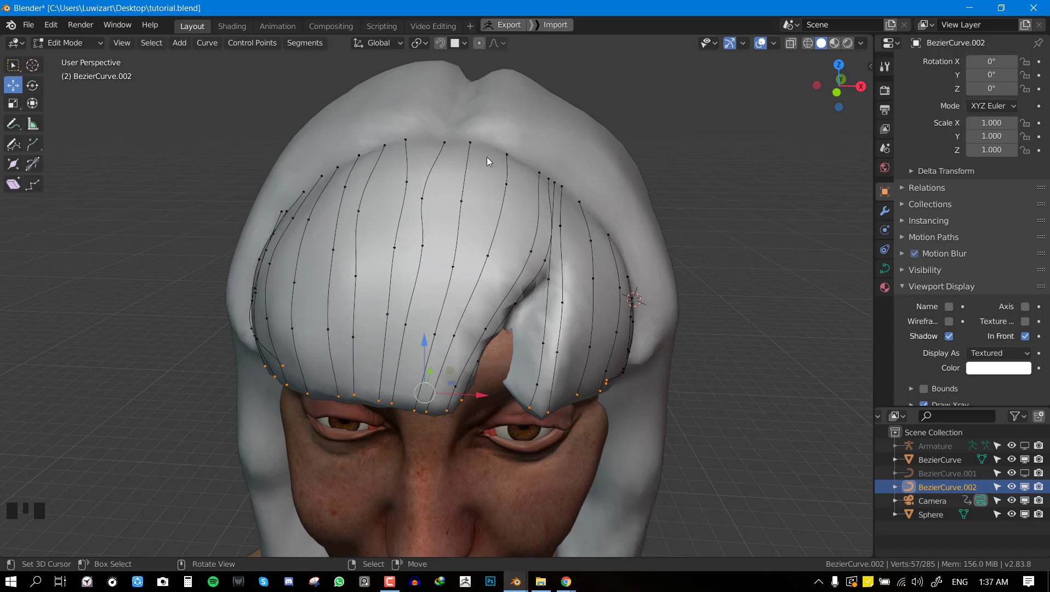
{"action": "scroll", "coordinate": [486, 157], "scroll_direction": "down", "scroll_amount": 1}
{"action": "middle_click_drag", "start_coordinate": [487, 157], "coordinate": [419, 191]}
{"action": "key", "text": "shift+z"}
{"action": "middle_click_drag", "start_coordinate": [518, 227], "coordinate": [619, 178]}
{"action": "middle_click_drag", "start_coordinate": [365, 288], "coordinate": [627, 324]}
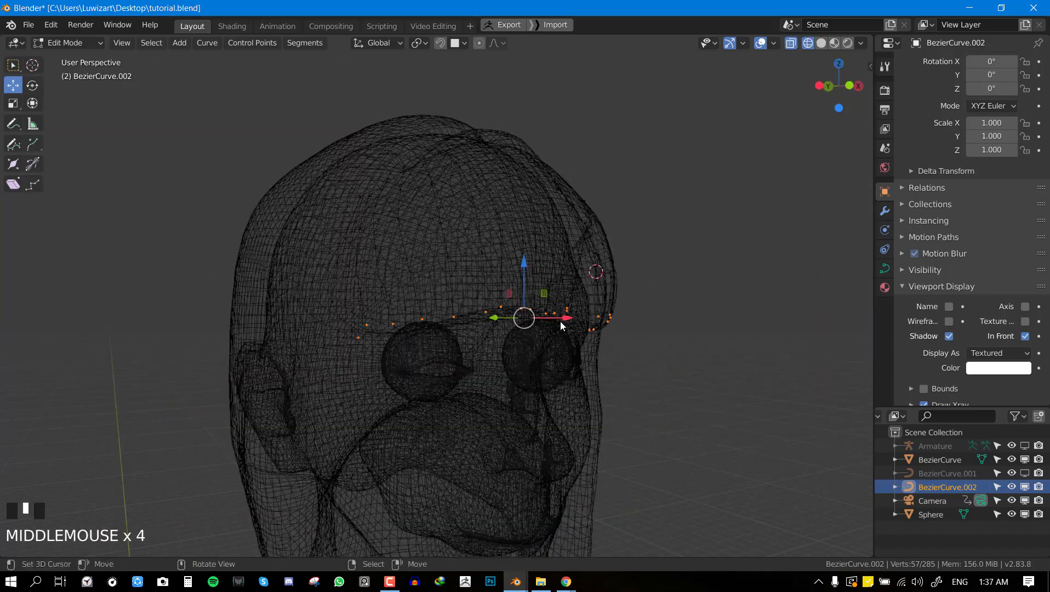
{"action": "mouse_move", "coordinate": [561, 324]}
{"action": "middle_mouse_down"}
{"action": "mouse_move", "coordinate": [543, 293]}
{"action": "mouse_move", "coordinate": [467, 314]}
{"action": "middle_mouse_up"}
{"action": "key", "text": "shift+z"}
{"action": "middle_click_drag", "start_coordinate": [375, 309], "coordinate": [440, 340]}
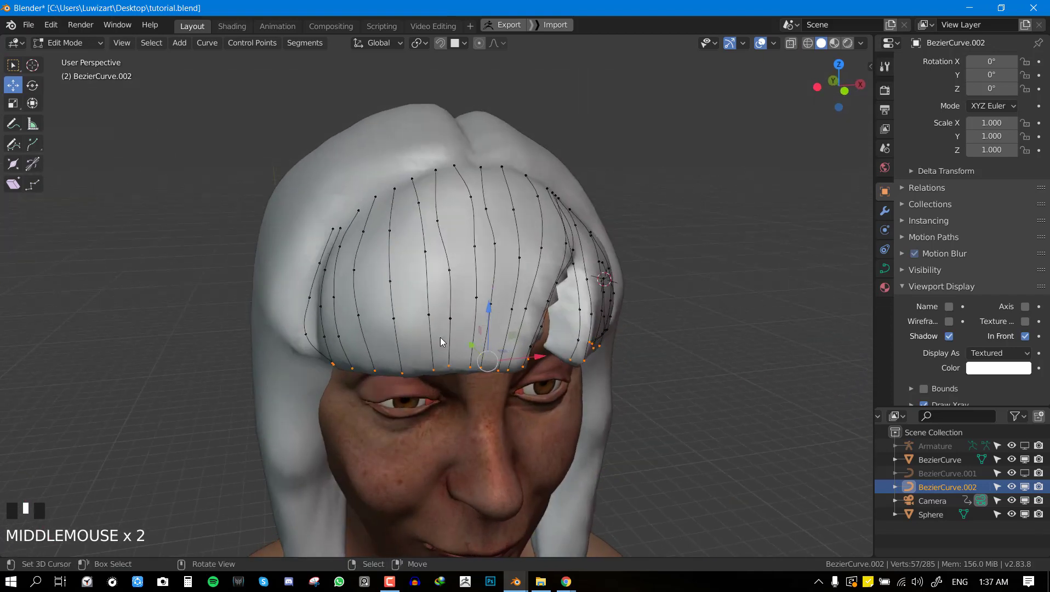
{"action": "key", "text": "a"}
{"action": "key", "text": "alt+a"}
{"action": "middle_click_drag", "start_coordinate": [434, 197], "coordinate": [400, 218]}
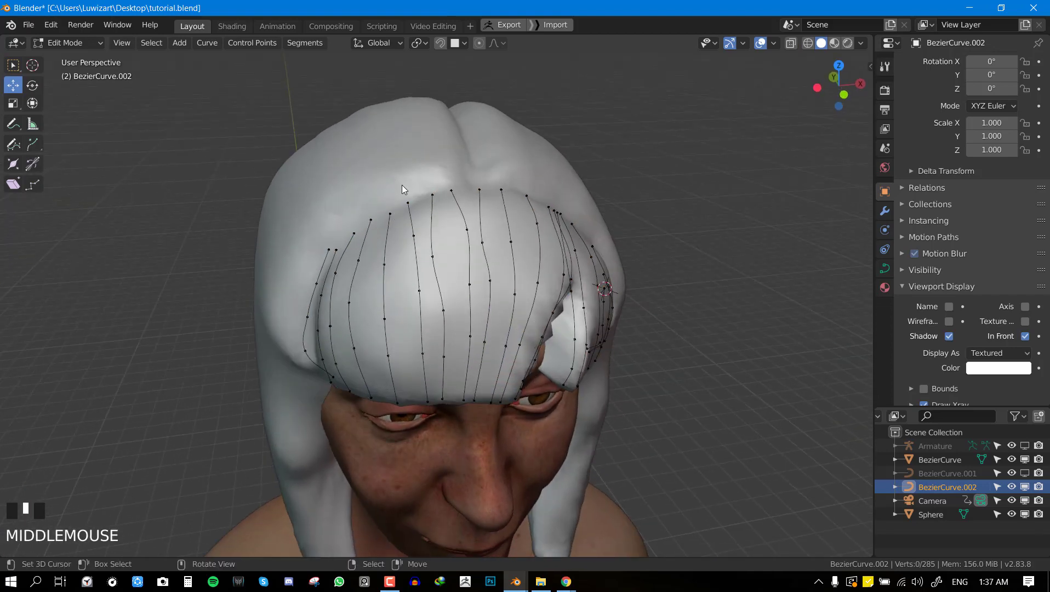
{"action": "key", "text": "a"}
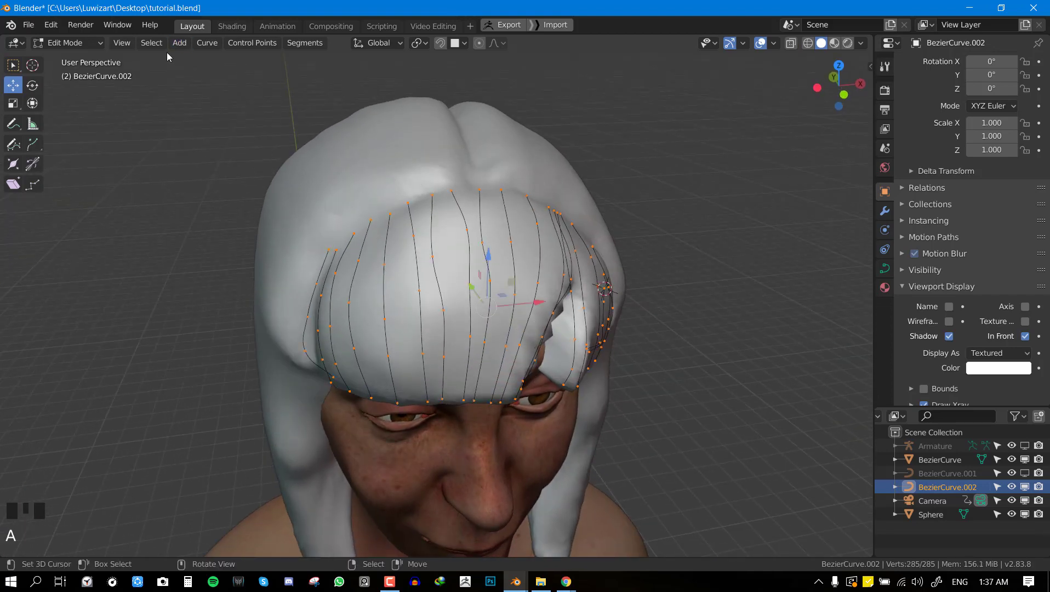
{"action": "left_click", "coordinate": [151, 43]}
{"action": "mouse_move", "coordinate": [299, 45]}
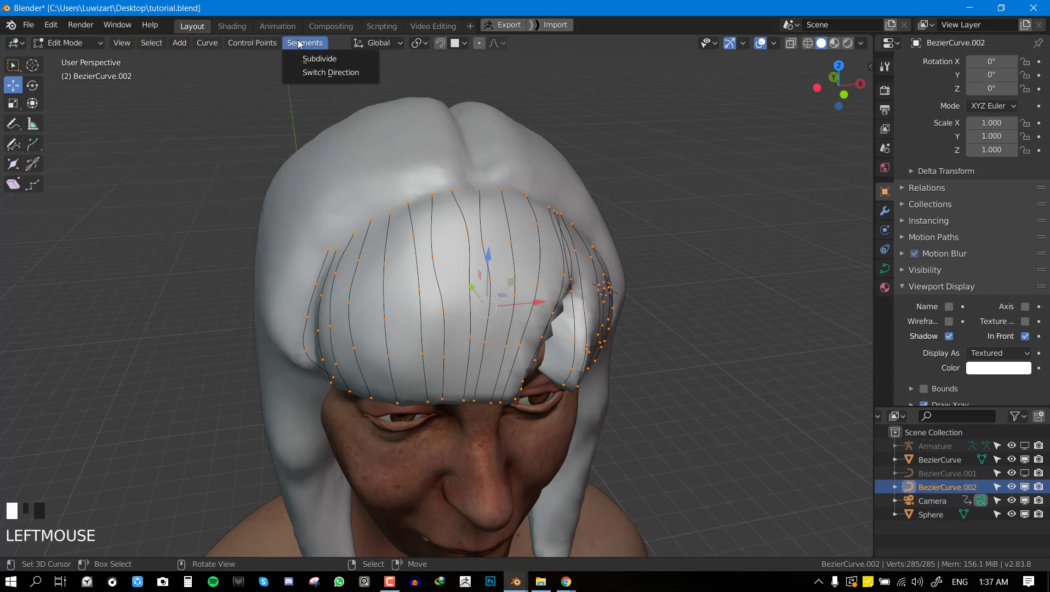
{"action": "mouse_move", "coordinate": [264, 45]}
{"action": "key", "text": "q"}
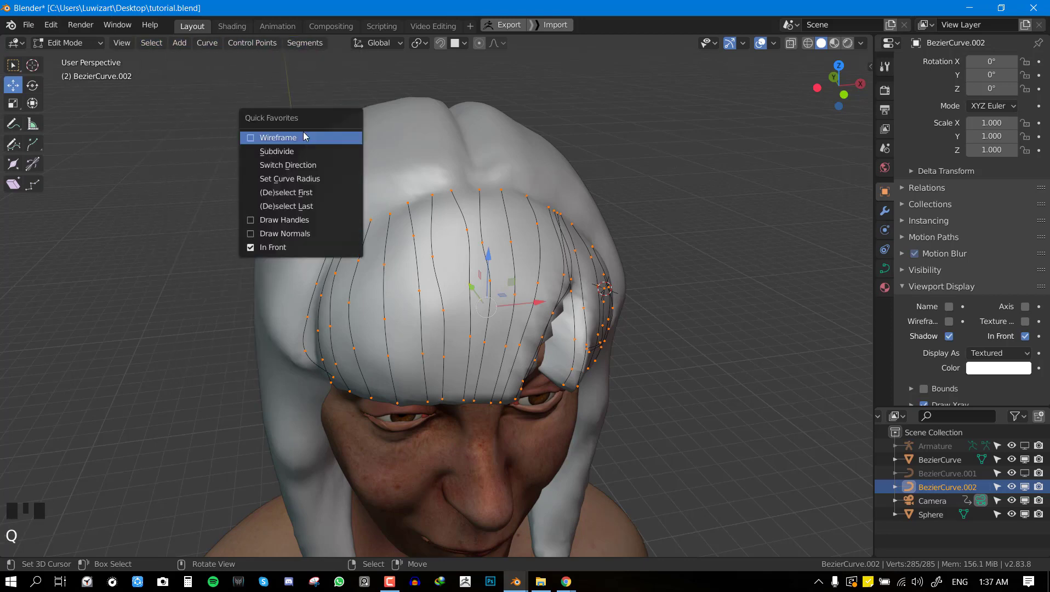
{"action": "middle_click_drag", "start_coordinate": [309, 168], "coordinate": [506, 283]}
{"action": "key", "text": "alt+q"}
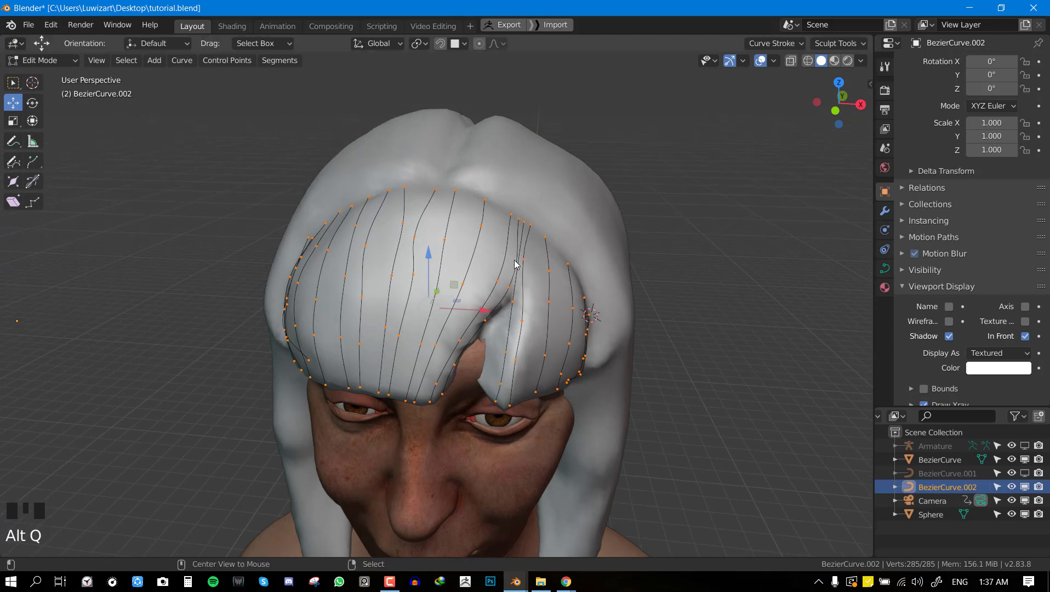
{"action": "key", "text": "w"}
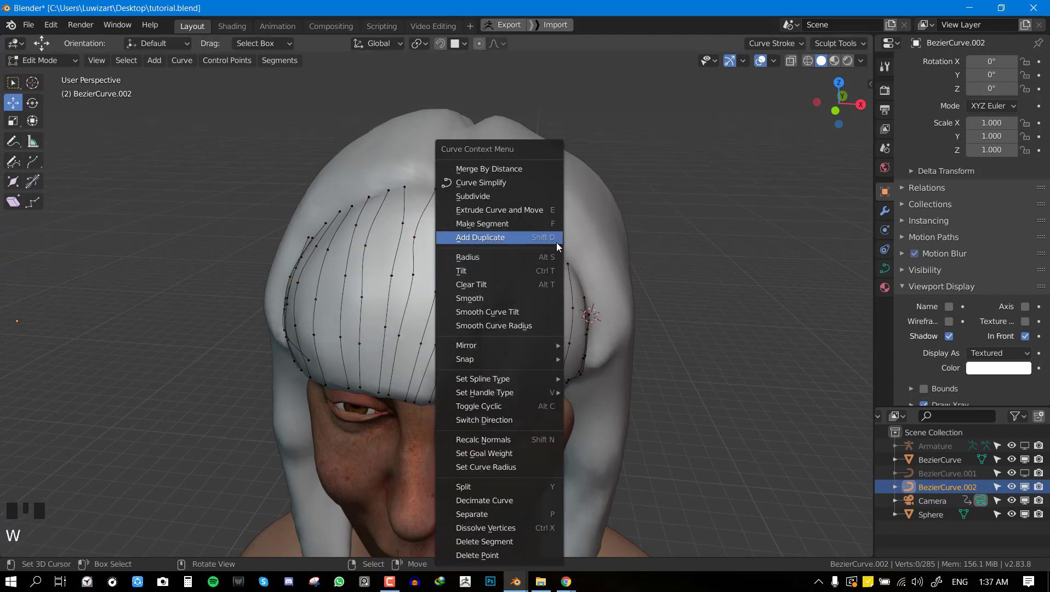
{"action": "key", "text": "w"}
{"action": "middle_click_drag", "start_coordinate": [715, 334], "coordinate": [343, 174]}
- Select the root points at the upper ends of all fringe curves and extrude them backward and down in the side view
{"action": "key", "text": "q"}
{"action": "left_click", "coordinate": [451, 200]}
{"action": "scroll", "coordinate": [353, 162], "scroll_direction": "up", "scroll_amount": 1}
{"action": "key", "text": "KP_3"}
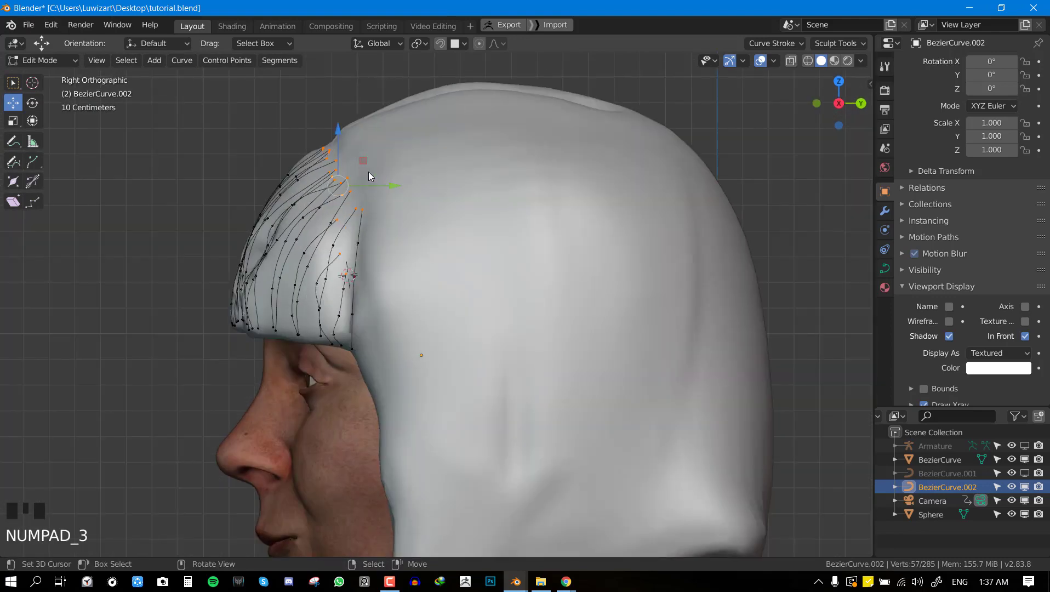
{"action": "key", "text": "e"}
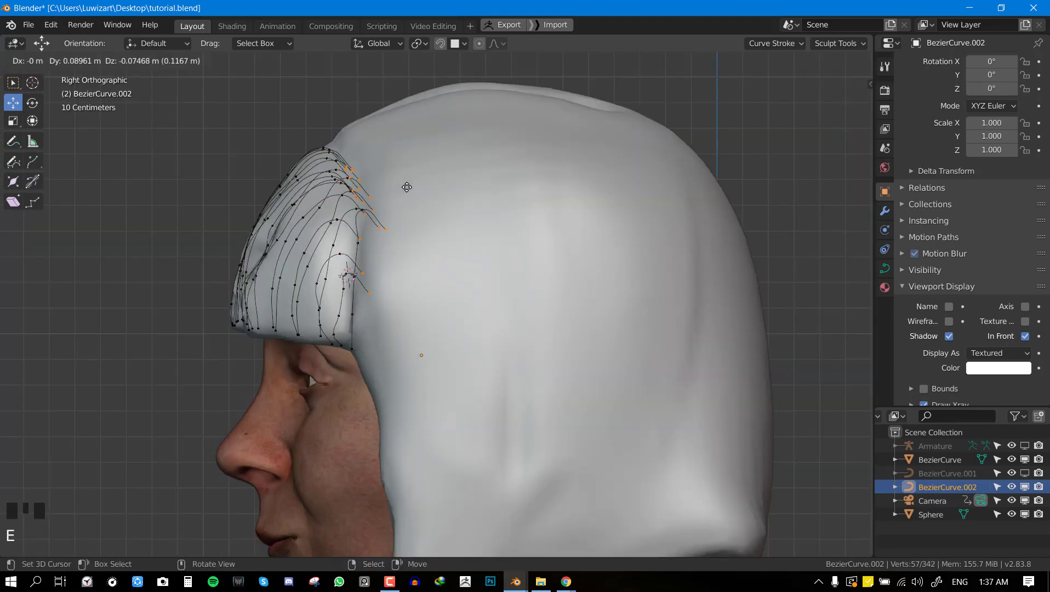
{"action": "left_click", "coordinate": [398, 217]}
- Scale the extruded root points inward to about 0.58 and move them down toward the scalp
{"action": "middle_click_drag", "start_coordinate": [398, 218], "coordinate": [520, 262]}
{"action": "key", "text": "s"}
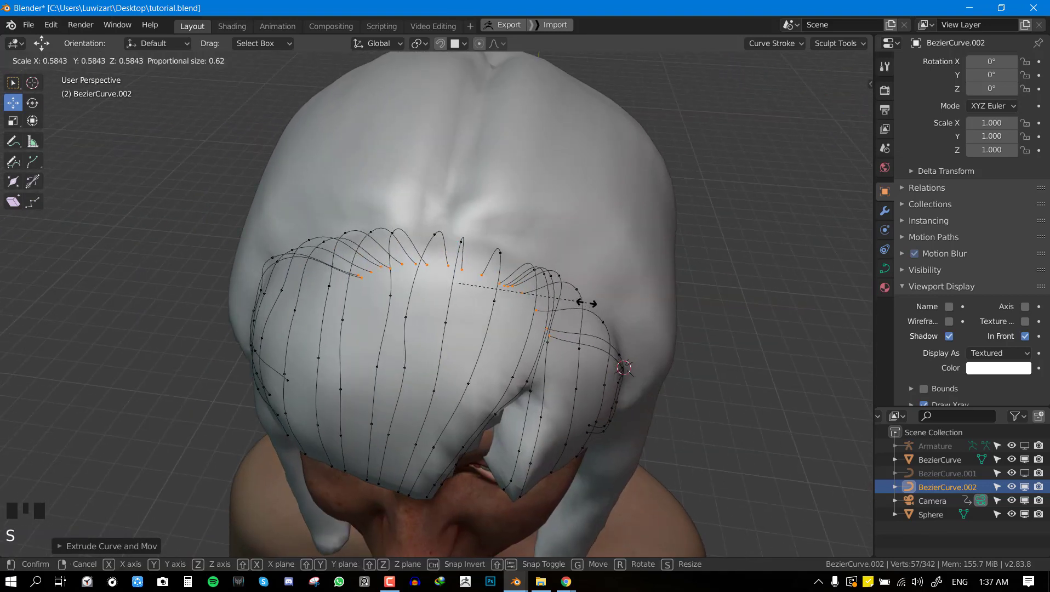
{"action": "left_click", "coordinate": [586, 299]}
{"action": "middle_click_drag", "start_coordinate": [585, 300], "coordinate": [433, 205]}
{"action": "key", "text": "g"}
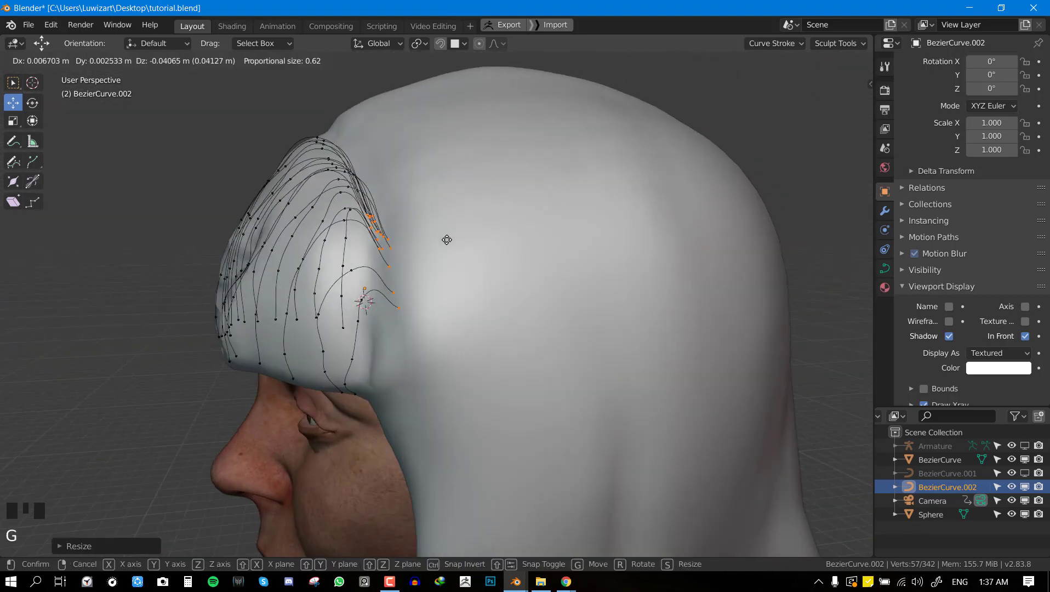
{"action": "left_click", "coordinate": [372, 279]}
{"action": "middle_click_drag", "start_coordinate": [372, 279], "coordinate": [479, 281]}
- Leave curve editing and turn off In Front display for the fringe curve object
{"action": "key", "text": "KP_1"}
{"action": "key", "text": "Tab"}
{"action": "key", "text": "alt+a"}
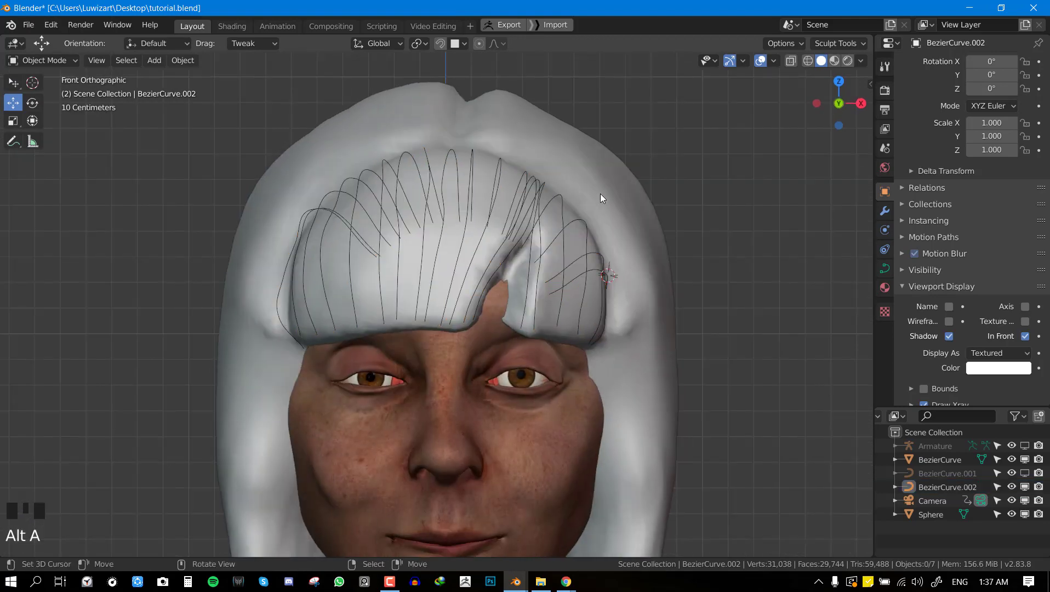
{"action": "right_click", "coordinate": [506, 240]}
{"action": "right_click", "coordinate": [514, 231]}
{"action": "key", "text": "q"}
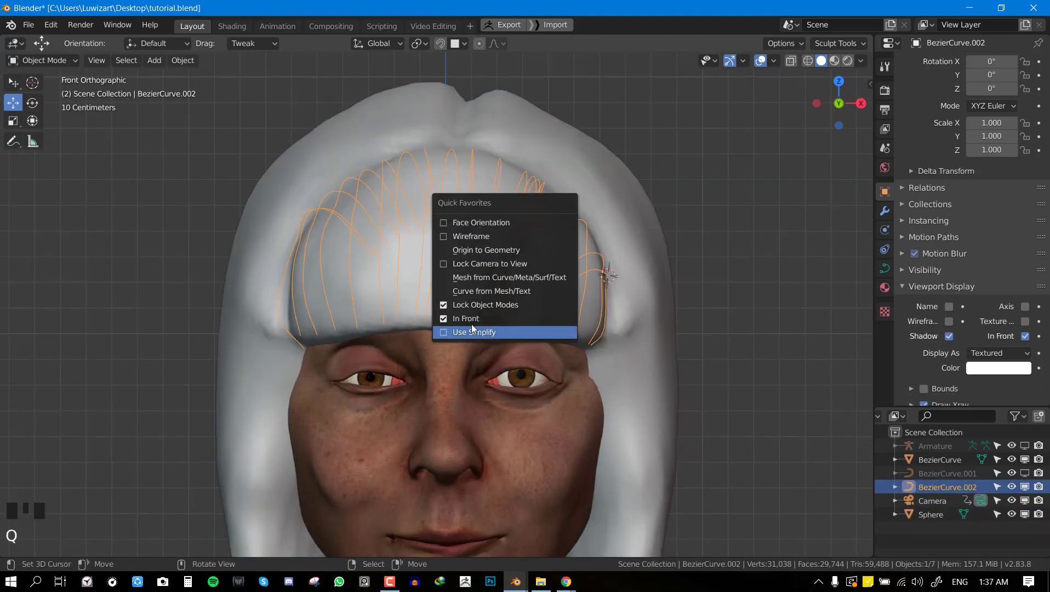
{"action": "left_click", "coordinate": [480, 317]}
{"action": "key", "text": "alt+a"}
- Hide the Sphere hair volume mesh and save the file
{"action": "right_click", "coordinate": [625, 184]}
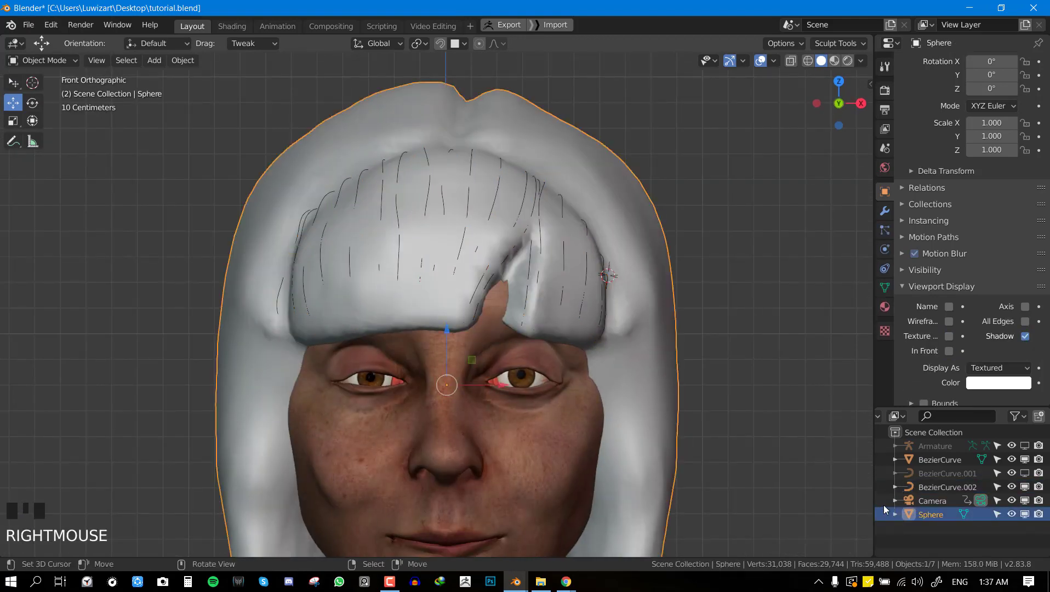
{"action": "left_click", "coordinate": [1011, 513]}
{"action": "middle_click_drag", "start_coordinate": [493, 356], "coordinate": [390, 353]}
{"action": "key", "text": "KP_1"}
{"action": "middle_click_drag", "start_coordinate": [526, 261], "coordinate": [431, 271]}
{"action": "key", "text": "ctrl+s"}
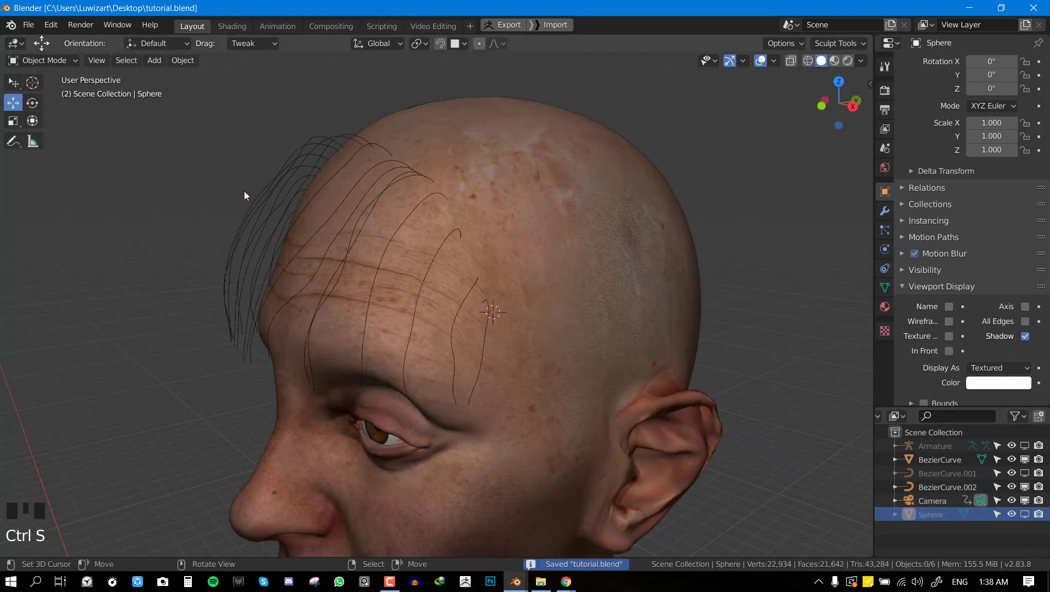
- Select the fringe curve object, check its strands against the bare head, and save the file
{"action": "right_click", "coordinate": [277, 197]}
{"action": "key", "text": "KP_1"}
{"action": "scroll", "coordinate": [500, 206], "scroll_direction": "up", "scroll_amount": 3}
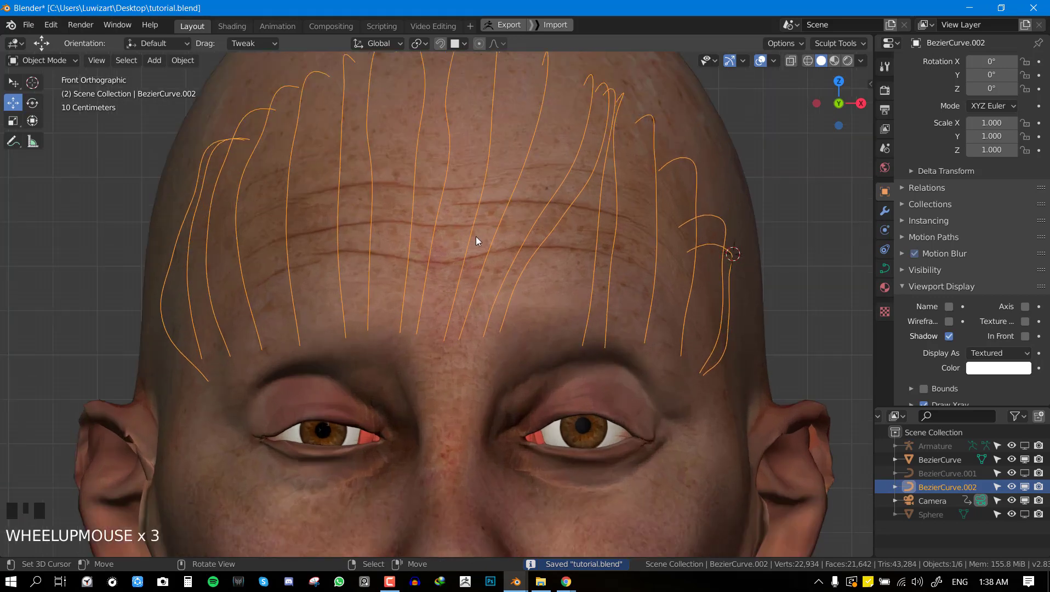
{"action": "middle_click_drag", "start_coordinate": [475, 237], "coordinate": [415, 241]}
{"action": "scroll", "coordinate": [415, 240], "scroll_direction": "down", "scroll_amount": 2}
{"action": "key", "text": "ctrl+s"}
{"action": "key", "text": "KP_1"}
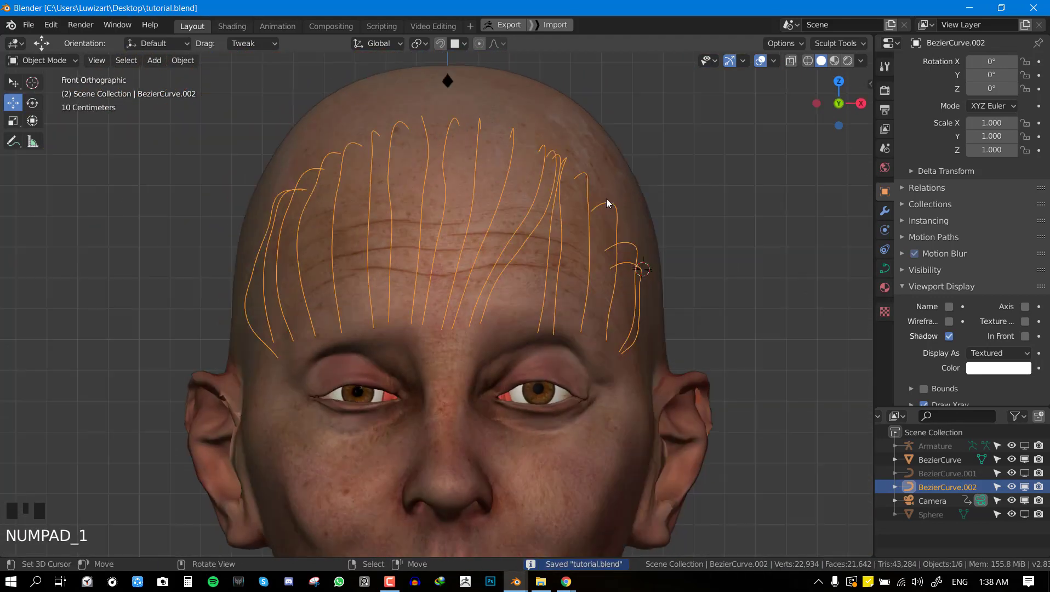
- Apply the object transform of the fringe curves and set their origin to the geometry
{"action": "key", "text": "ctrl+a"}
{"action": "left_click", "coordinate": [653, 188]}
{"action": "key", "text": "w"}
{"action": "mouse_move", "coordinate": [657, 279]}
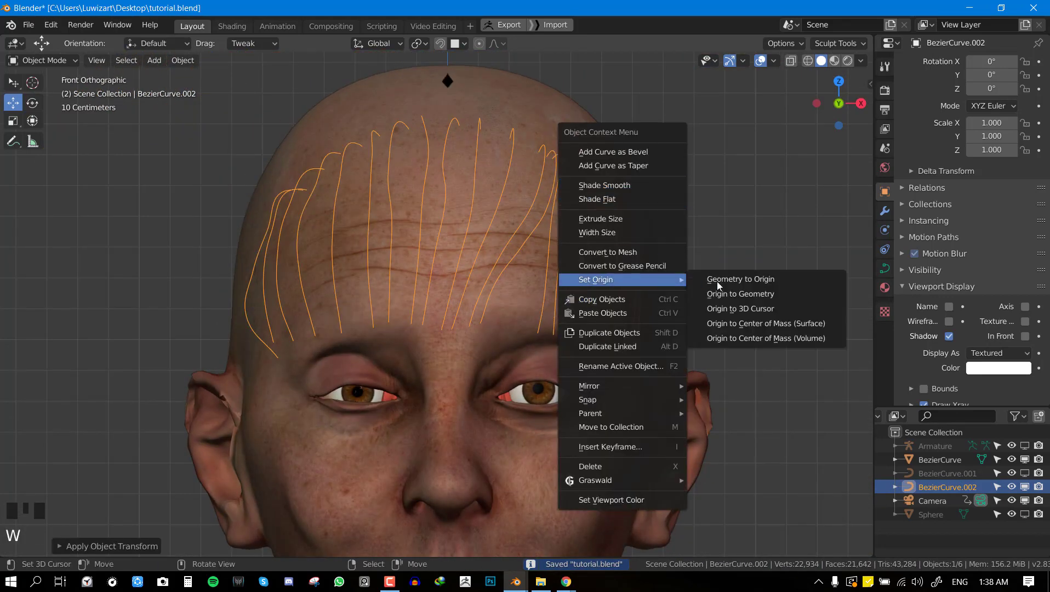
{"action": "left_click", "coordinate": [728, 294]}
- Give the fringe curves ribbon width by setting their geometry extrude to 0.05 m
{"action": "left_click", "coordinate": [886, 269]}
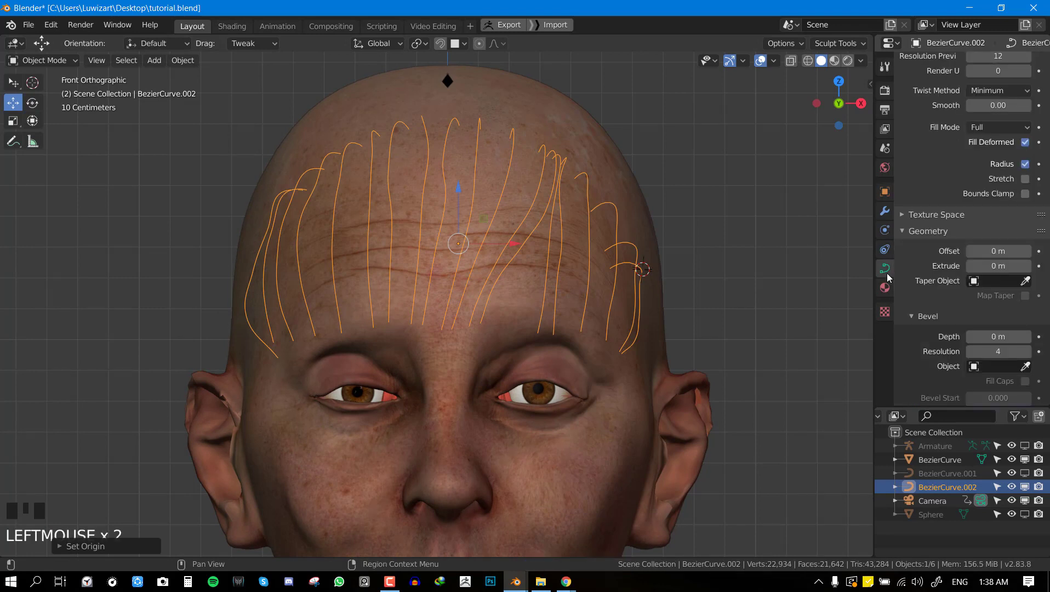
{"action": "scroll", "coordinate": [969, 146], "scroll_direction": "up", "scroll_amount": 3}
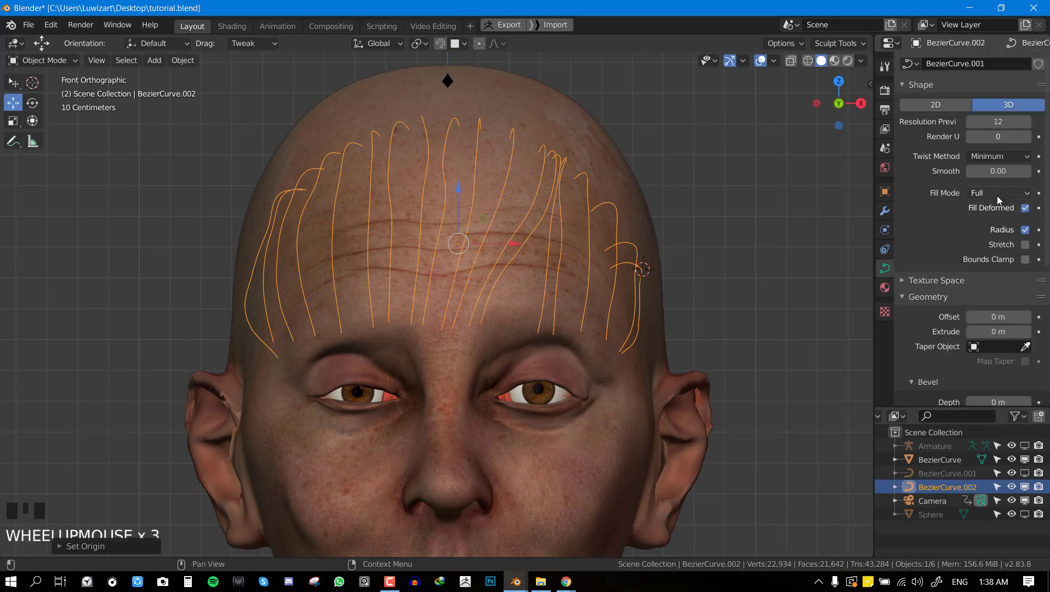
{"action": "mouse_move", "coordinate": [1000, 332]}
{"action": "left_mouse_down"}
{"action": "mouse_move", "coordinate": [1033, 331]}
{"action": "mouse_move", "coordinate": [1000, 332]}
{"action": "mouse_move", "coordinate": [1013, 331]}
{"action": "left_mouse_up"}
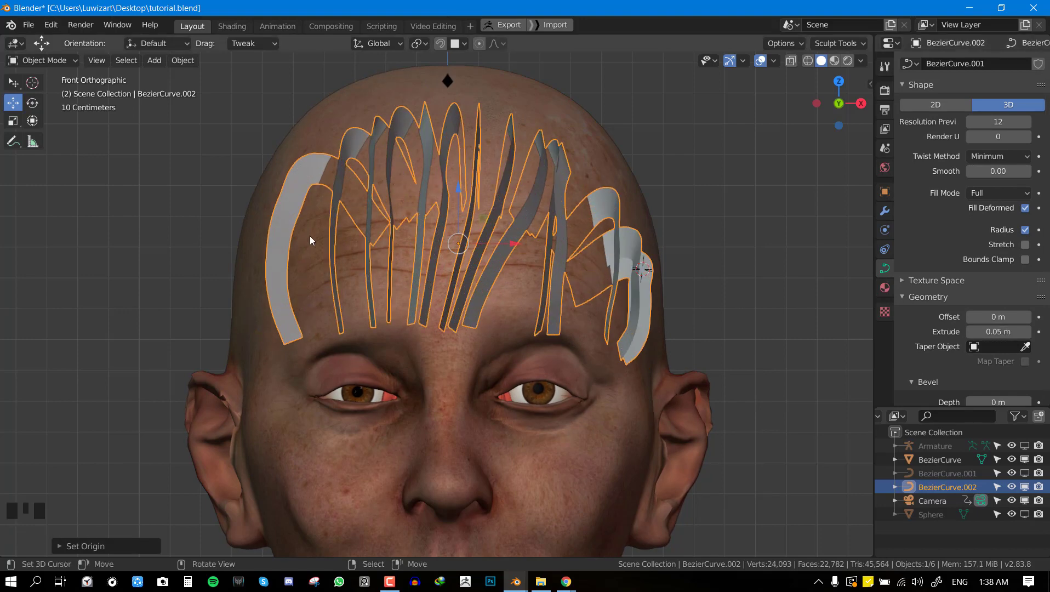
- Set the fringe curves' geometry extrude back to 0 m and check the bare strands around the forehead
{"action": "middle_click_drag", "start_coordinate": [306, 237], "coordinate": [395, 254]}
{"action": "left_click_drag", "start_coordinate": [998, 331], "coordinate": [987, 332]}
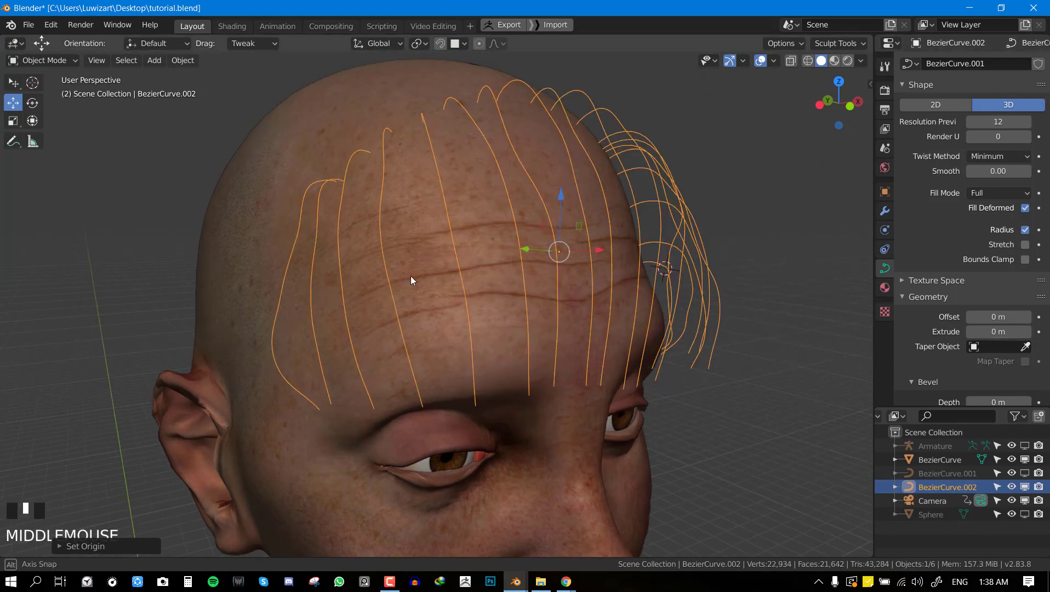
{"action": "middle_click_drag", "start_coordinate": [410, 276], "coordinate": [464, 284]}
{"action": "mouse_move", "coordinate": [999, 332]}
{"action": "left_mouse_down"}
{"action": "mouse_move", "coordinate": [1013, 332]}
{"action": "mouse_move", "coordinate": [994, 332]}
{"action": "left_mouse_up"}
{"action": "middle_click_drag", "start_coordinate": [662, 297], "coordinate": [622, 266]}
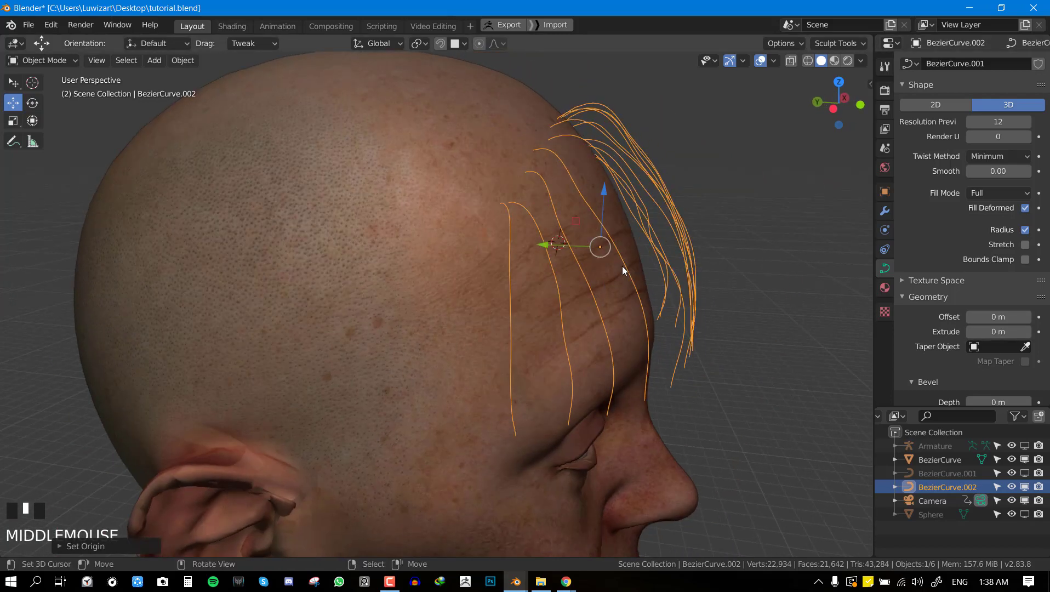
{"action": "mouse_move", "coordinate": [989, 332]}
{"action": "left_mouse_down"}
{"action": "mouse_move", "coordinate": [1014, 331]}
{"action": "mouse_move", "coordinate": [990, 332]}
{"action": "left_mouse_up"}
{"action": "middle_click_drag", "start_coordinate": [781, 296], "coordinate": [625, 194]}
{"action": "middle_click_drag", "start_coordinate": [553, 285], "coordinate": [382, 243]}
{"action": "middle_click_drag", "start_coordinate": [516, 158], "coordinate": [404, 132]}
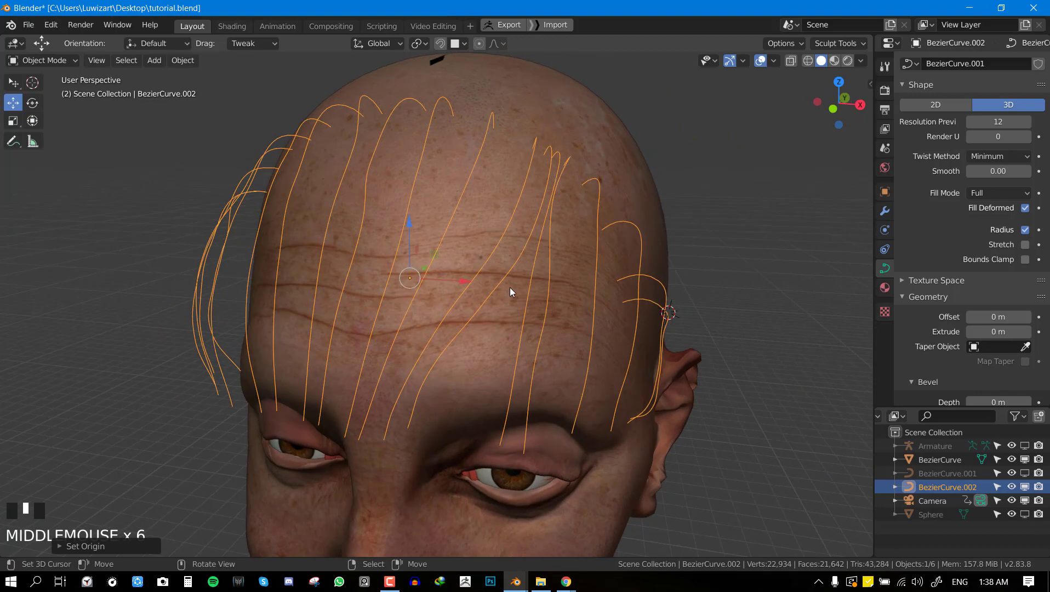
{"action": "middle_click_drag", "start_coordinate": [510, 287], "coordinate": [459, 278]}
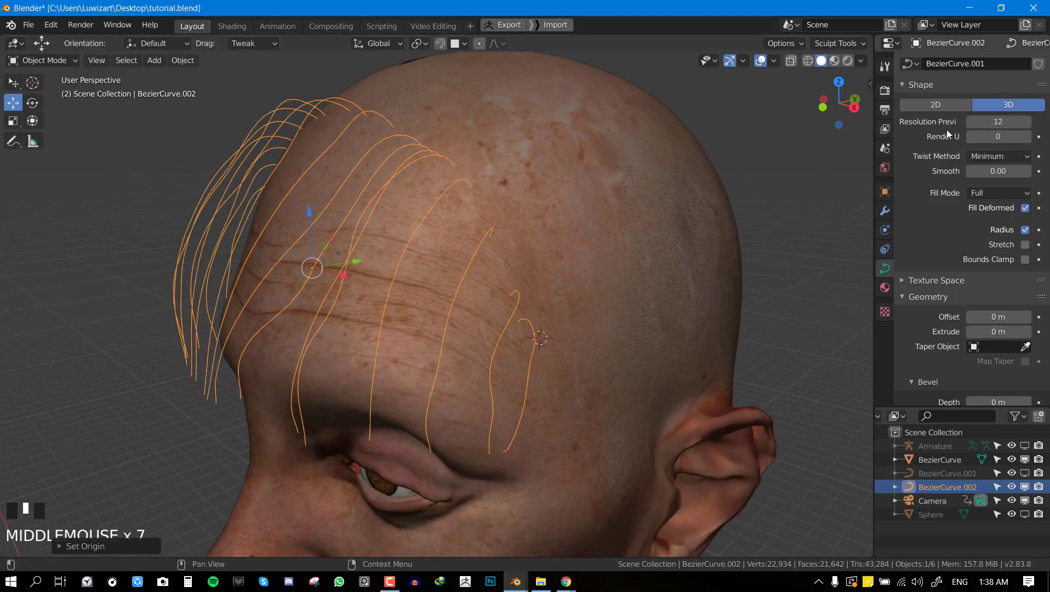
- Lower the fringe curves' preview resolution to 2
{"action": "left_click_drag", "start_coordinate": [995, 121], "coordinate": [973, 122]}
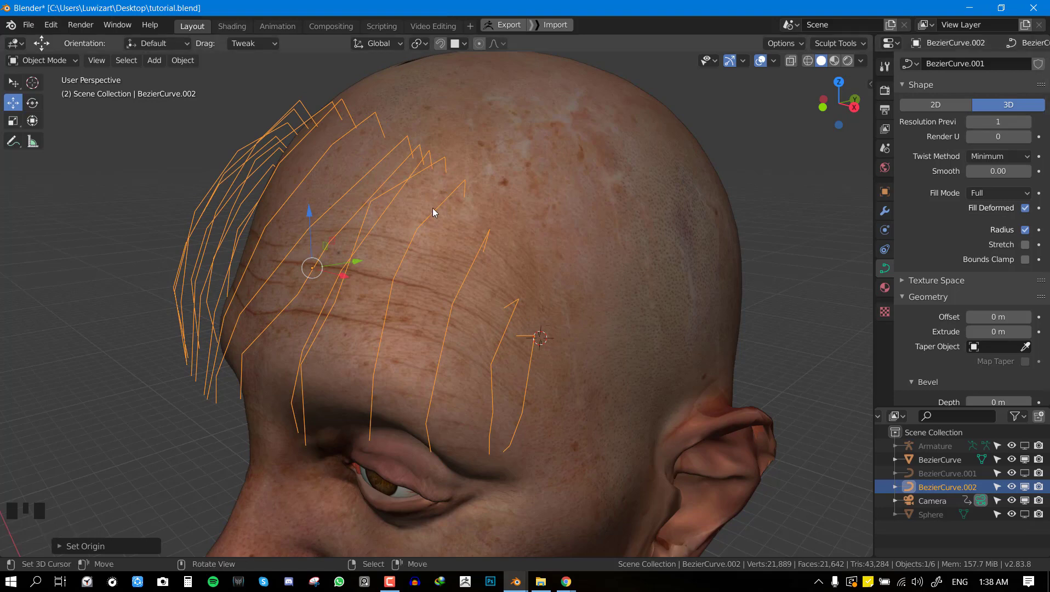
{"action": "middle_click_drag", "start_coordinate": [432, 213], "coordinate": [891, 143]}
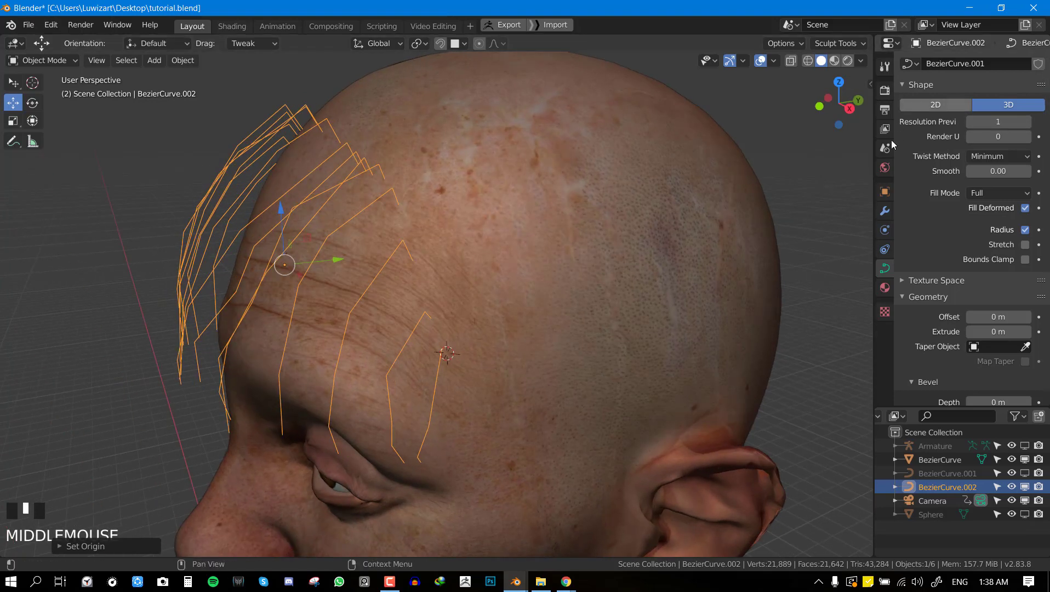
{"action": "left_click", "coordinate": [1027, 122]}
{"action": "middle_click_drag", "start_coordinate": [493, 175], "coordinate": [498, 212]}
- Convert the fringe curves to a mesh and inspect it in Edit Mode
{"action": "key", "text": "q"}
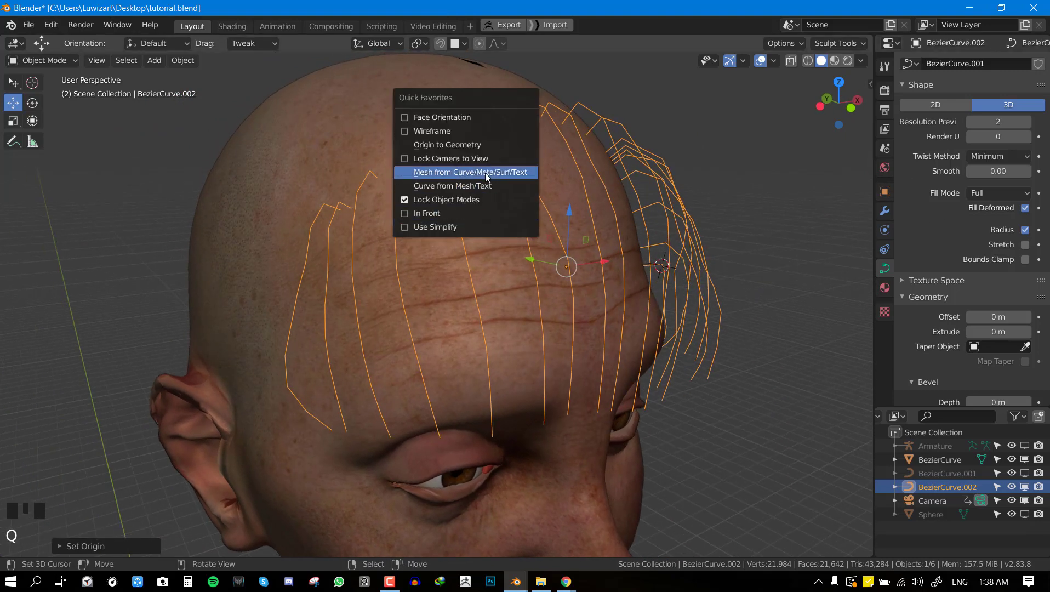
{"action": "left_click", "coordinate": [486, 173]}
{"action": "left_click", "coordinate": [182, 60]}
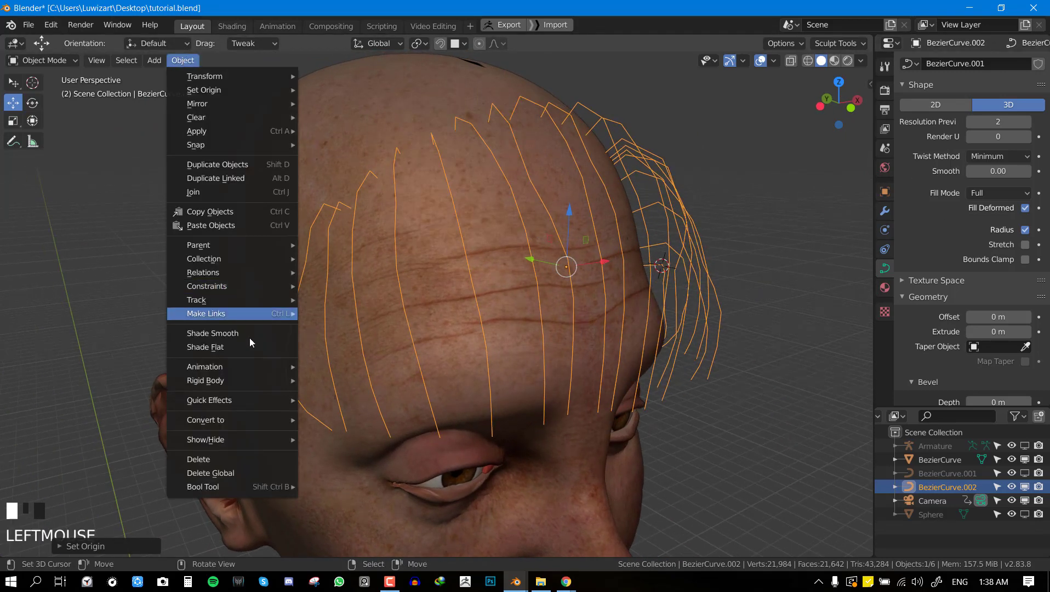
{"action": "mouse_move", "coordinate": [270, 422]}
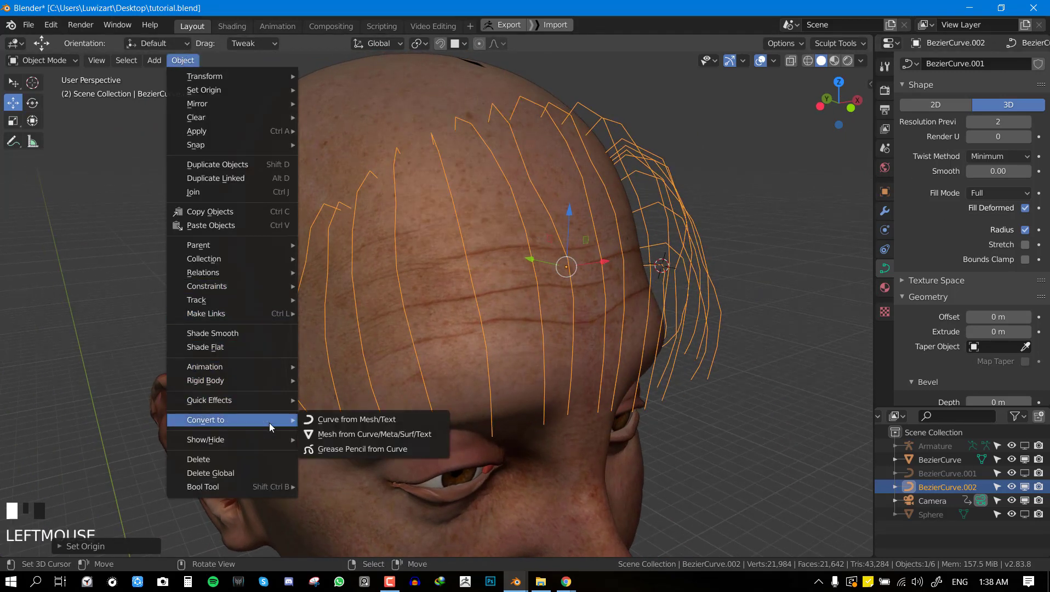
{"action": "left_click", "coordinate": [359, 434]}
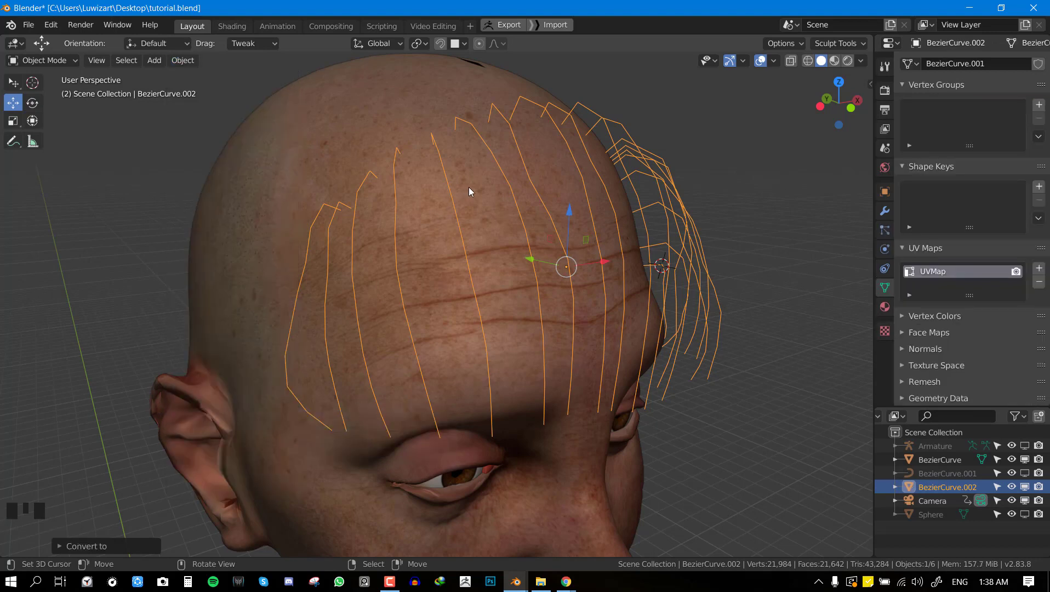
{"action": "key", "text": "alt"}
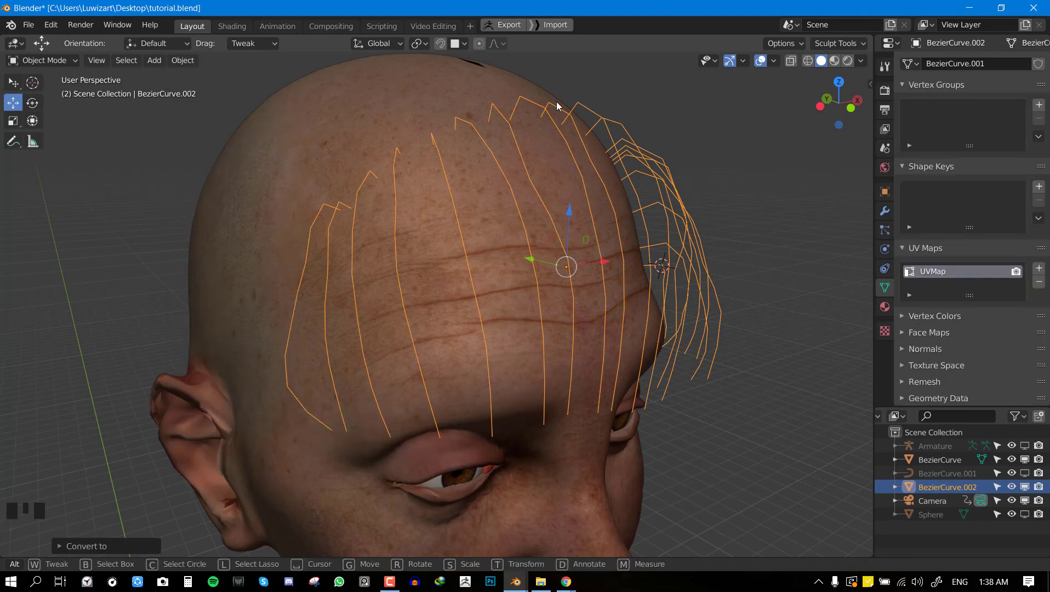
{"action": "right_click", "coordinate": [644, 153]}
{"action": "key", "text": "Tab"}
{"action": "middle_click_drag", "start_coordinate": [612, 181], "coordinate": [682, 180]}
{"action": "key", "text": "Tab"}
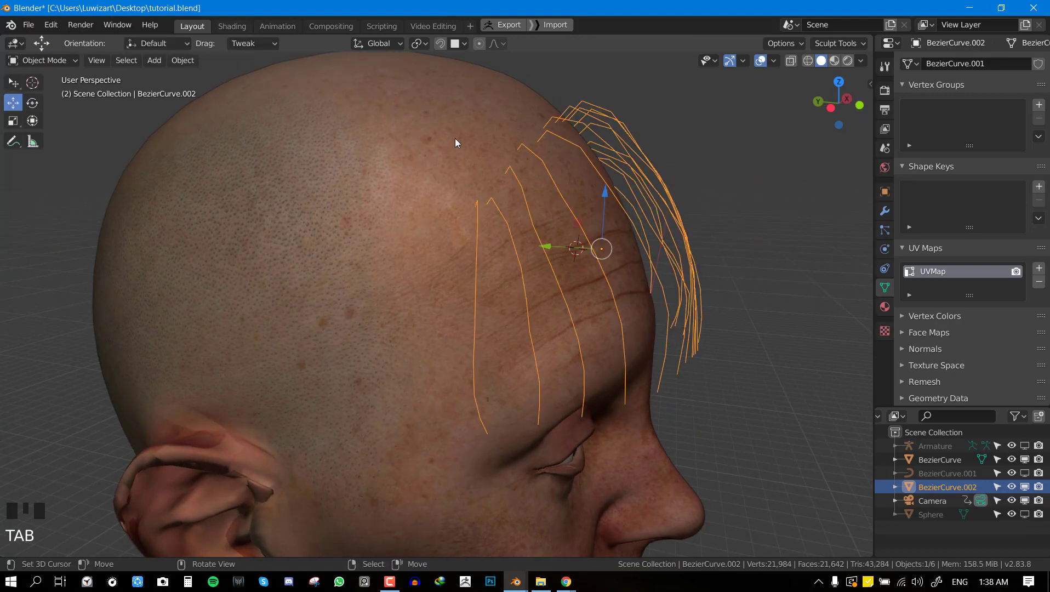
- Convert the fringe mesh back to a curve object and save the file
{"action": "left_click", "coordinate": [184, 68]}
{"action": "left_click", "coordinate": [184, 61]}
{"action": "mouse_move", "coordinate": [213, 420]}
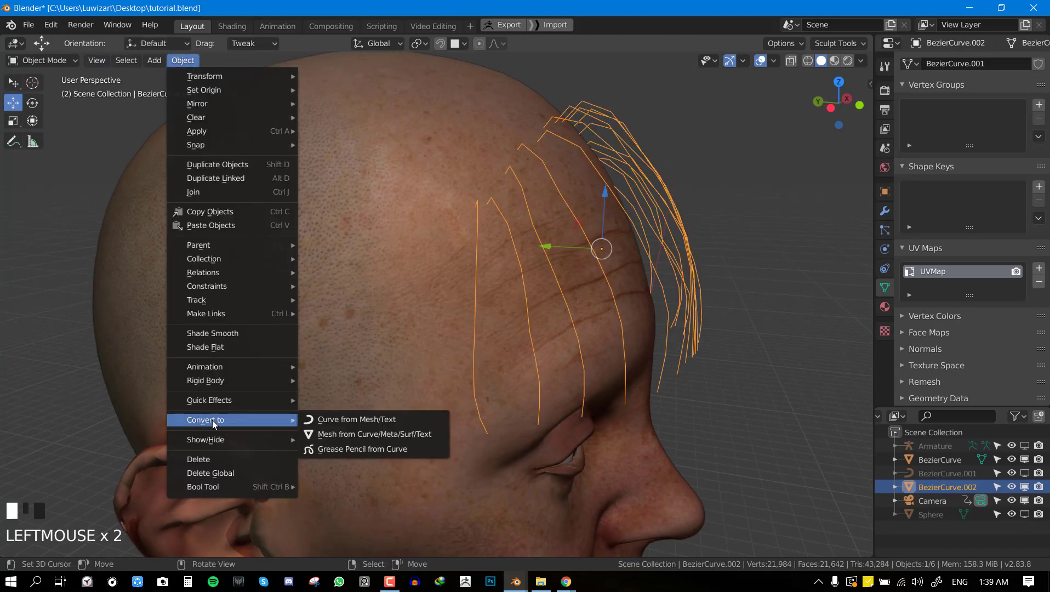
{"action": "left_click", "coordinate": [358, 419]}
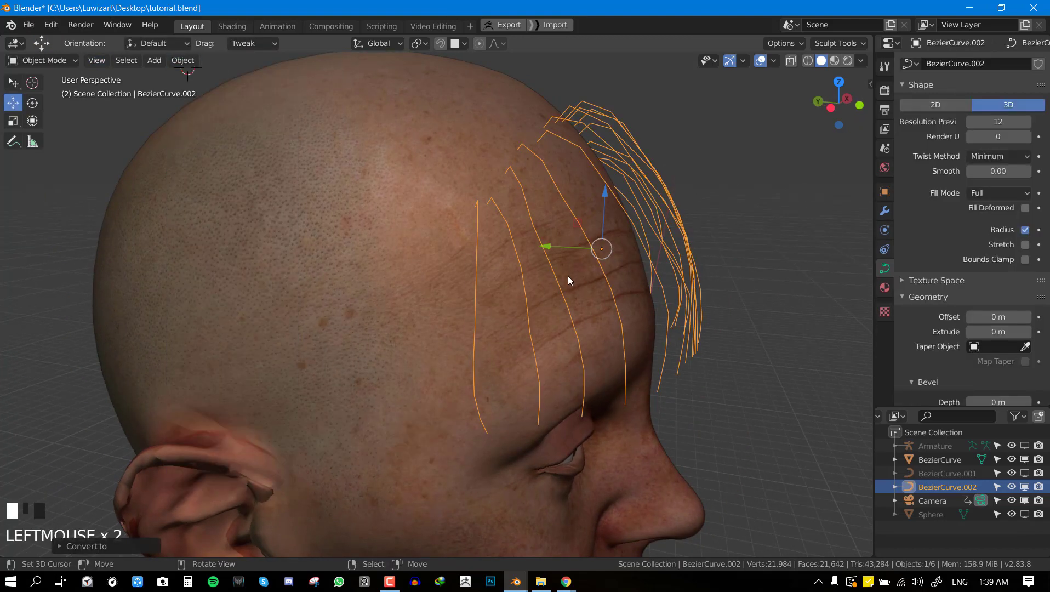
{"action": "middle_click_drag", "start_coordinate": [567, 276], "coordinate": [565, 264]}
{"action": "middle_click_drag", "start_coordinate": [644, 250], "coordinate": [638, 219]}
{"action": "key", "text": "ctrl+s"}
{"action": "key", "text": "Tab"}
{"action": "key", "text": "alt+a"}
{"action": "key", "text": "Tab"}
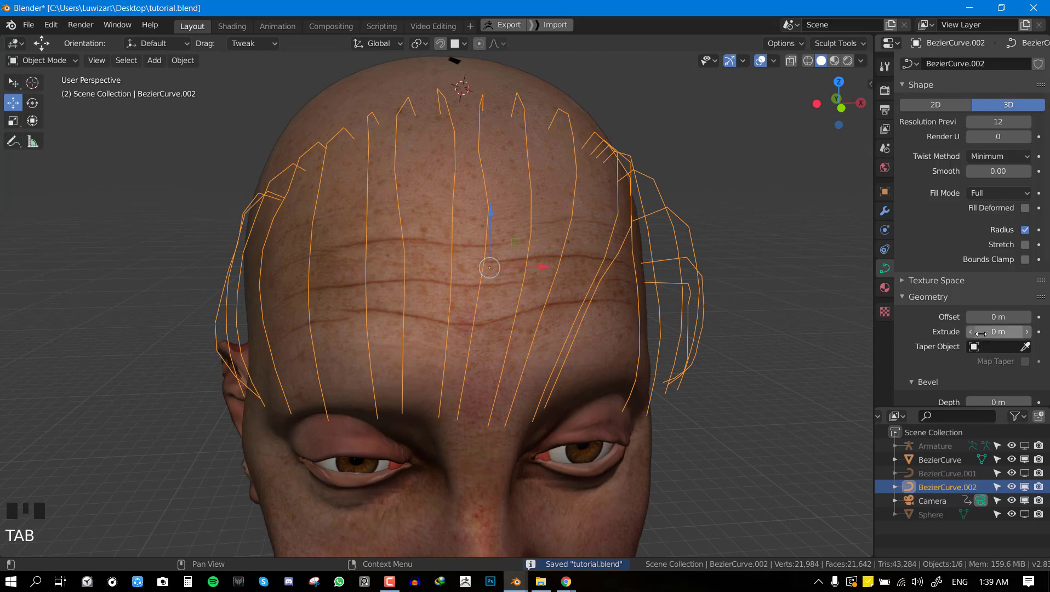
- Widen the fringe strands into ribbons with a geometry extrude of 0.082 m and save the file
{"action": "left_click_drag", "start_coordinate": [997, 332], "coordinate": [1020, 332]}
{"action": "middle_click_drag", "start_coordinate": [417, 287], "coordinate": [554, 252]}
{"action": "key", "text": "ctrl+s"}
{"action": "middle_click_drag", "start_coordinate": [560, 337], "coordinate": [499, 309]}
- Try tilting all the fringe strands at once, checking them without viewport overlays, and undo the tilts
{"action": "key", "text": "Tab"}
{"action": "key", "text": "a"}
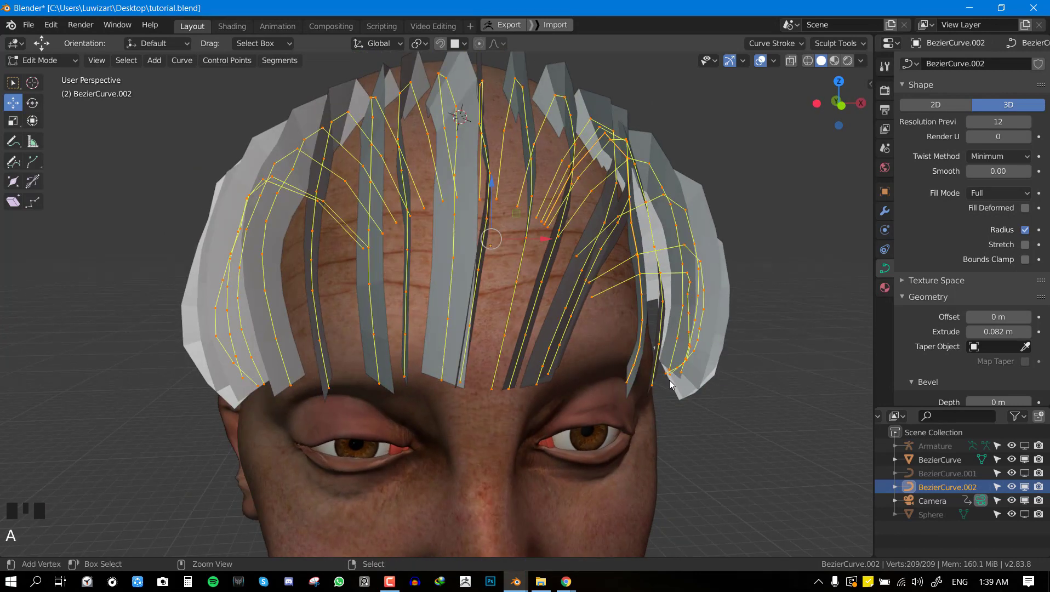
{"action": "key", "text": "ctrl+t"}
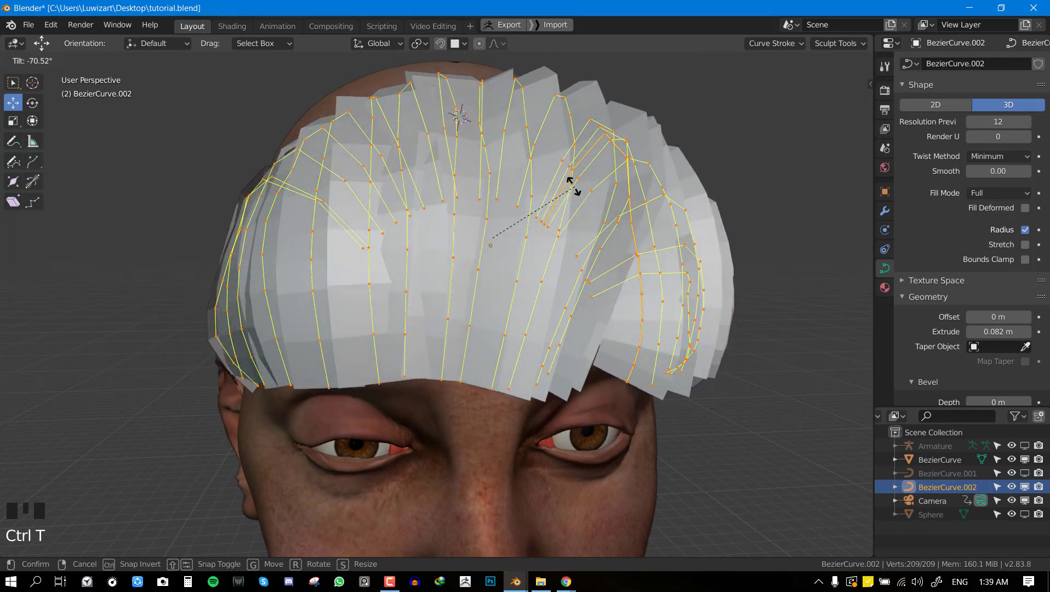
{"action": "left_click", "coordinate": [540, 201]}
{"action": "middle_click_drag", "start_coordinate": [540, 201], "coordinate": [459, 268]}
{"action": "scroll", "coordinate": [644, 181], "scroll_direction": "up", "scroll_amount": 3}
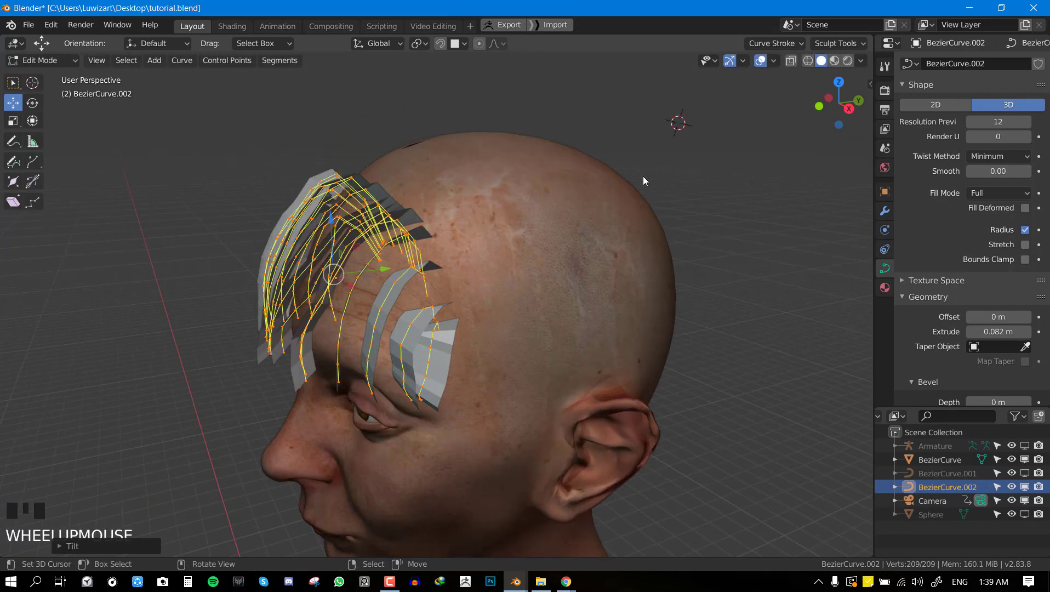
{"action": "left_click", "coordinate": [762, 61]}
{"action": "middle_click_drag", "start_coordinate": [599, 159], "coordinate": [563, 351]}
{"action": "key", "text": "ctrl+t"}
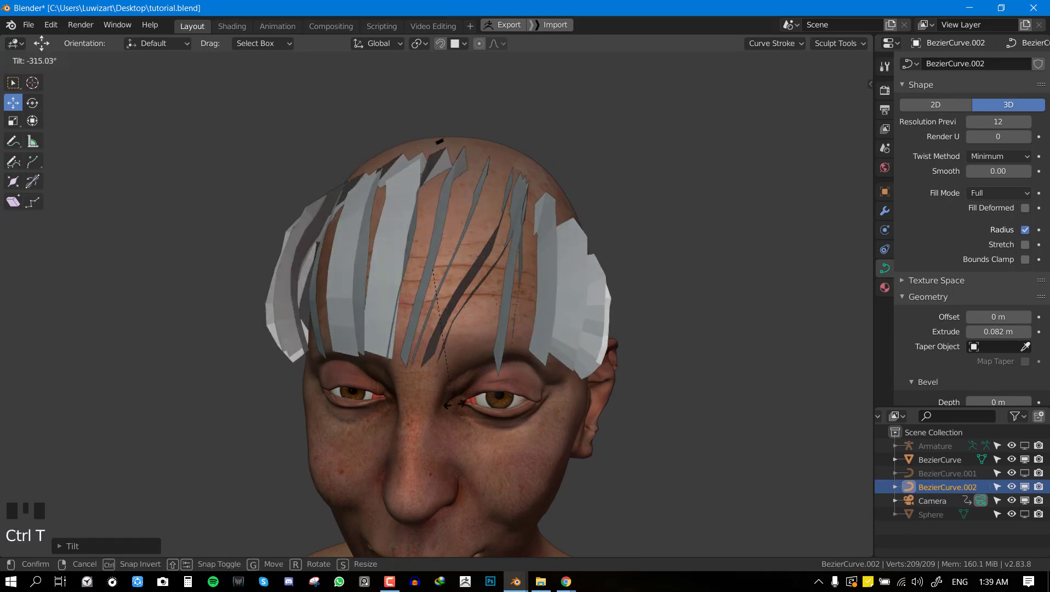
{"action": "left_click", "coordinate": [389, 246]}
{"action": "key", "text": "ctrl+z"}
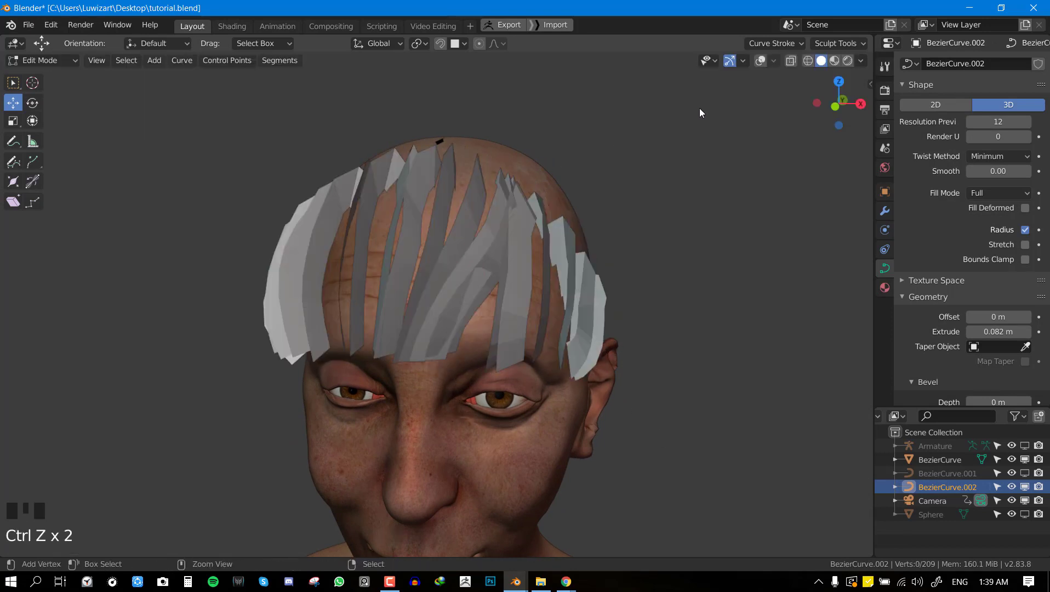
{"action": "left_click", "coordinate": [761, 61]}
- Select the whole outermost strand at the character's right temple and unhide the Sphere hair volume
{"action": "middle_click_drag", "start_coordinate": [237, 318], "coordinate": [332, 325]}
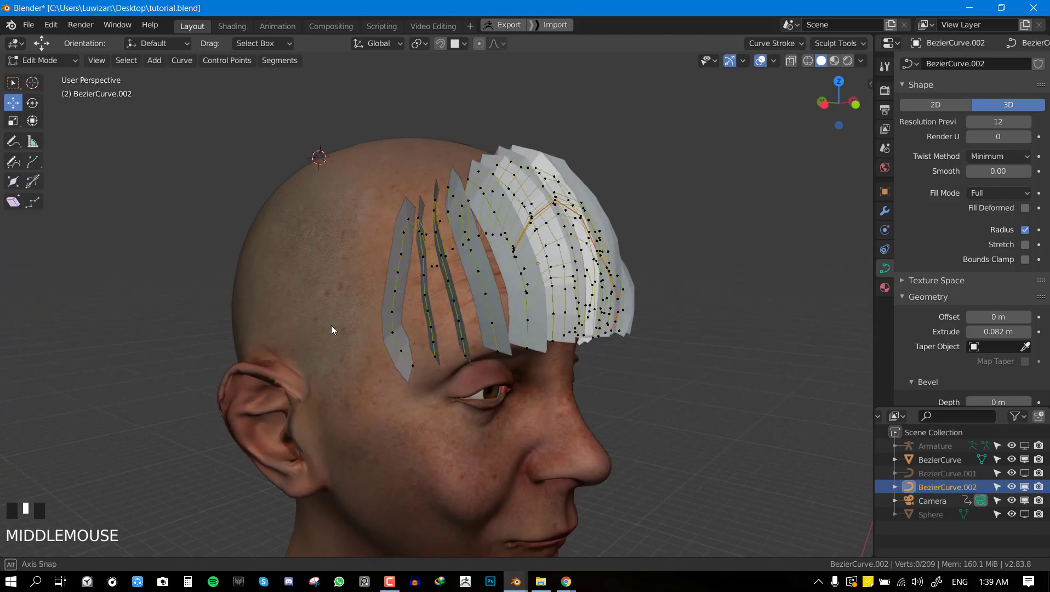
{"action": "scroll", "coordinate": [332, 324], "scroll_direction": "up", "scroll_amount": 2}
{"action": "key", "text": "alt+a"}
{"action": "key", "text": "l"}
{"action": "middle_click_drag", "start_coordinate": [503, 378], "coordinate": [454, 375]}
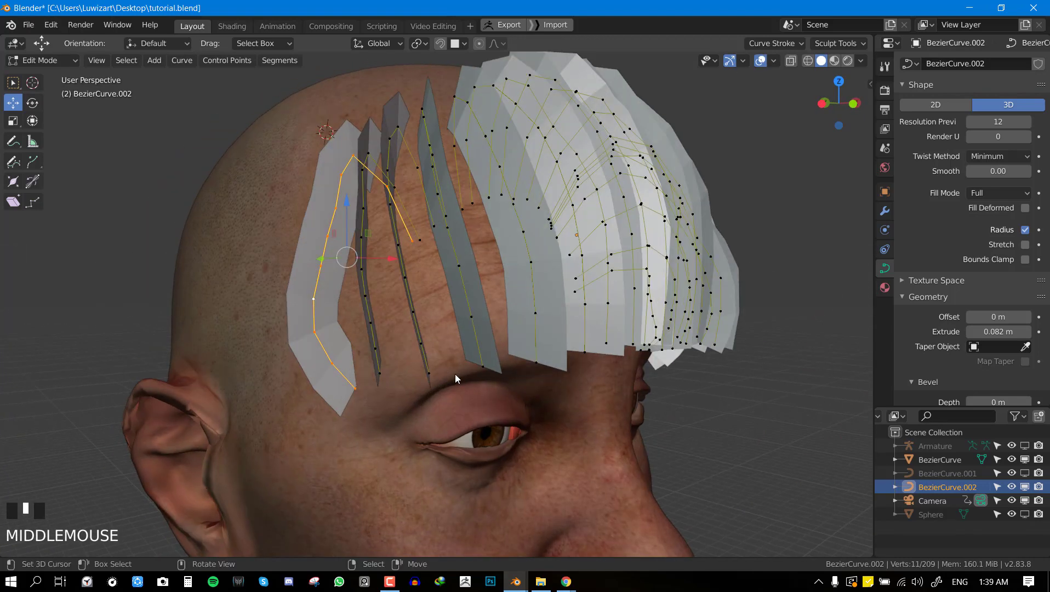
{"action": "left_click", "coordinate": [1024, 514]}
{"action": "middle_click_drag", "start_coordinate": [411, 333], "coordinate": [433, 331]}
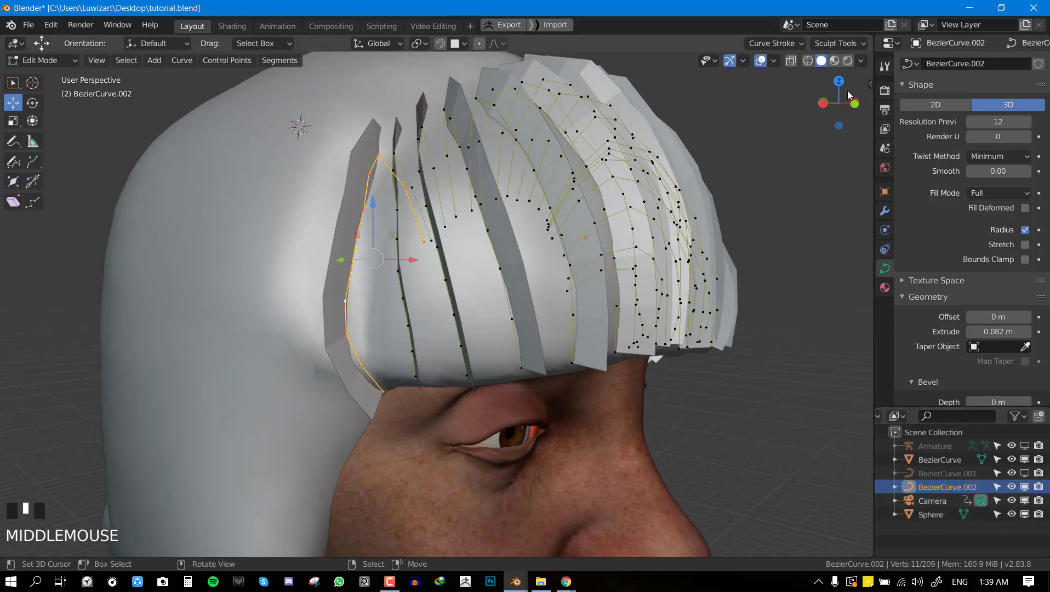
- Set the solid viewport shading to random object colors and rename the fringe curve object as dff
{"action": "left_click", "coordinate": [860, 61]}
{"action": "left_click", "coordinate": [849, 234]}
{"action": "mouse_move", "coordinate": [436, 274]}
{"action": "middle_mouse_down"}
{"action": "mouse_move", "coordinate": [407, 281]}
{"action": "mouse_move", "coordinate": [464, 326]}
{"action": "middle_mouse_up"}
{"action": "key", "text": "Tab"}
{"action": "left_click", "coordinate": [948, 488]}
{"action": "double_click", "coordinate": [947, 487]}
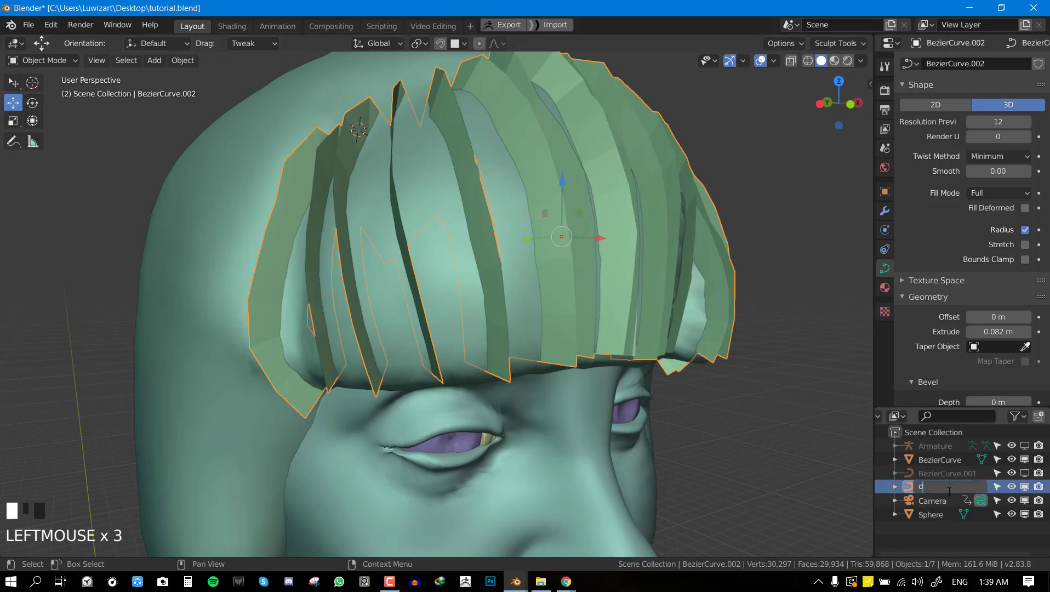
{"action": "type", "text": "dff"}
- Display the dff curves in front of other objects and tilt the outermost right-temple strand by about -97°
{"action": "key", "text": "Tab"}
{"action": "middle_click_drag", "start_coordinate": [558, 343], "coordinate": [465, 363]}
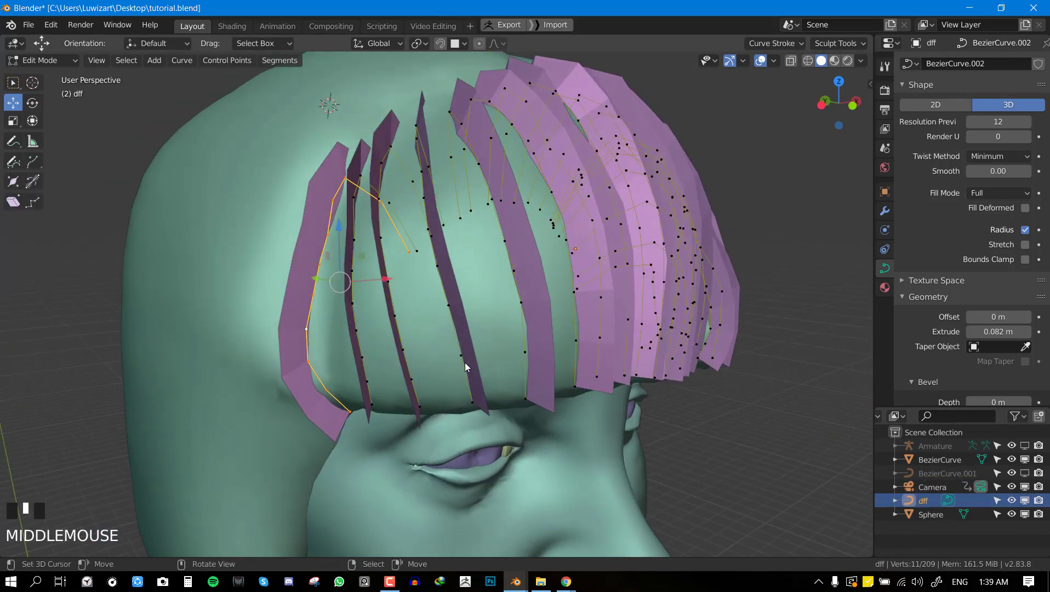
{"action": "key", "text": "ctrl+t"}
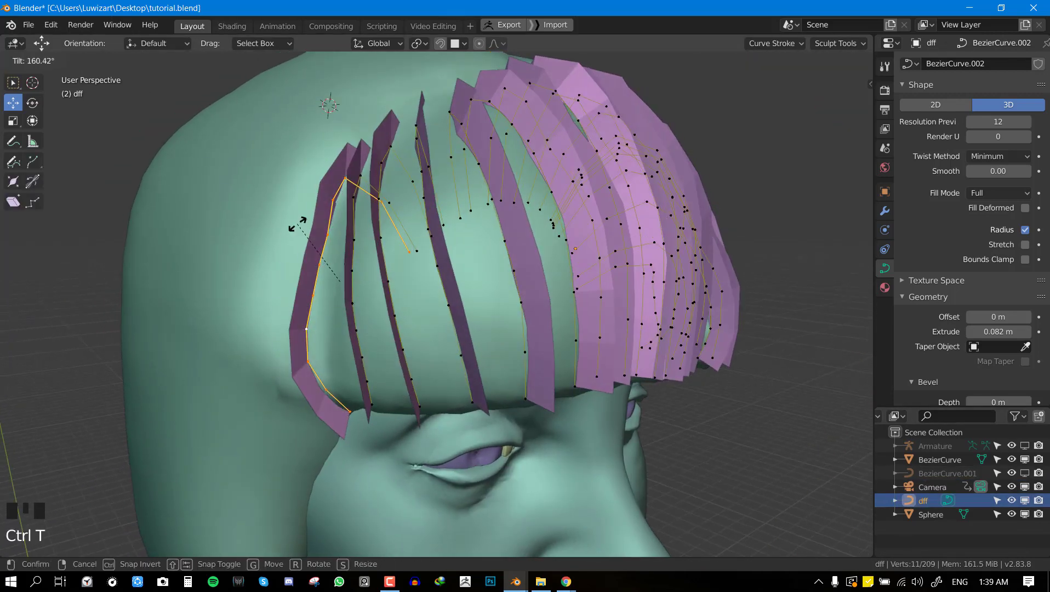
{"action": "right_click", "coordinate": [342, 281]}
{"action": "key", "text": "q"}
{"action": "left_click", "coordinate": [325, 279]}
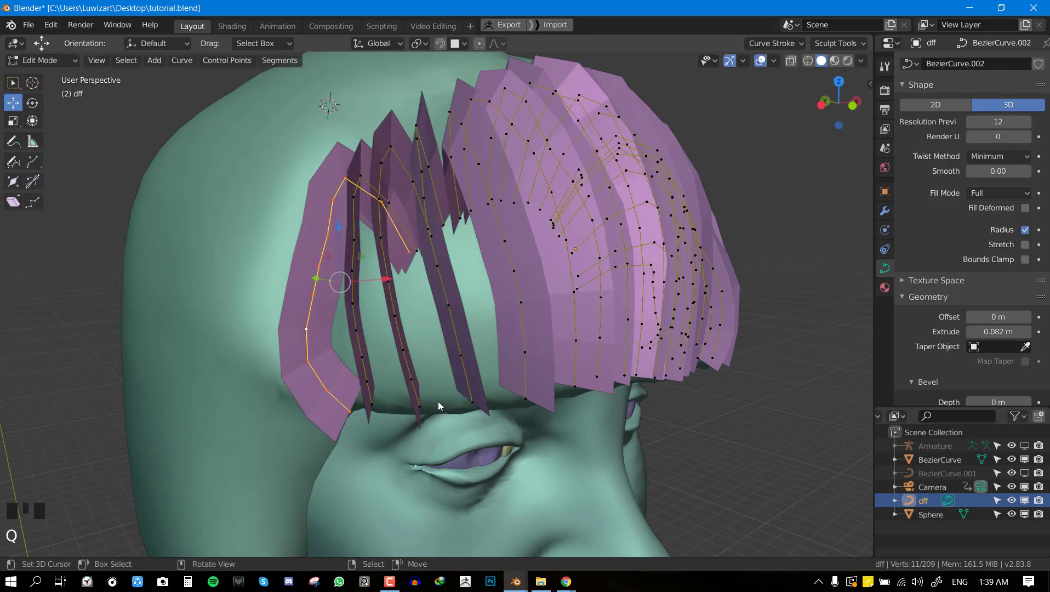
{"action": "key", "text": "ctrl+t"}
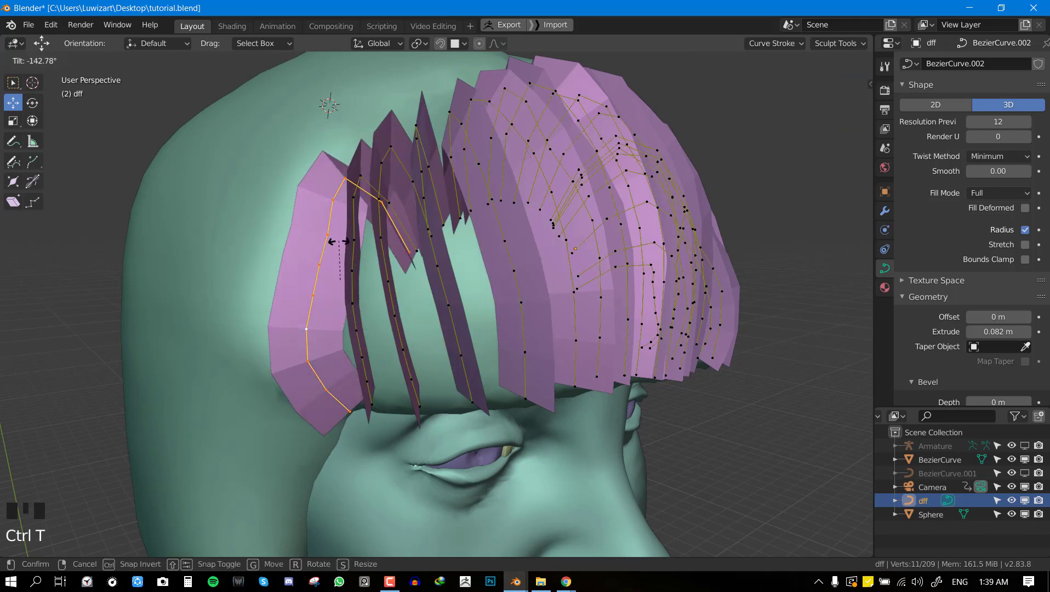
{"action": "right_click", "coordinate": [347, 295]}
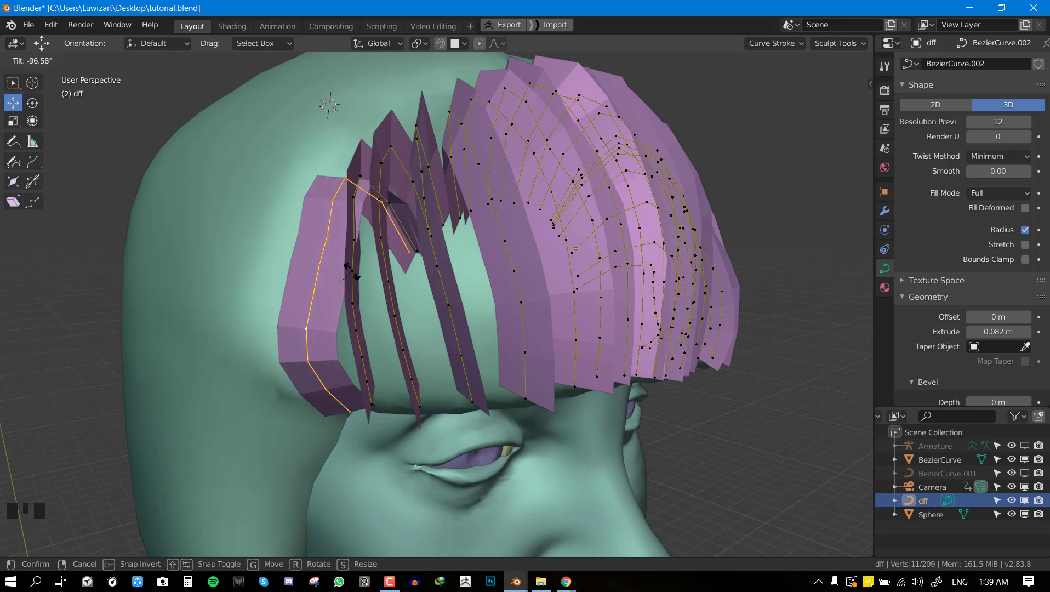
- Tilt the second strand from the character's right temple so its ribbon lies flat against the hair volume
{"action": "key", "text": "alt+a"}
{"action": "key", "text": "l"}
{"action": "key", "text": "ctrl+t"}
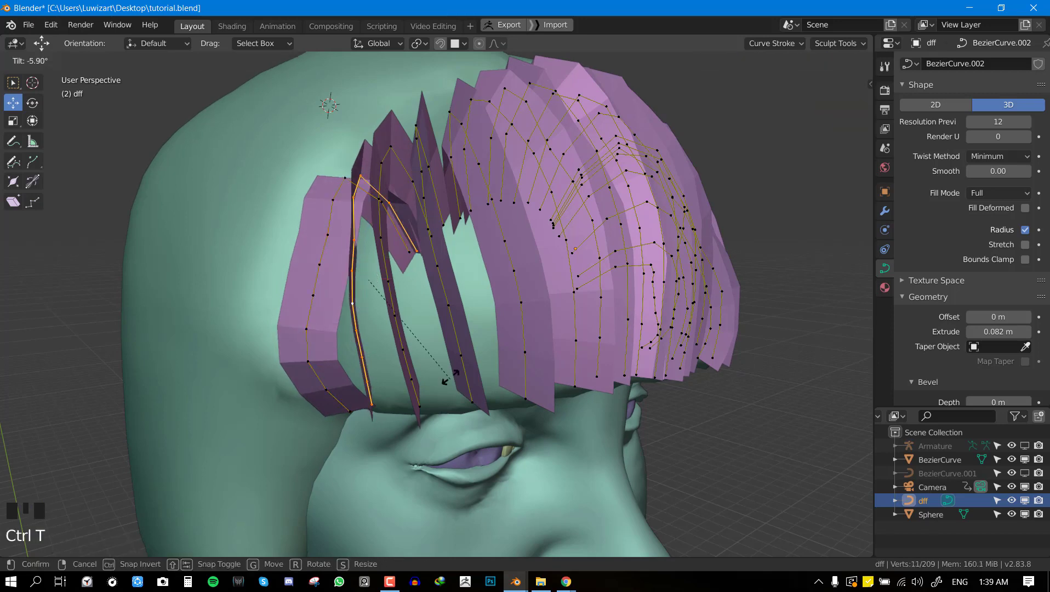
{"action": "left_click", "coordinate": [415, 253]}
- Tilt the third strand from the character's right temple so its ribbon faces outward
{"action": "key", "text": "alt+a"}
{"action": "key", "text": "l"}
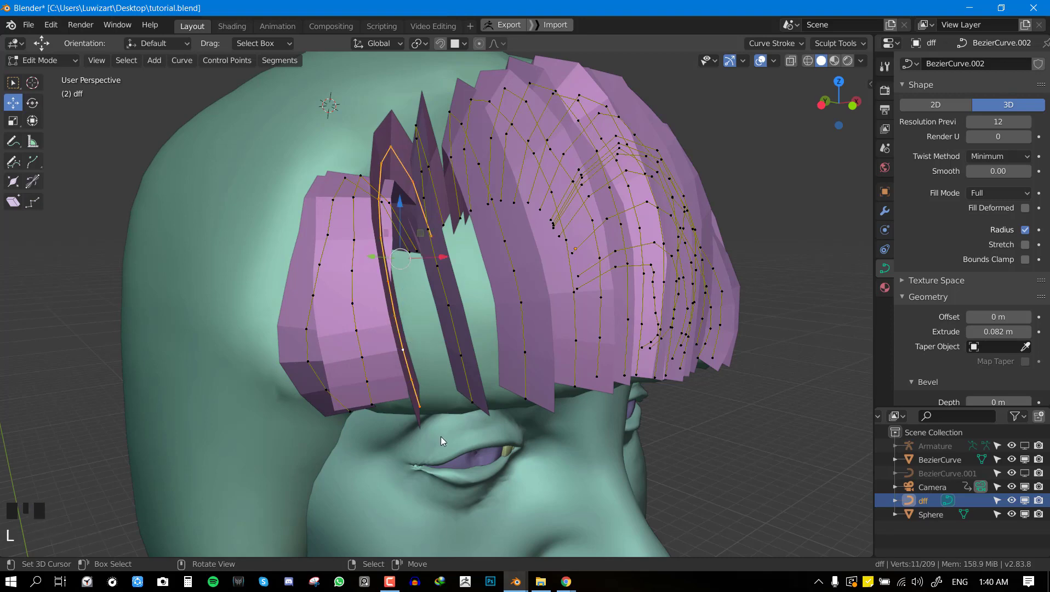
{"action": "key", "text": "ctrl+t"}
{"action": "left_click", "coordinate": [589, 334]}
- Tilt the outermost strand at the character's left temple and its neighbour flat against the hair volume
{"action": "middle_click_drag", "start_coordinate": [589, 334], "coordinate": [483, 343]}
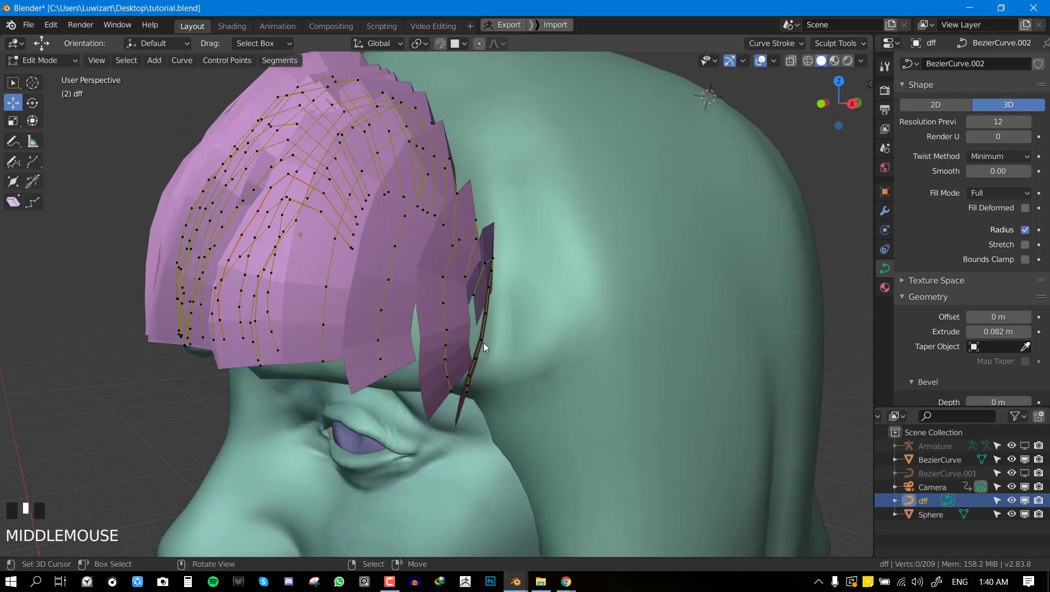
{"action": "key", "text": "ctrl+t"}
{"action": "left_click", "coordinate": [466, 298]}
{"action": "key", "text": "alt+a"}
{"action": "key", "text": "l"}
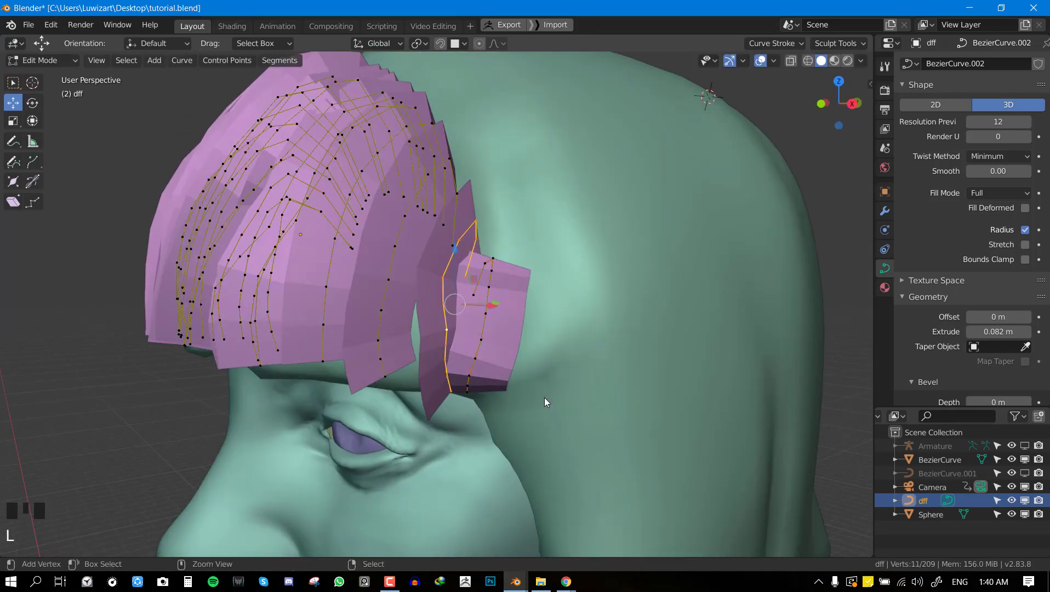
{"action": "key", "text": "ctrl+t"}
{"action": "left_click", "coordinate": [382, 67]}
- Save the file and tilt the third strand from the character's left temple flat against the hair volume
{"action": "key", "text": "alt+a"}
{"action": "middle_click_drag", "start_coordinate": [496, 310], "coordinate": [530, 312]}
{"action": "key", "text": "ctrl+s"}
{"action": "key", "text": "l"}
{"action": "key", "text": "ctrl+t"}
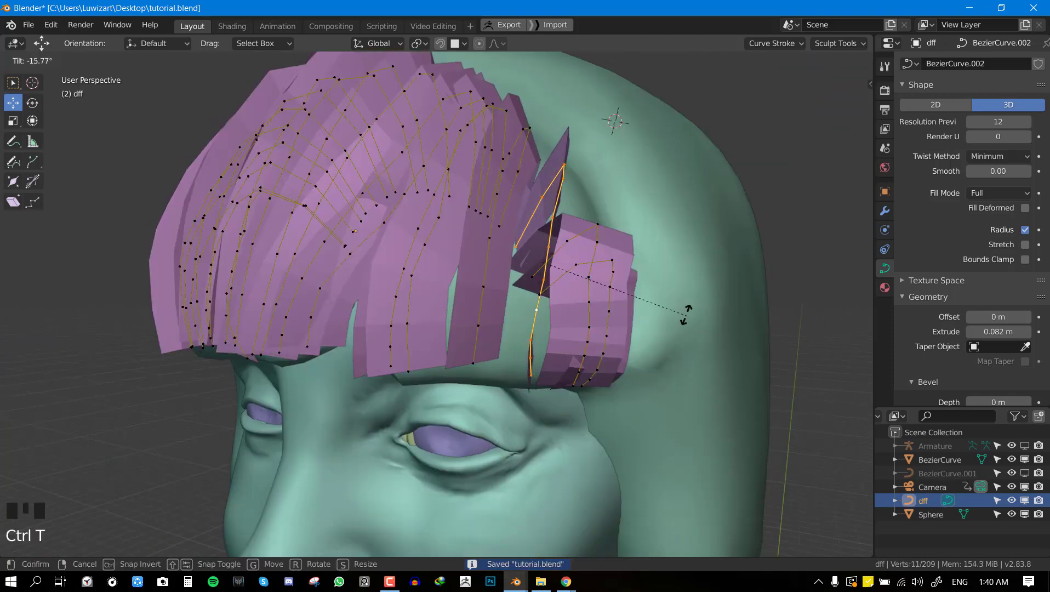
{"action": "left_click", "coordinate": [508, 431]}
{"action": "right_click", "coordinate": [409, 324]}
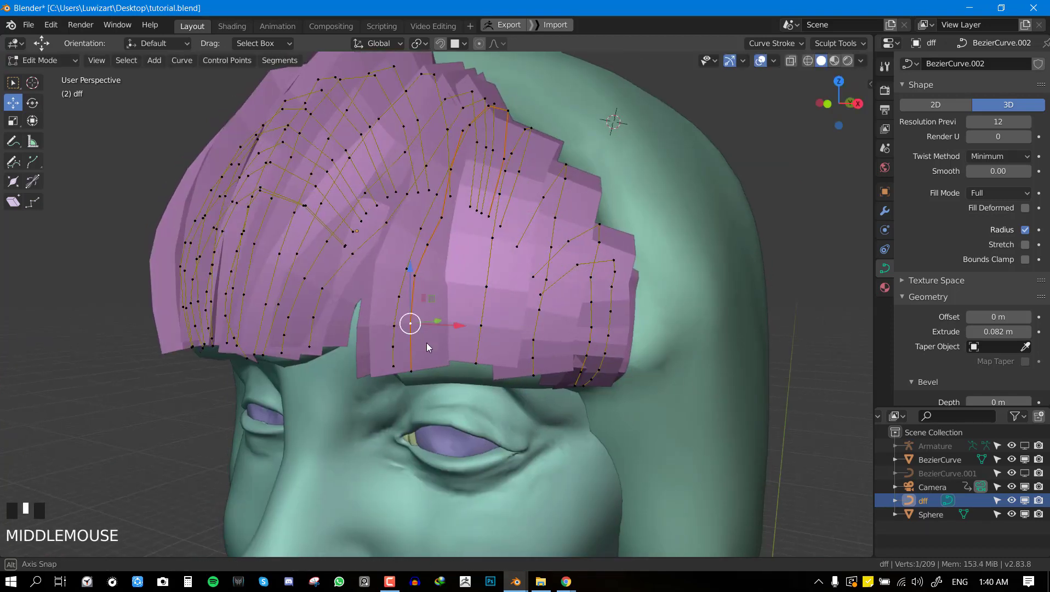
- Tilt the next two strands above the character's left eye so their ribbons lie flat against the hair volume
{"action": "key", "text": "l"}
{"action": "middle_click_drag", "start_coordinate": [426, 343], "coordinate": [494, 397]}
{"action": "key", "text": "ctrl+t"}
{"action": "left_click", "coordinate": [548, 416]}
{"action": "right_click", "coordinate": [460, 408]}
{"action": "key", "text": "l"}
{"action": "key", "text": "ctrl+t"}
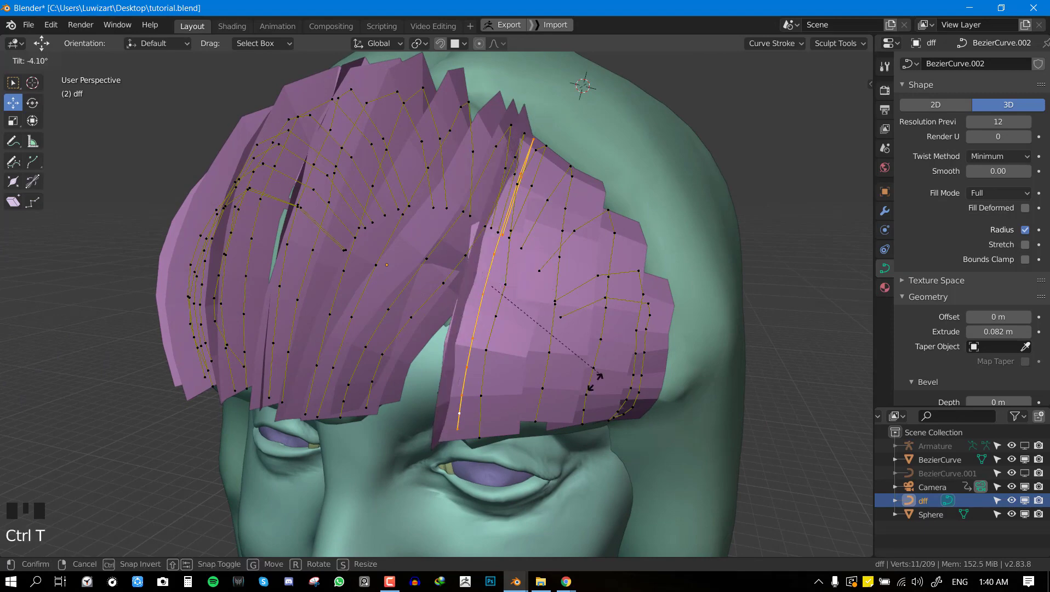
{"action": "left_click", "coordinate": [598, 377]}
- Tilt the neighbouring strands above the character's right eye so their ribbons lie flat against the hair volume
{"action": "key", "text": "alt+a"}
{"action": "middle_click_drag", "start_coordinate": [386, 328], "coordinate": [428, 324]}
{"action": "key", "text": "ctrl+t"}
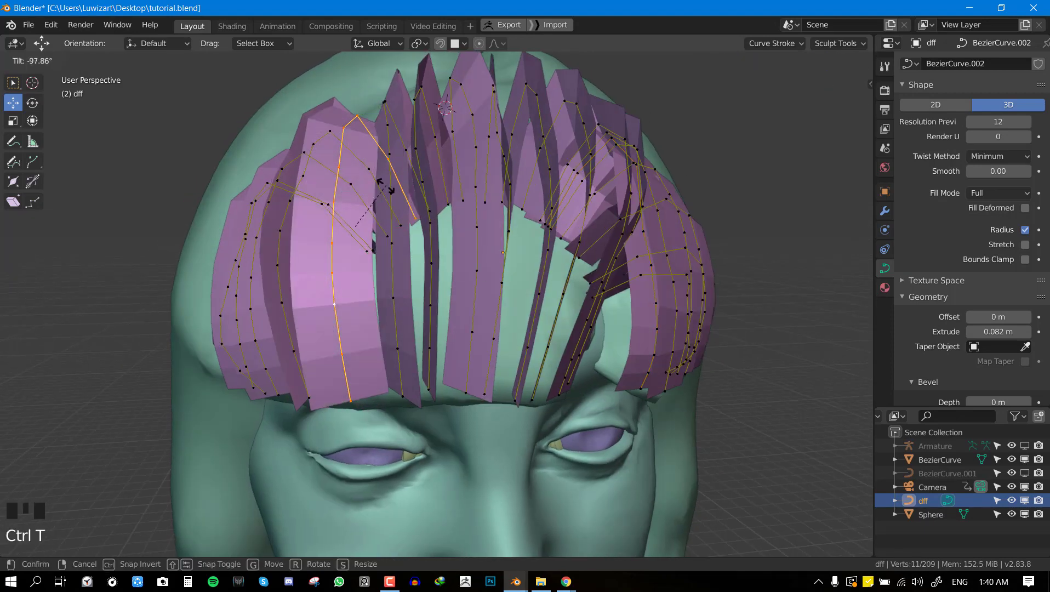
{"action": "right_click", "coordinate": [279, 300]}
{"action": "key", "text": "ctrl+t"}
{"action": "left_click", "coordinate": [329, 232]}
{"action": "right_click", "coordinate": [393, 298]}
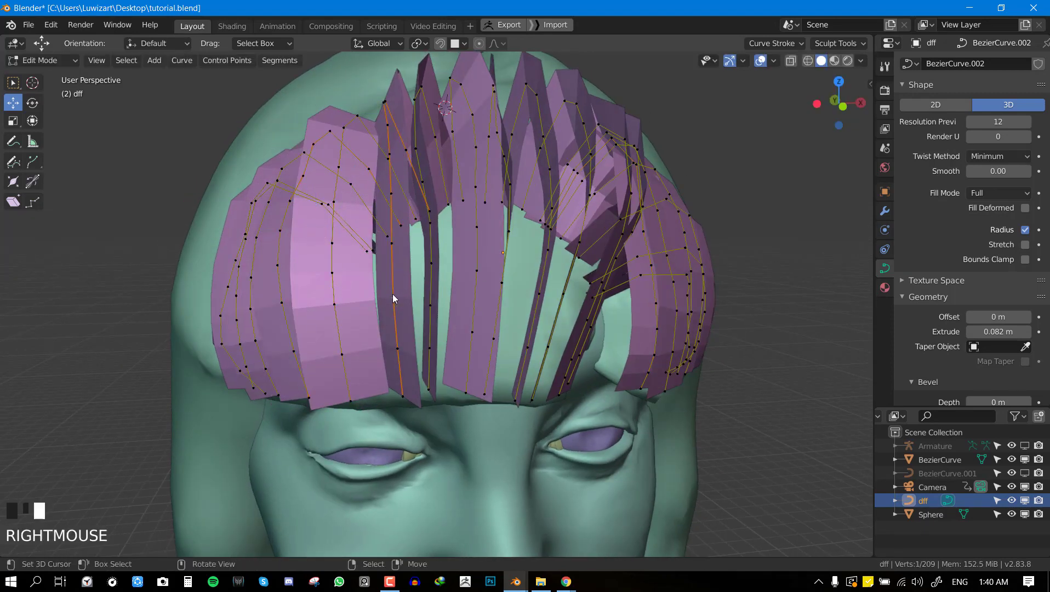
{"action": "key", "text": "l"}
{"action": "key", "text": "ctrl+t"}
{"action": "left_click", "coordinate": [446, 318]}
- Hide the Sphere hair volume and tilt the next strand towards the forehead's centre so its ribbon faces outward
{"action": "middle_click_drag", "start_coordinate": [446, 322], "coordinate": [454, 353]}
{"action": "key", "text": "KP_Divide"}
{"action": "key", "text": "q"}
{"action": "middle_click_drag", "start_coordinate": [466, 230], "coordinate": [453, 262]}
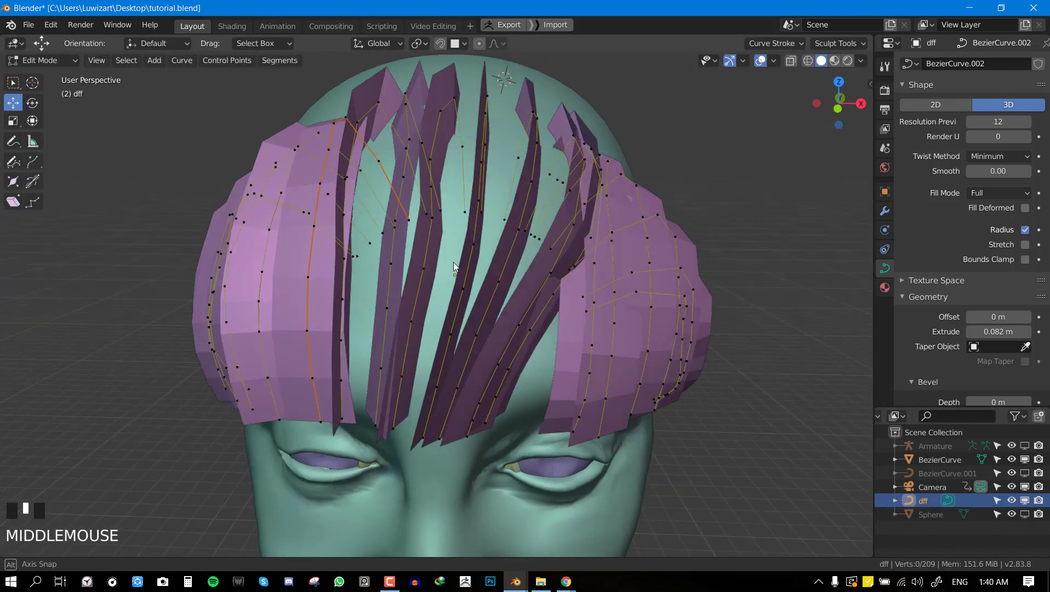
{"action": "middle_click_drag", "start_coordinate": [393, 133], "coordinate": [488, 156]}
{"action": "key", "text": "ctrl+t"}
{"action": "left_click", "coordinate": [576, 274]}
- Tilt the strands at the middle of the forehead one by one so their ribbons face outward
{"action": "middle_click_drag", "start_coordinate": [575, 263], "coordinate": [519, 218]}
{"action": "right_click", "coordinate": [469, 149]}
{"action": "key", "text": "l"}
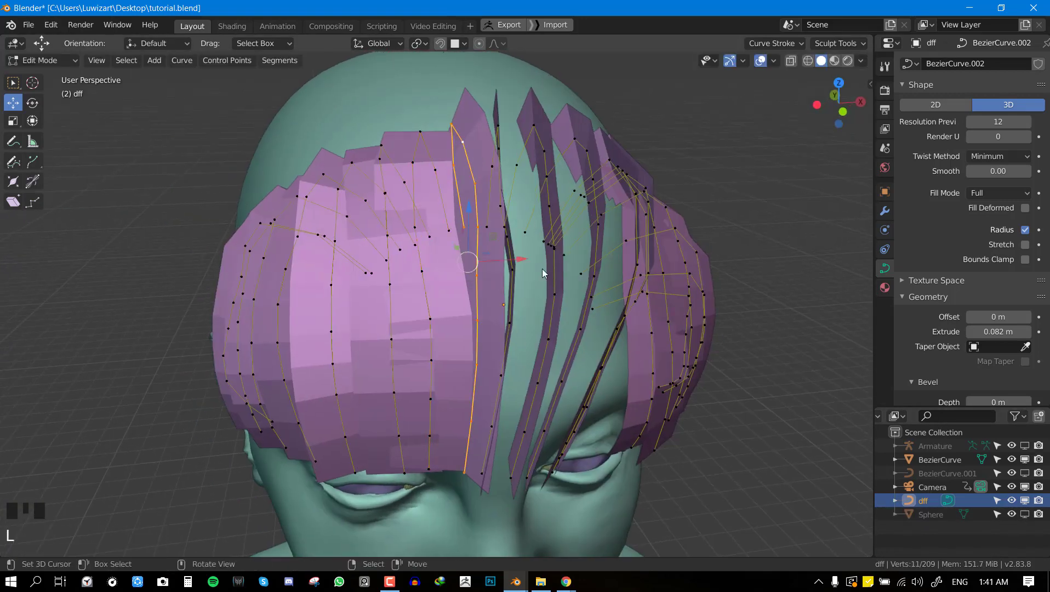
{"action": "key", "text": "ctrl+t"}
{"action": "left_click", "coordinate": [496, 129]}
{"action": "key", "text": "alt+a"}
{"action": "key", "text": "ctrl+t"}
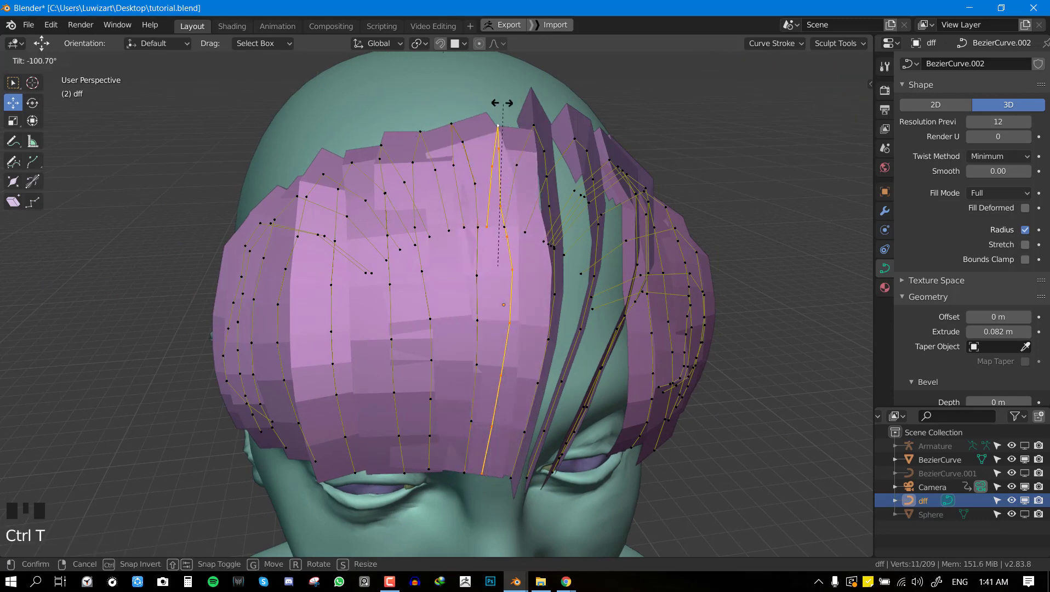
{"action": "left_click", "coordinate": [505, 110]}
{"action": "key", "text": "alt+a"}
{"action": "middle_click_drag", "start_coordinate": [523, 155], "coordinate": [510, 157]}
{"action": "key", "text": "ctrl+t"}
{"action": "left_click", "coordinate": [516, 124]}
- Tilt the last three edge-on strands sweeping towards the character's left eye together so their ribbons face outward
{"action": "right_click", "coordinate": [560, 155]}
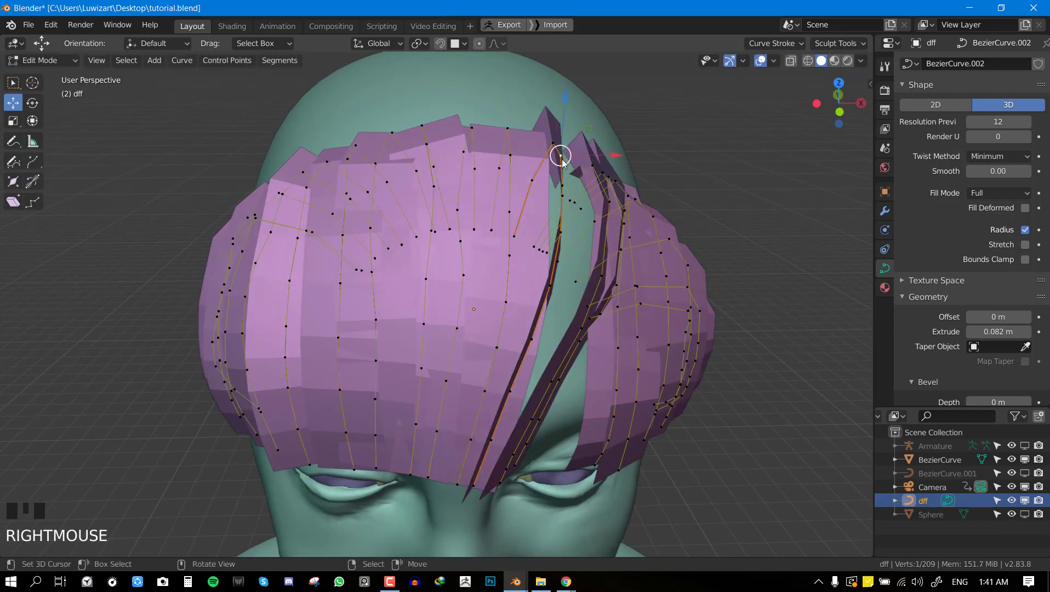
{"action": "key", "text": "l"}
{"action": "middle_click_drag", "start_coordinate": [586, 162], "coordinate": [498, 149]}
{"action": "key", "text": "l"}
{"action": "key", "text": "ctrl+t"}
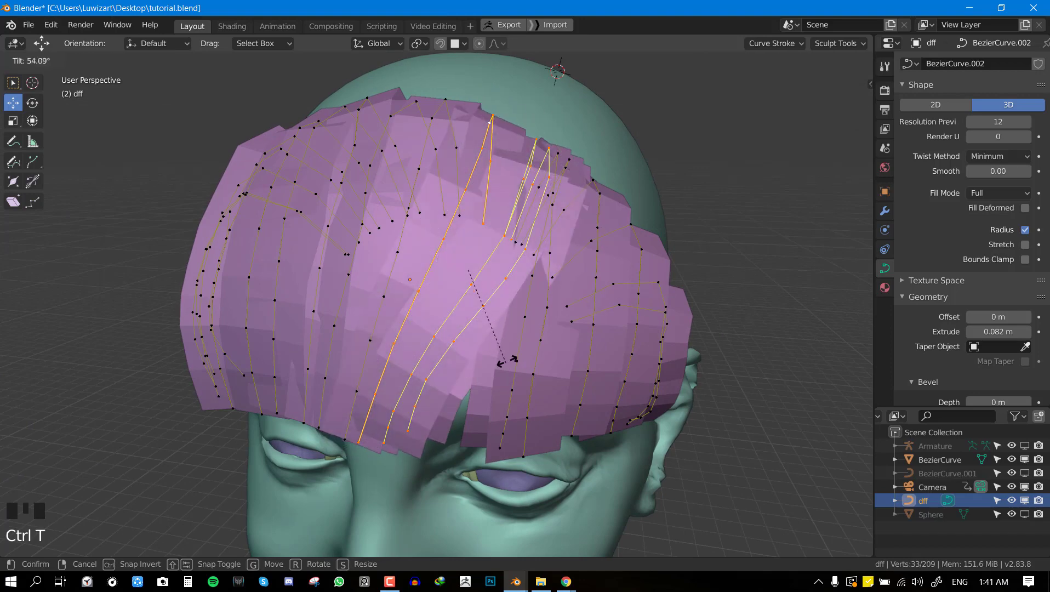
{"action": "left_click", "coordinate": [512, 359]}
- Leave curve editing and apply Shade Smooth to the dff fringe object
{"action": "key", "text": "Tab"}
{"action": "middle_click_drag", "start_coordinate": [514, 359], "coordinate": [609, 263]}
{"action": "right_click", "coordinate": [486, 150]}
{"action": "key", "text": "w"}
{"action": "key", "text": "e"}
{"action": "key", "text": "w"}
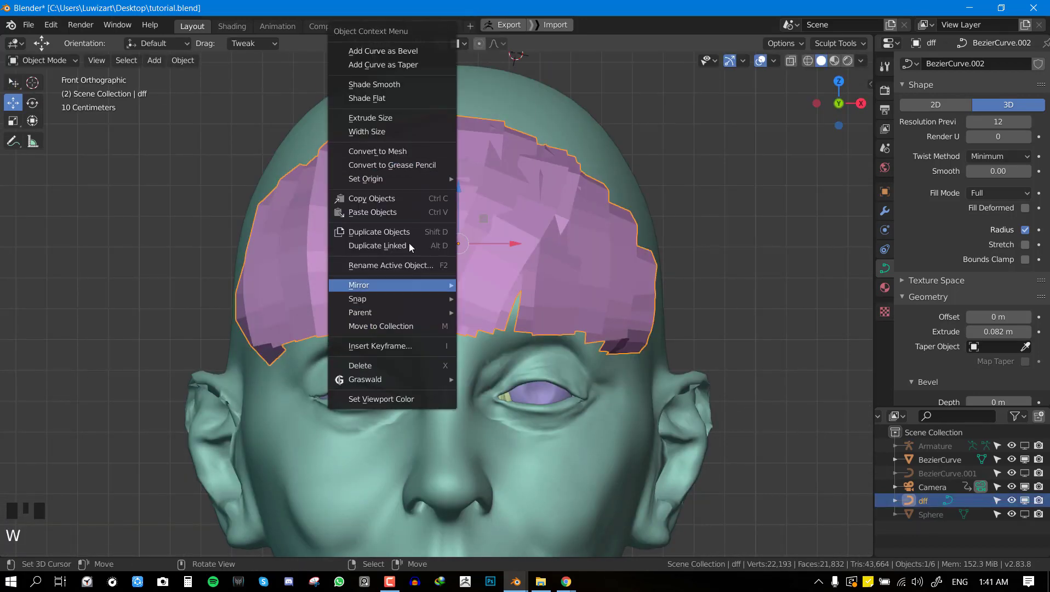
{"action": "left_click", "coordinate": [394, 84]}
{"action": "scroll", "coordinate": [490, 296], "scroll_direction": "down", "scroll_amount": 3}
- Tilt the misaligned strand above the character's right eye flat to close the gaps beside it
{"action": "middle_click_drag", "start_coordinate": [490, 296], "coordinate": [548, 265]}
{"action": "right_click", "coordinate": [549, 268]}
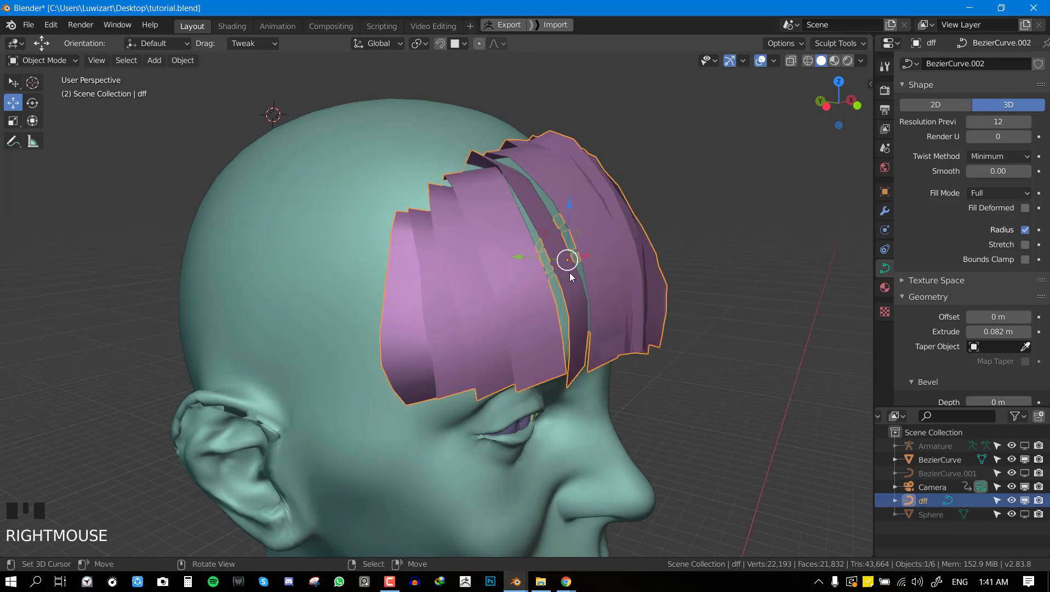
{"action": "key", "text": "Tab"}
{"action": "key", "text": "alt+a"}
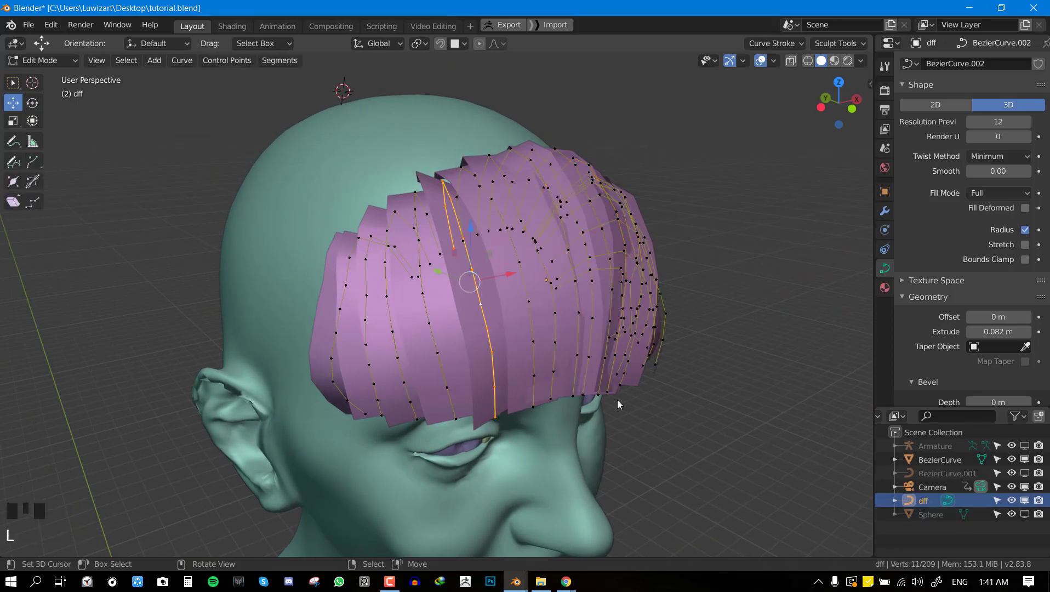
{"action": "key", "text": "ctrl+t"}
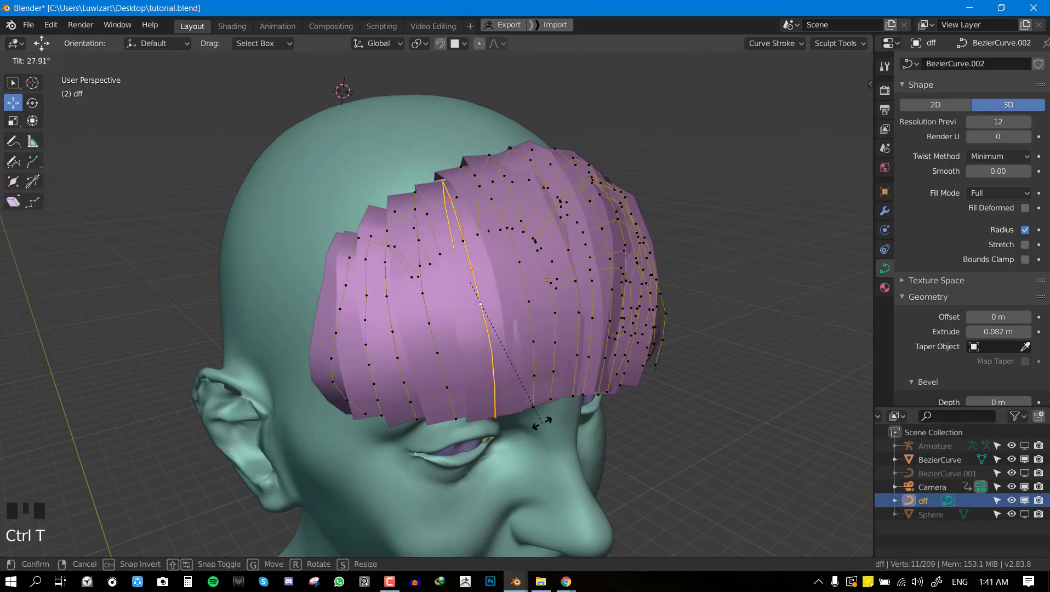
{"action": "left_click", "coordinate": [526, 429]}
{"action": "middle_click_drag", "start_coordinate": [597, 329], "coordinate": [521, 227]}
{"action": "key", "text": "alt+a"}
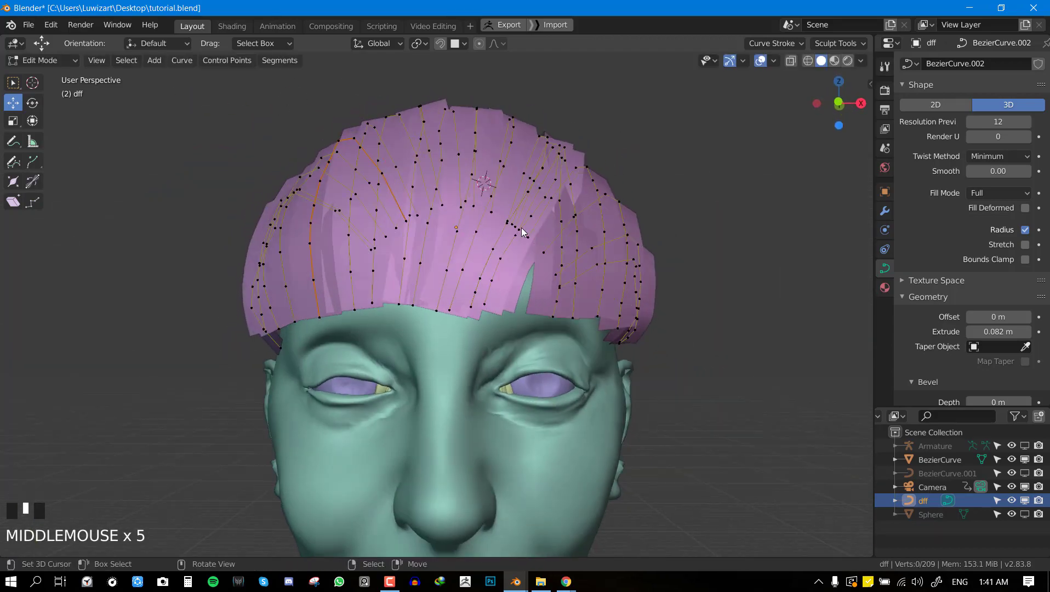
- Select the tip point of a strand beside the character's right eye and enable proportional editing with Connected Only and Smooth falloff
{"action": "middle_click_drag", "start_coordinate": [501, 292], "coordinate": [522, 351]}
{"action": "scroll", "coordinate": [523, 351], "scroll_direction": "up", "scroll_amount": 2}
{"action": "right_click", "coordinate": [445, 429]}
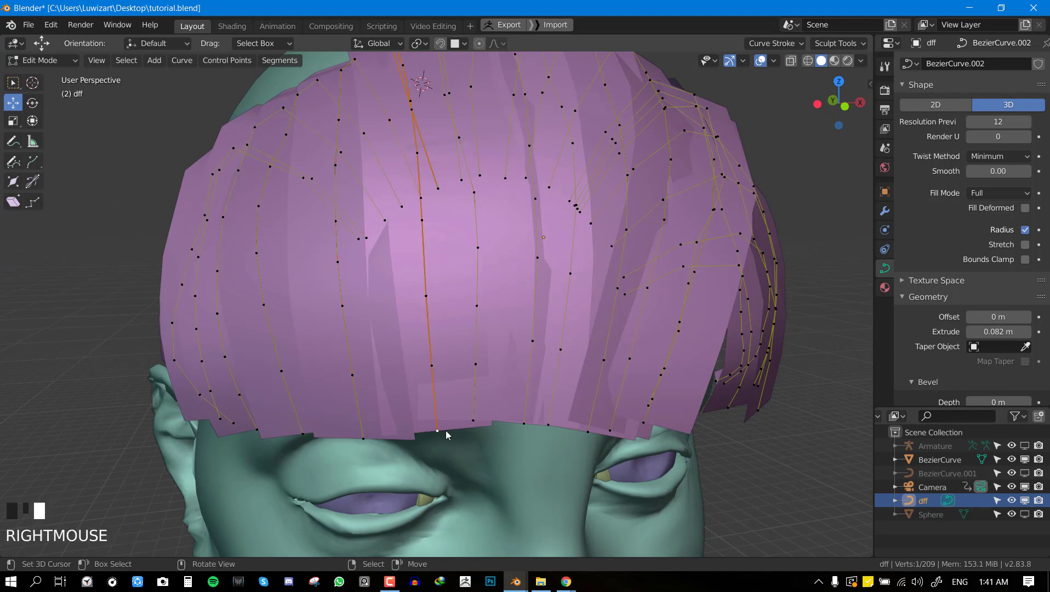
{"action": "middle_click_drag", "start_coordinate": [446, 430], "coordinate": [505, 430]}
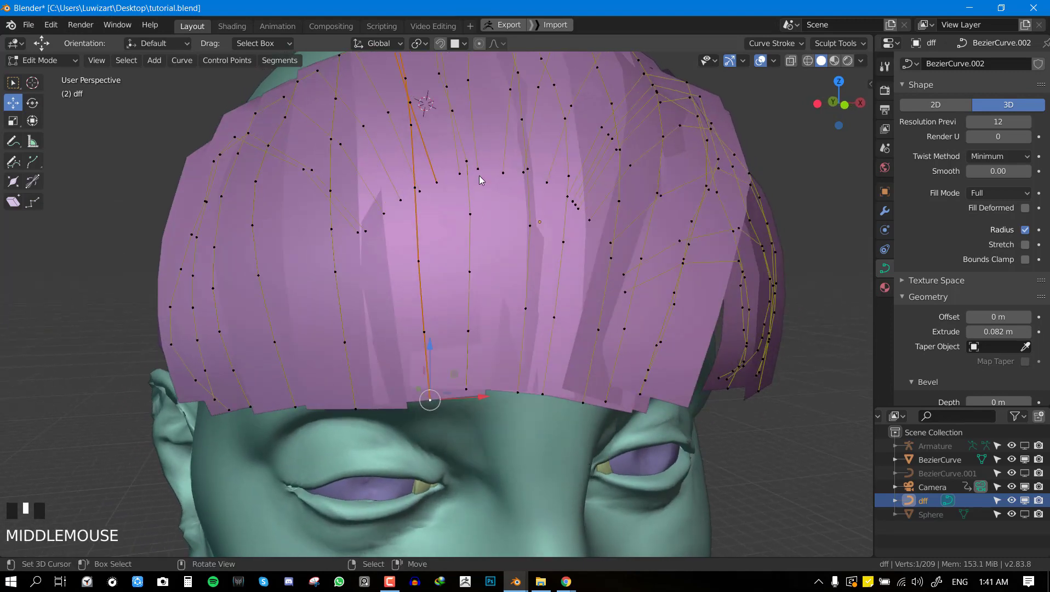
{"action": "left_click", "coordinate": [494, 44]}
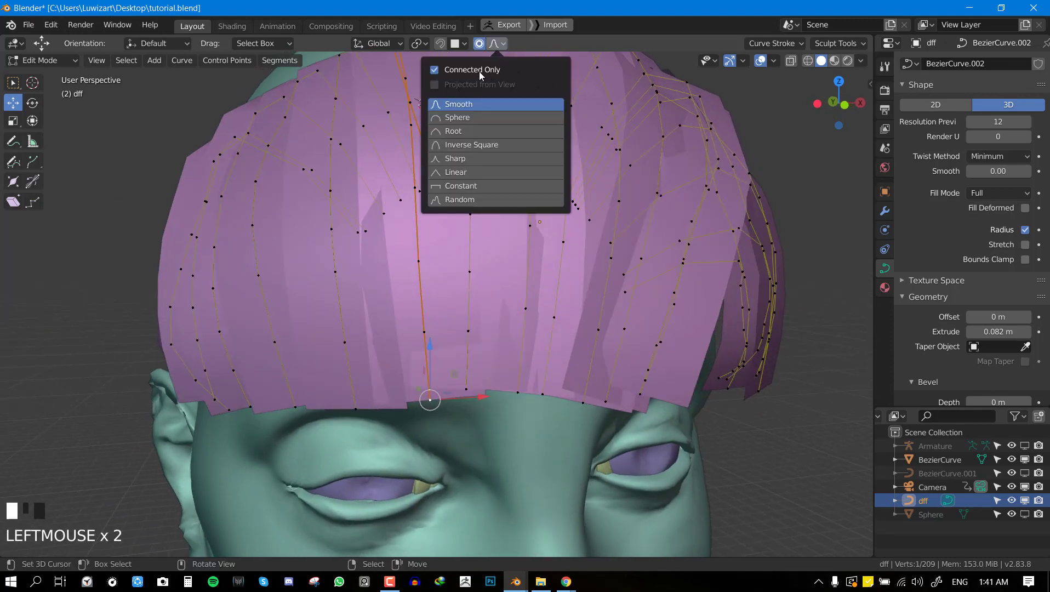
- Try to taper the strand tips near the character's right eye with proportional Scale and Shrink/Fatten
{"action": "key", "text": "s"}
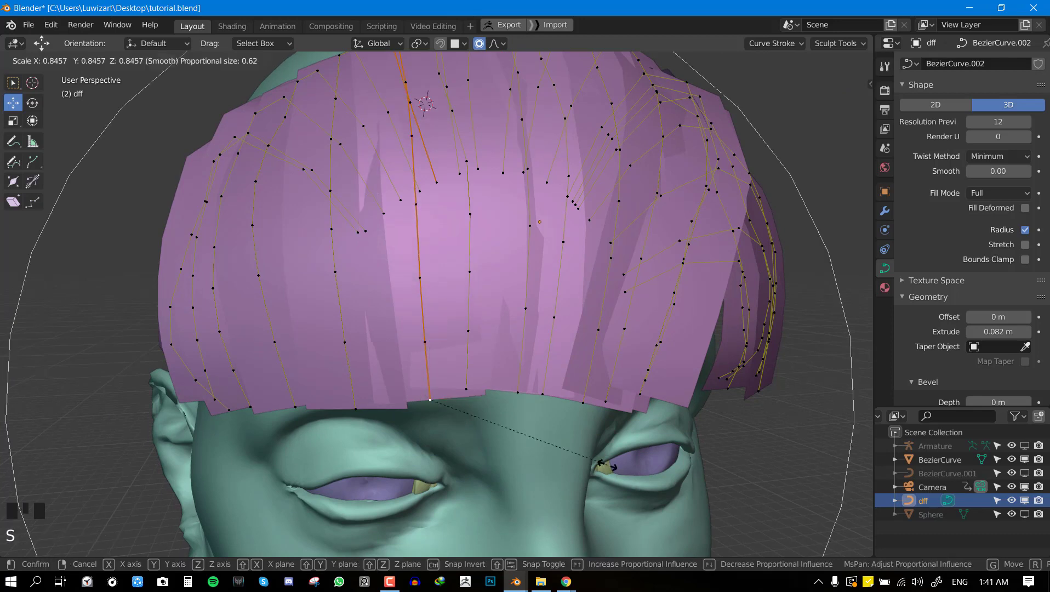
{"action": "key", "text": "alt+s"}
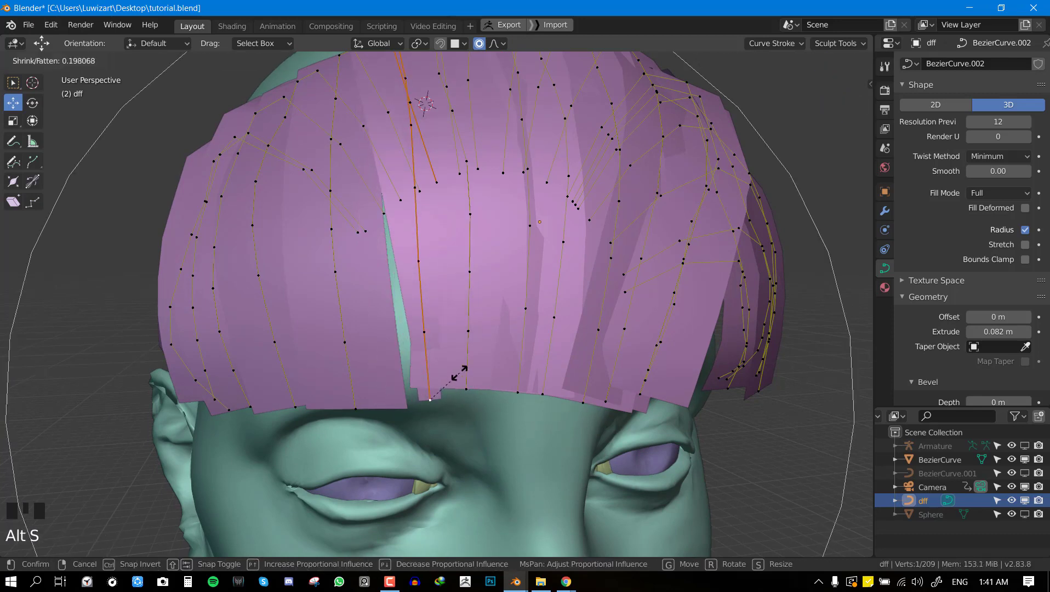
{"action": "scroll", "coordinate": [457, 378], "scroll_direction": "up", "scroll_amount": 10}
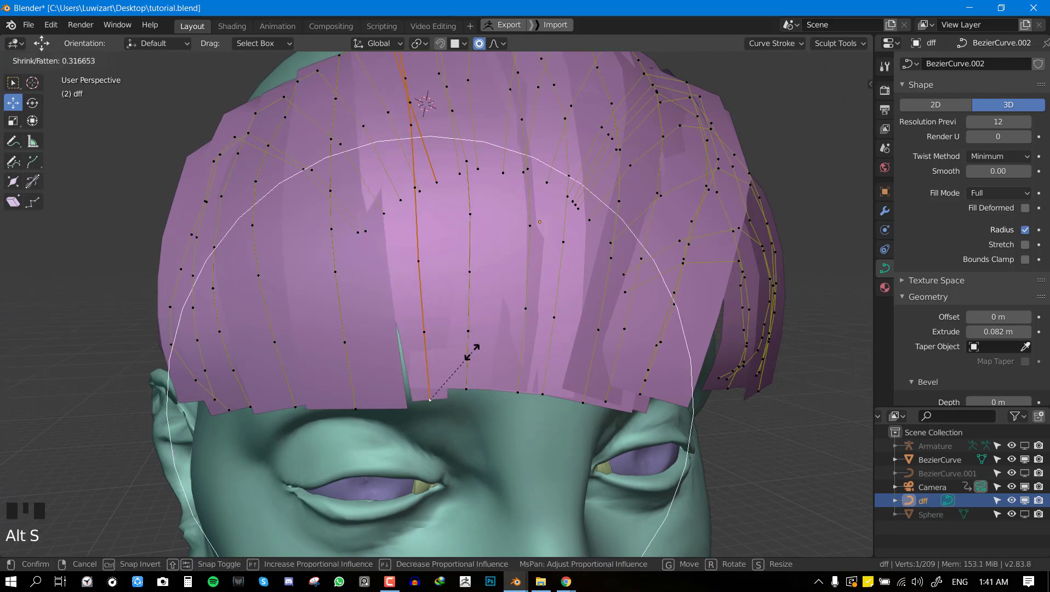
{"action": "left_click", "coordinate": [442, 393]}
{"action": "right_click", "coordinate": [356, 408]}
{"action": "key", "text": "s"}
{"action": "left_click", "coordinate": [500, 339]}
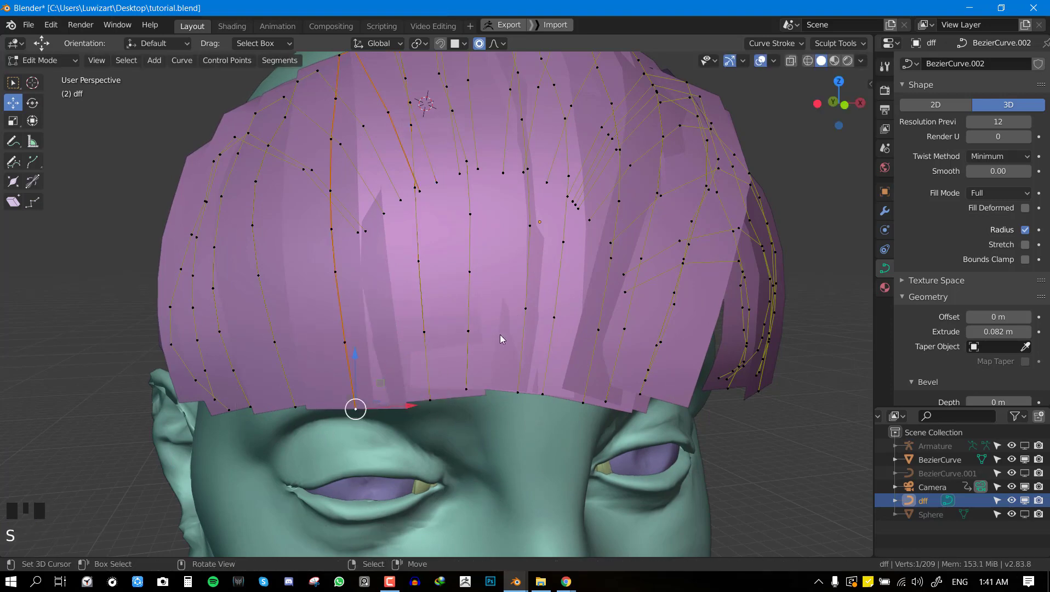
- Select the whole strand above the outer corner of the character's left eye and widen its ribbon with Shrink/Fatten
{"action": "key", "text": "Tab"}
{"action": "middle_click_drag", "start_coordinate": [500, 338], "coordinate": [595, 314]}
{"action": "scroll", "coordinate": [573, 365], "scroll_direction": "up", "scroll_amount": 3}
{"action": "key", "text": "Tab"}
{"action": "key", "text": "alt+a"}
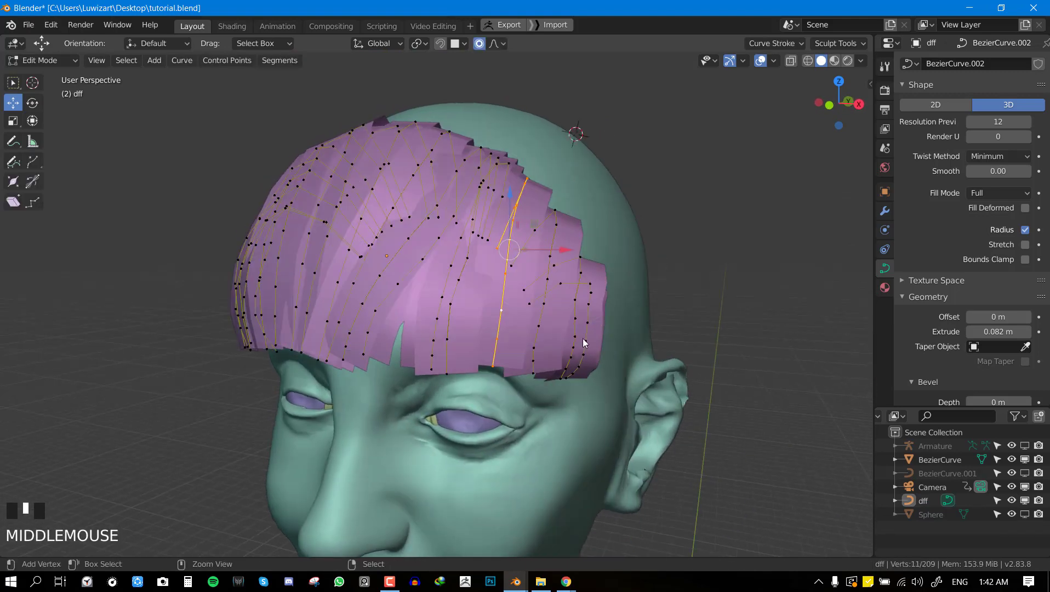
{"action": "key", "text": "alt+s"}
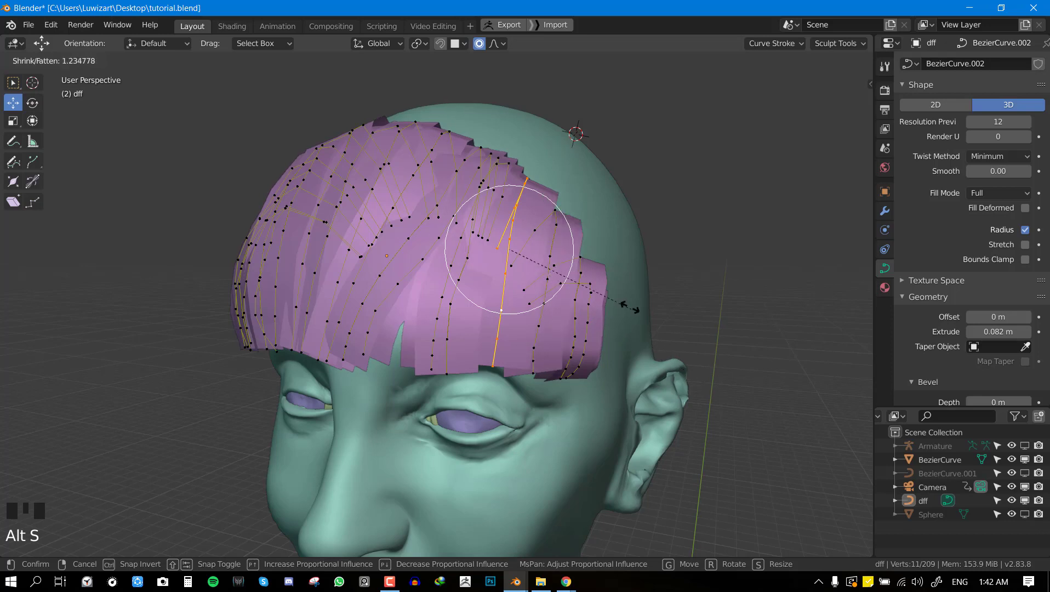
{"action": "left_click", "coordinate": [422, 336]}
{"action": "middle_click_drag", "start_coordinate": [383, 347], "coordinate": [440, 317]}
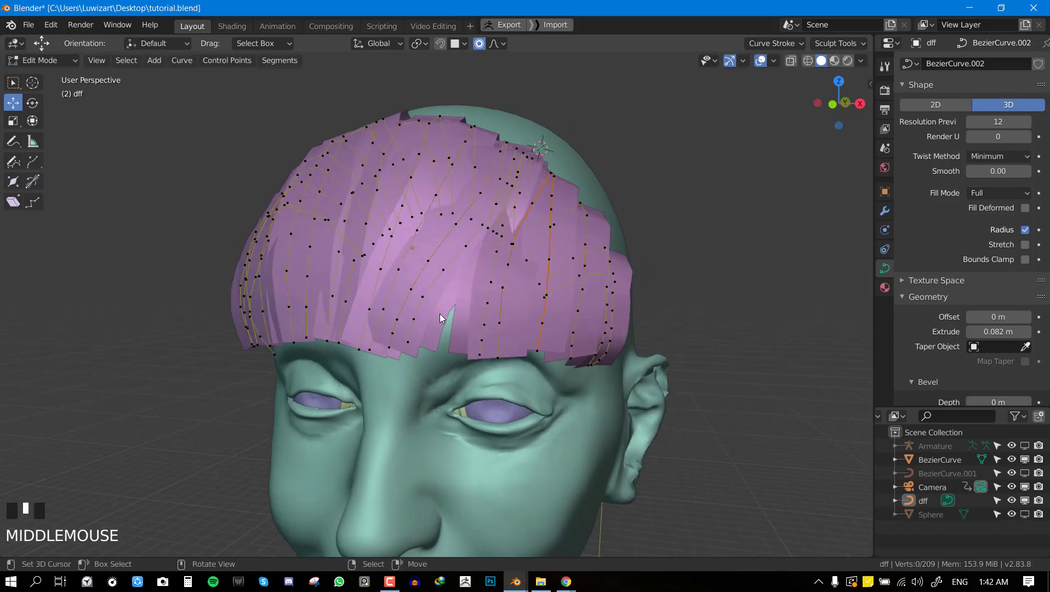
- Widen the sweeping strand beside the gap above the character's left eye and readjust its tilt
{"action": "right_click", "coordinate": [443, 268]}
{"action": "key", "text": "l"}
{"action": "key", "text": "alt+s"}
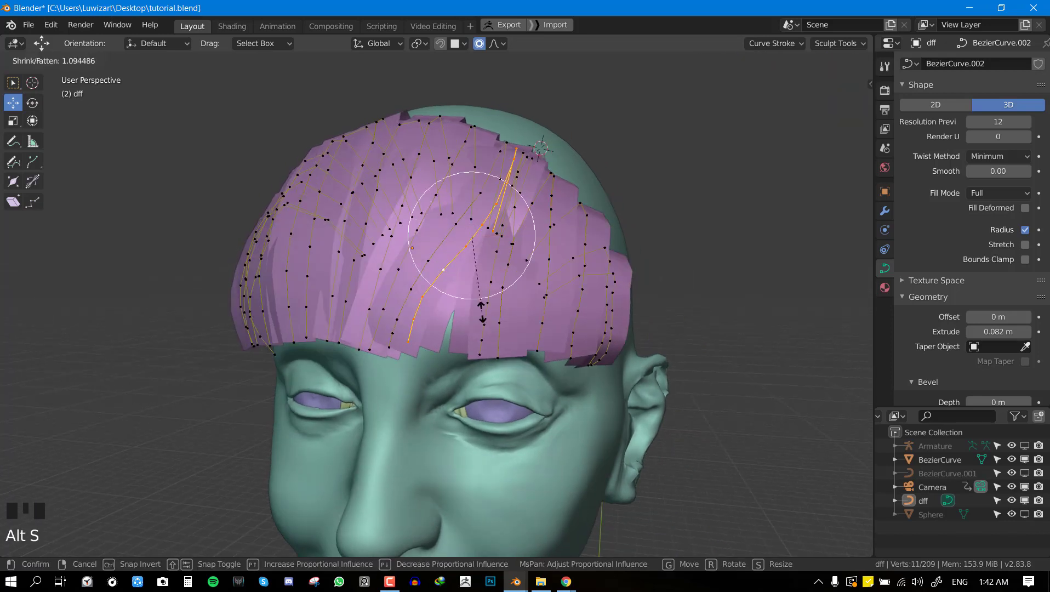
{"action": "left_click", "coordinate": [497, 315]}
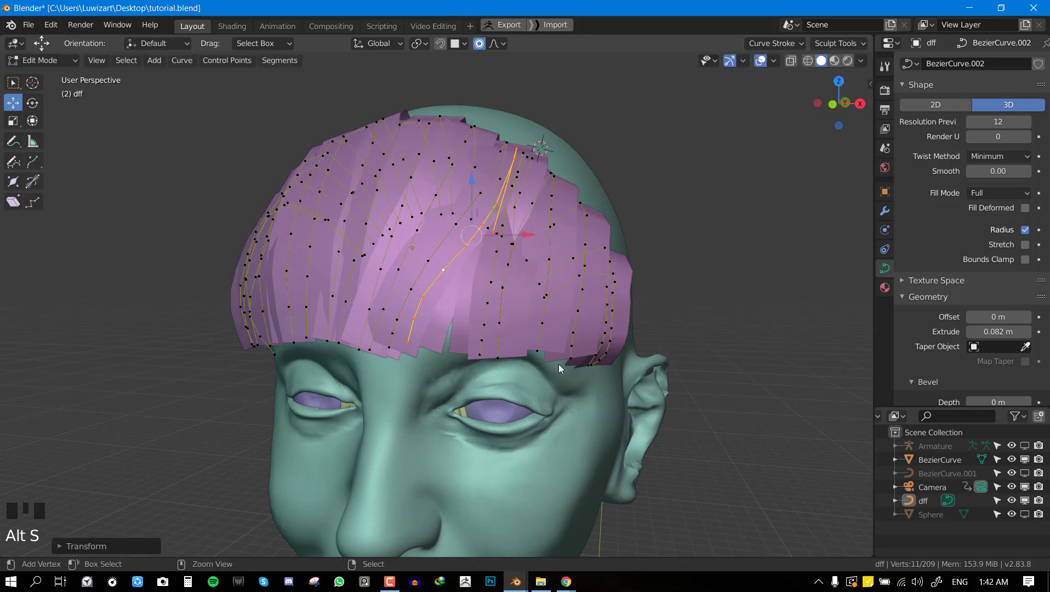
{"action": "key", "text": "ctrl+t"}
{"action": "left_click", "coordinate": [542, 288]}
{"action": "key", "text": "Tab"}
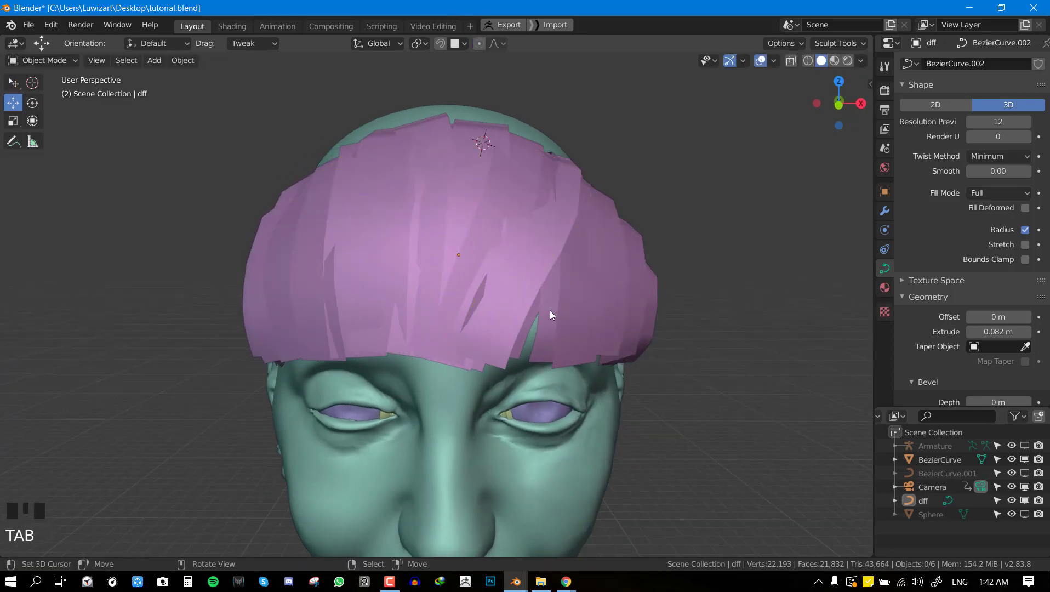
- Select the dff fringe curve in object mode and apply its object transform
{"action": "key", "text": "KP_1"}
{"action": "right_click", "coordinate": [480, 249]}
{"action": "scroll", "coordinate": [480, 249], "scroll_direction": "down", "scroll_amount": 3}
{"action": "key", "text": "alt+a"}
{"action": "middle_click_drag", "start_coordinate": [446, 304], "coordinate": [543, 279]}
{"action": "scroll", "coordinate": [543, 279], "scroll_direction": "up", "scroll_amount": 2}
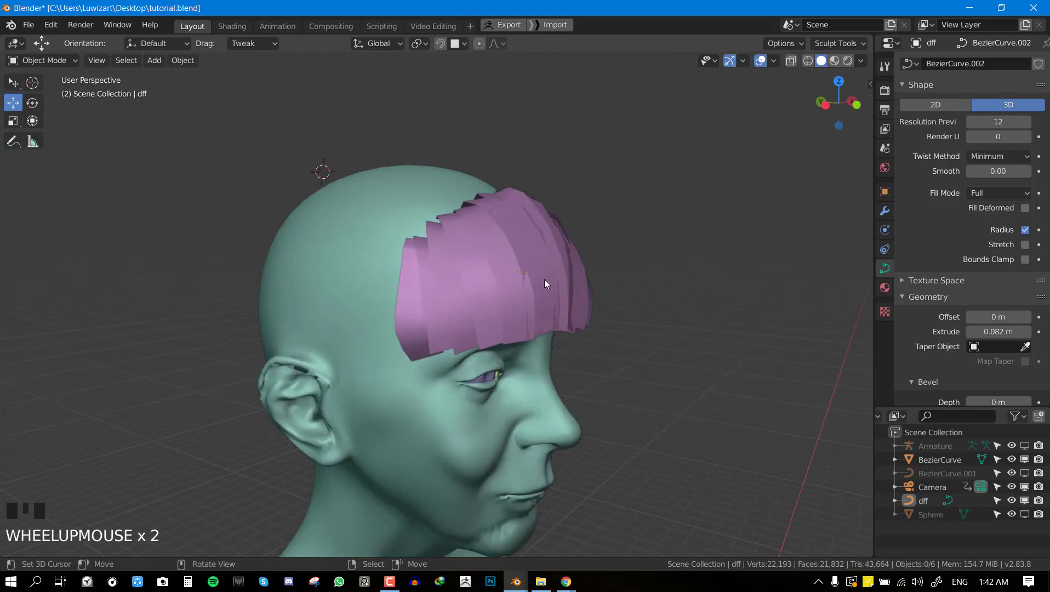
{"action": "right_click", "coordinate": [543, 276]}
{"action": "key", "text": "ctrl+a"}
{"action": "left_click", "coordinate": [620, 289]}
- Set the fringe curve's origin to its geometry
{"action": "key", "text": "KP_1"}
{"action": "scroll", "coordinate": [532, 288], "scroll_direction": "up", "scroll_amount": 2}
{"action": "key", "text": "w"}
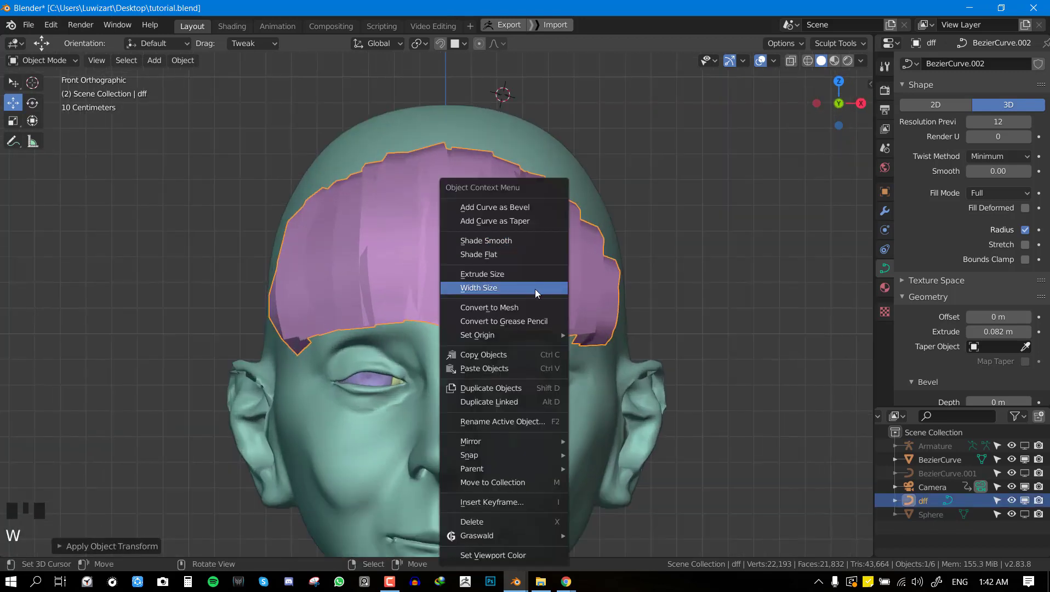
{"action": "mouse_move", "coordinate": [547, 334]}
{"action": "left_click", "coordinate": [610, 349]}
{"action": "middle_click_drag", "start_coordinate": [398, 326], "coordinate": [474, 338]}
{"action": "key", "text": "alt+w"}
{"action": "key", "text": "alt+w"}
{"action": "key", "text": "KP_1"}
- Apply the fringe curve's object transform once more
{"action": "right_click", "coordinate": [523, 252]}
{"action": "key", "text": "ctrl+a"}
{"action": "left_click", "coordinate": [733, 271]}
{"action": "scroll", "coordinate": [609, 312], "scroll_direction": "down", "scroll_amount": 3}
{"action": "scroll", "coordinate": [814, 459], "scroll_direction": "up", "scroll_amount": 1}
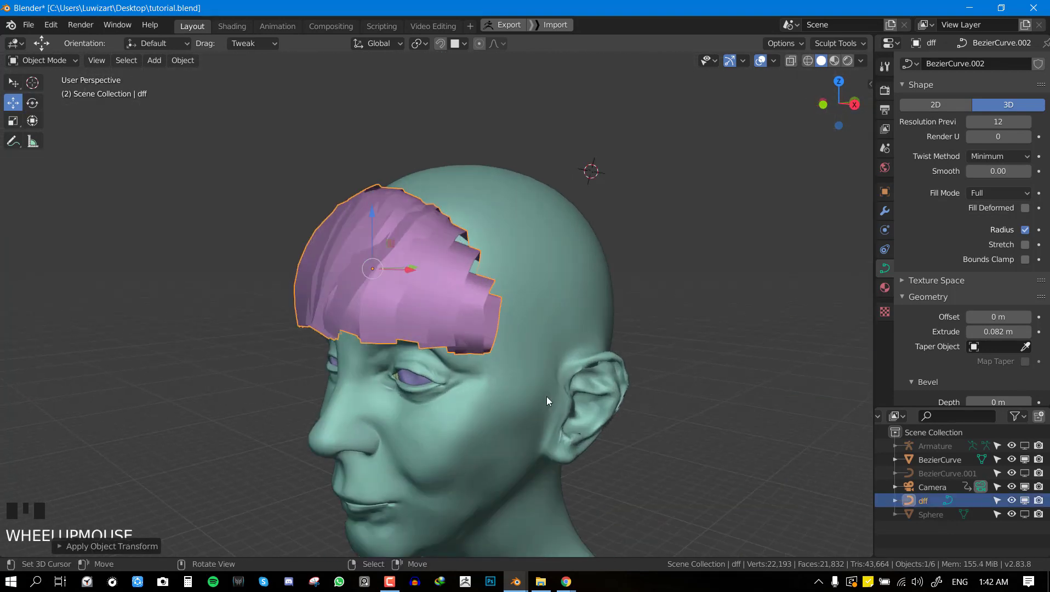
- Duplicate the dff fringe curve in place and rename the copy as bang main
{"action": "key", "text": "shift+d"}
{"action": "key", "text": "Escape"}
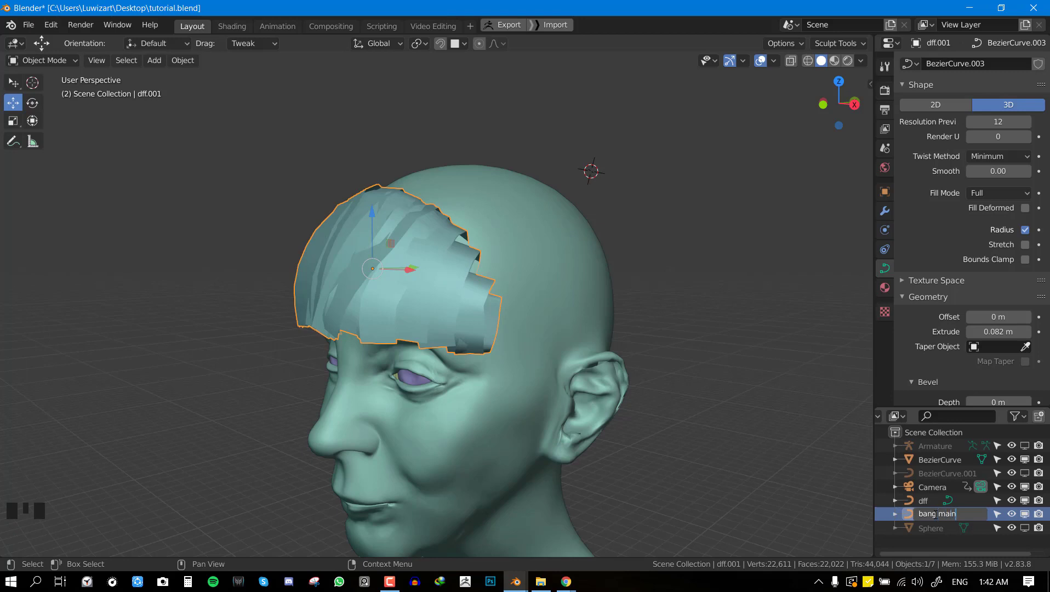
{"action": "key", "text": "Return"}
- Disable the original dff curve in the viewport, leaving bang main shown and selected in front view
{"action": "key", "text": "h"}
{"action": "right_click", "coordinate": [415, 290]}
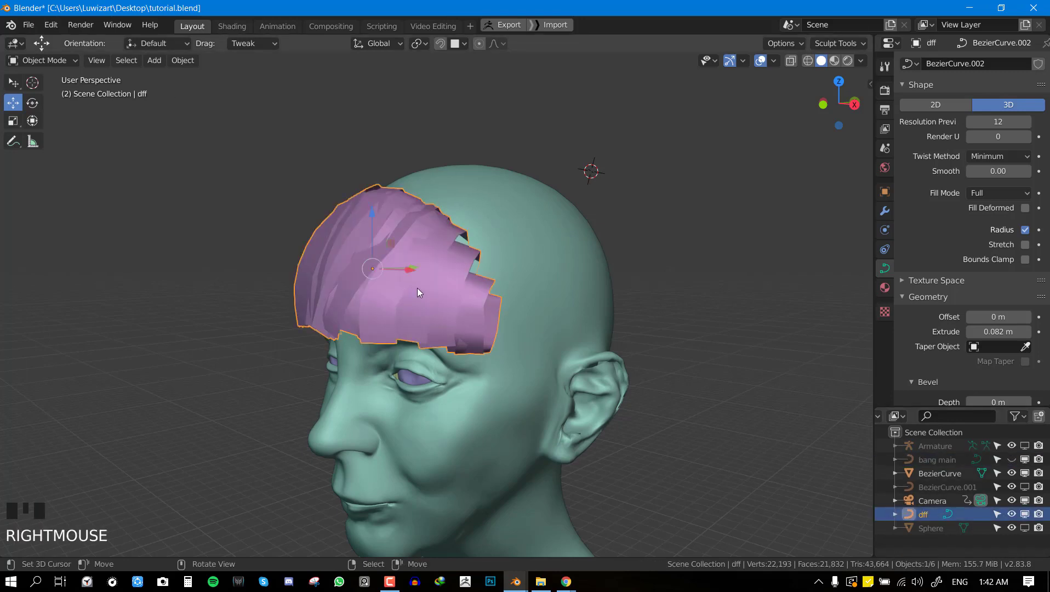
{"action": "left_click", "coordinate": [1025, 515]}
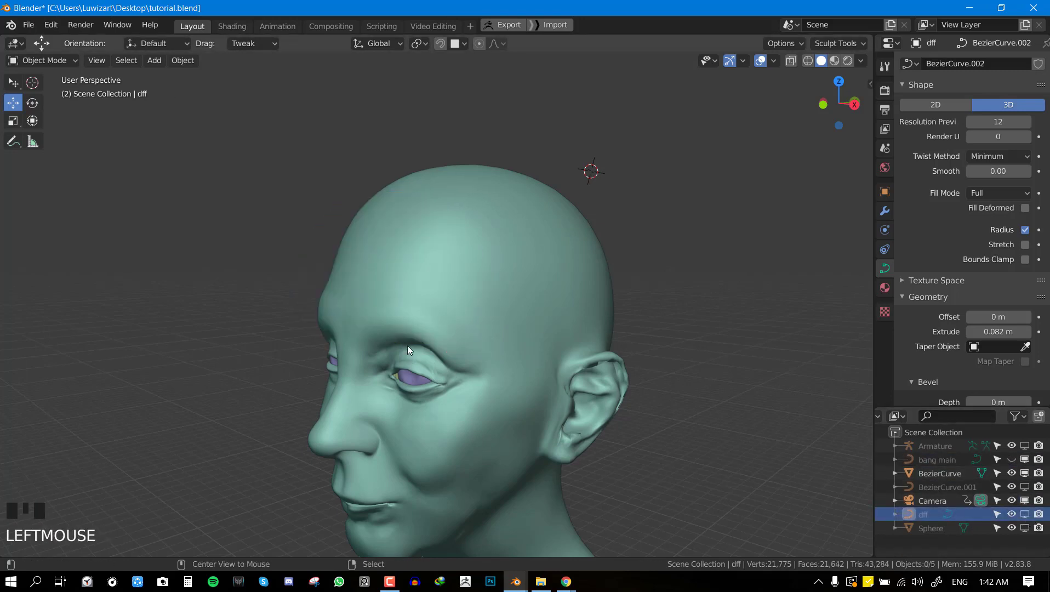
{"action": "key", "text": "alt+h"}
{"action": "key", "text": "alt+a"}
{"action": "left_click", "coordinate": [409, 287]}
{"action": "key", "text": "KP_1"}
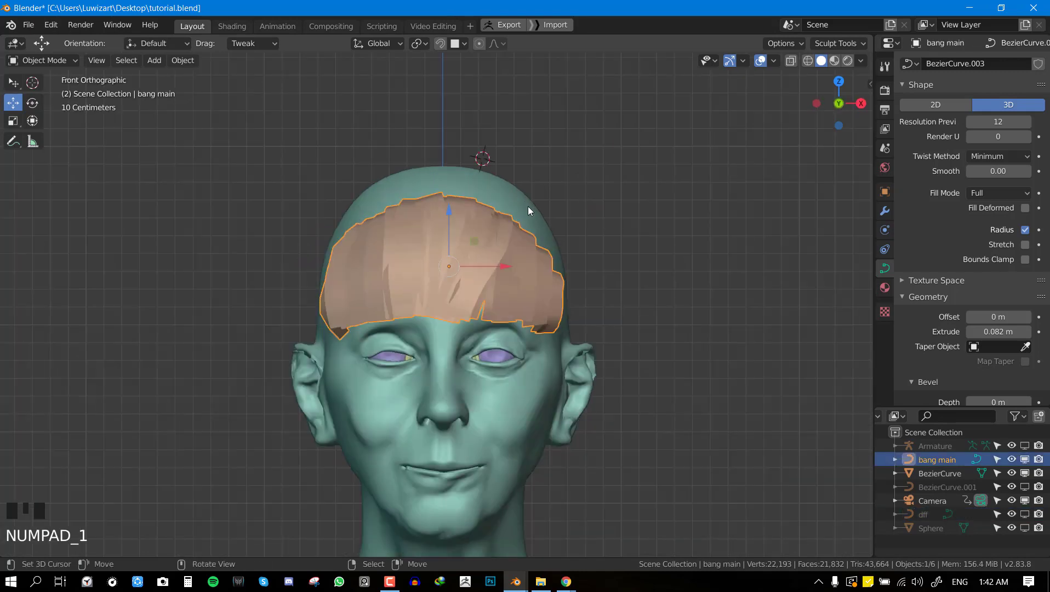
- Set the bang main curve's preview resolution to 1 and convert the curve to a mesh
{"action": "scroll", "coordinate": [528, 210], "scroll_direction": "up", "scroll_amount": 3}
{"action": "scroll", "coordinate": [531, 197], "scroll_direction": "down", "scroll_amount": 3}
{"action": "key", "text": "q"}
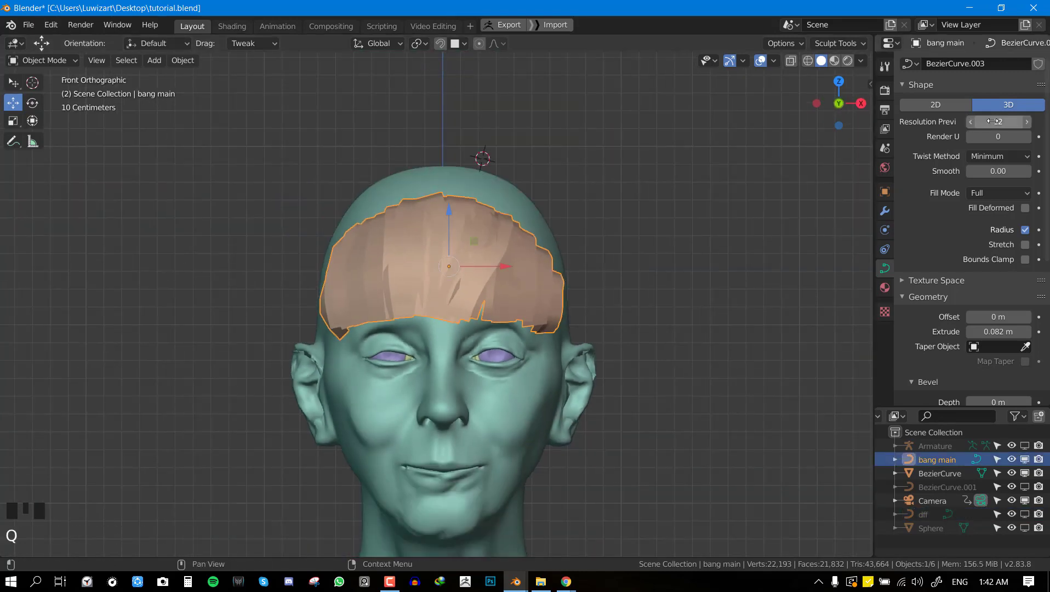
{"action": "key", "text": "q"}
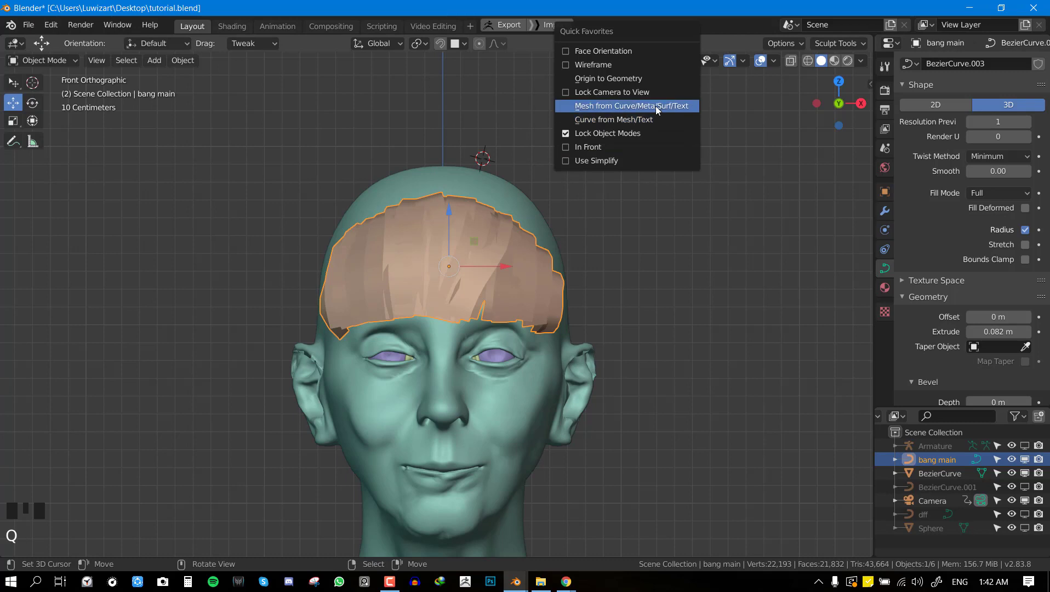
{"action": "left_click", "coordinate": [636, 101]}
{"action": "middle_click_drag", "start_coordinate": [548, 164], "coordinate": [434, 182]}
{"action": "key", "text": "Tab"}
{"action": "key", "text": "Tab"}
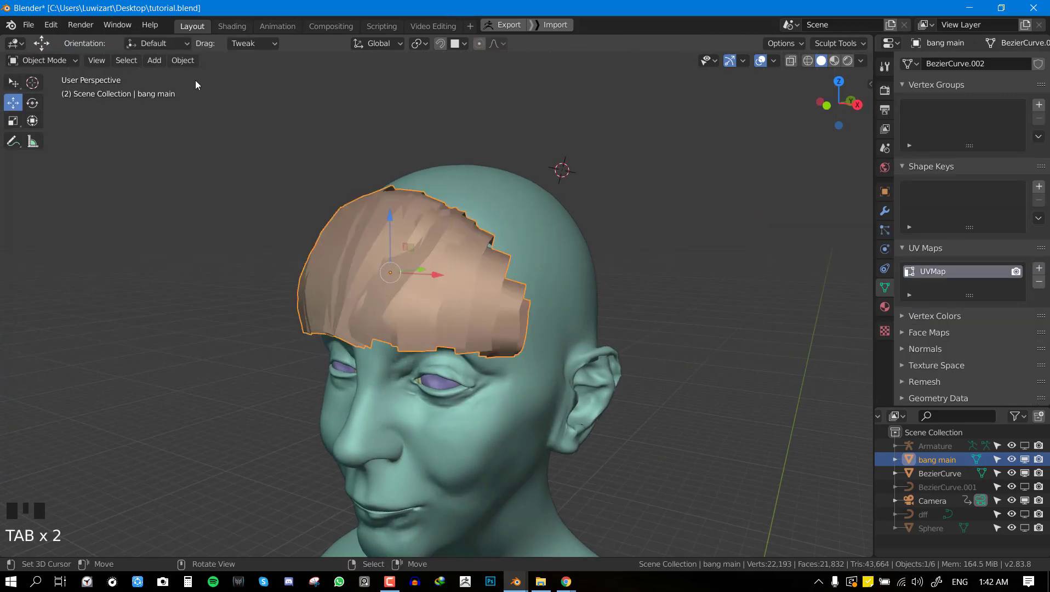
- Run the mesh conversion on bang main again and overlay the wireframe to inspect its faces
{"action": "left_click", "coordinate": [183, 62]}
{"action": "mouse_move", "coordinate": [218, 421]}
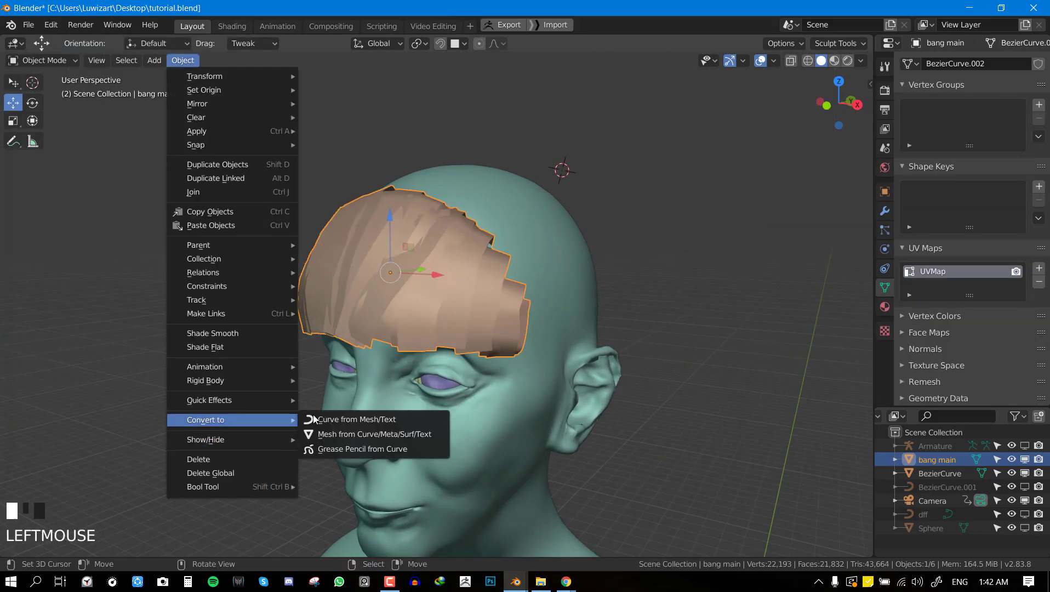
{"action": "left_click", "coordinate": [355, 432]}
{"action": "scroll", "coordinate": [462, 304], "scroll_direction": "up", "scroll_amount": 2}
{"action": "key", "text": "alt+w"}
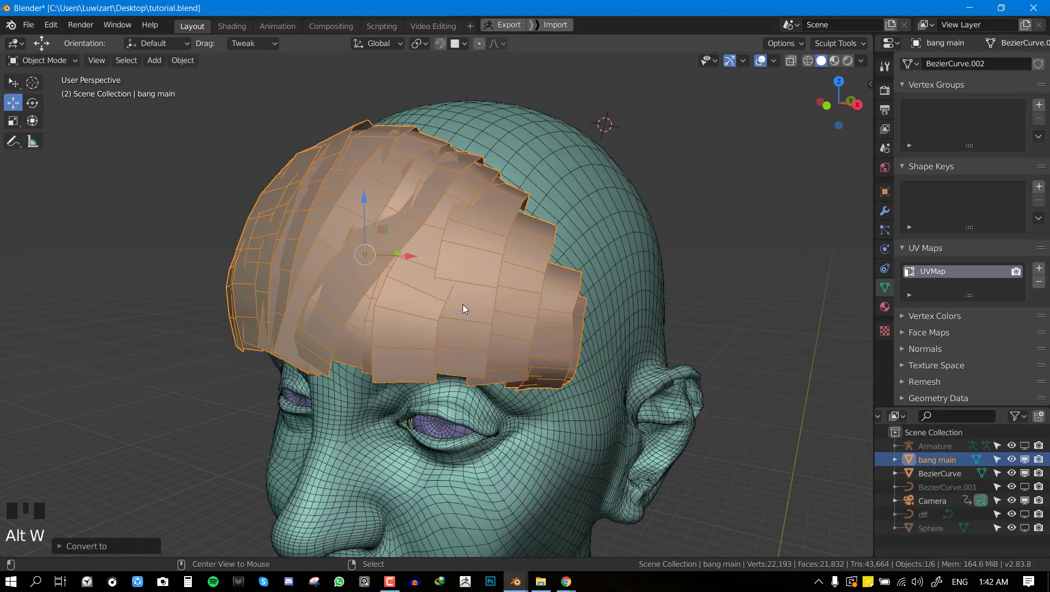
- Isolate the bang main mesh in local view, seen from the front, and save the file
{"action": "right_click", "coordinate": [467, 301]}
{"action": "key", "text": "KP_Divide"}
{"action": "middle_click_drag", "start_coordinate": [437, 329], "coordinate": [468, 325]}
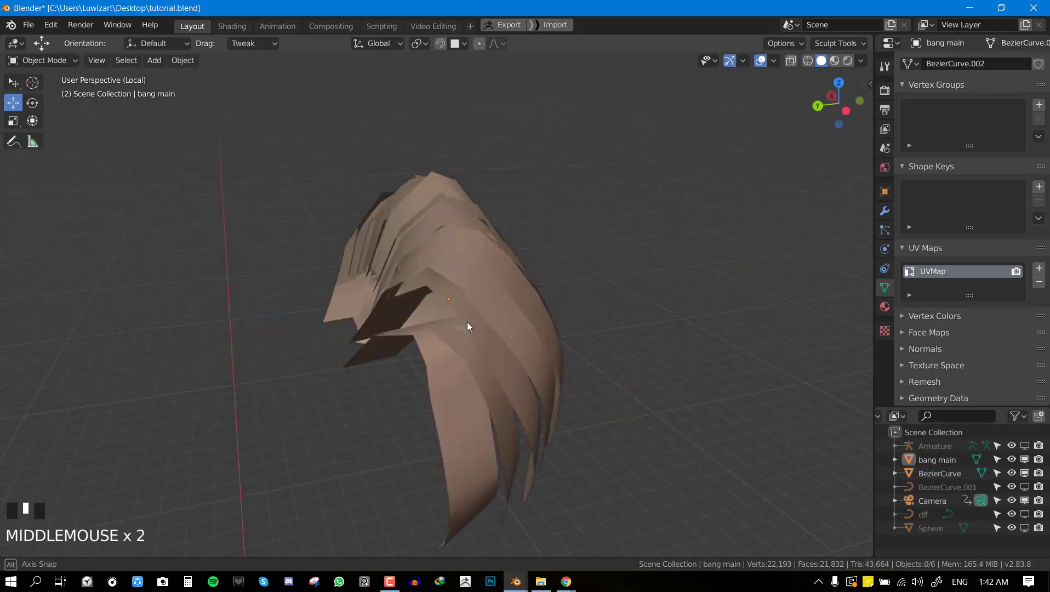
{"action": "key", "text": "KP_1"}
{"action": "key", "text": "ctrl+s"}
- Split the 3D viewport into two side-by-side areas and turn the second one into a UV editor
{"action": "left_click", "coordinate": [874, 34]}
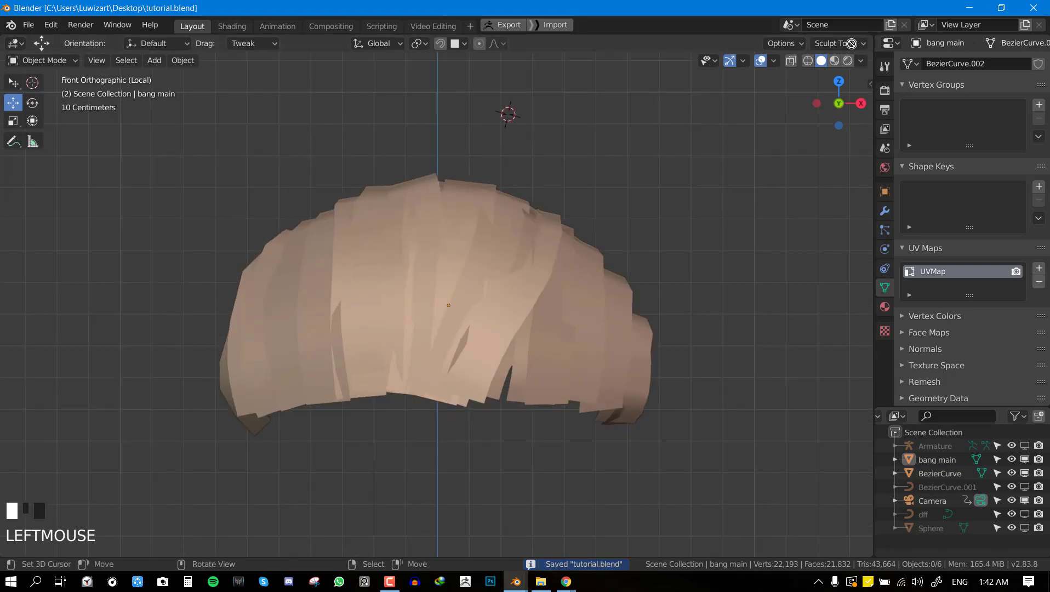
{"action": "left_click_drag", "start_coordinate": [872, 35], "coordinate": [426, 91]}
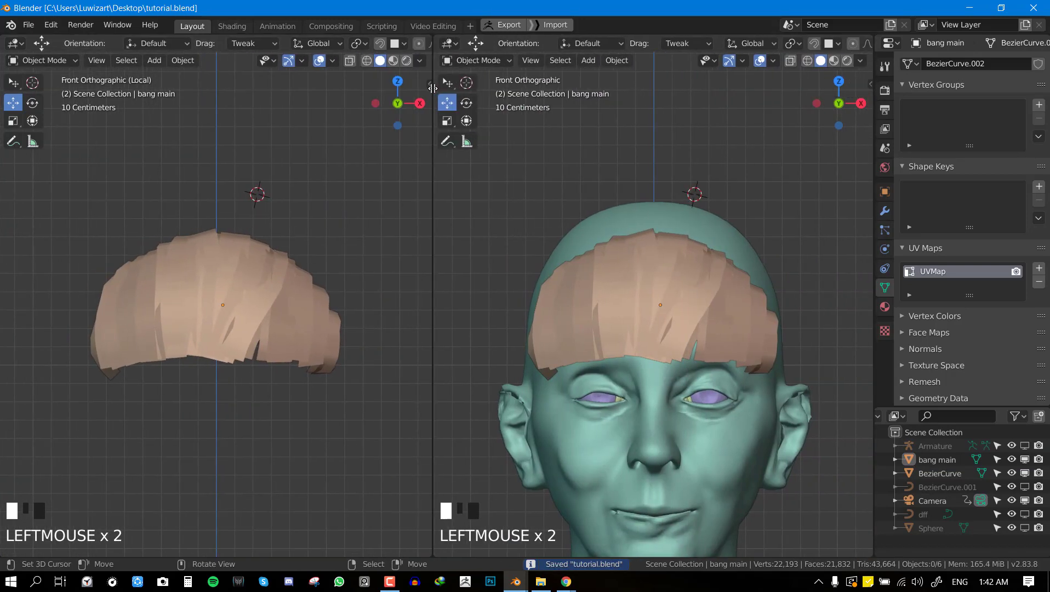
{"action": "right_click", "coordinate": [187, 300]}
{"action": "right_click", "coordinate": [575, 264]}
{"action": "scroll", "coordinate": [584, 258], "scroll_direction": "down", "scroll_amount": 1}
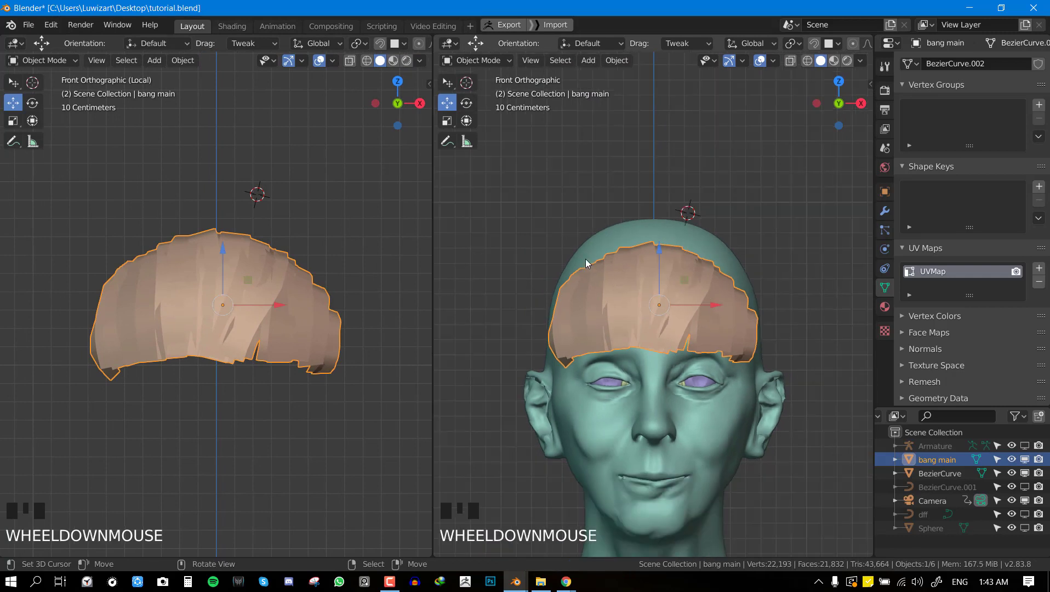
{"action": "key", "text": "shift+F10"}
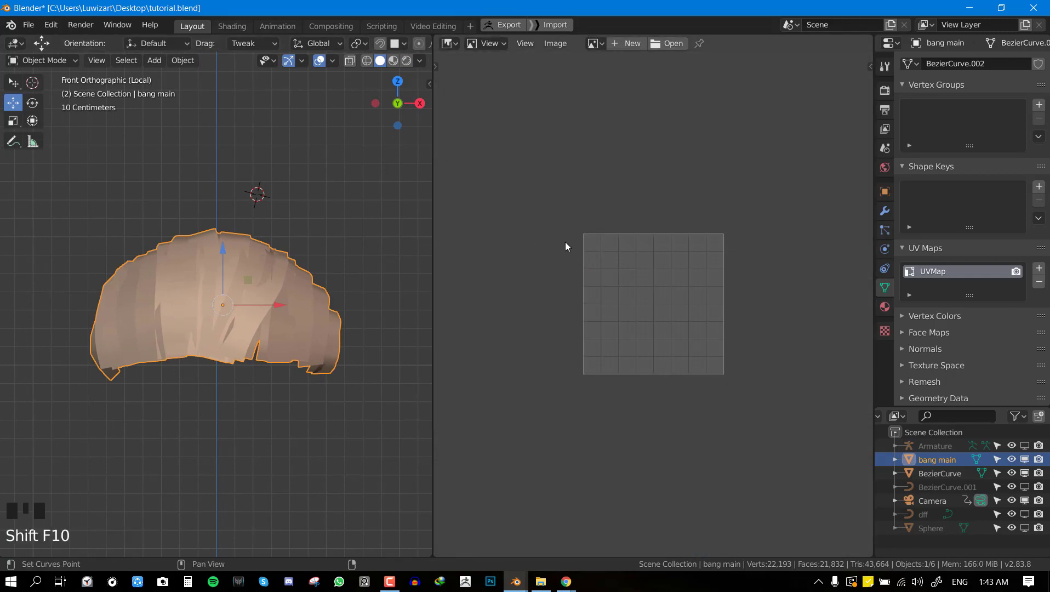
{"action": "key", "text": "shift+F10"}
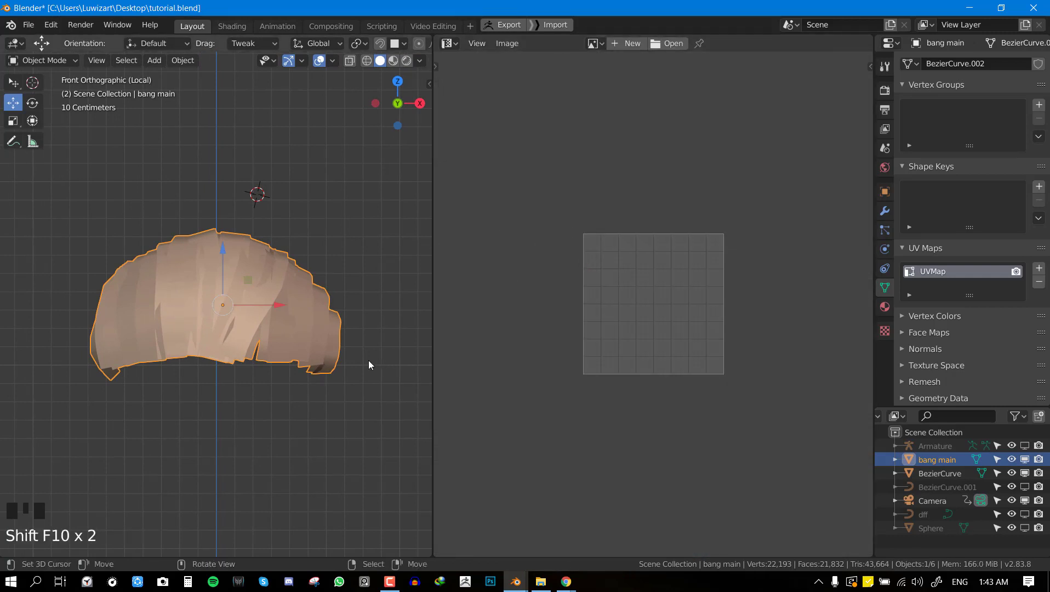
- Save the file and leave local view to check the fringe mesh on the head
{"action": "key", "text": "Tab"}
{"action": "middle_click_drag", "start_coordinate": [329, 367], "coordinate": [256, 338]}
{"action": "key", "text": "ctrl+s"}
{"action": "key", "text": "Tab"}
{"action": "key", "text": "KP_Divide"}
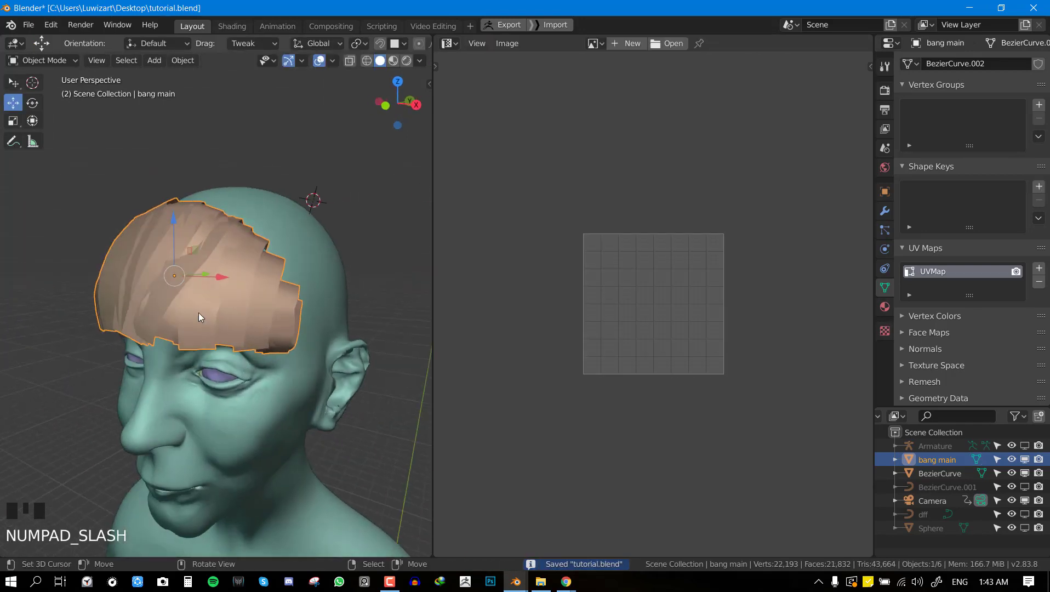
- Isolate bang main in local view and separate its mesh into individual strips by loose parts
{"action": "key", "text": "KP_Divide"}
{"action": "key", "text": "Tab"}
{"action": "middle_click_drag", "start_coordinate": [298, 338], "coordinate": [216, 369]}
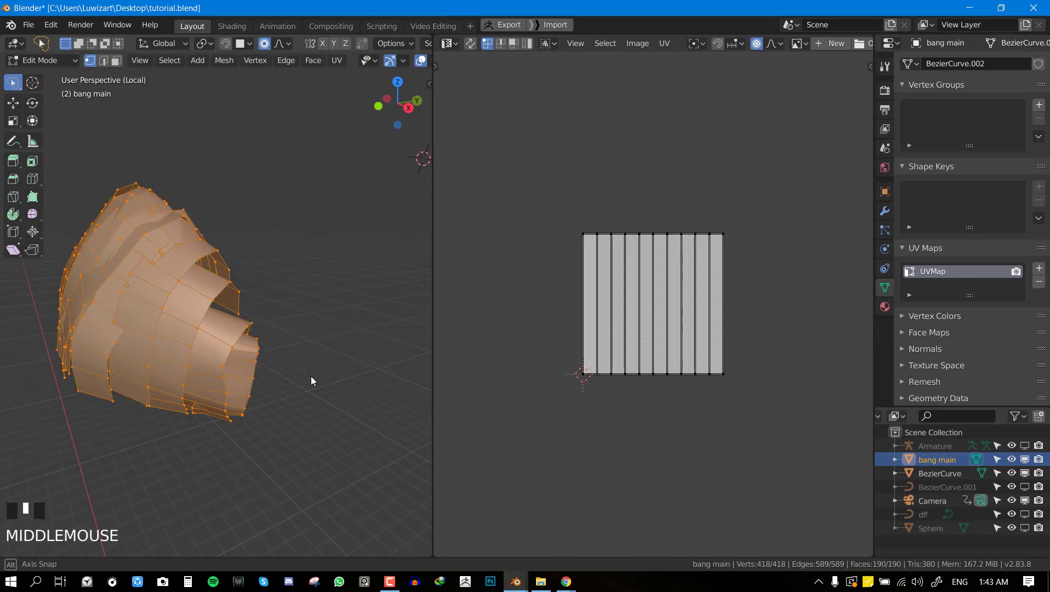
{"action": "middle_click_drag", "start_coordinate": [310, 375], "coordinate": [215, 391]}
{"action": "key", "text": "p"}
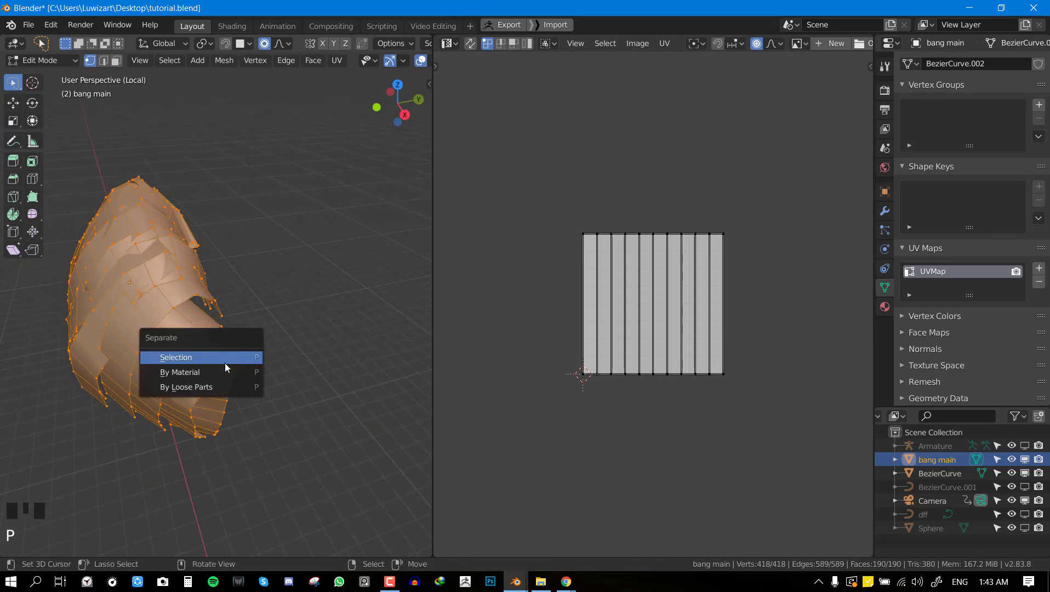
{"action": "left_click", "coordinate": [213, 389]}
{"action": "key", "text": "Tab"}
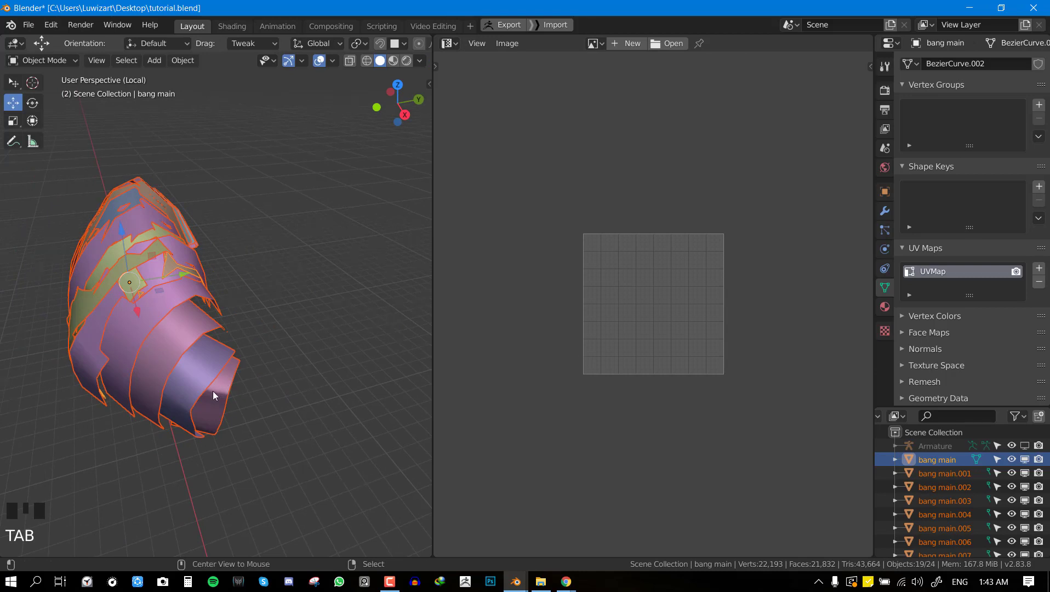
- Apply the object transform to all separated hair strips and set their origins to geometry
{"action": "middle_click_drag", "start_coordinate": [212, 391], "coordinate": [270, 373]}
{"action": "key", "text": "a"}
{"action": "key", "text": "ctrl+a"}
{"action": "left_click", "coordinate": [332, 348]}
{"action": "key", "text": "w"}
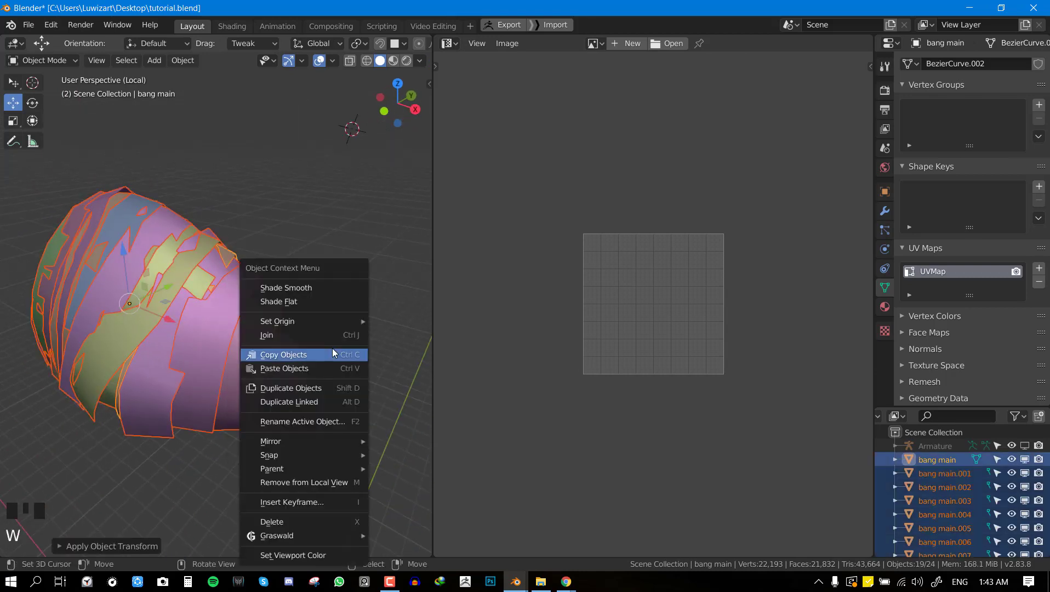
{"action": "mouse_move", "coordinate": [355, 322]}
{"action": "left_click", "coordinate": [401, 335]}
{"action": "key", "text": "alt+a"}
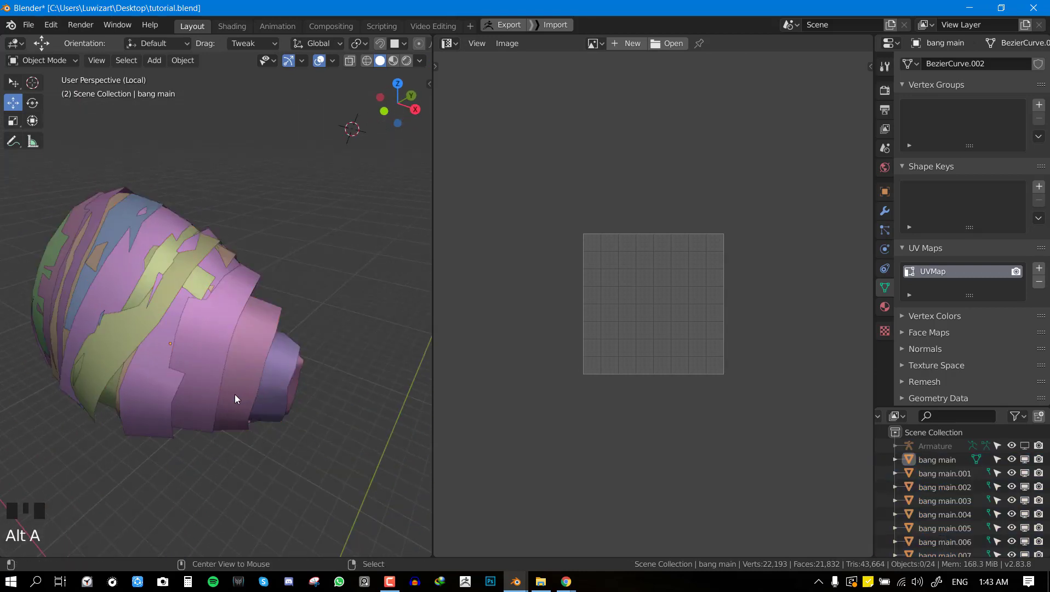
- Unwrap all faces of the bang main.007 strip at the side of the fringe
{"action": "middle_click_drag", "start_coordinate": [235, 394], "coordinate": [231, 353]}
{"action": "right_click", "coordinate": [289, 361]}
{"action": "key", "text": "Tab"}
{"action": "key", "text": "a"}
{"action": "key", "text": "u"}
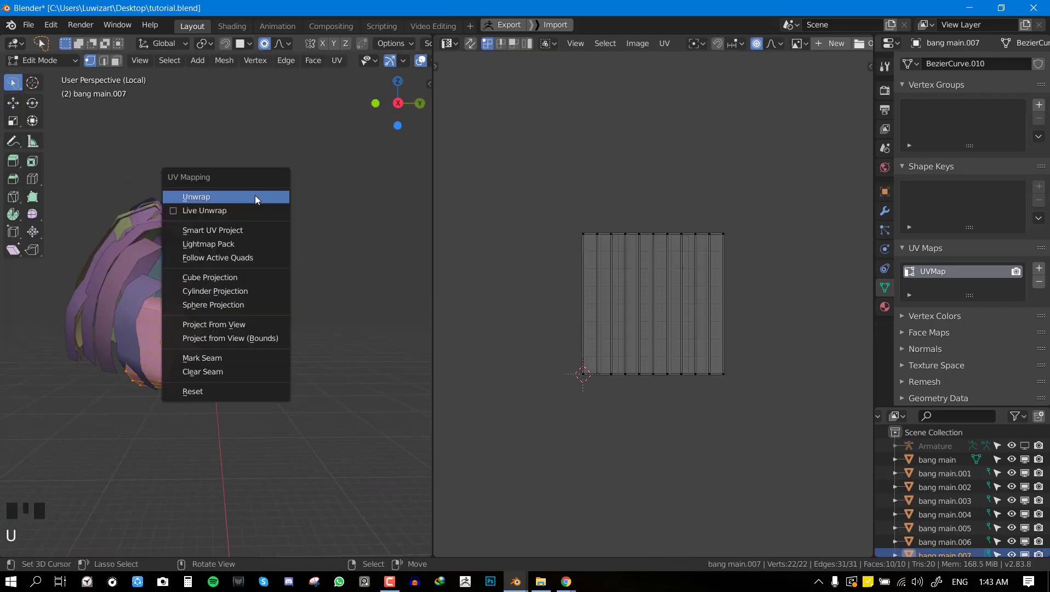
{"action": "left_click", "coordinate": [255, 195]}
{"action": "scroll", "coordinate": [615, 281], "scroll_direction": "up", "scroll_amount": 3}
- Maximize the UV editor and straighten the strip's UV island with UV Squares' To Square Grid
{"action": "key", "text": "a"}
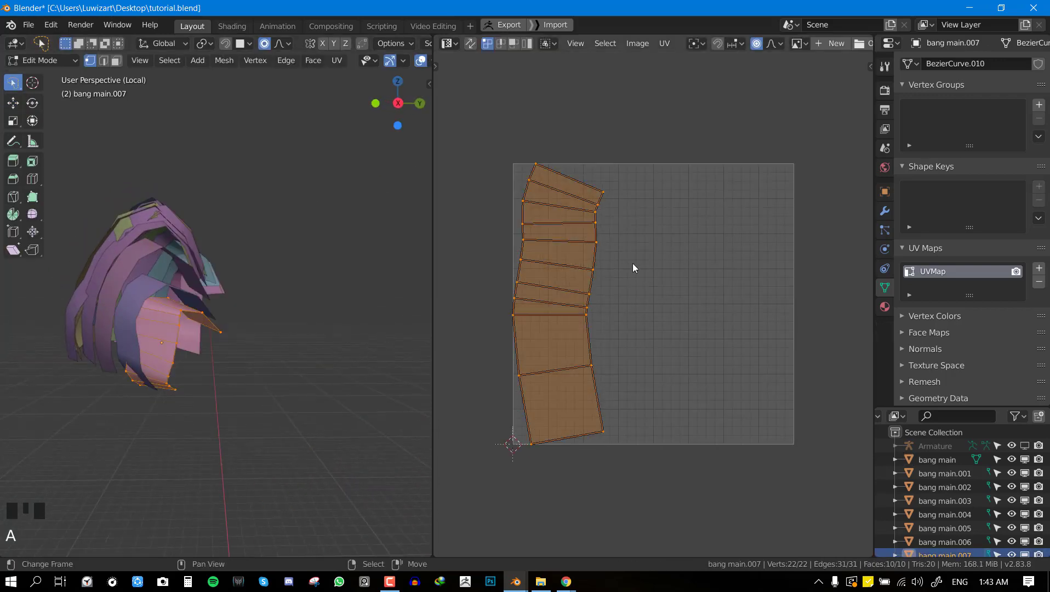
{"action": "key", "text": "n"}
{"action": "key", "text": "ctrl+space"}
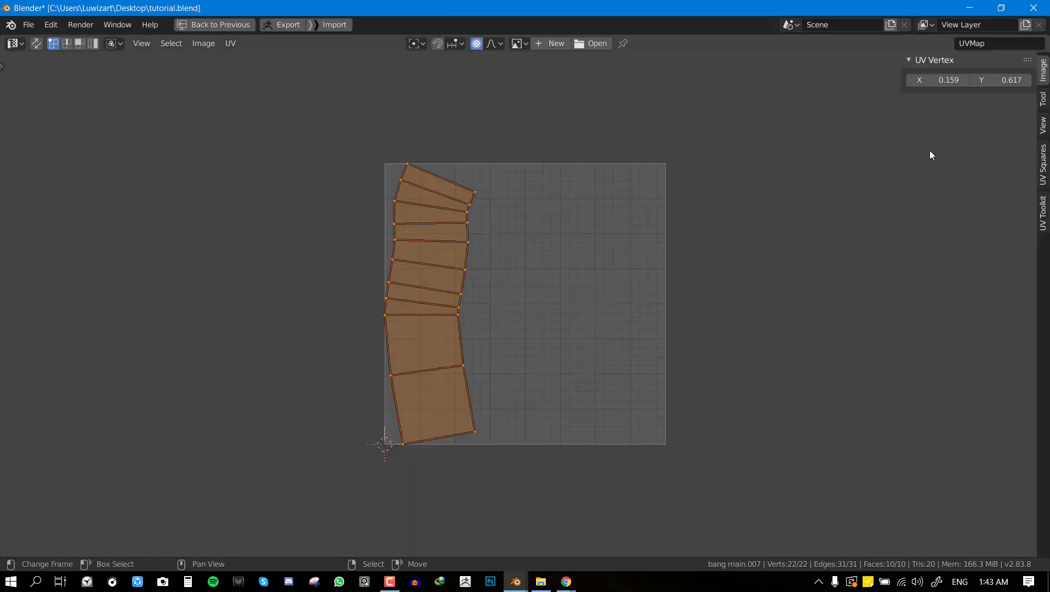
{"action": "left_click", "coordinate": [1040, 175]}
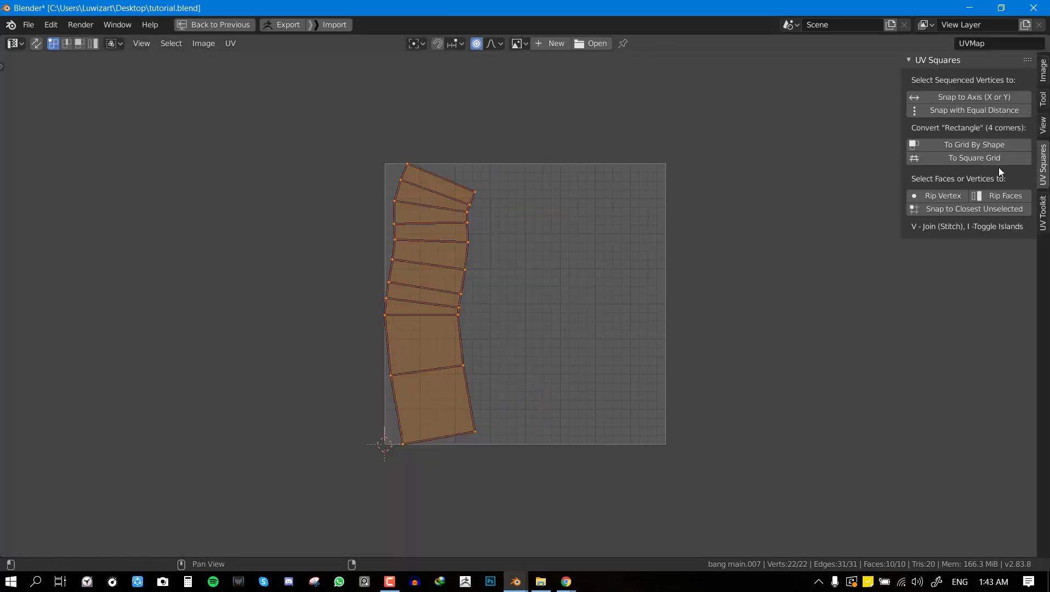
{"action": "left_click", "coordinate": [969, 160]}
- Turn off proportional editing and scale the straightened UV strip down to fit inside the UV square
{"action": "scroll", "coordinate": [452, 308], "scroll_direction": "down", "scroll_amount": 3}
{"action": "key", "text": "s"}
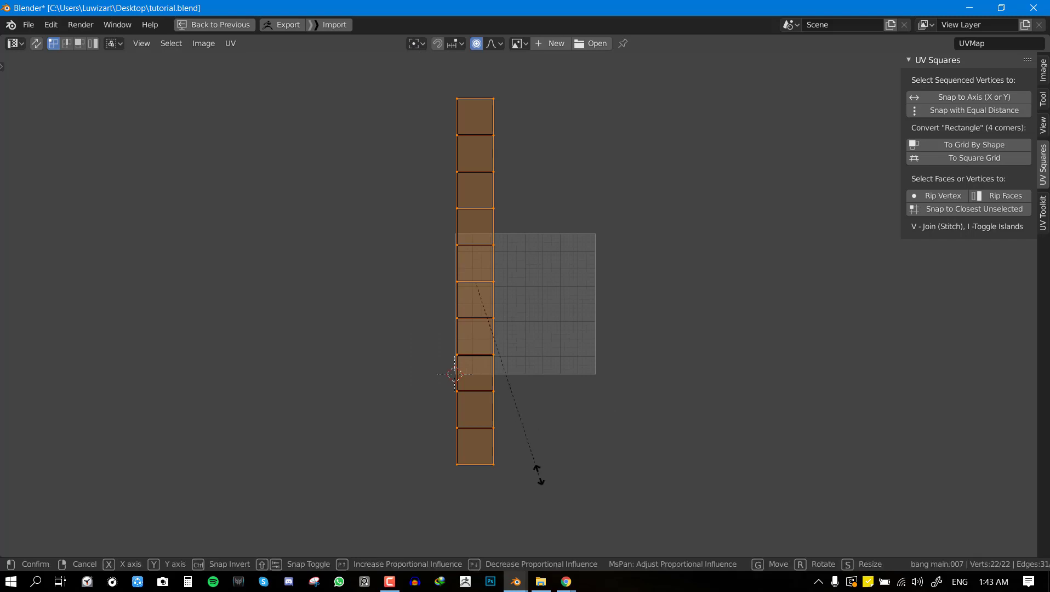
{"action": "right_click", "coordinate": [485, 338]}
{"action": "key", "text": "o"}
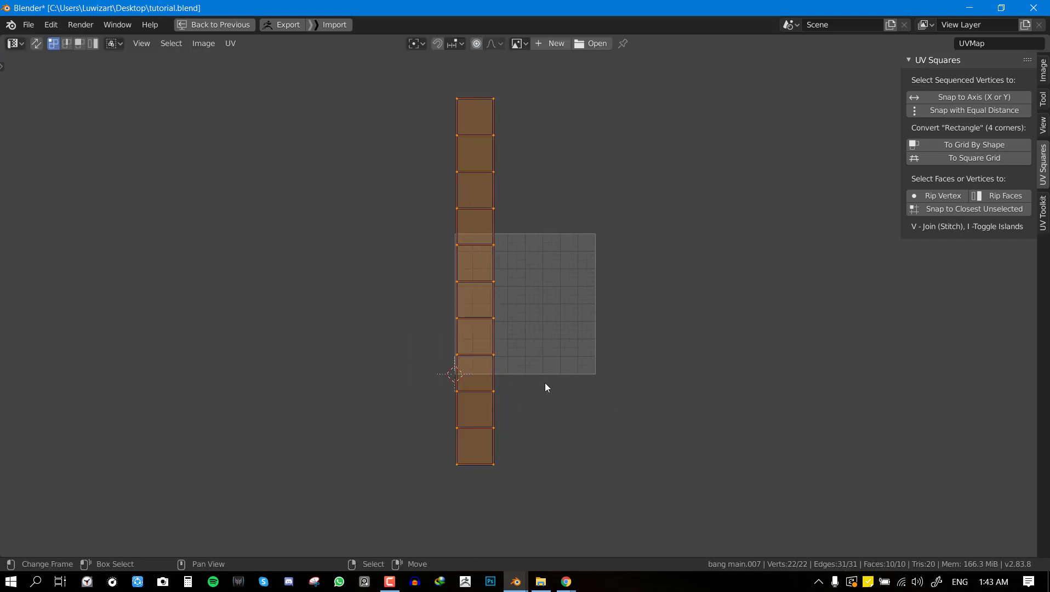
{"action": "scroll", "coordinate": [545, 387], "scroll_direction": "up", "scroll_amount": 2}
{"action": "key", "text": "s"}
{"action": "left_click", "coordinate": [473, 347]}
- Position the UV strip near the UV square's left edge, enlarge it to almost full height, and save the file
{"action": "key", "text": "g"}
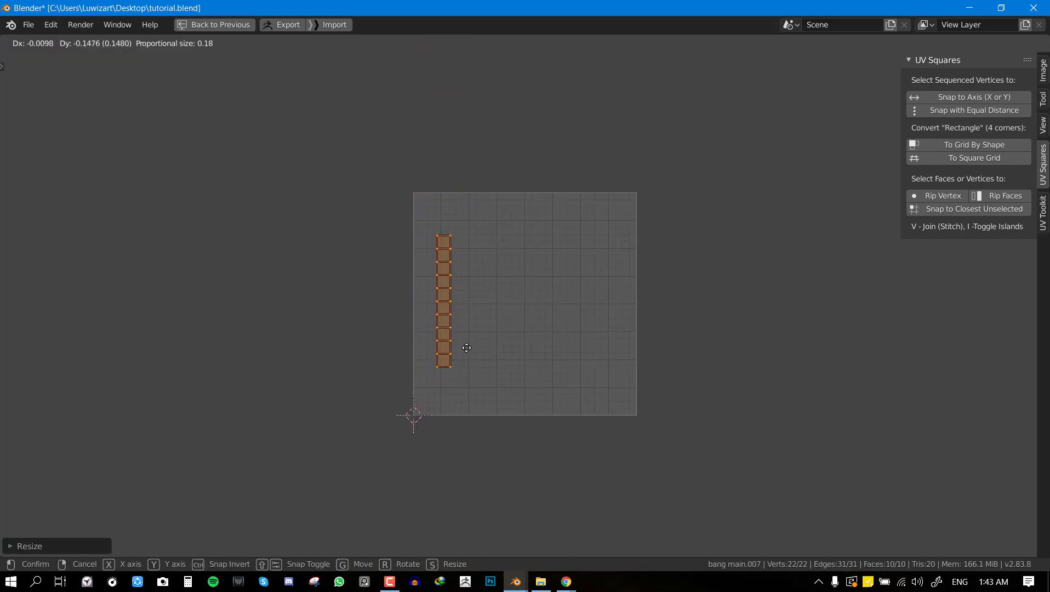
{"action": "key", "text": "s"}
{"action": "left_click", "coordinate": [492, 365]}
{"action": "scroll", "coordinate": [495, 363], "scroll_direction": "up", "scroll_amount": 1}
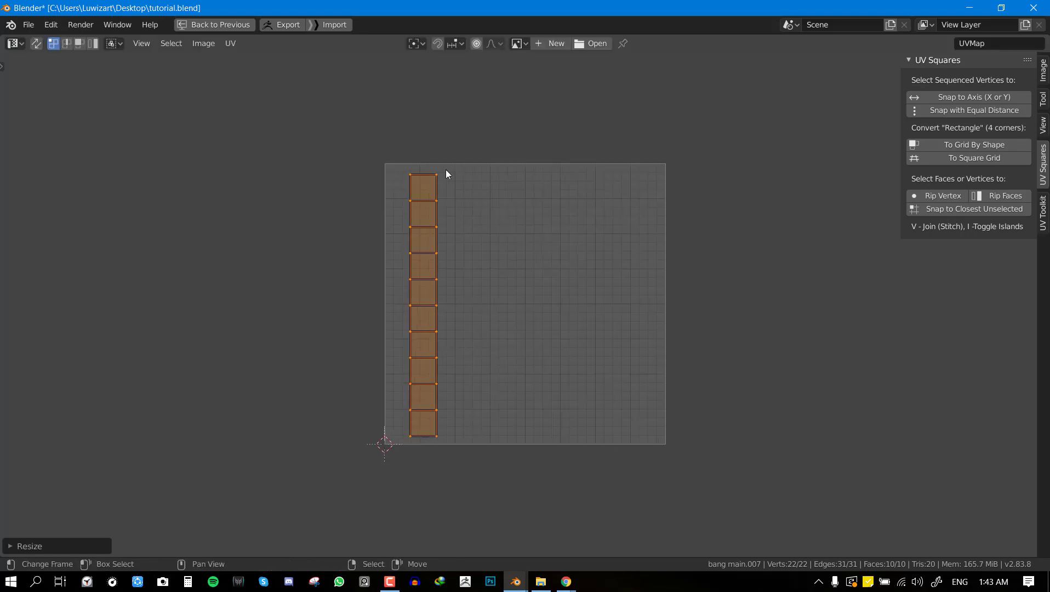
{"action": "scroll", "coordinate": [470, 302], "scroll_direction": "down", "scroll_amount": 2}
{"action": "scroll", "coordinate": [506, 158], "scroll_direction": "up", "scroll_amount": 2}
{"action": "key", "text": "ctrl+s"}
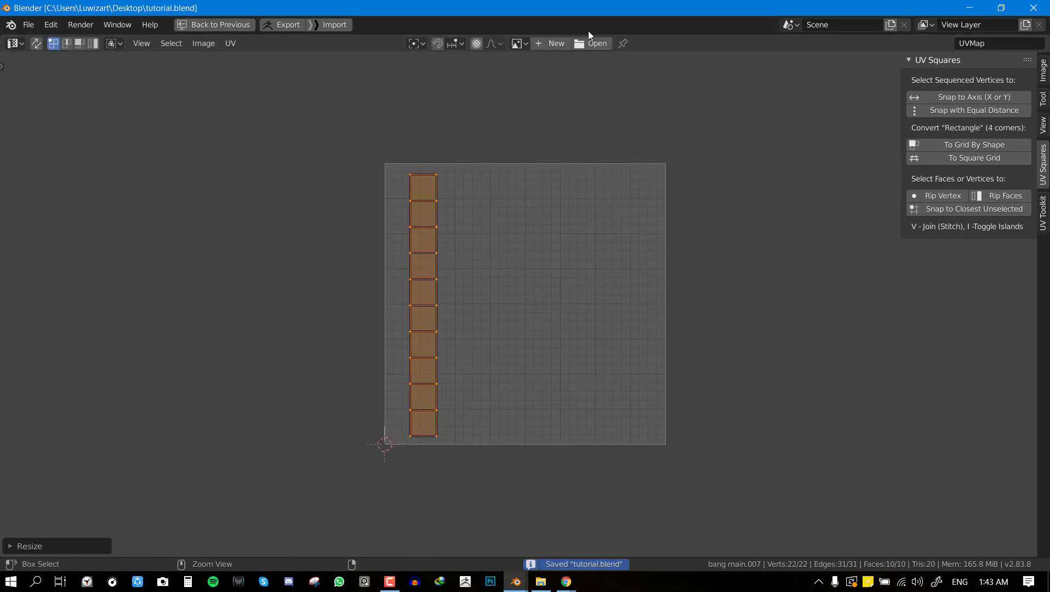
- Load color.png from the desktop's hair card textures folder into the UV editor and save the file
{"action": "left_click", "coordinate": [592, 45]}
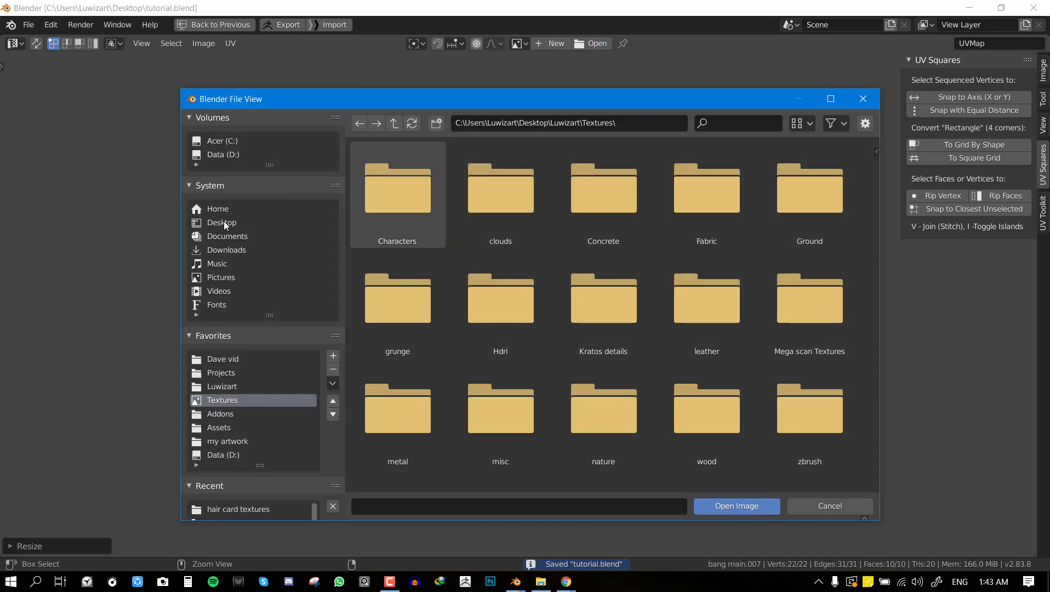
{"action": "left_click", "coordinate": [224, 222]}
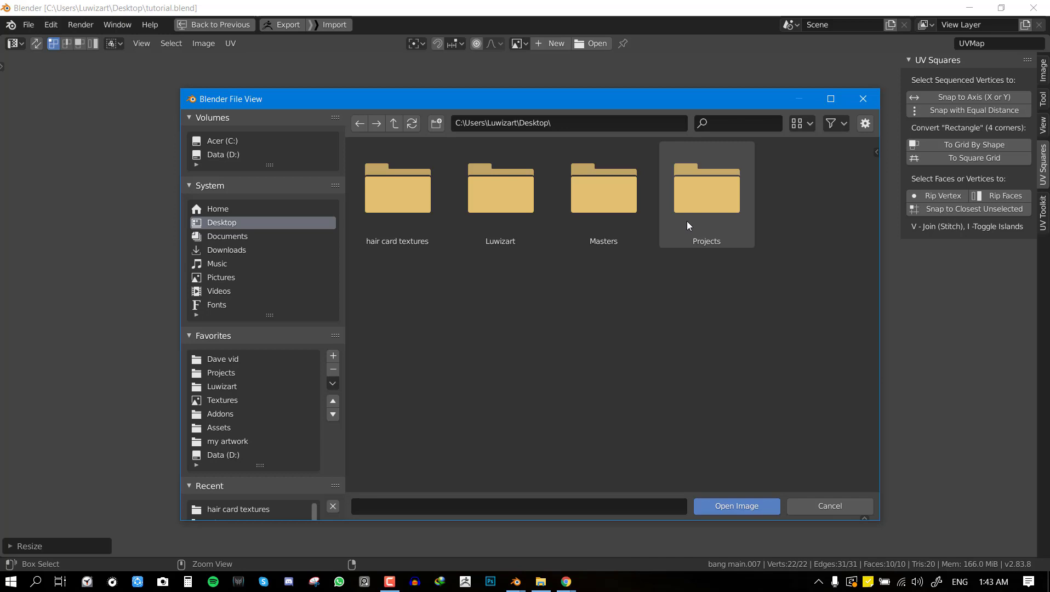
{"action": "left_click", "coordinate": [370, 208]}
{"action": "double_click", "coordinate": [518, 195]}
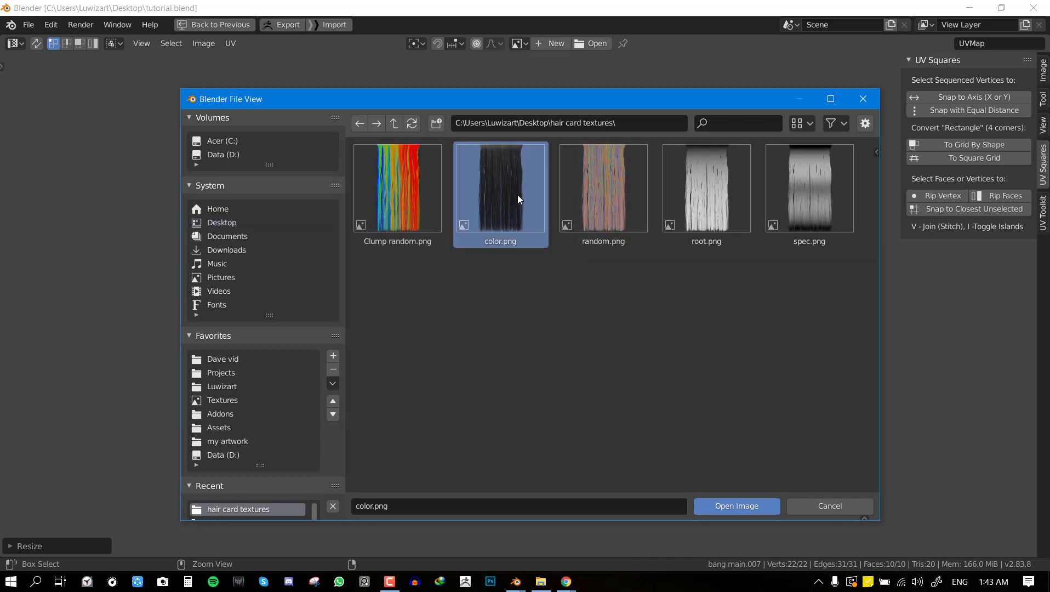
{"action": "scroll", "coordinate": [501, 263], "scroll_direction": "down", "scroll_amount": 5}
{"action": "key", "text": "ctrl+s"}
- Hide the sidebar and move the UV strip onto the middle of the hair texture
{"action": "scroll", "coordinate": [508, 264], "scroll_direction": "up", "scroll_amount": 8}
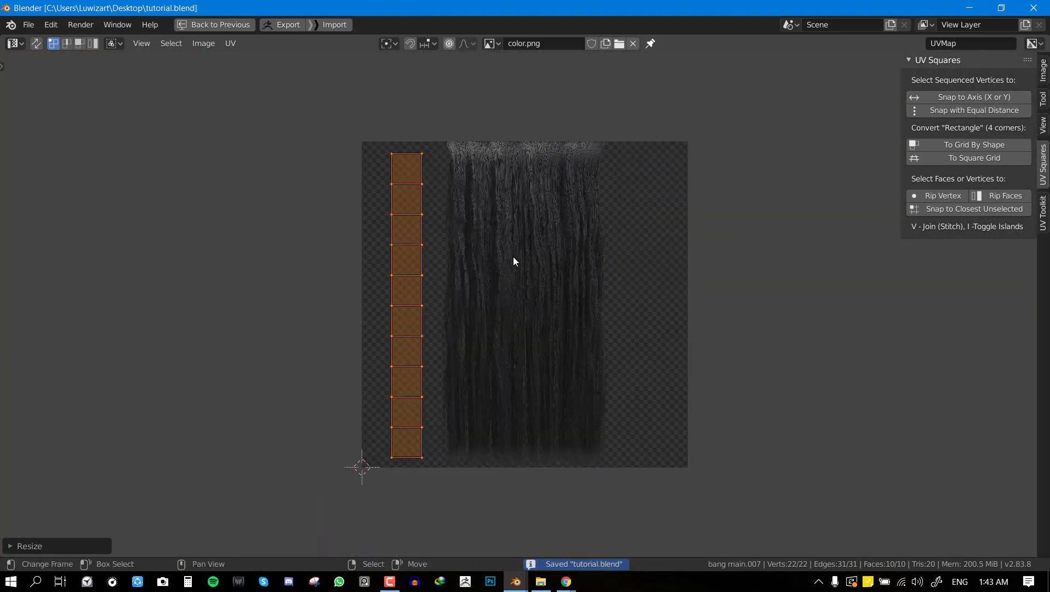
{"action": "scroll", "coordinate": [532, 261], "scroll_direction": "down", "scroll_amount": 3}
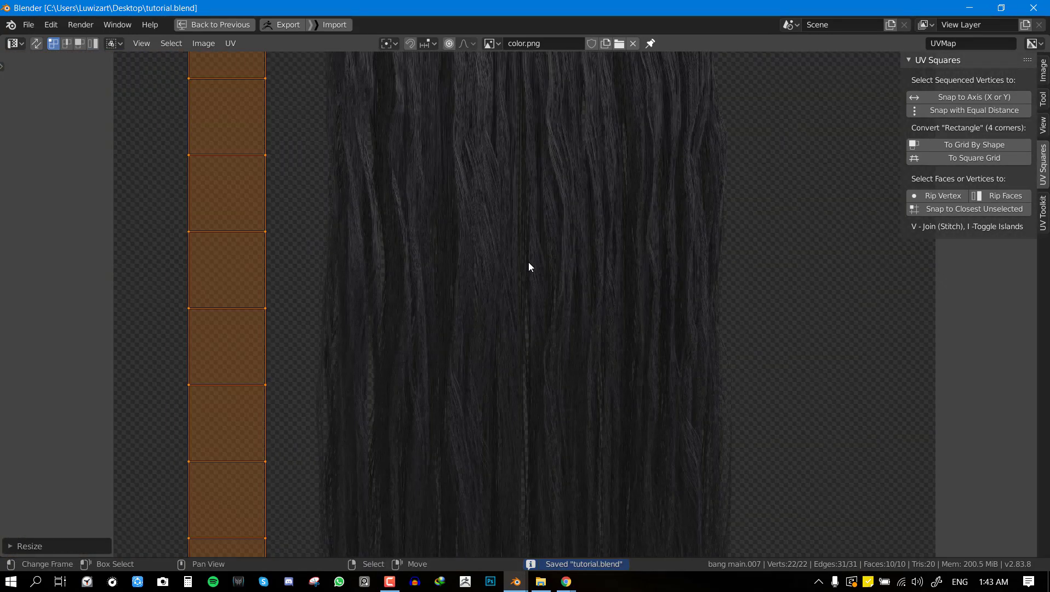
{"action": "key", "text": "n"}
{"action": "middle_click_drag", "start_coordinate": [507, 318], "coordinate": [481, 82]}
{"action": "scroll", "coordinate": [500, 156], "scroll_direction": "down", "scroll_amount": 2}
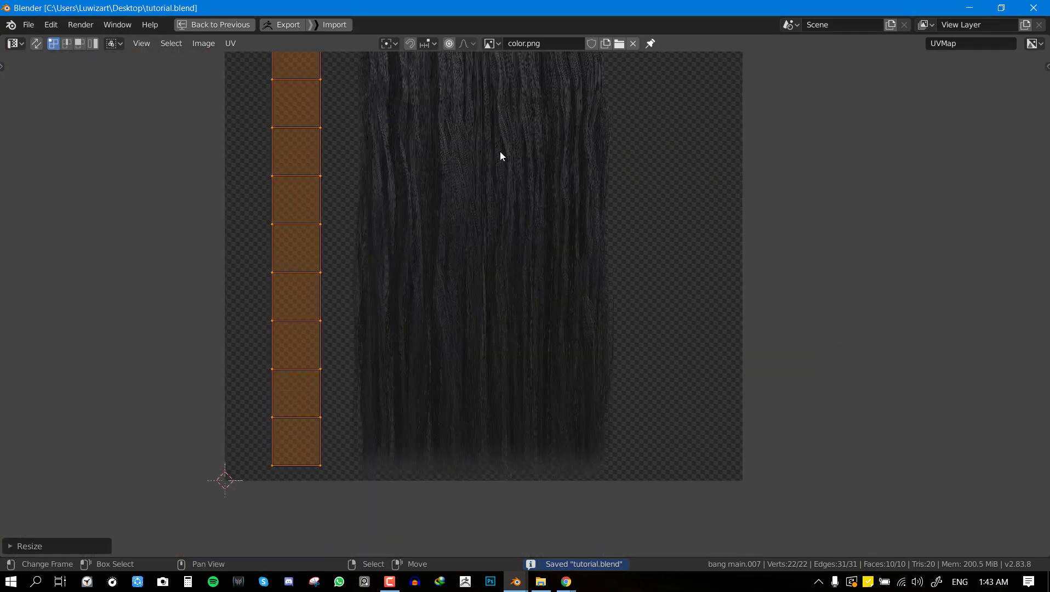
{"action": "middle_click_drag", "start_coordinate": [500, 156], "coordinate": [536, 305]}
{"action": "key", "text": "g"}
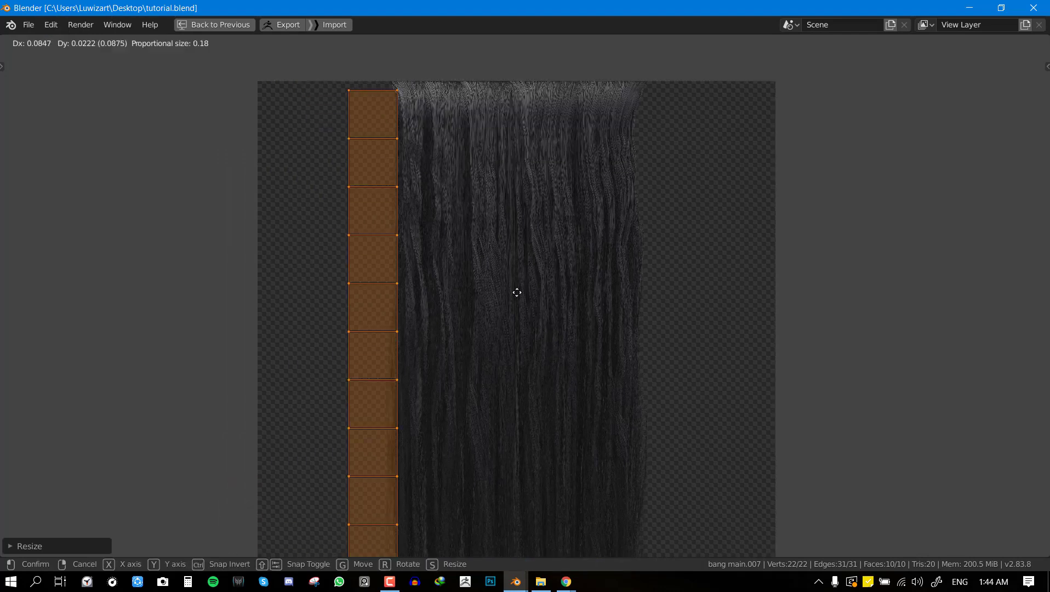
{"action": "left_click", "coordinate": [543, 295]}
- Widen the UV strip along X to span most of the hair texture and center it over the hair
{"action": "key", "text": "s"}
{"action": "key", "text": "x"}
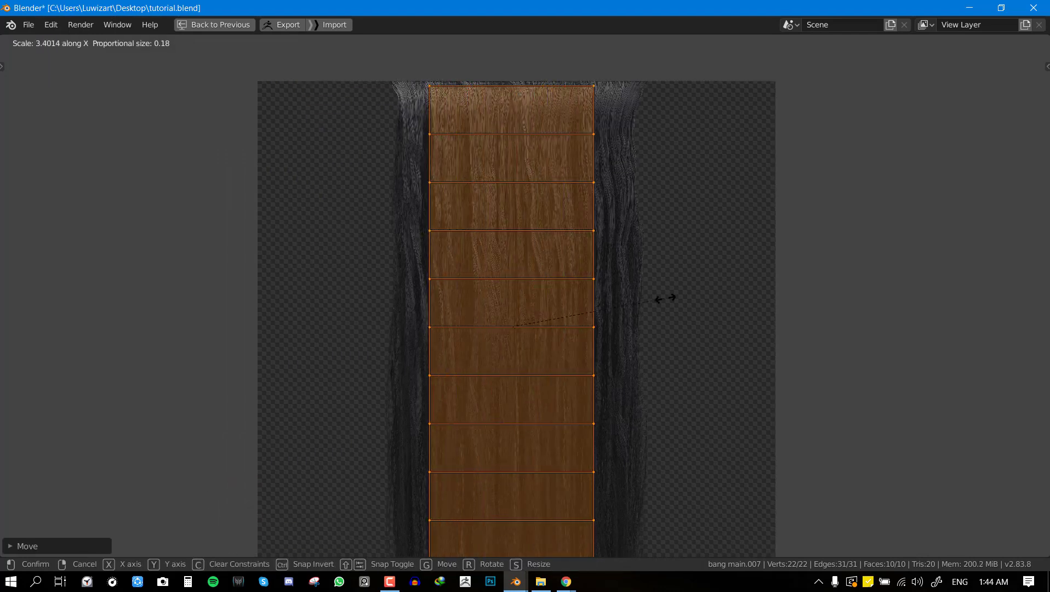
{"action": "left_click", "coordinate": [685, 304]}
{"action": "key", "text": "g"}
{"action": "left_click", "coordinate": [597, 306]}
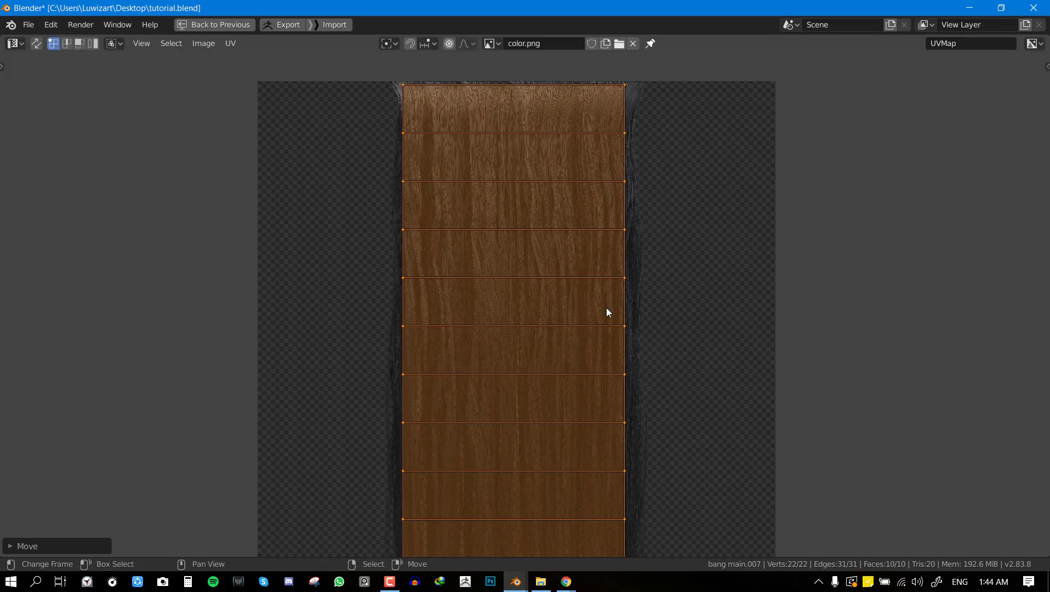
- Scale the UV strip up to cover the hair texture's full width, and return to Object Mode in the split layout
{"action": "key", "text": "s"}
{"action": "left_click", "coordinate": [620, 284]}
{"action": "key", "text": "s"}
{"action": "left_click", "coordinate": [630, 242]}
{"action": "key", "text": "ctrl+space"}
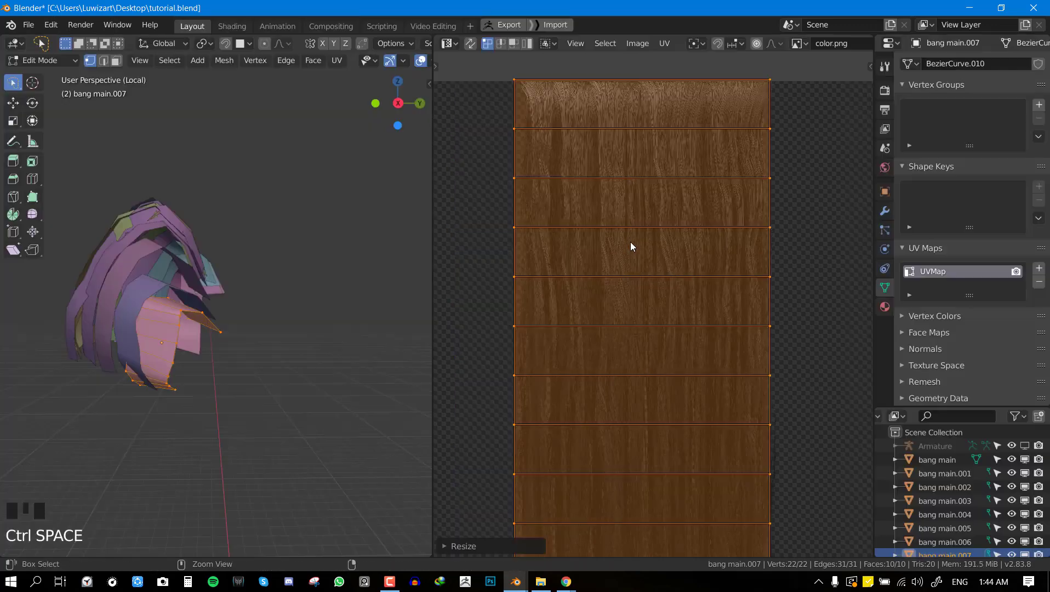
{"action": "key", "text": "Tab"}
{"action": "middle_click_drag", "start_coordinate": [264, 307], "coordinate": [238, 328]}
{"action": "scroll", "coordinate": [237, 329], "scroll_direction": "up", "scroll_amount": 2}
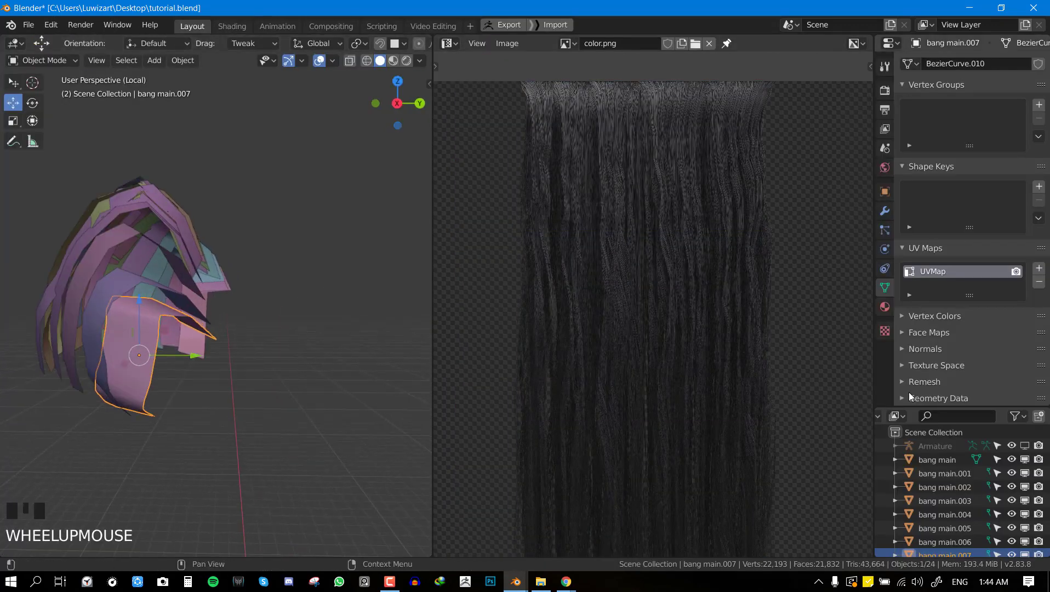
- Set the solid viewport shading color to Material
{"action": "left_click", "coordinate": [419, 60]}
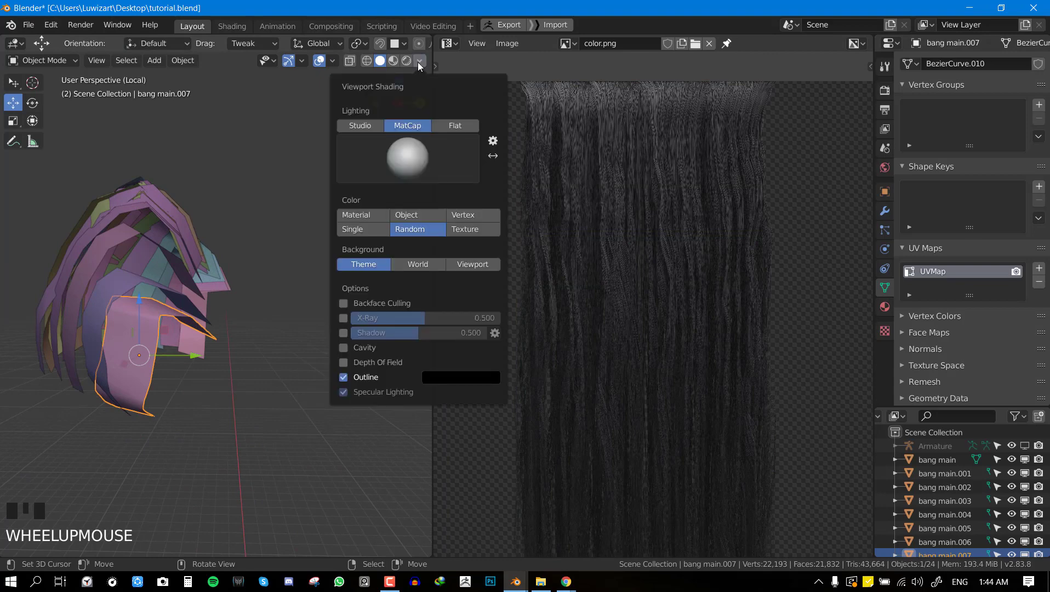
{"action": "left_click", "coordinate": [359, 229]}
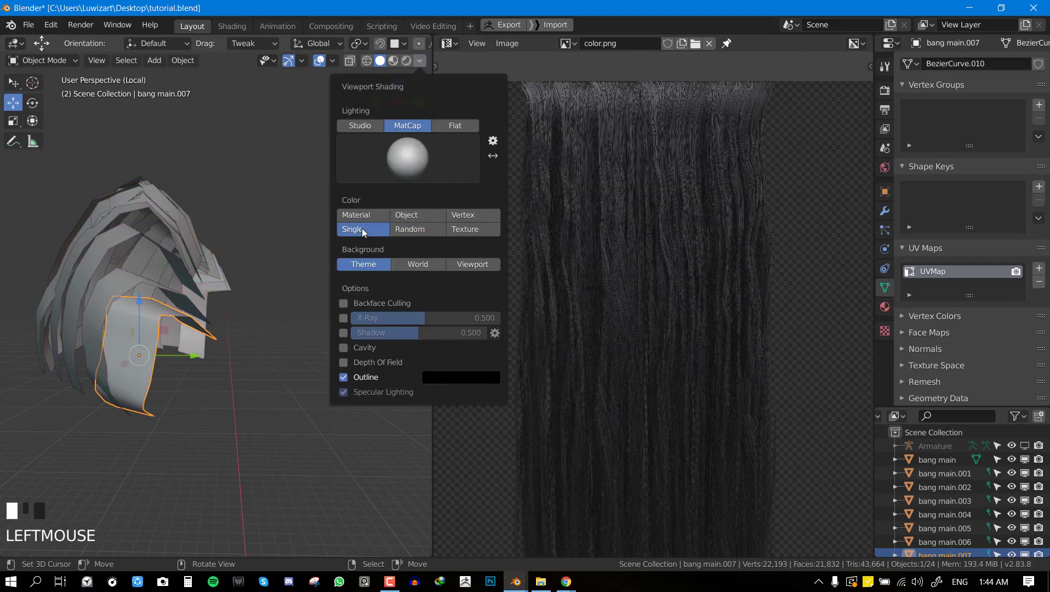
{"action": "left_click", "coordinate": [884, 310]}
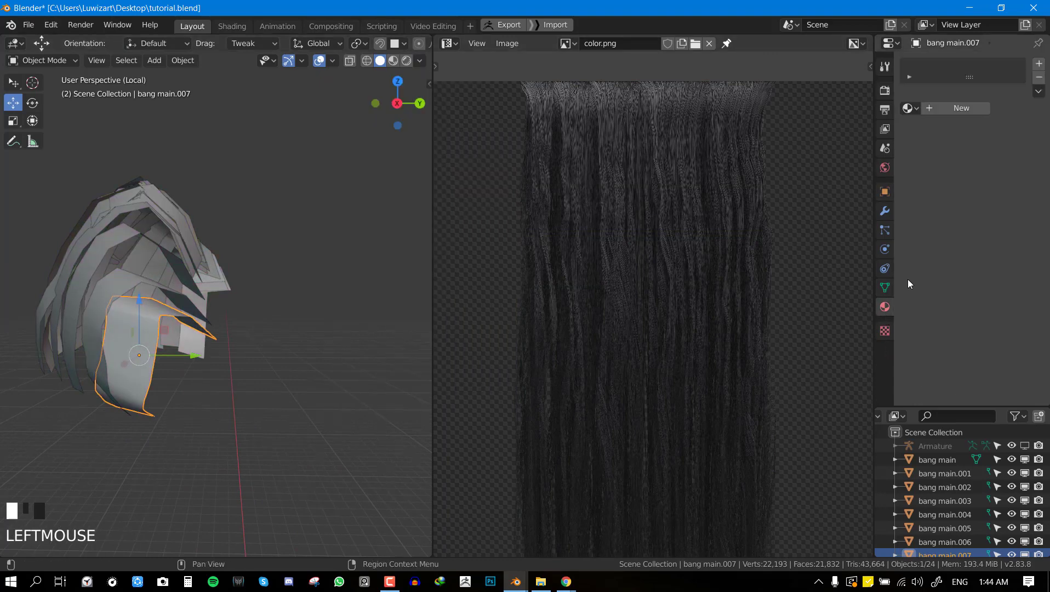
{"action": "left_click", "coordinate": [416, 64]}
{"action": "left_click", "coordinate": [371, 216]}
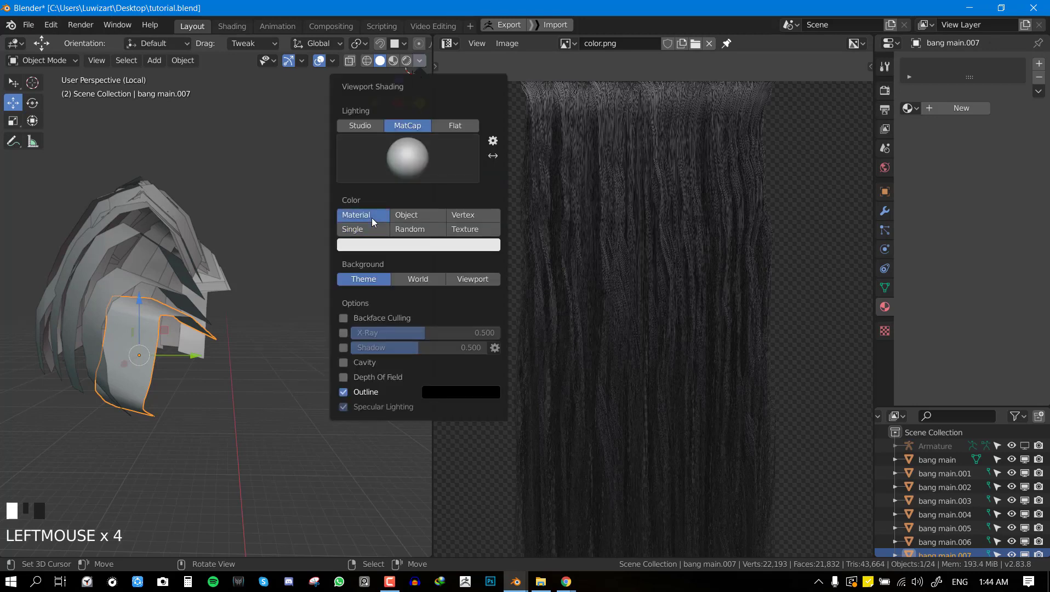
- Create a new material on the selected fringe strip and name it "hair card"
{"action": "left_click", "coordinate": [956, 109]}
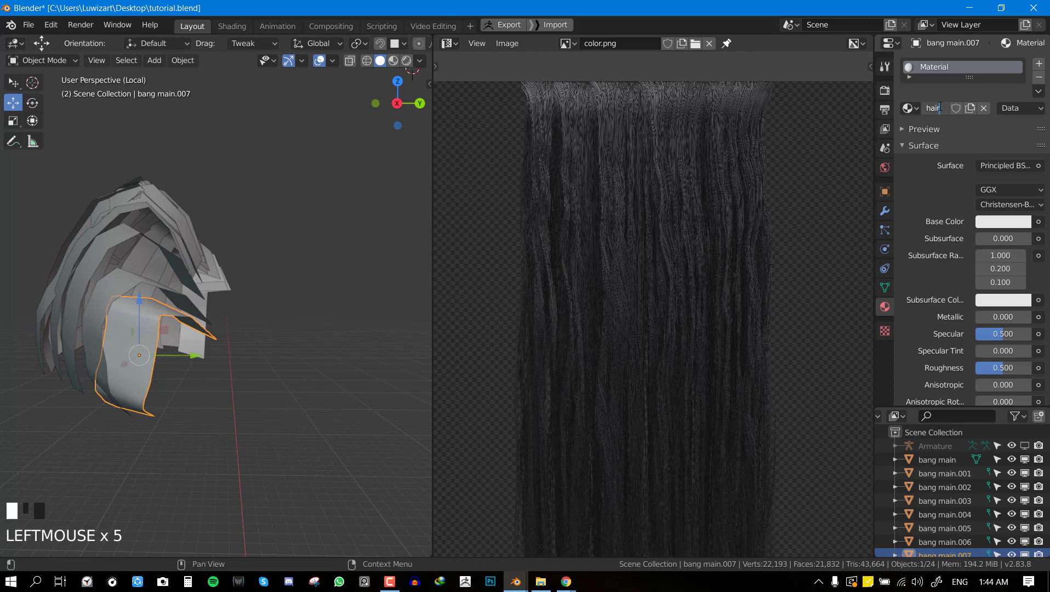
{"action": "type", "text": "d"}
{"action": "key", "text": "Return"}
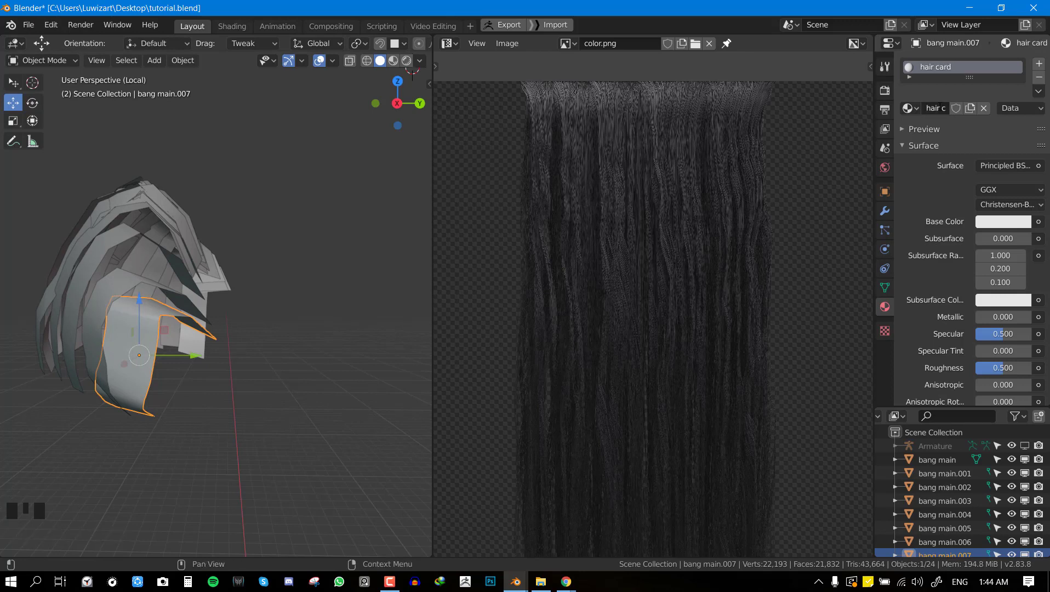
- Add an Image Texture to the material's Base Color and assign the loaded color.png to it
{"action": "left_click", "coordinate": [1038, 222]}
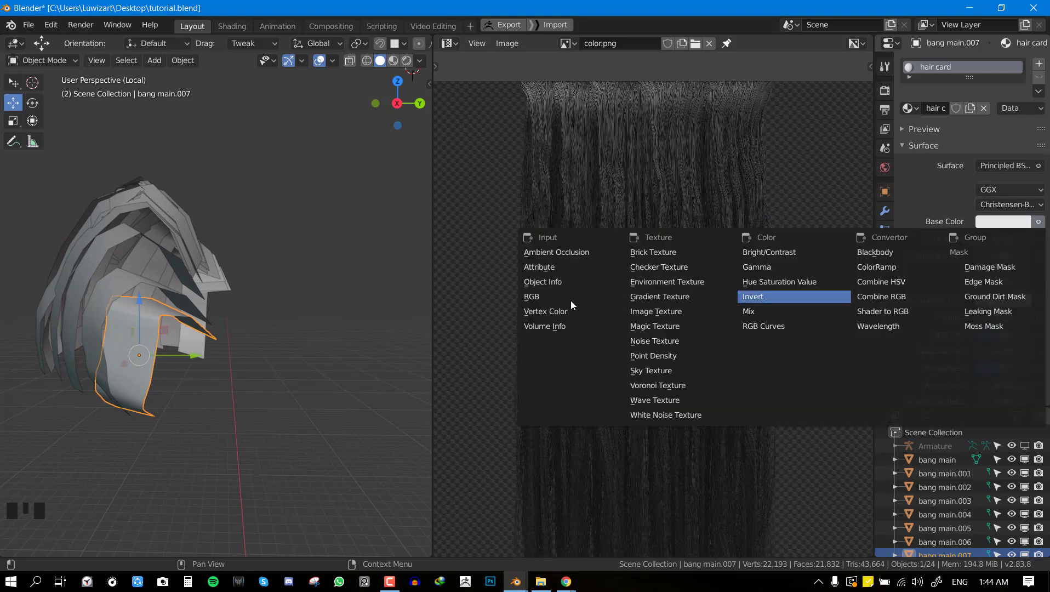
{"action": "left_click", "coordinate": [640, 309]}
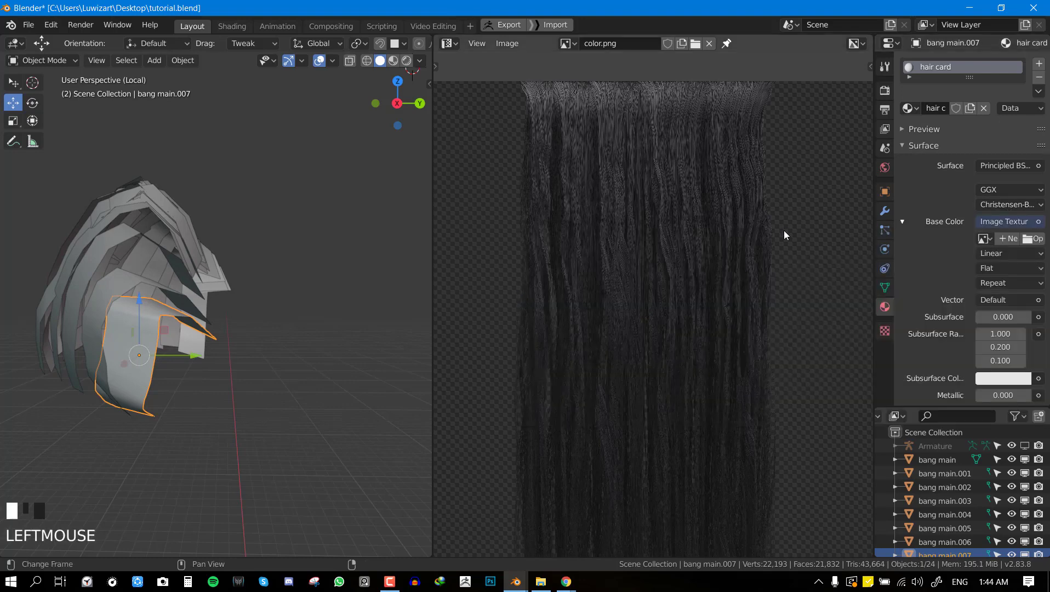
{"action": "left_click", "coordinate": [984, 240]}
{"action": "left_click", "coordinate": [912, 286]}
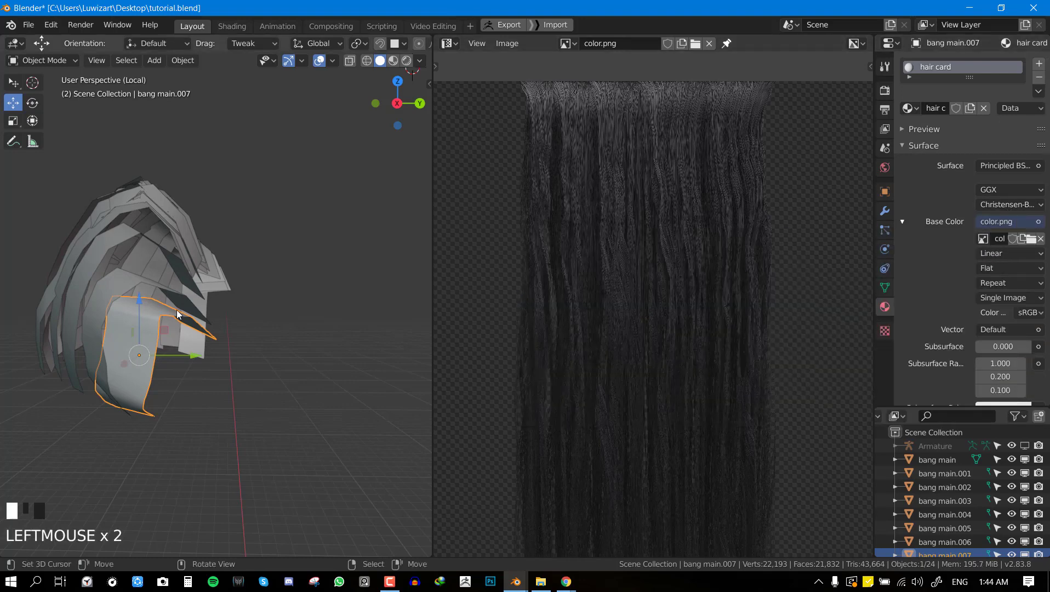
- Set the solid viewport's colour display to Texture and put the bang main.007 hair card into Edit Mode
{"action": "middle_click_drag", "start_coordinate": [181, 313], "coordinate": [204, 311]}
{"action": "left_click", "coordinate": [421, 60]}
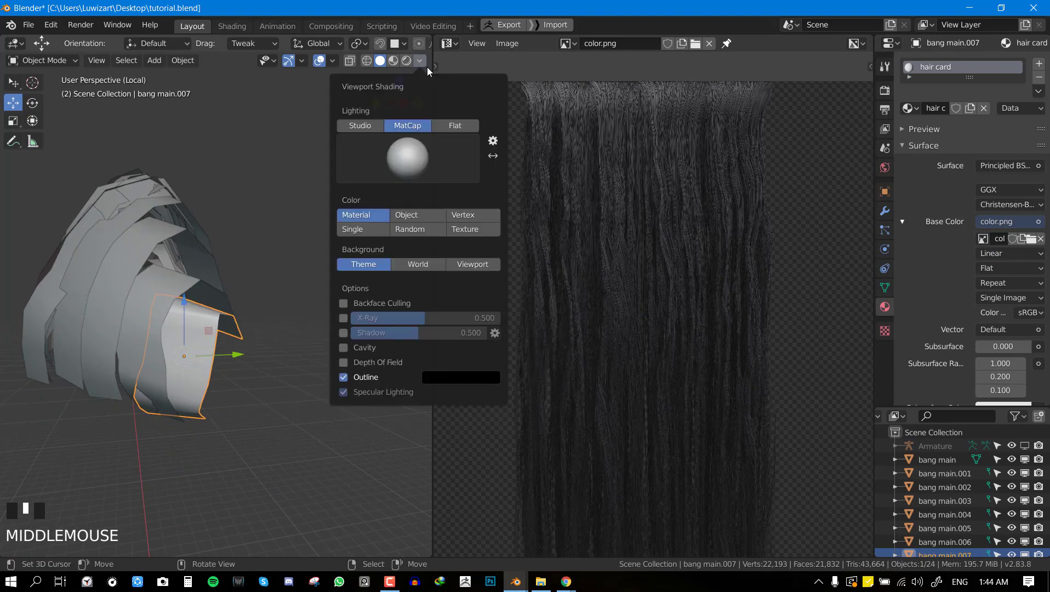
{"action": "left_click", "coordinate": [422, 61]}
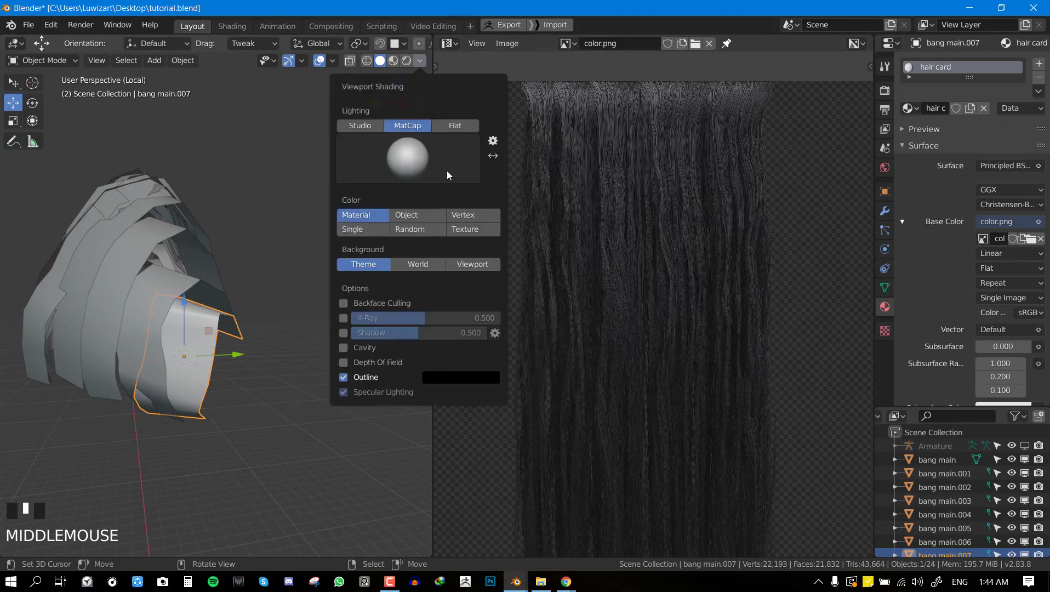
{"action": "left_click", "coordinate": [465, 232]}
{"action": "scroll", "coordinate": [195, 332], "scroll_direction": "up", "scroll_amount": 4}
{"action": "scroll", "coordinate": [182, 365], "scroll_direction": "down", "scroll_amount": 1}
{"action": "middle_click_drag", "start_coordinate": [184, 389], "coordinate": [326, 289]}
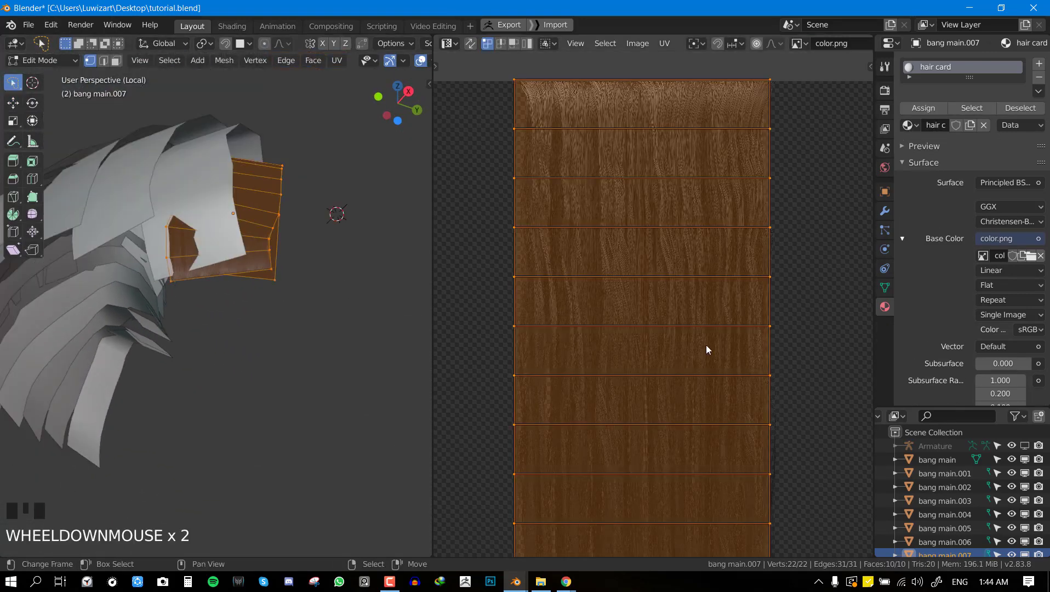
{"action": "scroll", "coordinate": [705, 344], "scroll_direction": "down", "scroll_amount": 2}
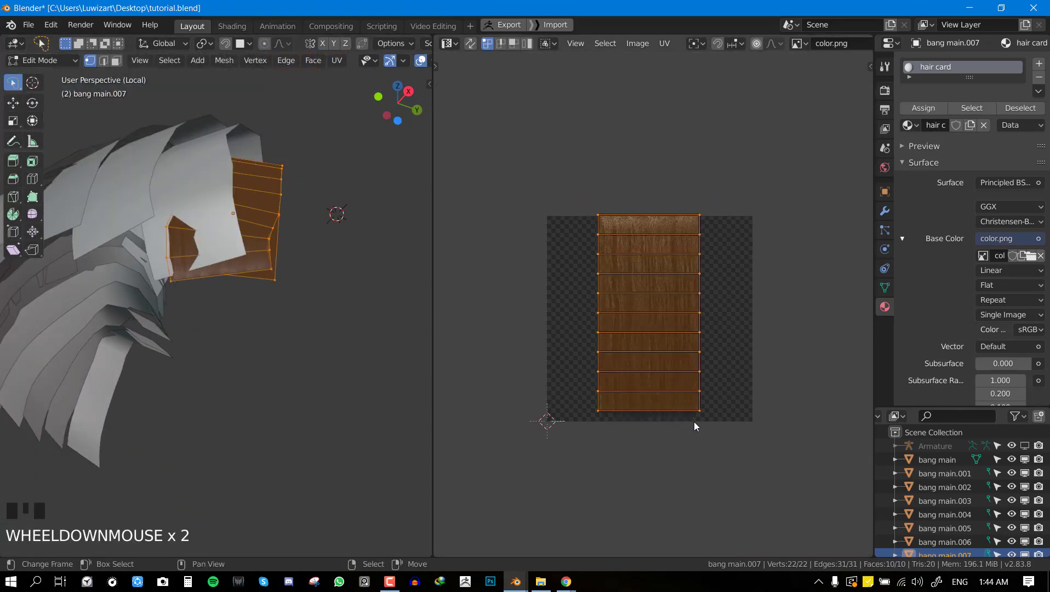
- Try to move the upper-right corner vertex of the card's UV layout outward by about 0.2
{"action": "key", "text": "alt+a"}
{"action": "middle_click_drag", "start_coordinate": [319, 304], "coordinate": [698, 222]}
{"action": "right_click_drag", "start_coordinate": [699, 216], "coordinate": [740, 212]}
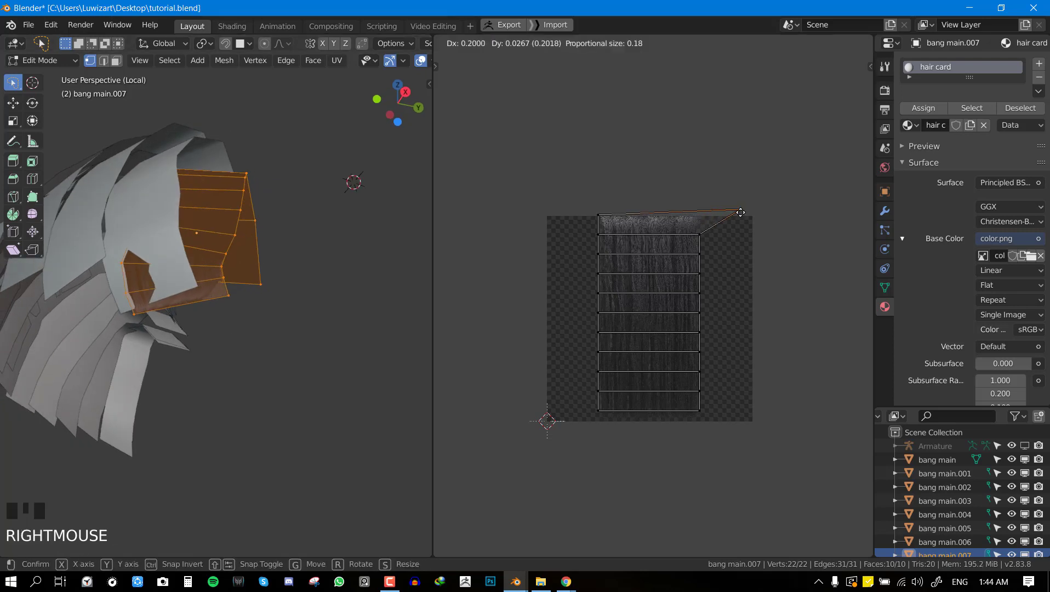
{"action": "scroll", "coordinate": [378, 312], "scroll_direction": "up", "scroll_amount": 2}
{"action": "scroll", "coordinate": [682, 368], "scroll_direction": "up", "scroll_amount": 3}
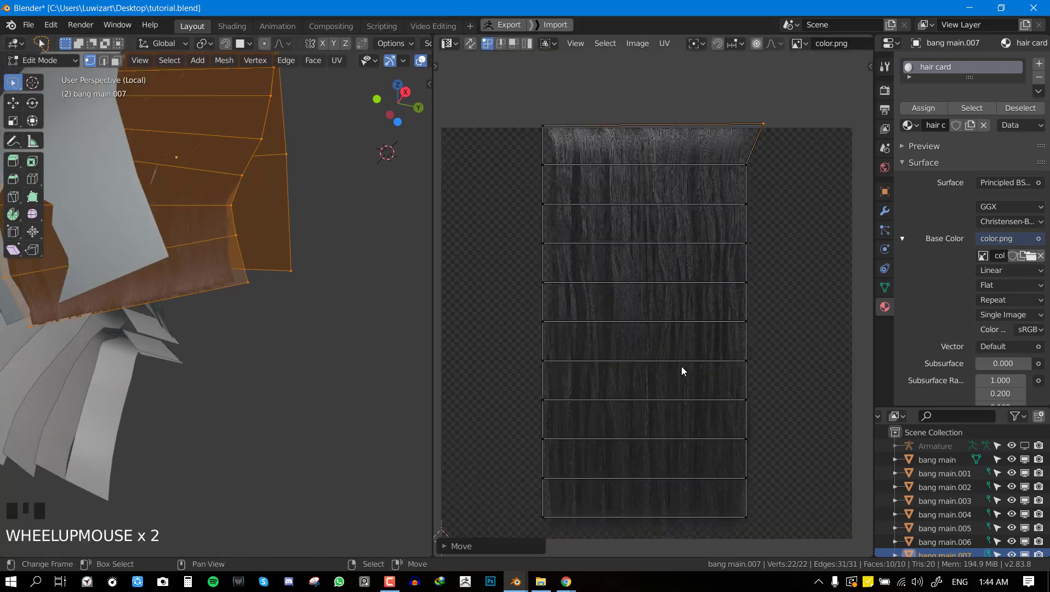
{"action": "key", "text": "ctrl+z"}
- Rotate the card's entire UV layout 180° and check the texture on the card in Object Mode
{"action": "key", "text": "a"}
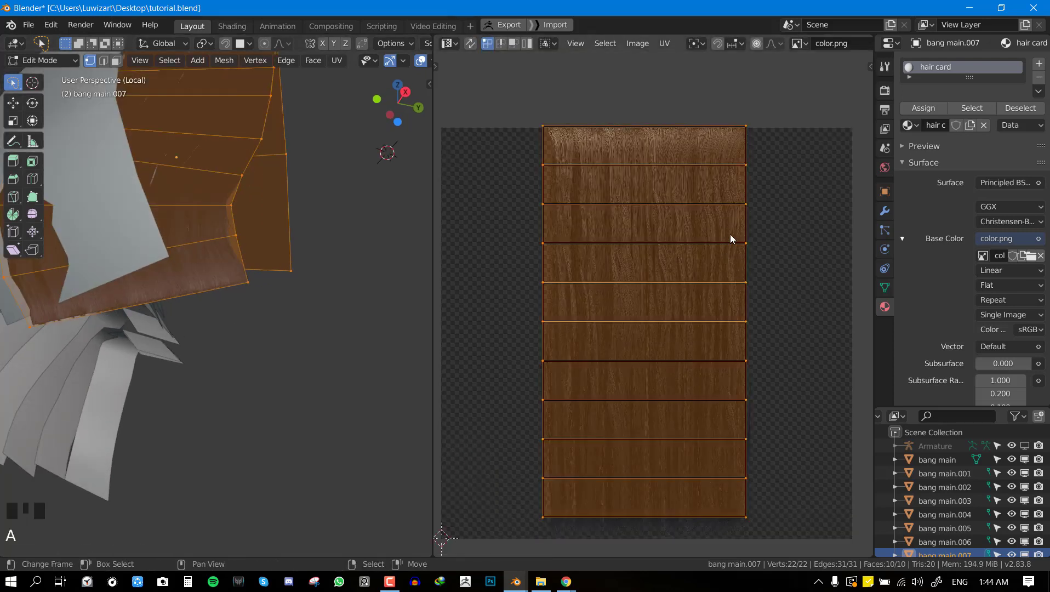
{"action": "type", "text": "r180"}
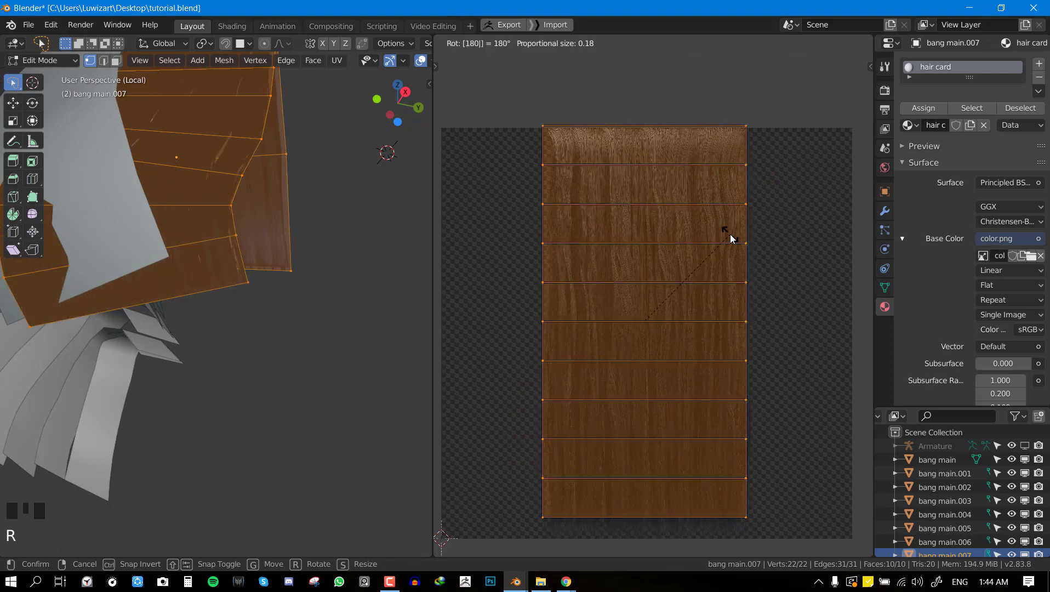
{"action": "left_click", "coordinate": [731, 238]}
{"action": "key", "text": "Tab"}
{"action": "middle_click_drag", "start_coordinate": [288, 264], "coordinate": [290, 287]}
{"action": "key", "text": "alt+a"}
{"action": "right_click", "coordinate": [307, 308]}
{"action": "scroll", "coordinate": [333, 337], "scroll_direction": "down", "scroll_amount": 2}
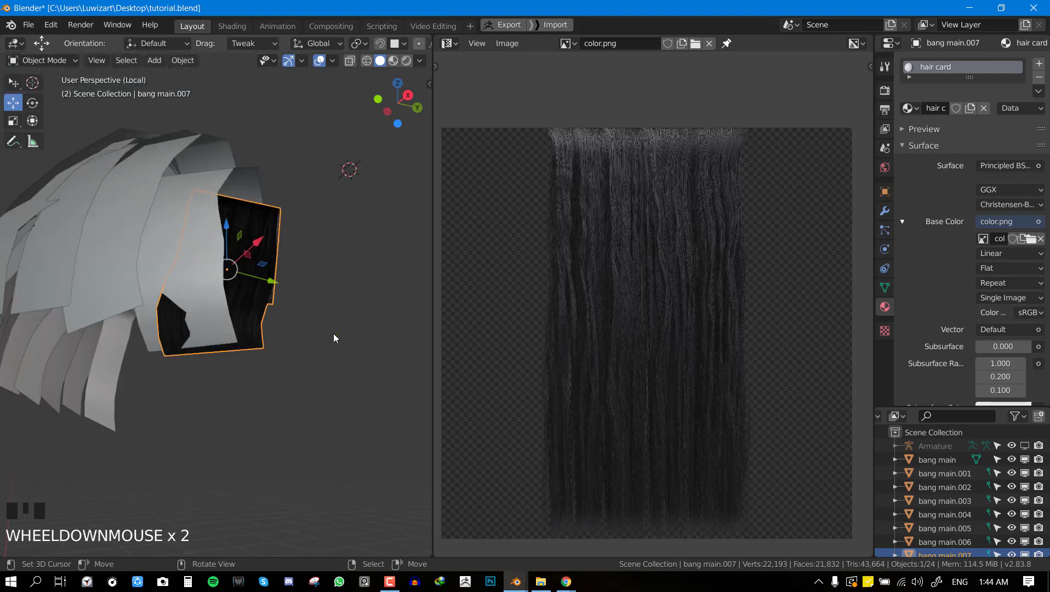
{"action": "mouse_move", "coordinate": [333, 337]}
{"action": "middle_mouse_down"}
{"action": "mouse_move", "coordinate": [350, 342]}
{"action": "mouse_move", "coordinate": [339, 334]}
{"action": "middle_mouse_up"}
{"action": "scroll", "coordinate": [323, 329], "scroll_direction": "up", "scroll_amount": 3}
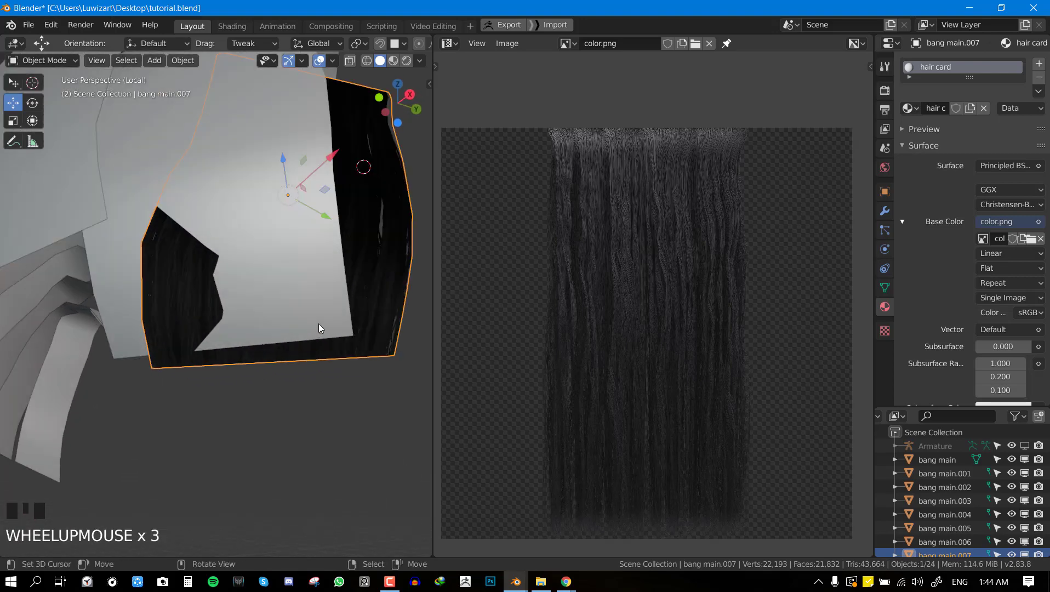
- Re-enter Edit Mode on the card and select the two lowest corner vertices of its UV layout
{"action": "key", "text": "Tab"}
{"action": "right_click", "coordinate": [739, 518]}
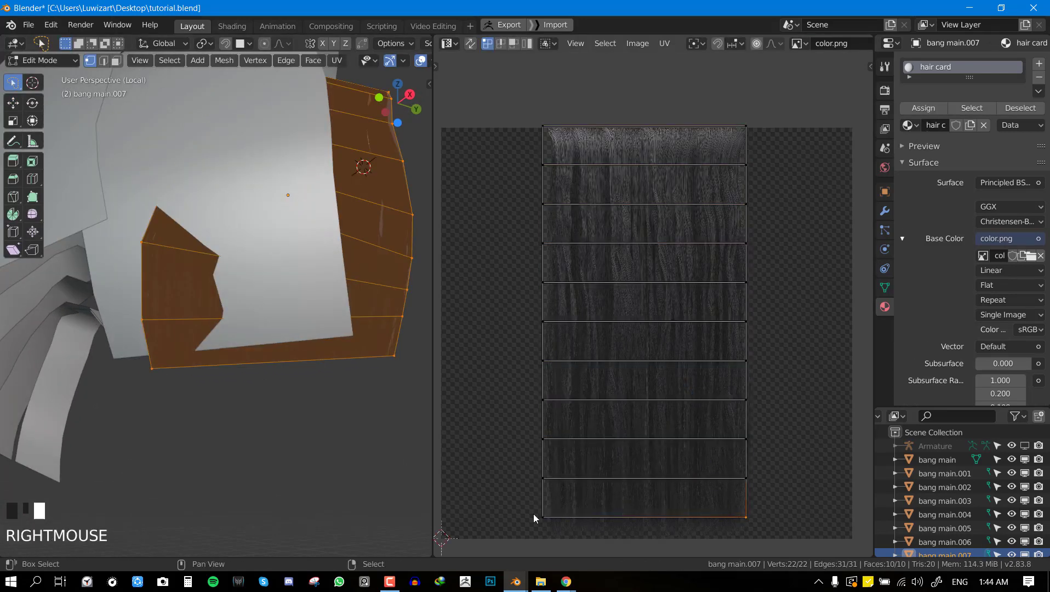
{"action": "right_click", "coordinate": [536, 514], "text": "shift"}
{"action": "middle_click_drag", "start_coordinate": [570, 489], "coordinate": [577, 405]}
{"action": "key", "text": "g"}
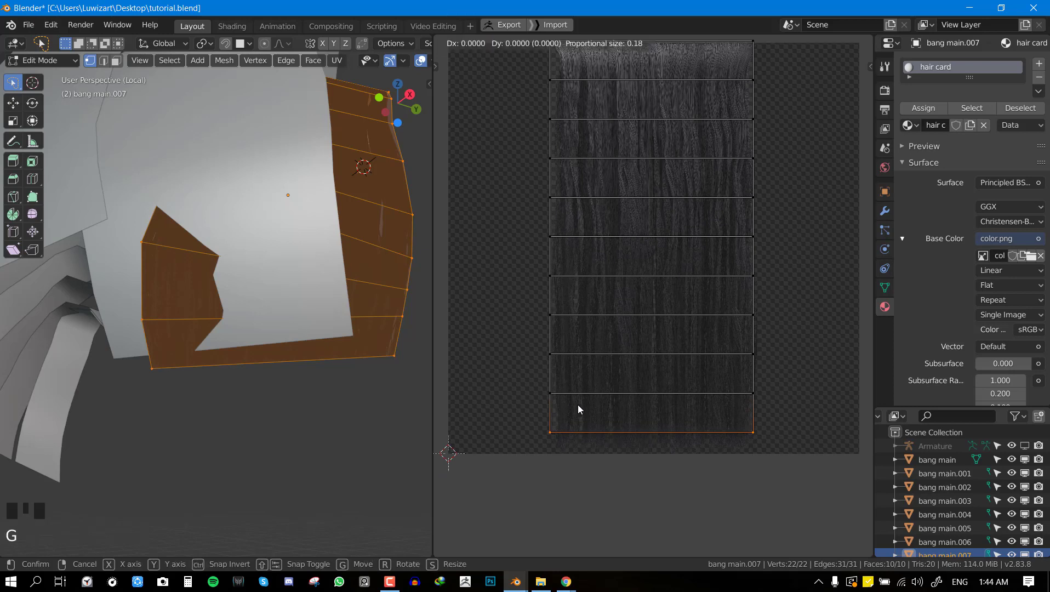
{"action": "key", "text": "y"}
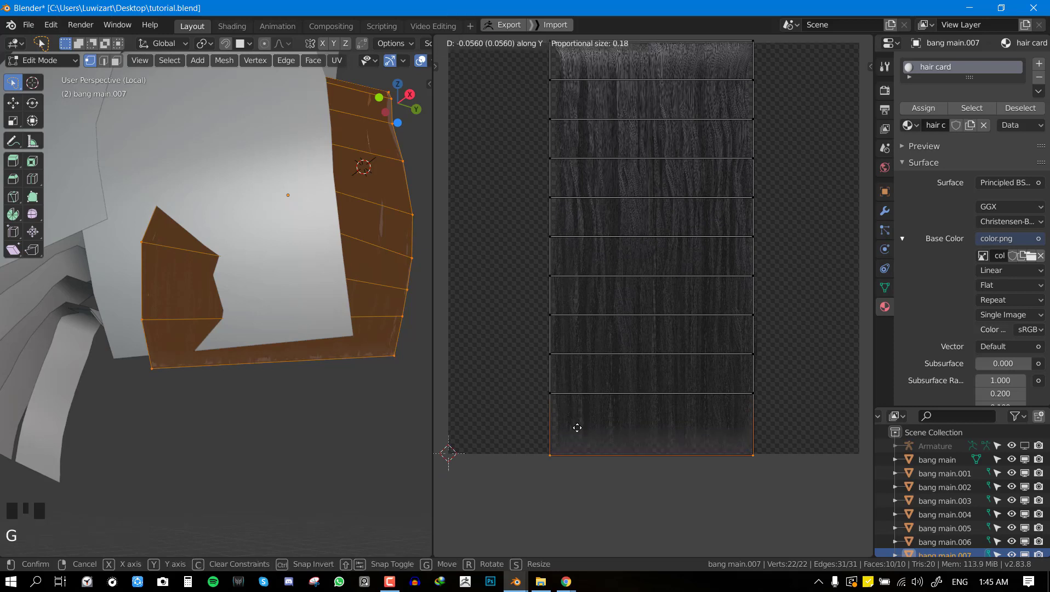
{"action": "left_click", "coordinate": [578, 408]}
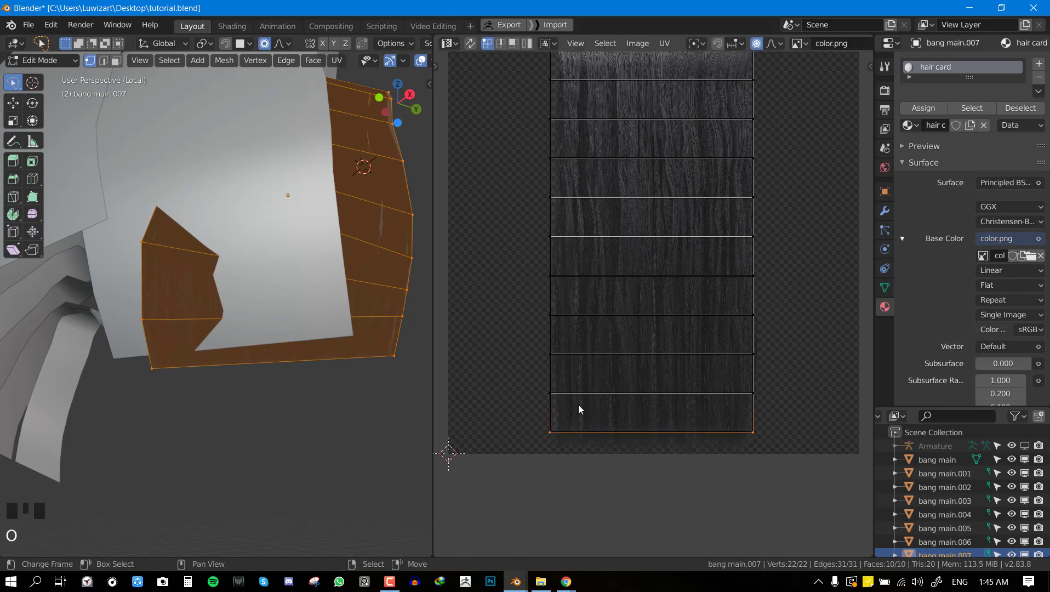
- Move the lowest UV edge down along Y with proportional editing at size 0.75, stretching the layout almost to the texture's lower border
{"action": "key", "text": "g"}
{"action": "key", "text": "y"}
{"action": "scroll", "coordinate": [659, 384], "scroll_direction": "down", "scroll_amount": 4}
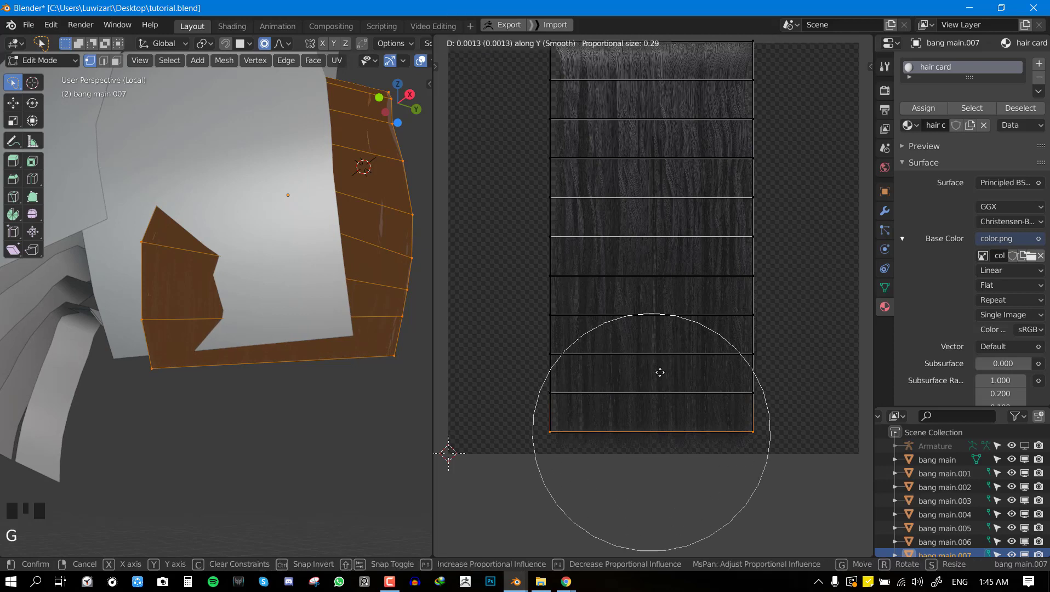
{"action": "scroll", "coordinate": [662, 383], "scroll_direction": "down", "scroll_amount": 7}
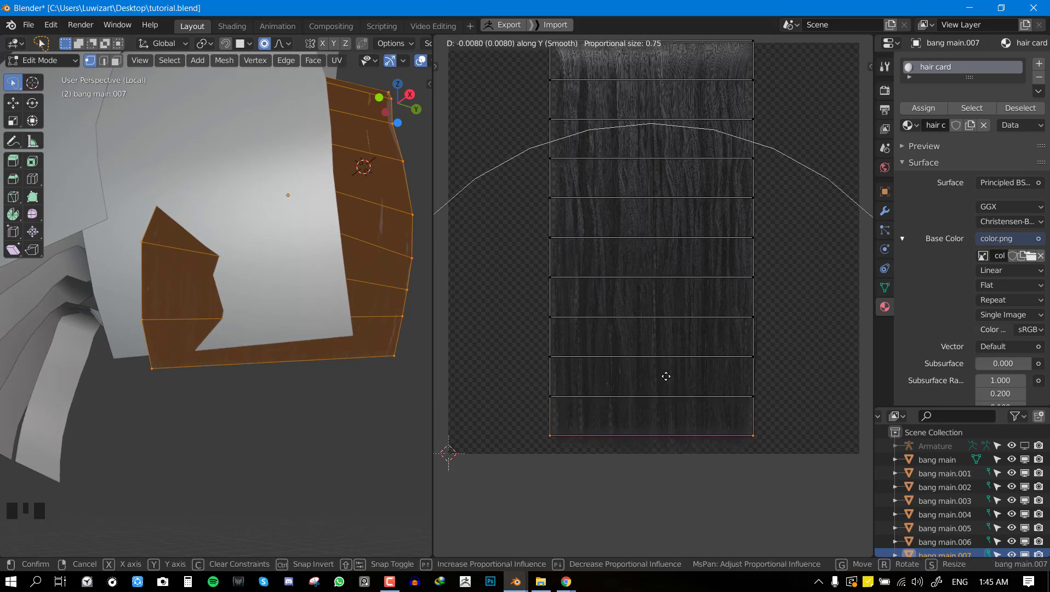
{"action": "left_click", "coordinate": [657, 383]}
{"action": "key", "text": "Tab"}
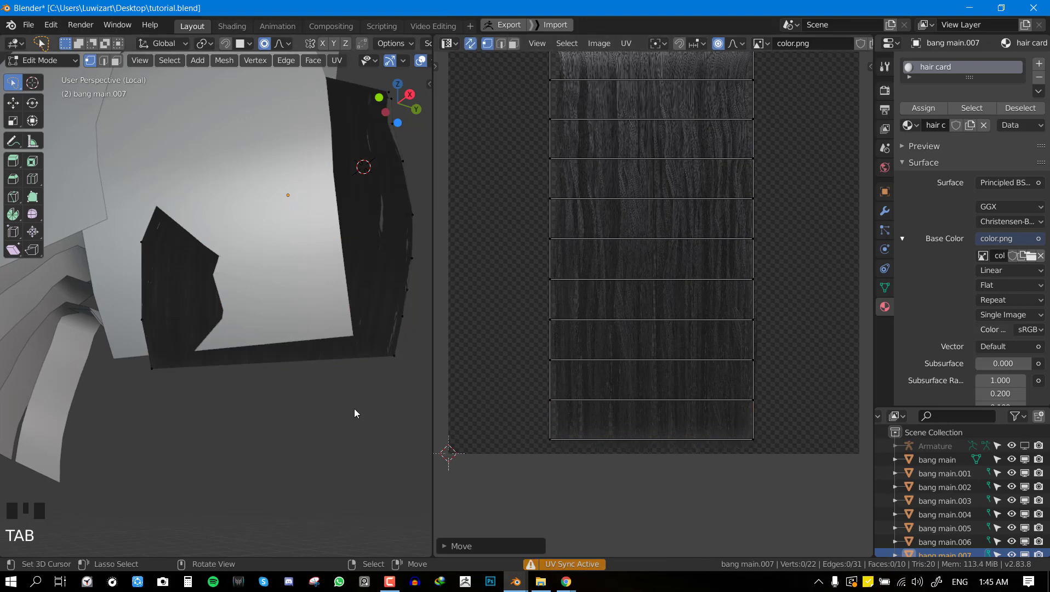
{"action": "key", "text": "Tab"}
{"action": "key", "text": "g"}
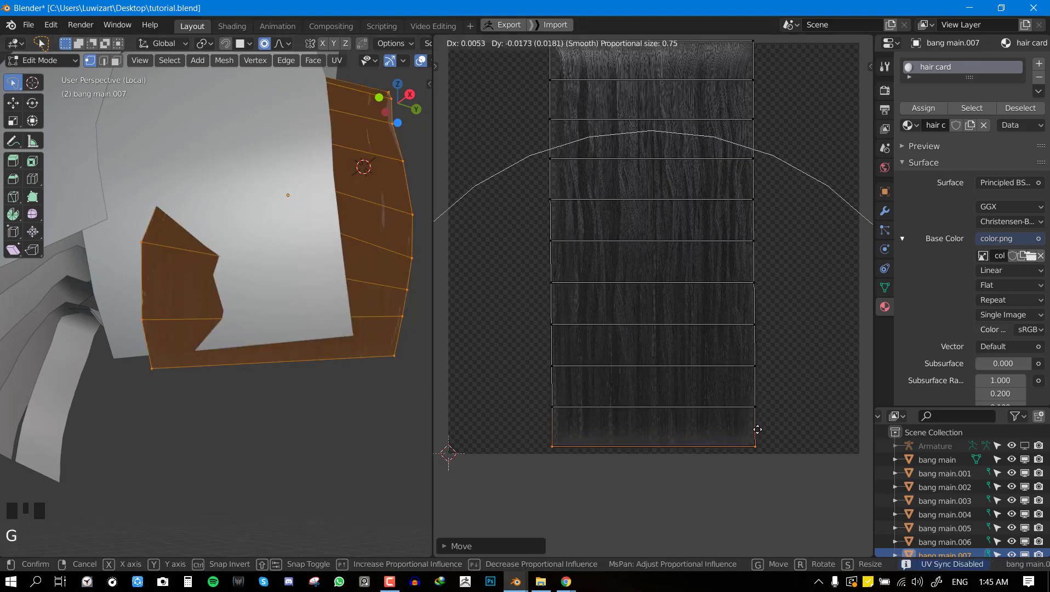
{"action": "key", "text": "y"}
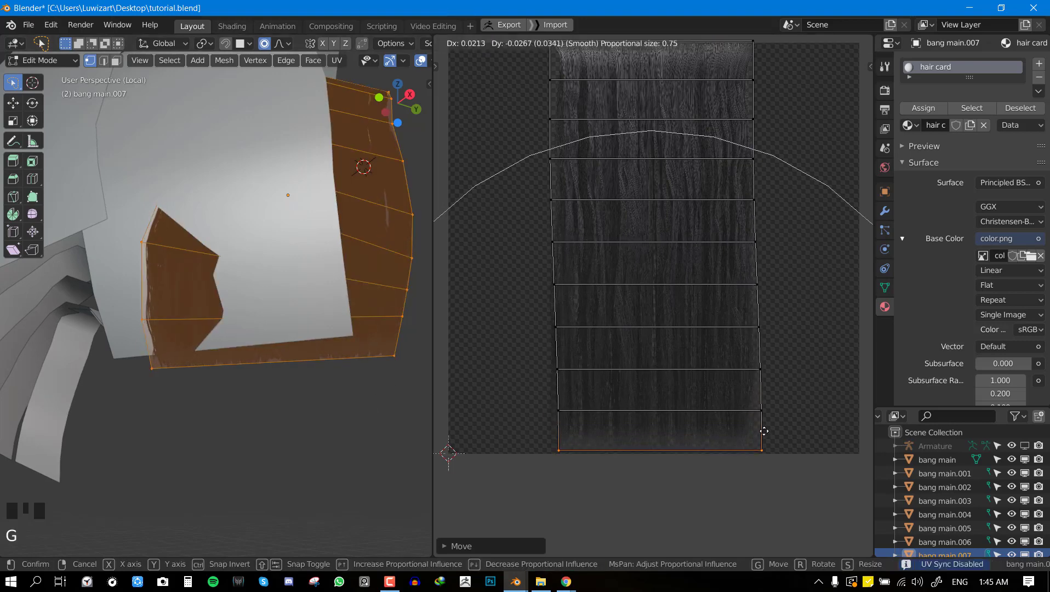
{"action": "left_click", "coordinate": [764, 431]}
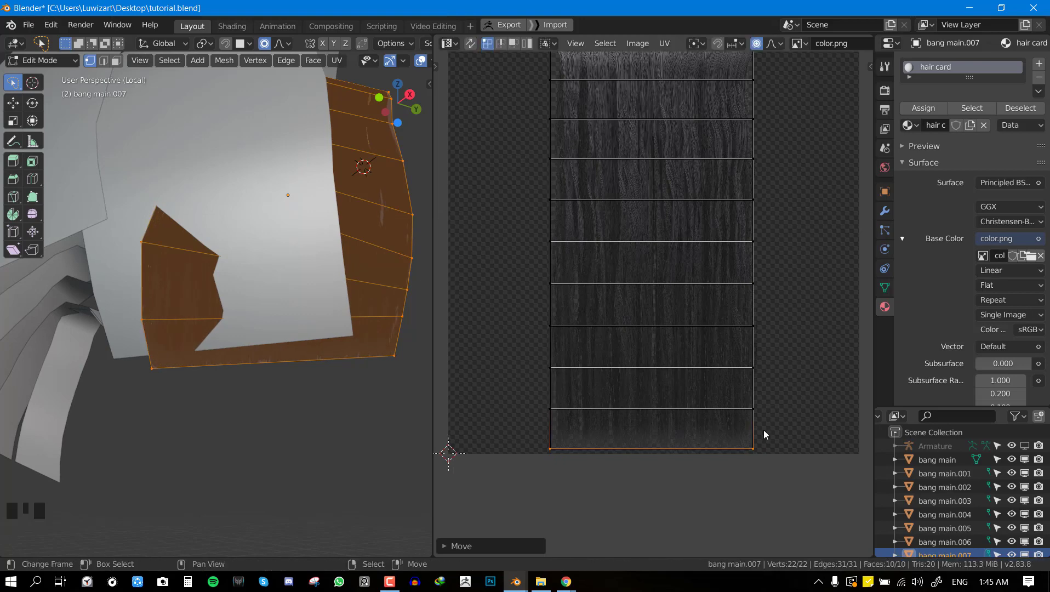
- Leave Edit Mode, hide every other object, and inspect the textured card in a maximized 3D viewport
{"action": "key", "text": "Tab"}
{"action": "scroll", "coordinate": [225, 351], "scroll_direction": "down", "scroll_amount": 4}
{"action": "middle_click_drag", "start_coordinate": [225, 351], "coordinate": [188, 381]}
{"action": "key", "text": "shift+h"}
{"action": "key", "text": "alt+a"}
{"action": "key", "text": "ctrl+space"}
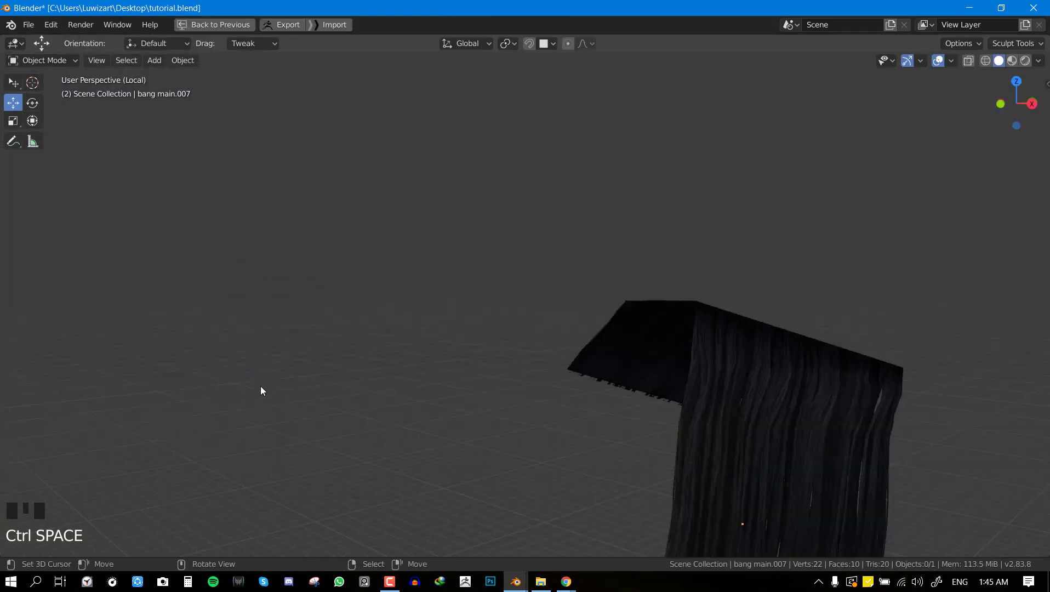
{"action": "middle_click_drag", "start_coordinate": [260, 391], "coordinate": [305, 358]}
{"action": "right_click", "coordinate": [546, 325]}
{"action": "middle_click_drag", "start_coordinate": [546, 325], "coordinate": [527, 298]}
{"action": "key", "text": "alt+a"}
- Exit local view and reveal all hidden objects
{"action": "key", "text": "KP_Divide"}
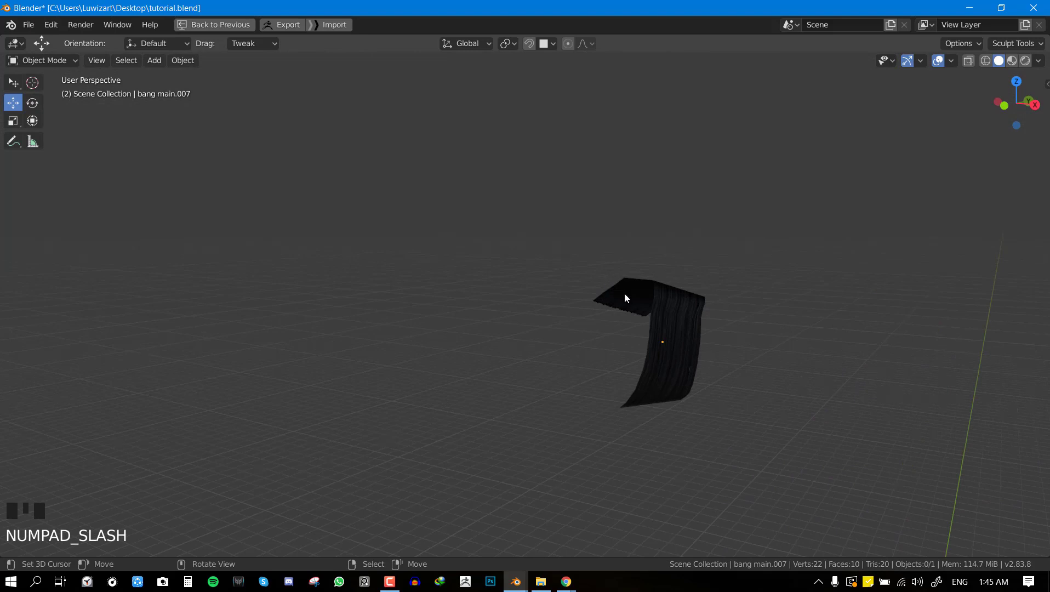
{"action": "key", "text": "alt+h"}
{"action": "middle_click_drag", "start_coordinate": [633, 305], "coordinate": [549, 281]}
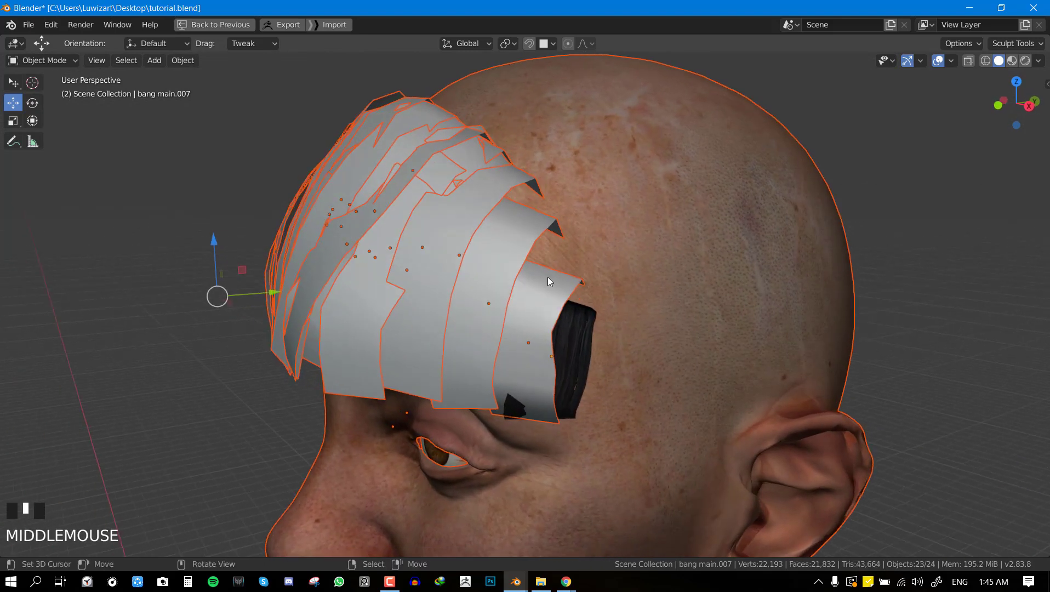
- Hide the head mesh and the eyeball so the hair cards can be selected freely
{"action": "left_click", "coordinate": [659, 181]}
{"action": "key", "text": "KP_3"}
{"action": "scroll", "coordinate": [648, 195], "scroll_direction": "down", "scroll_amount": 3}
{"action": "key", "text": "h"}
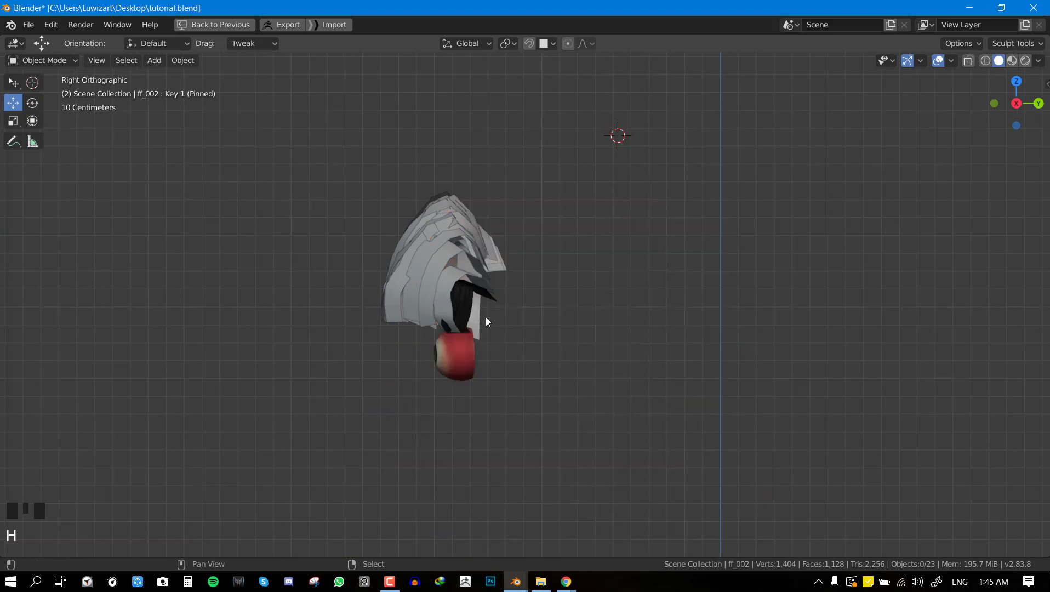
{"action": "right_click", "coordinate": [472, 360]}
{"action": "key", "text": "h"}
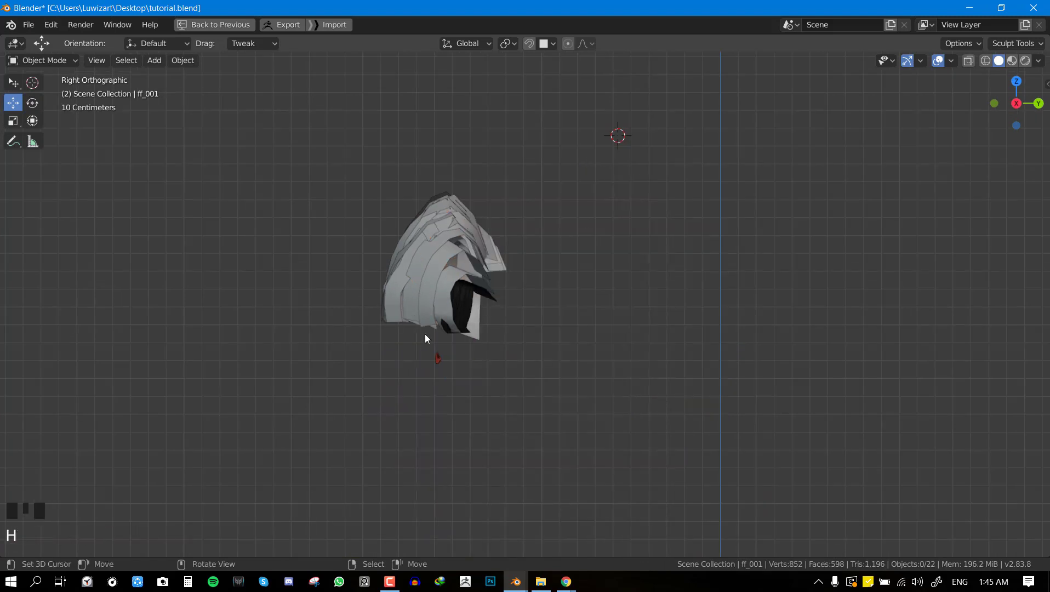
- Box-select all the hair cards in wireframe, isolate them in local view, and restore solid shading
{"action": "key", "text": "shift+z"}
{"action": "left_click", "coordinate": [580, 306]}
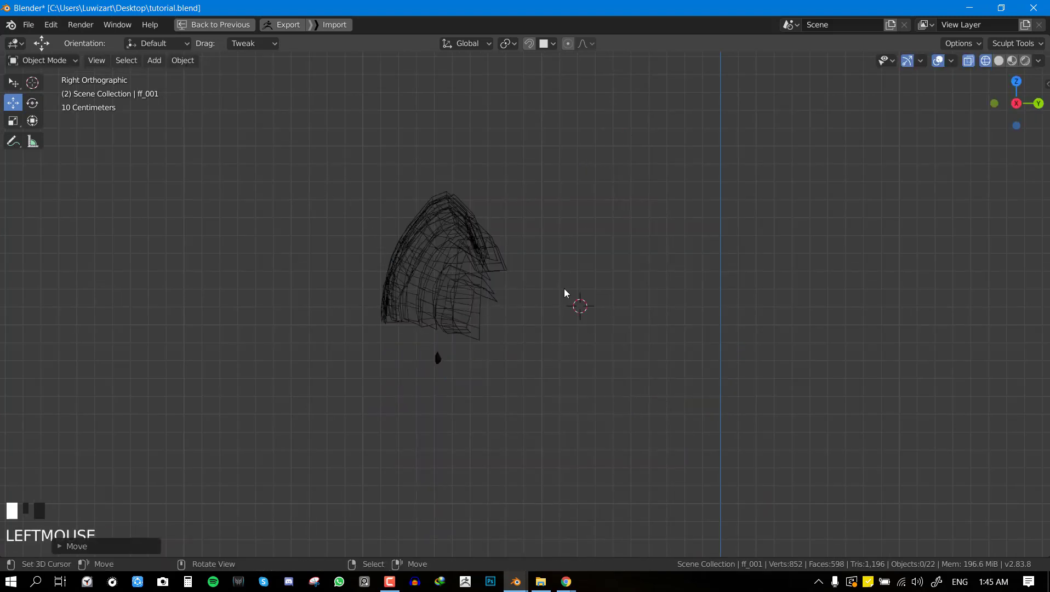
{"action": "key", "text": "b"}
{"action": "left_click_drag", "start_coordinate": [344, 173], "coordinate": [630, 320]}
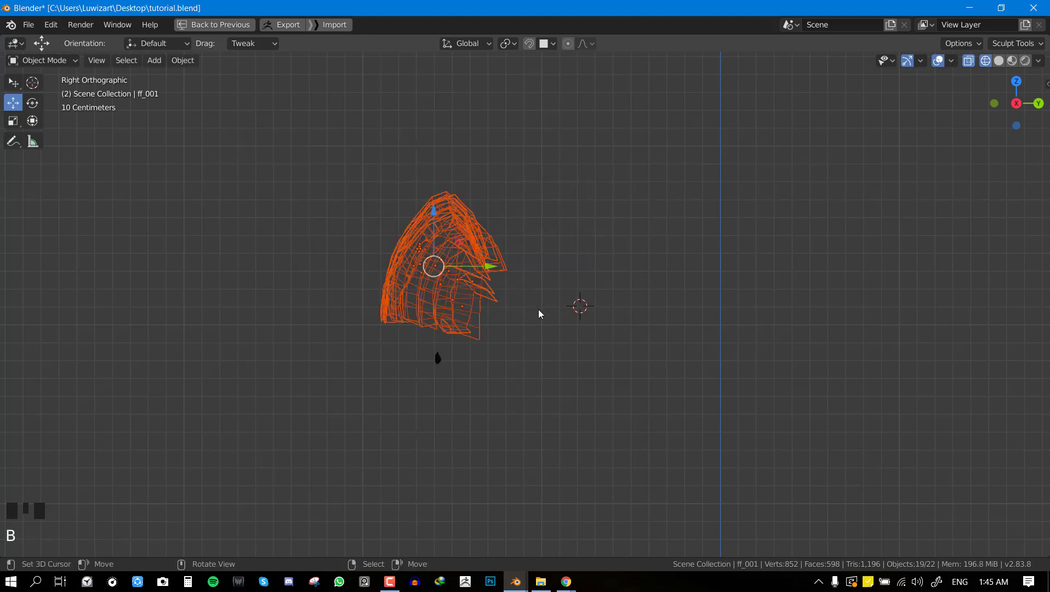
{"action": "key", "text": "KP_Divide"}
{"action": "middle_click_drag", "start_coordinate": [535, 310], "coordinate": [560, 339]}
{"action": "key", "text": "shift+z"}
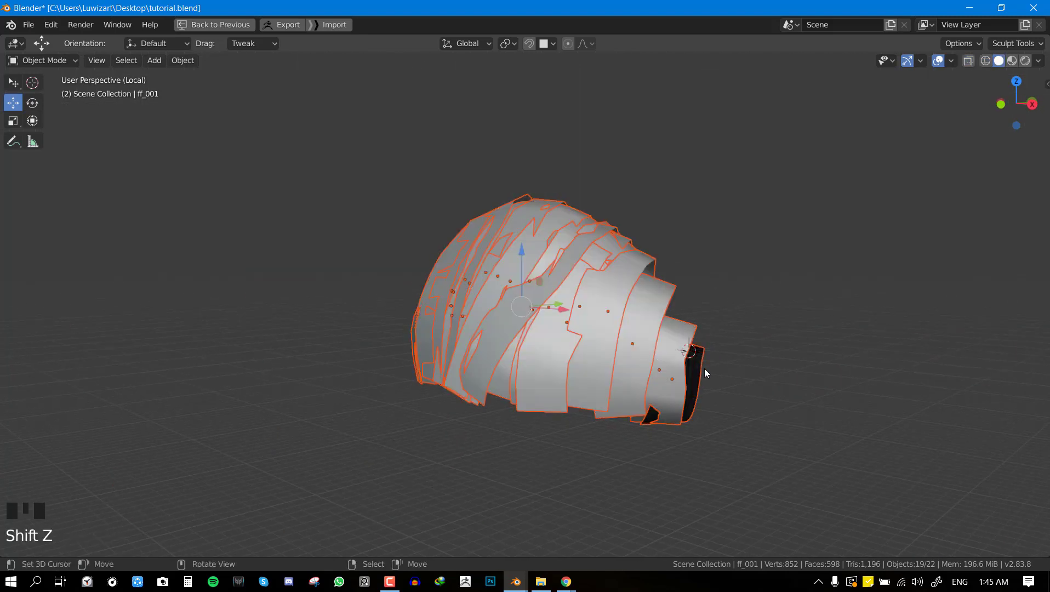
- Select all the hair cards with the textured bang main.007 as the active object
{"action": "key", "text": "KP_1"}
{"action": "middle_click_drag", "start_coordinate": [725, 353], "coordinate": [642, 360]}
{"action": "right_click", "coordinate": [695, 368]}
{"action": "scroll", "coordinate": [641, 360], "scroll_direction": "up", "scroll_amount": 4}
{"action": "middle_click_drag", "start_coordinate": [573, 365], "coordinate": [649, 369]}
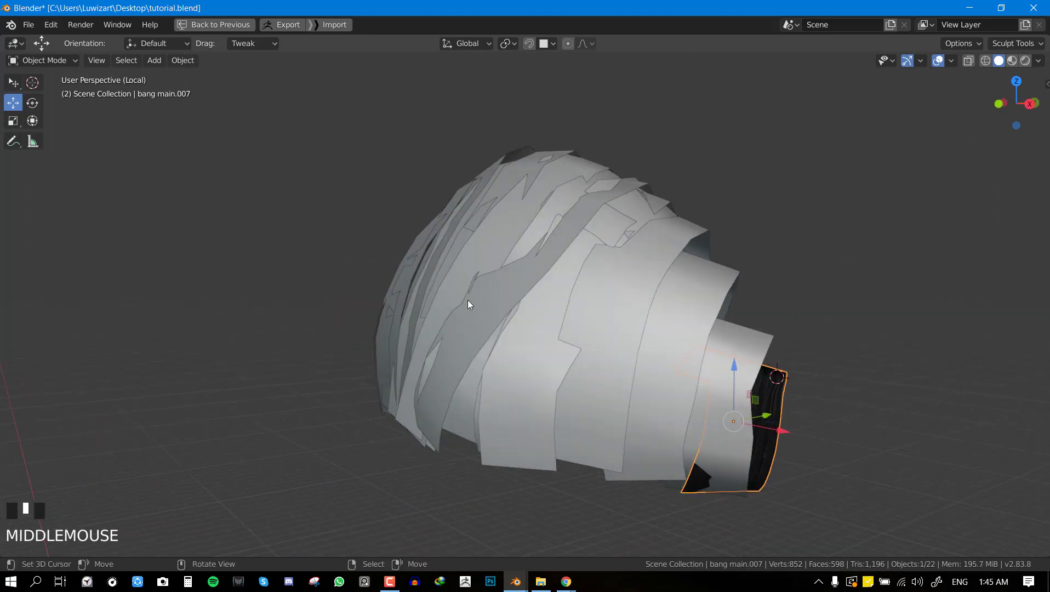
{"action": "scroll", "coordinate": [567, 307], "scroll_direction": "down", "scroll_amount": 1}
{"action": "mouse_move", "coordinate": [566, 308]}
{"action": "middle_mouse_down"}
{"action": "mouse_move", "coordinate": [565, 262]}
{"action": "mouse_move", "coordinate": [564, 321]}
{"action": "middle_mouse_up"}
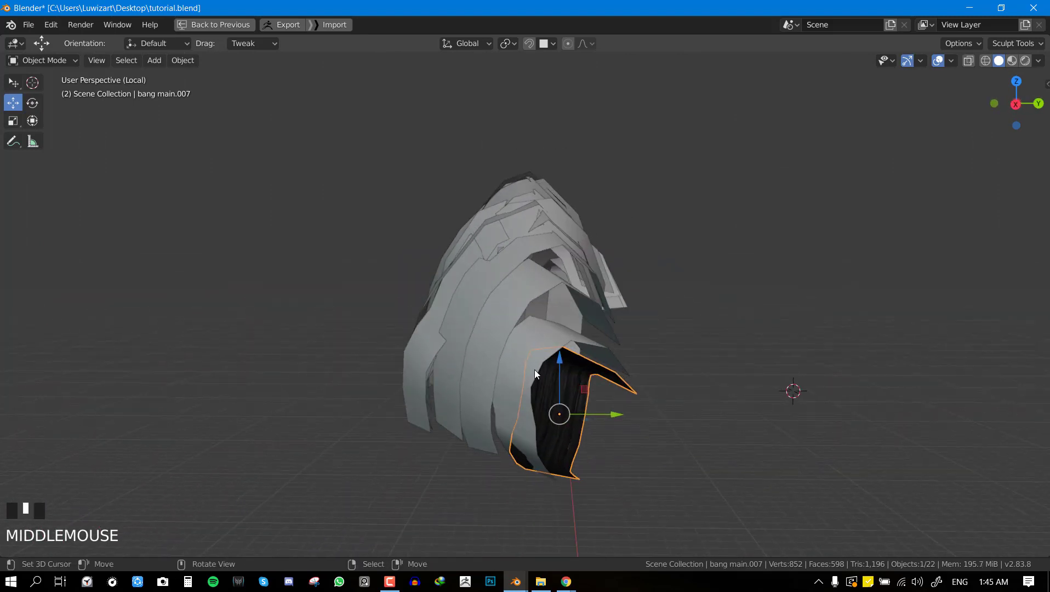
{"action": "middle_click_drag", "start_coordinate": [534, 373], "coordinate": [682, 404]}
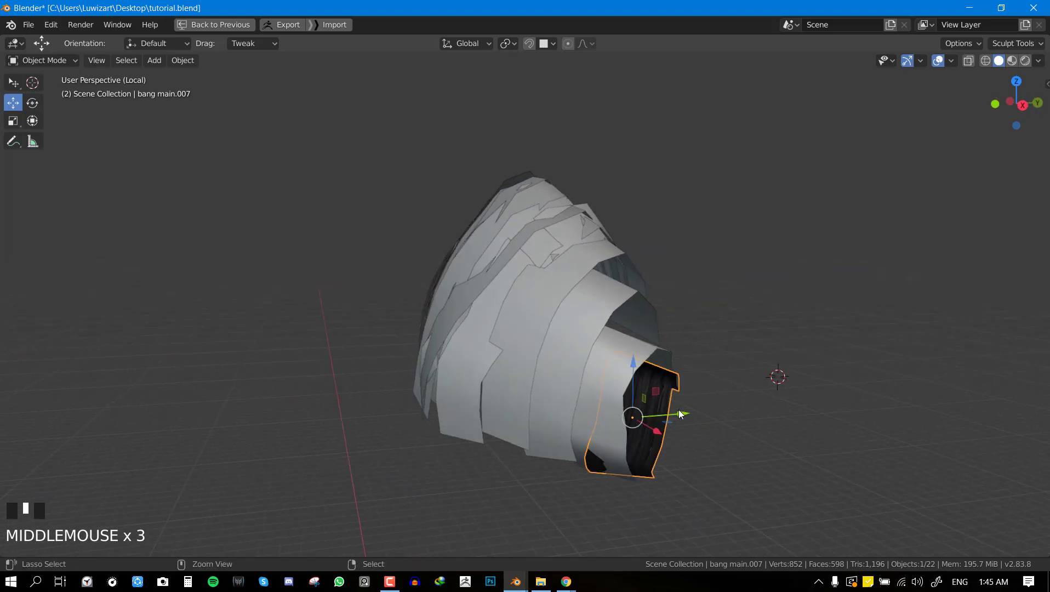
{"action": "key", "text": "ctrl+i"}
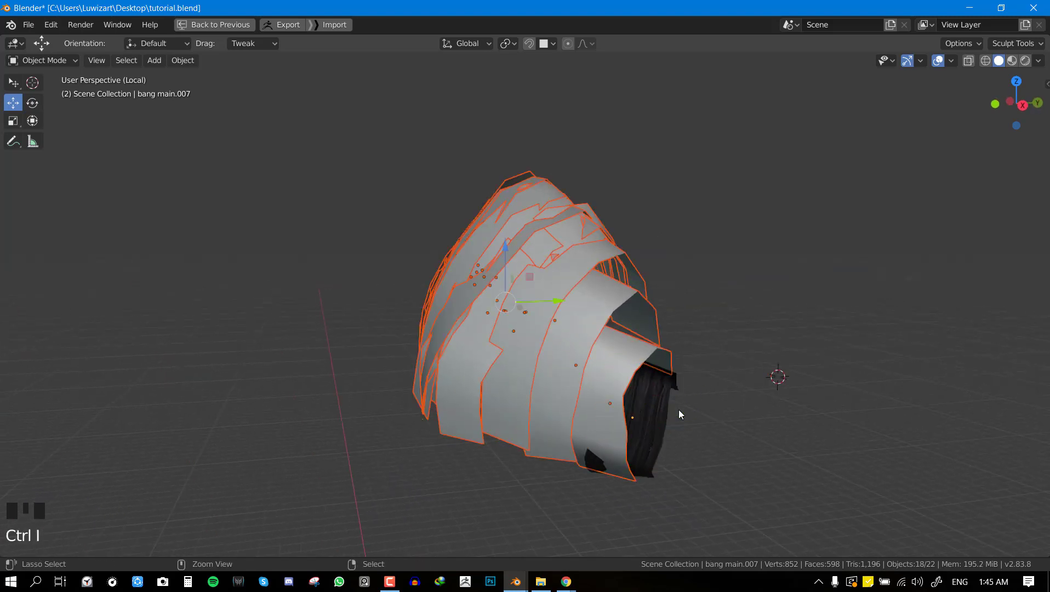
{"action": "right_click", "coordinate": [663, 407], "text": "shift"}
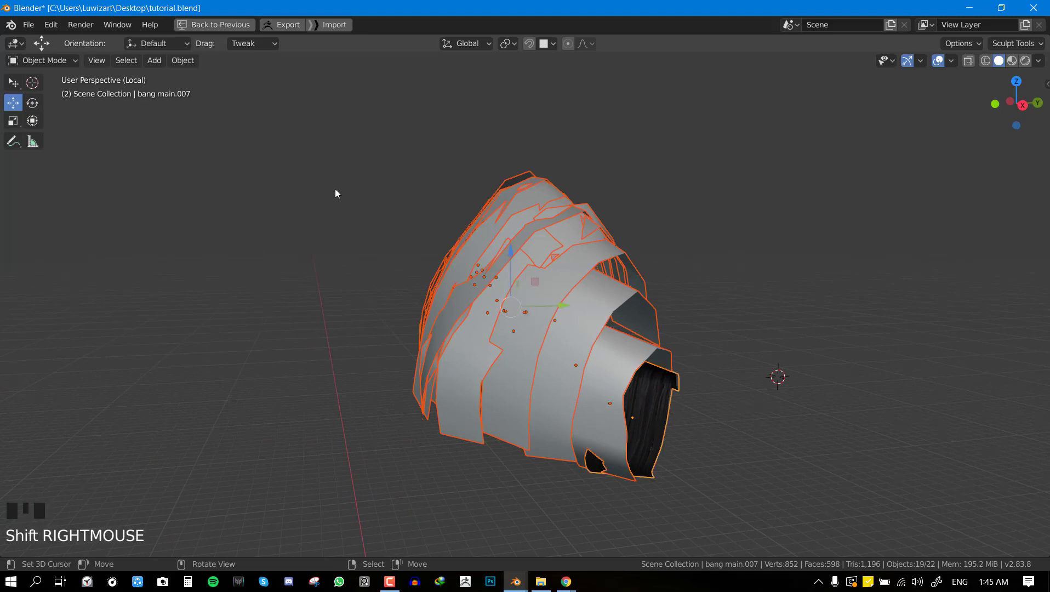
- Transfer the UV maps from the active textured card to all the selected hair cards and save the file
{"action": "key", "text": "F3"}
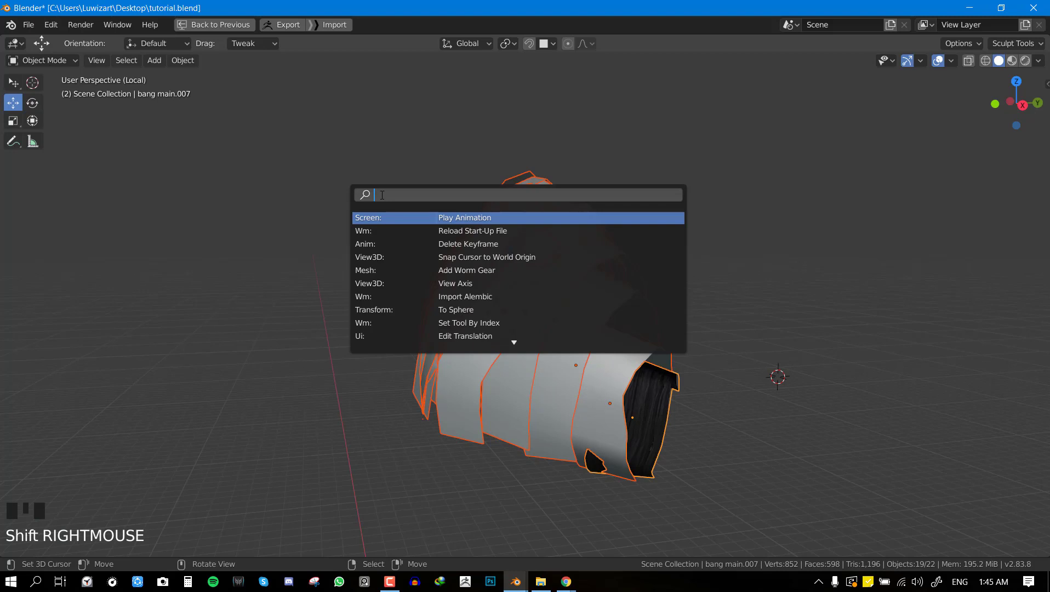
{"action": "type", "text": "tr"}
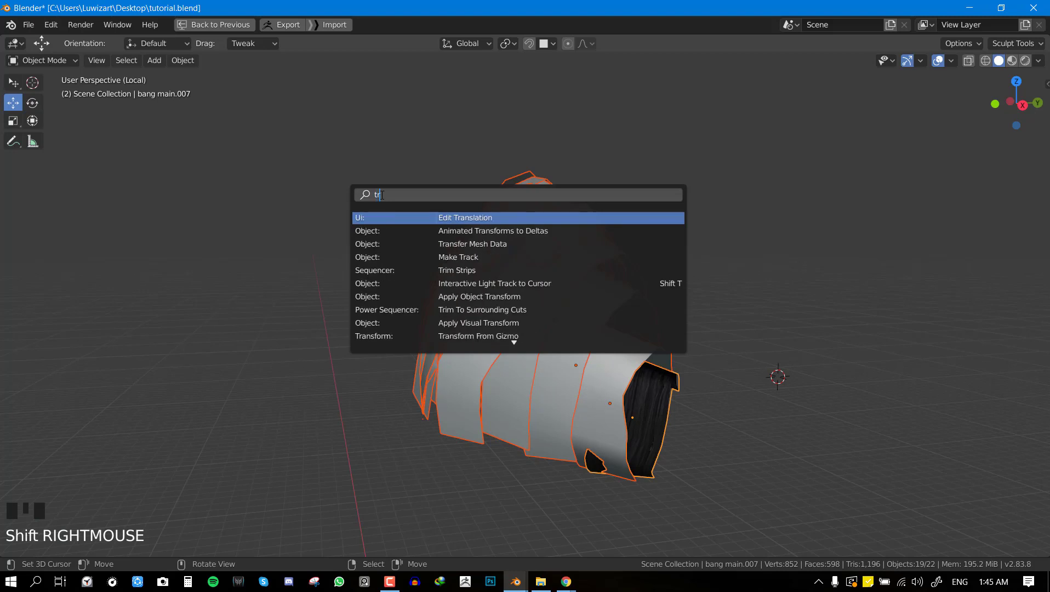
{"action": "type", "text": "anfe"}
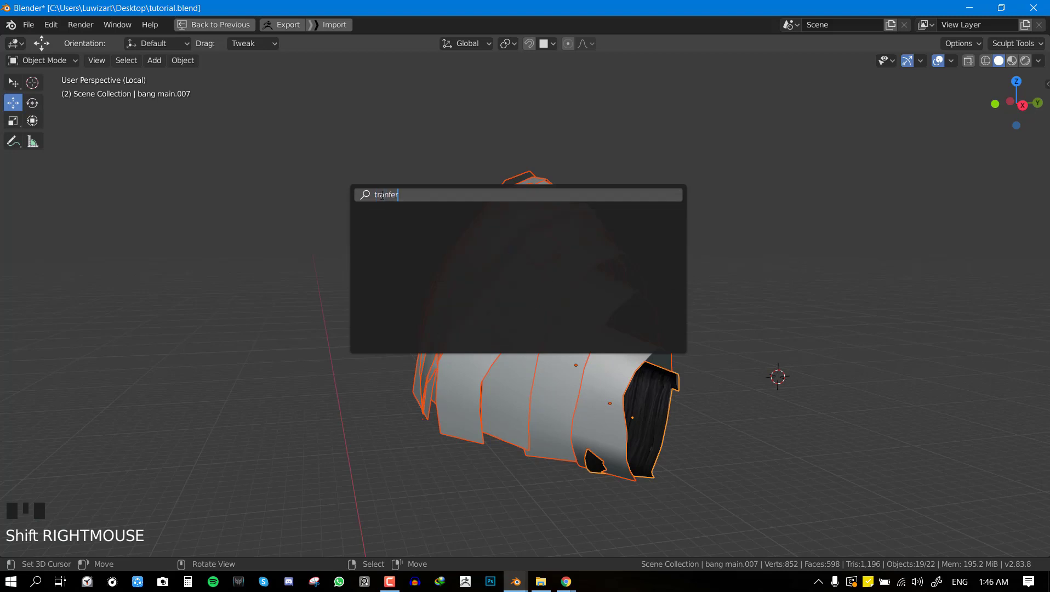
{"action": "type", "text": "r"}
{"action": "key", "text": "BackSpace"}
{"action": "key", "text": "BackSpace"}
{"action": "key", "text": "BackSpace"}
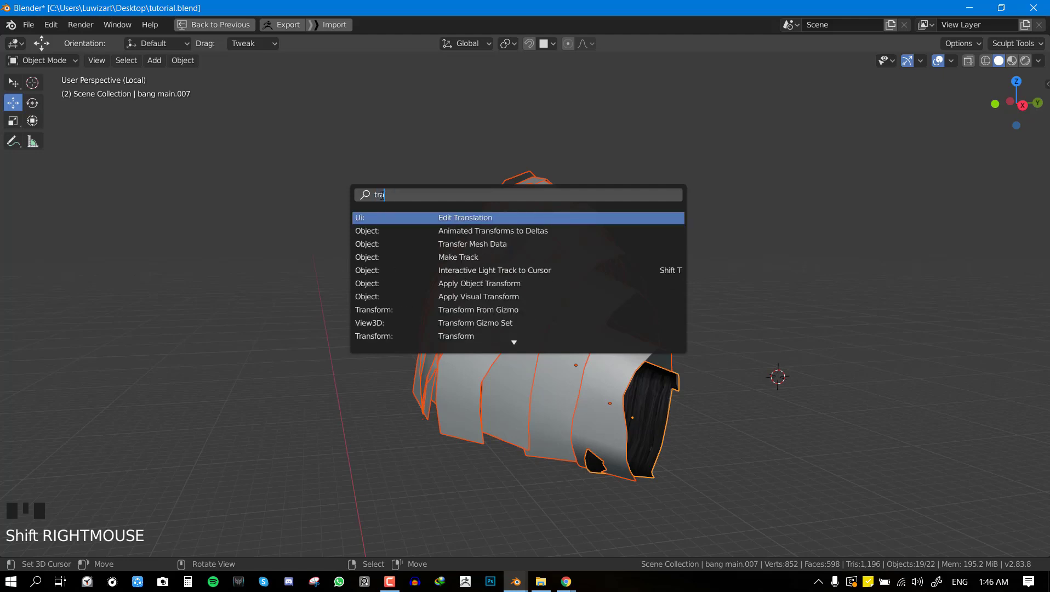
{"action": "type", "text": "sfer"}
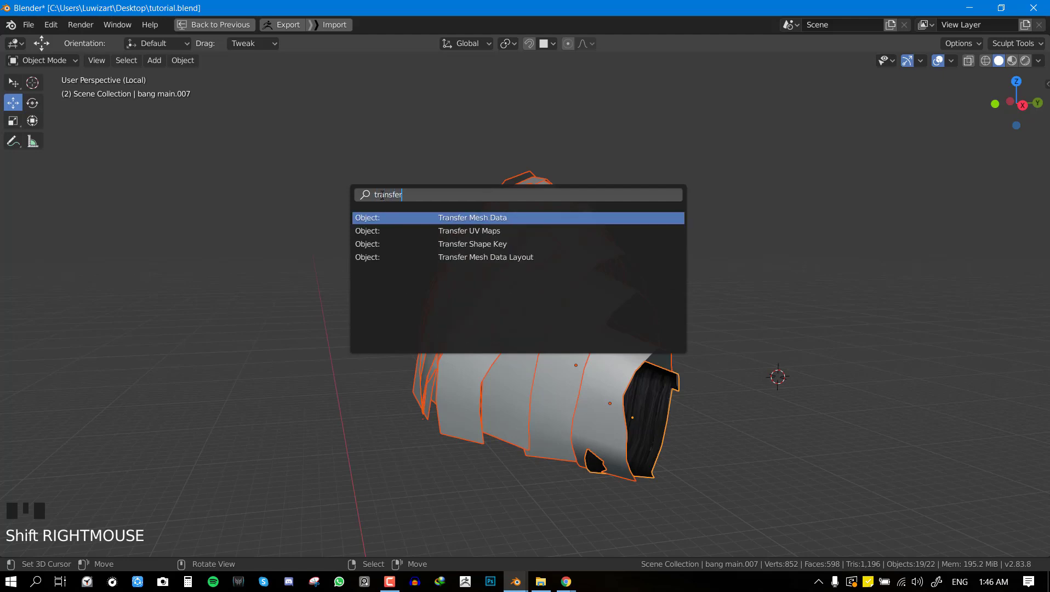
{"action": "left_click", "coordinate": [438, 228]}
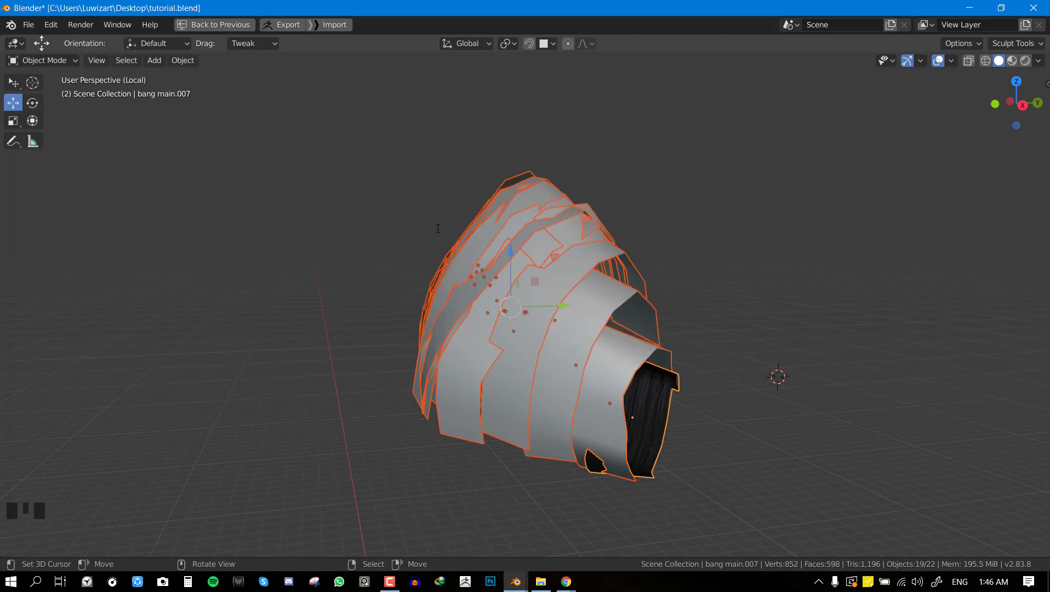
{"action": "middle_click_drag", "start_coordinate": [605, 262], "coordinate": [657, 360]}
{"action": "key", "text": "ctrl+s"}
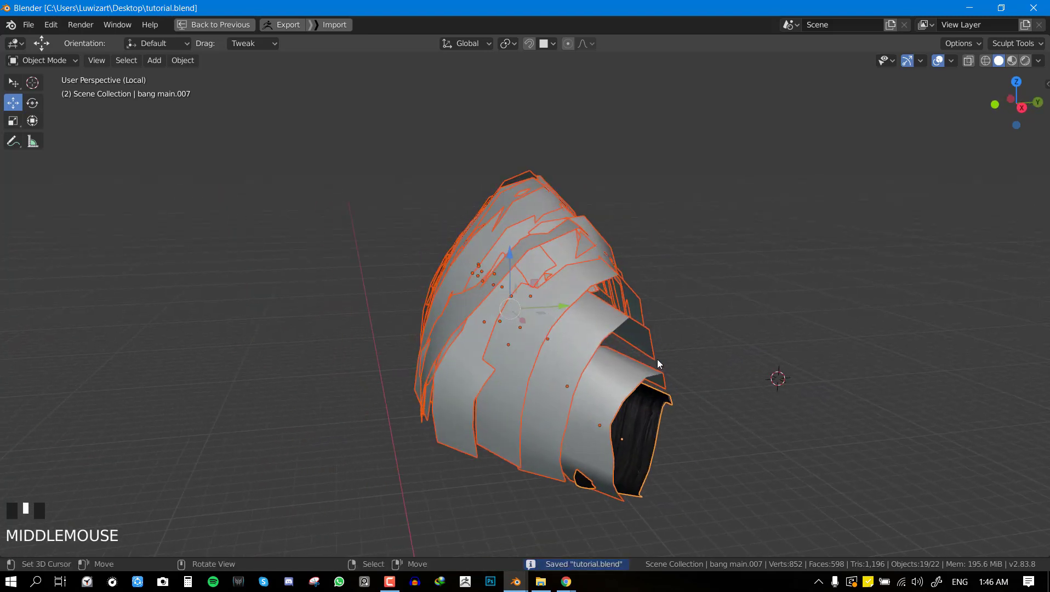
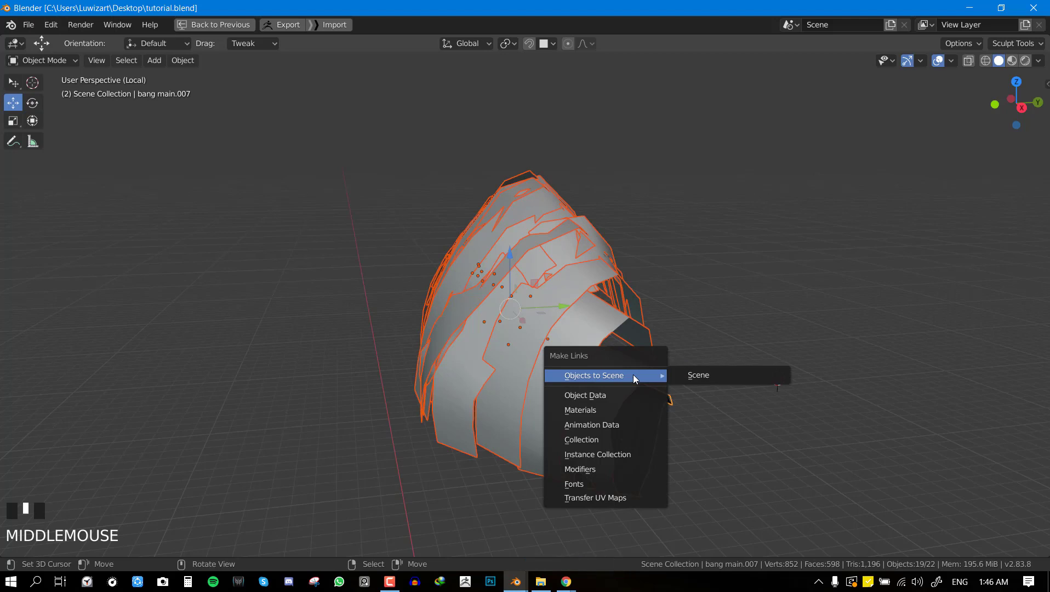
- Link the active card's material to all the selected hair cards and deselect everything
{"action": "left_click", "coordinate": [615, 411]}
{"action": "key", "text": "alt+a"}
{"action": "scroll", "coordinate": [647, 373], "scroll_direction": "up", "scroll_amount": 2}
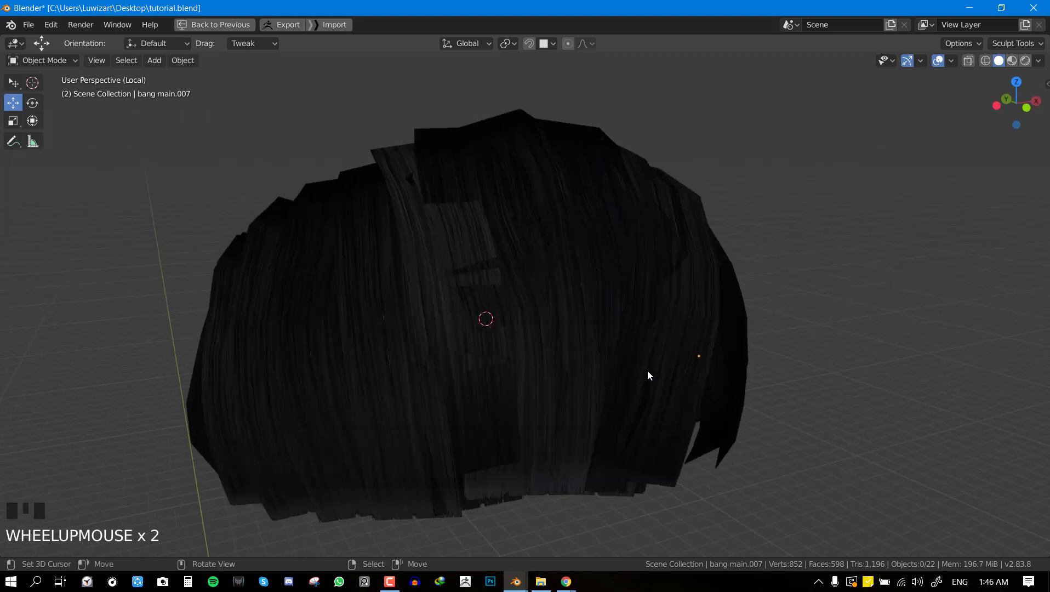
- Examine the hair texture across the cards from several angles, checking an overlapping front card individually
{"action": "middle_click_drag", "start_coordinate": [647, 372], "coordinate": [675, 300]}
{"action": "scroll", "coordinate": [603, 371], "scroll_direction": "up", "scroll_amount": 2}
{"action": "scroll", "coordinate": [585, 293], "scroll_direction": "down", "scroll_amount": 5}
{"action": "scroll", "coordinate": [598, 302], "scroll_direction": "up", "scroll_amount": 3}
{"action": "middle_click_drag", "start_coordinate": [598, 303], "coordinate": [619, 275]}
{"action": "right_click", "coordinate": [644, 192]}
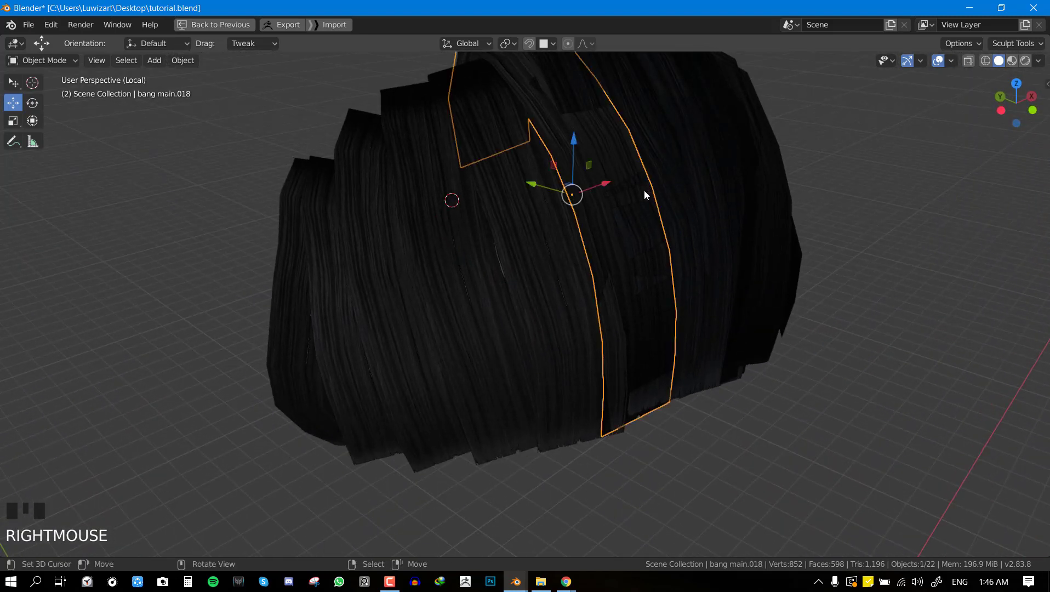
{"action": "middle_click_drag", "start_coordinate": [643, 192], "coordinate": [581, 219]}
{"action": "key", "text": "g"}
{"action": "left_click", "coordinate": [654, 223]}
{"action": "key", "text": "alt+a"}
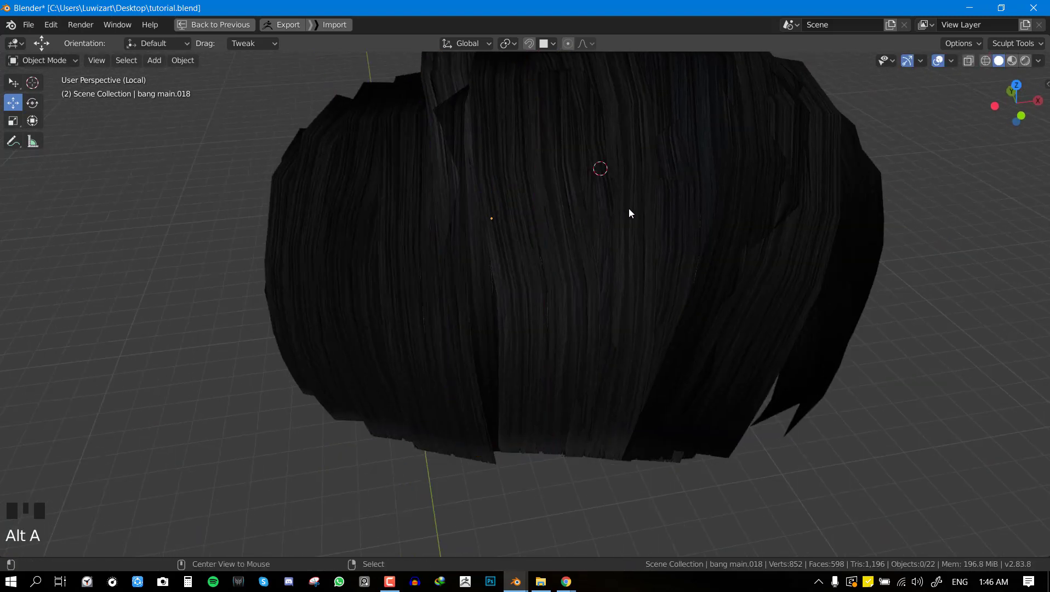
- Set the solid shading colour to Material and turn on the Face Orientation overlay
{"action": "key", "text": "z"}
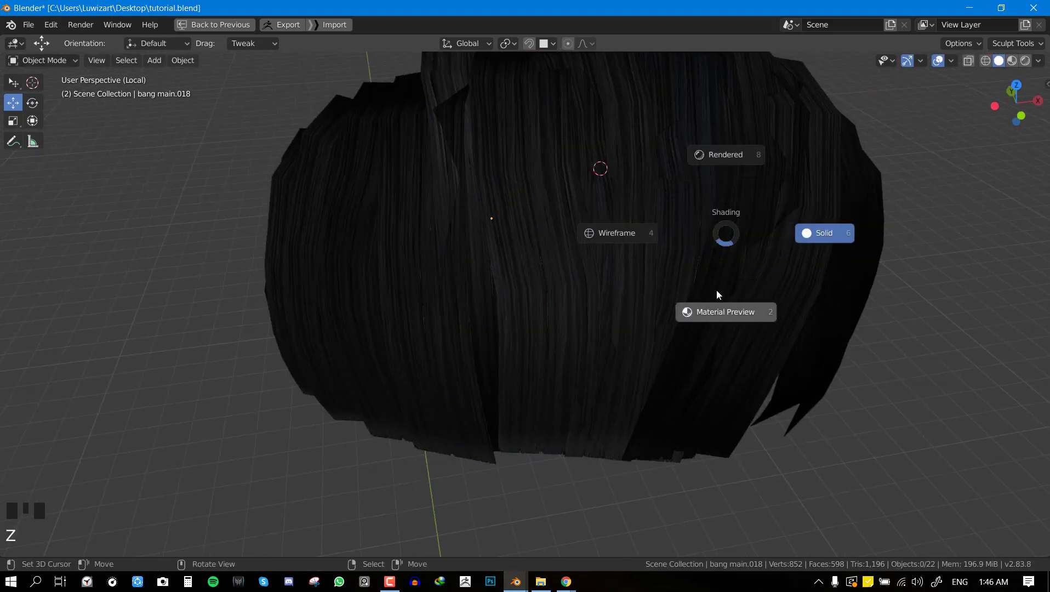
{"action": "left_click", "coordinate": [1039, 60]}
{"action": "left_click", "coordinate": [890, 214]}
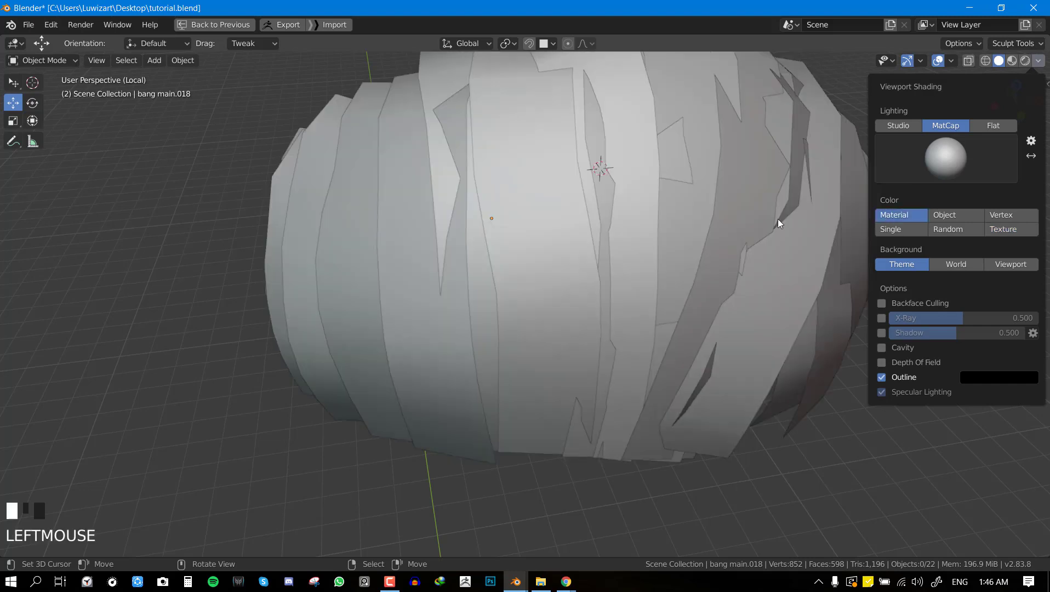
{"action": "scroll", "coordinate": [735, 177], "scroll_direction": "down", "scroll_amount": 4}
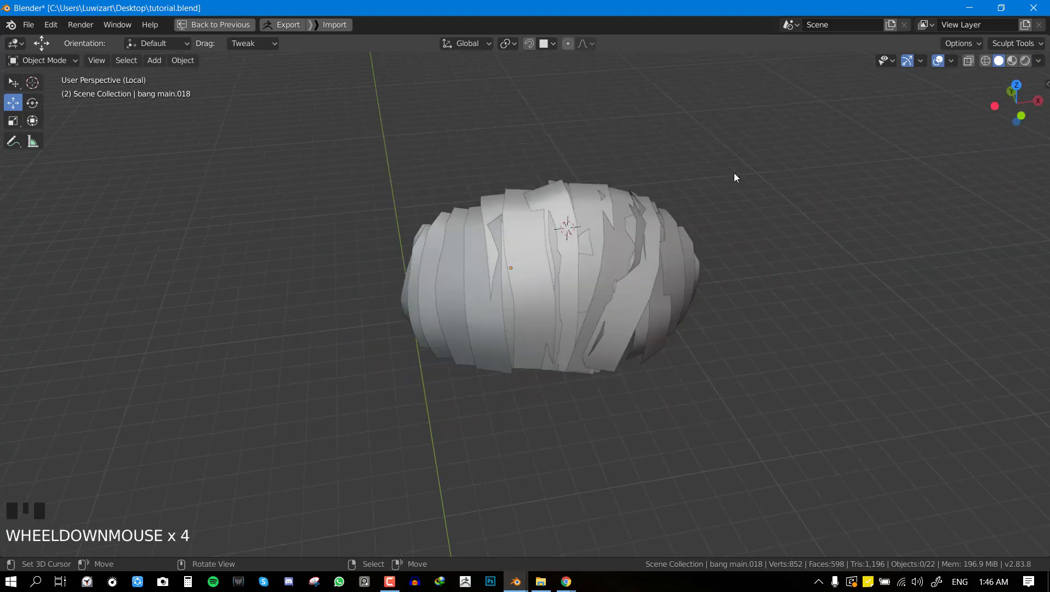
{"action": "left_click", "coordinate": [951, 63]}
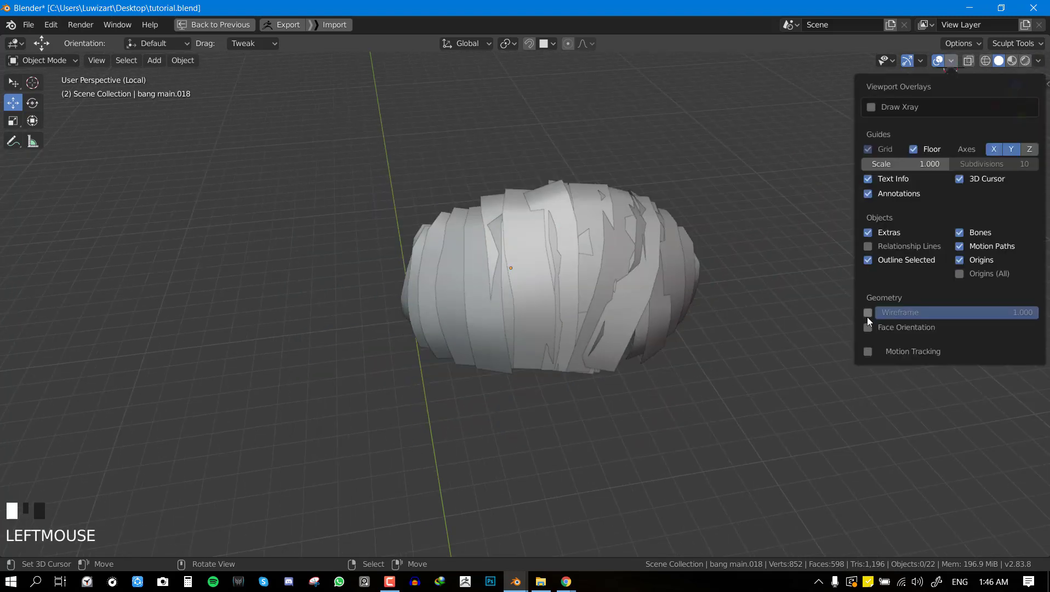
{"action": "left_click", "coordinate": [867, 329]}
{"action": "middle_click_drag", "start_coordinate": [406, 290], "coordinate": [382, 286]}
{"action": "scroll", "coordinate": [450, 258], "scroll_direction": "up", "scroll_amount": 3}
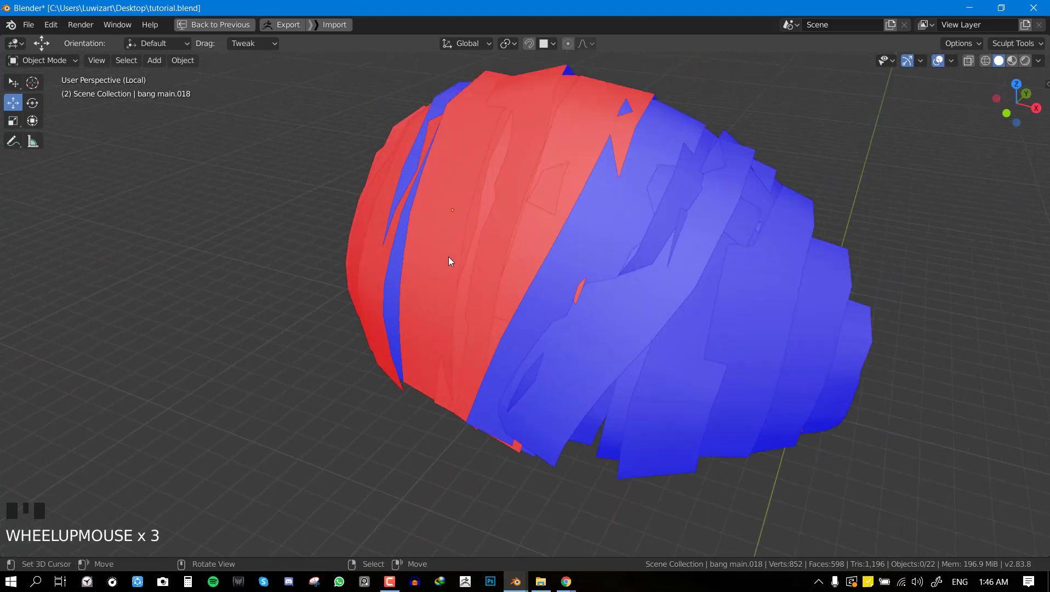
- Select all the hair cards with bang main.006 as the active object and join them into one mesh
{"action": "middle_click_drag", "start_coordinate": [449, 259], "coordinate": [629, 229]}
{"action": "right_click", "coordinate": [638, 208]}
{"action": "key", "text": "KP_1"}
{"action": "scroll", "coordinate": [633, 215], "scroll_direction": "up", "scroll_amount": 2}
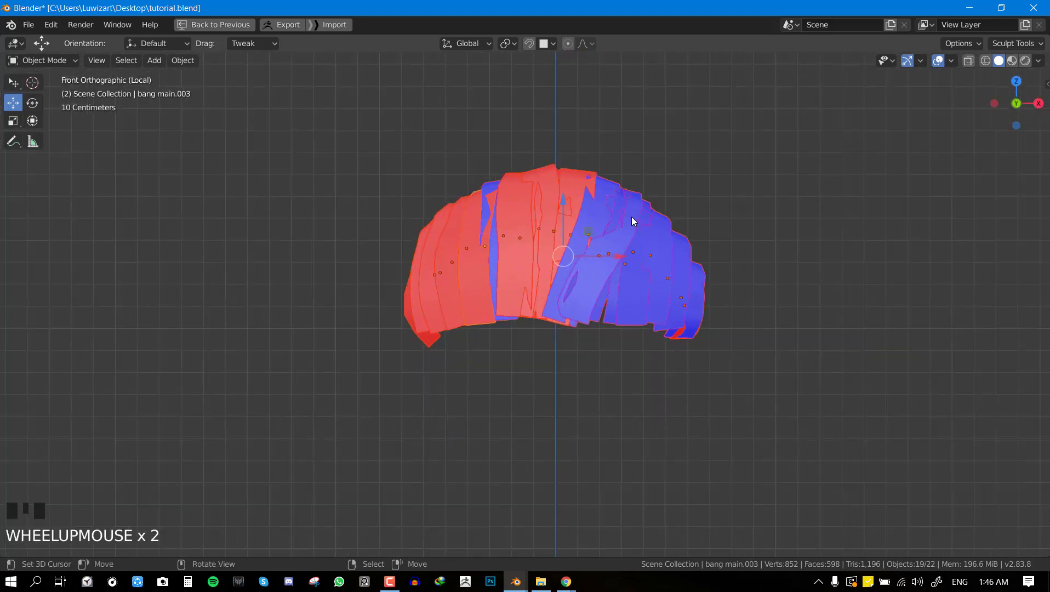
{"action": "right_click", "coordinate": [583, 211], "text": "shift"}
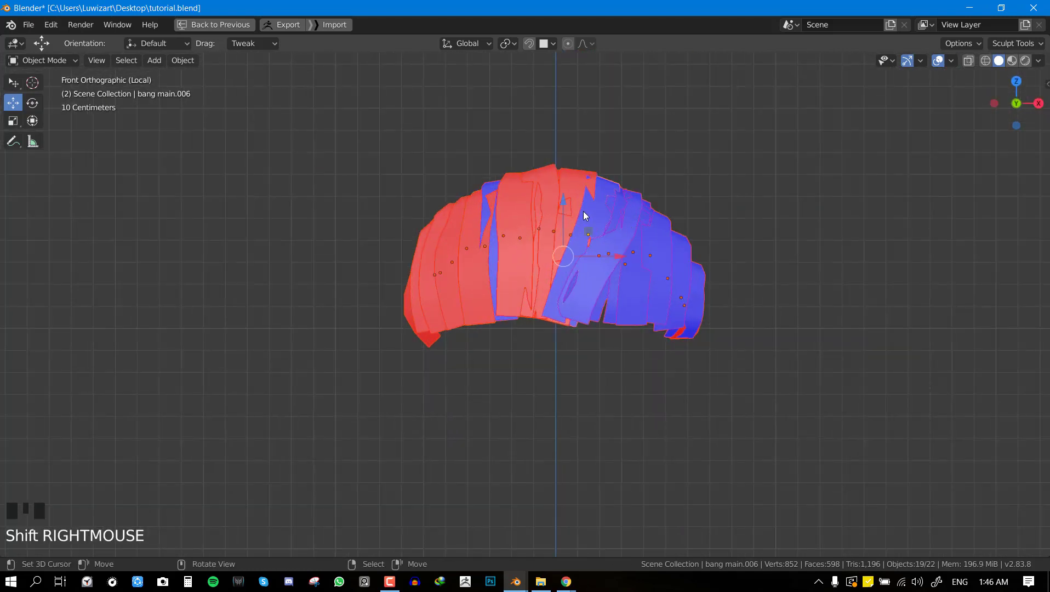
- Recalculate the normals of all faces in the joined hair mesh to point outward and save the file
{"action": "key", "text": "Tab"}
{"action": "key", "text": "a"}
{"action": "scroll", "coordinate": [587, 214], "scroll_direction": "up", "scroll_amount": 3}
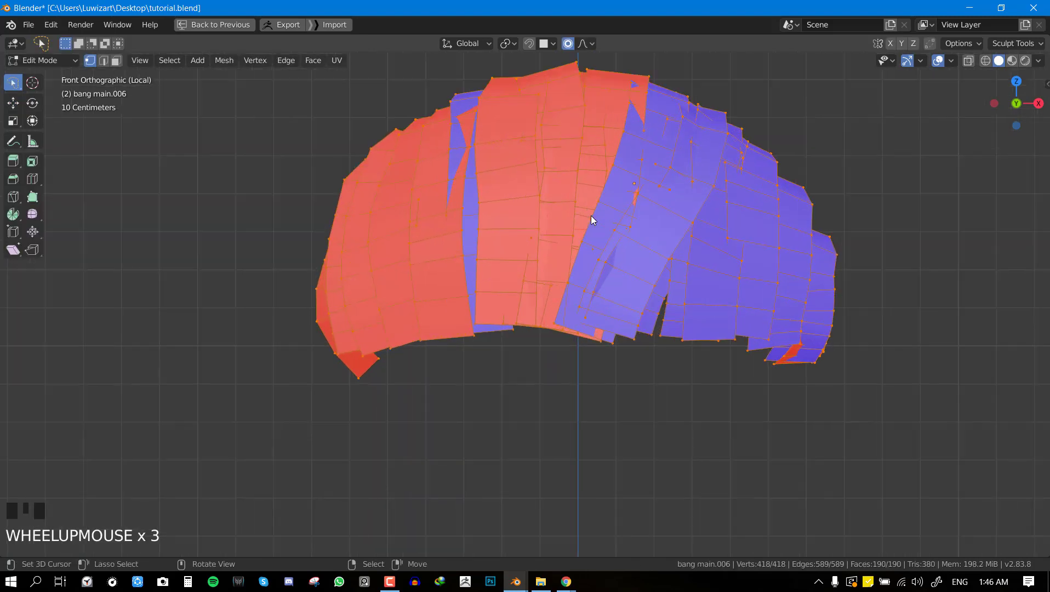
{"action": "key", "text": "shift+n"}
{"action": "middle_click_drag", "start_coordinate": [708, 197], "coordinate": [783, 198]}
{"action": "scroll", "coordinate": [611, 212], "scroll_direction": "up", "scroll_amount": 2}
{"action": "key", "text": "Tab"}
{"action": "key", "text": "KP_1"}
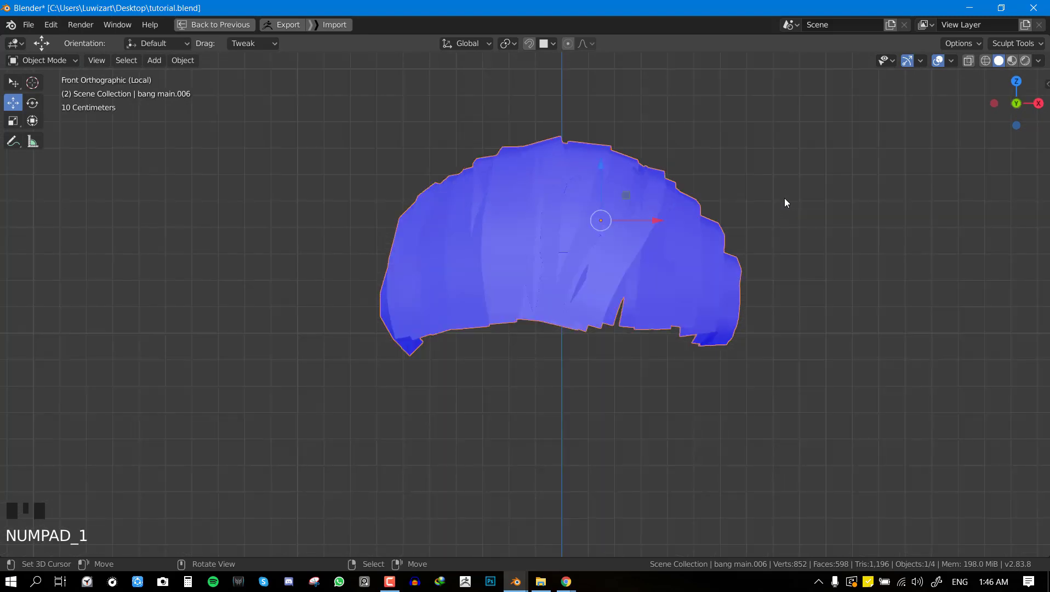
{"action": "key", "text": "alt+a"}
{"action": "key", "text": "ctrl+s"}
- Restore the multi-editor layout, then turn off Face Orientation and show the hair in Material Preview shading
{"action": "key", "text": "ctrl+space"}
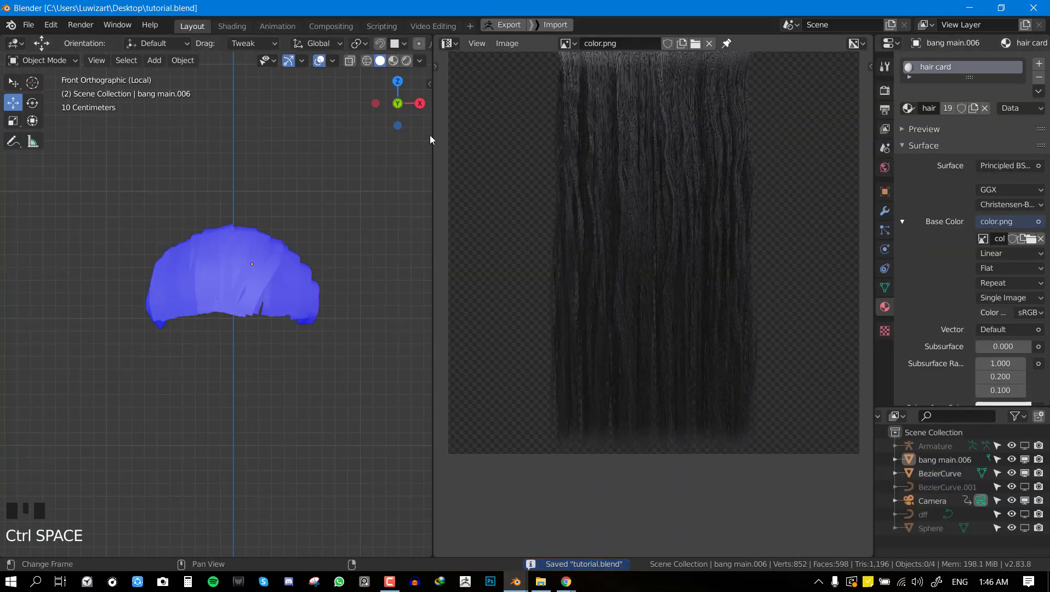
{"action": "key", "text": "z"}
{"action": "left_click", "coordinate": [349, 222]}
{"action": "key", "text": "q"}
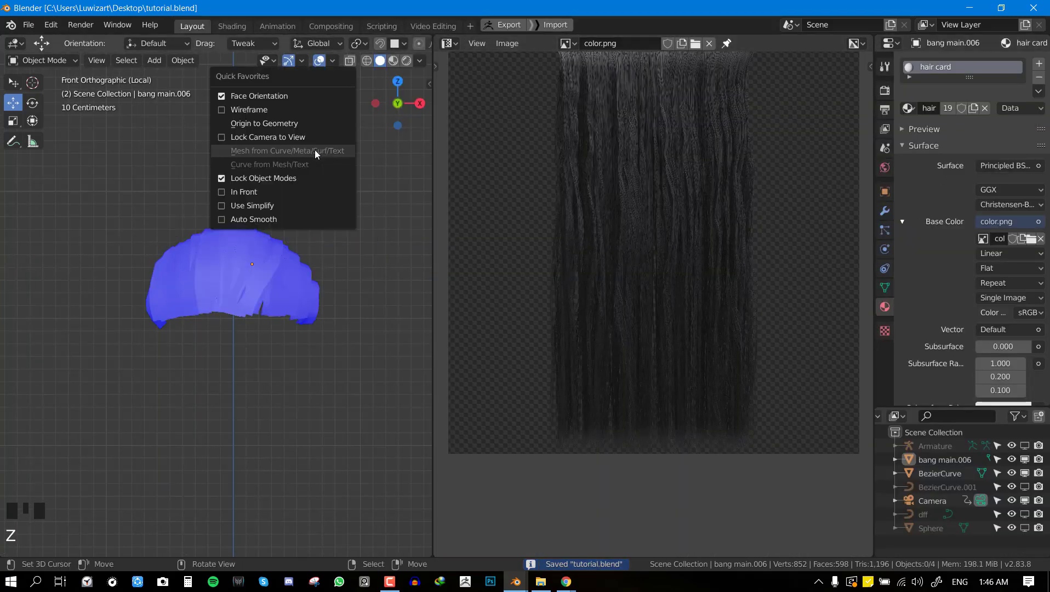
{"action": "left_click", "coordinate": [278, 99]}
{"action": "key", "text": "z"}
{"action": "left_click", "coordinate": [316, 338]}
{"action": "middle_click_drag", "start_coordinate": [316, 338], "coordinate": [231, 338]}
{"action": "scroll", "coordinate": [261, 333], "scroll_direction": "up", "scroll_amount": 3}
{"action": "scroll", "coordinate": [246, 307], "scroll_direction": "up", "scroll_amount": 3}
{"action": "left_click", "coordinate": [254, 290]}
{"action": "scroll", "coordinate": [383, 263], "scroll_direction": "down", "scroll_amount": 2}
{"action": "scroll", "coordinate": [613, 183], "scroll_direction": "down", "scroll_amount": 2}
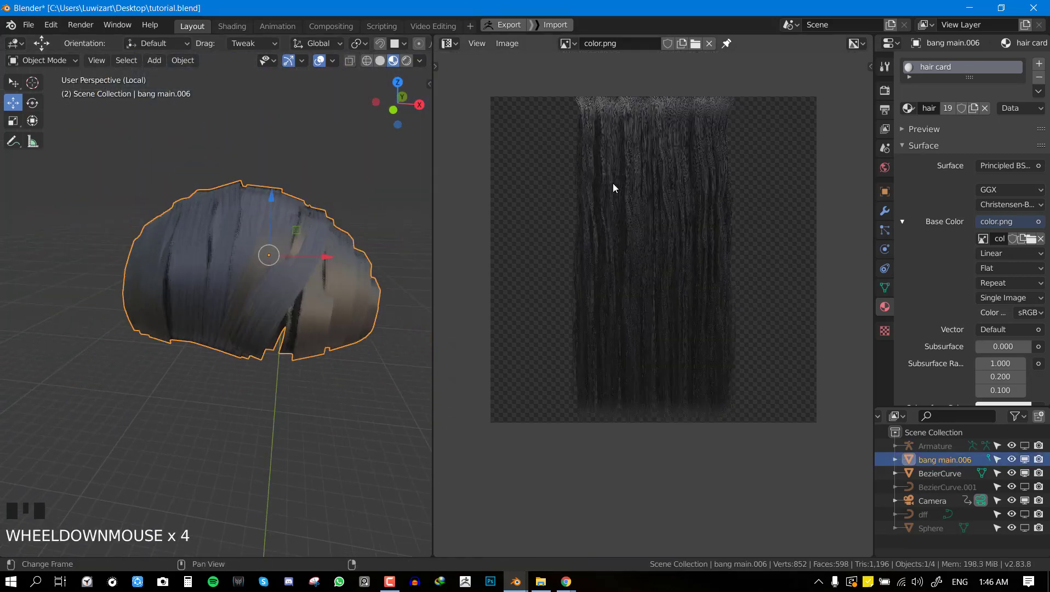
- Replace the image editor with the Shader Editor, hide its sidebar, and save the file
{"action": "middle_click_drag", "start_coordinate": [613, 183], "coordinate": [649, 247]}
{"action": "key", "text": "shift+F3"}
{"action": "middle_click_drag", "start_coordinate": [596, 270], "coordinate": [612, 247]}
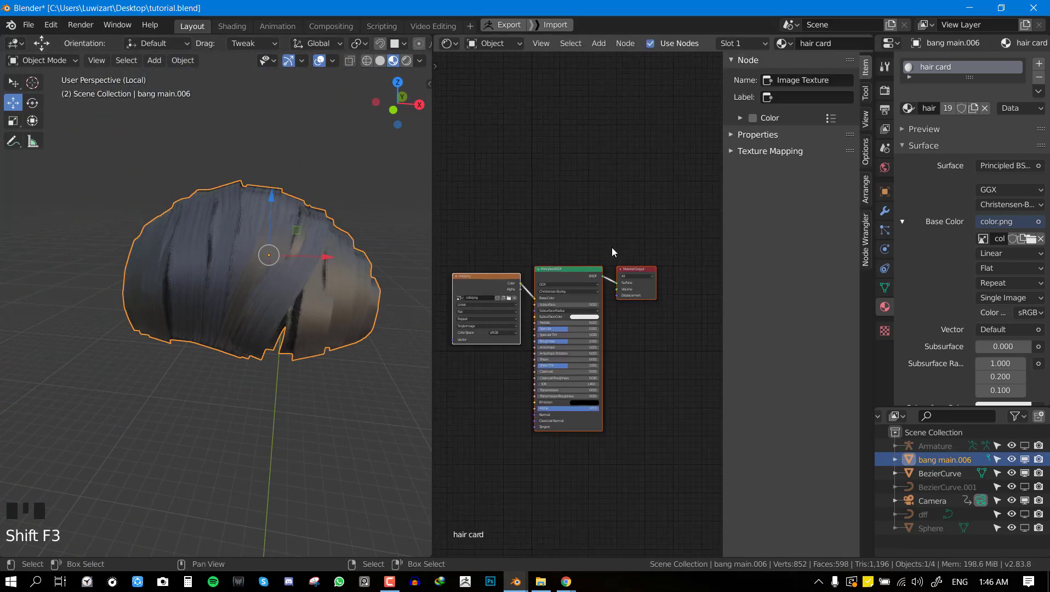
{"action": "key", "text": "n"}
{"action": "scroll", "coordinate": [563, 282], "scroll_direction": "up", "scroll_amount": 1}
{"action": "right_click", "coordinate": [234, 257]}
{"action": "key", "text": "ctrl+s"}
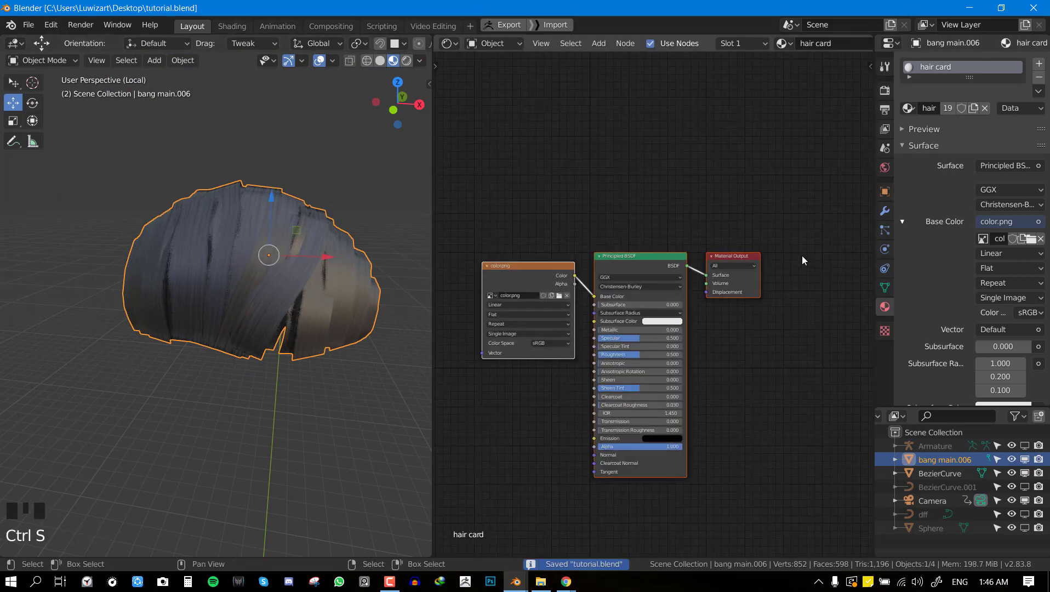
- Set the hair card material's shadow mode to Alpha Hashed
{"action": "scroll", "coordinate": [966, 277], "scroll_direction": "down", "scroll_amount": 15}
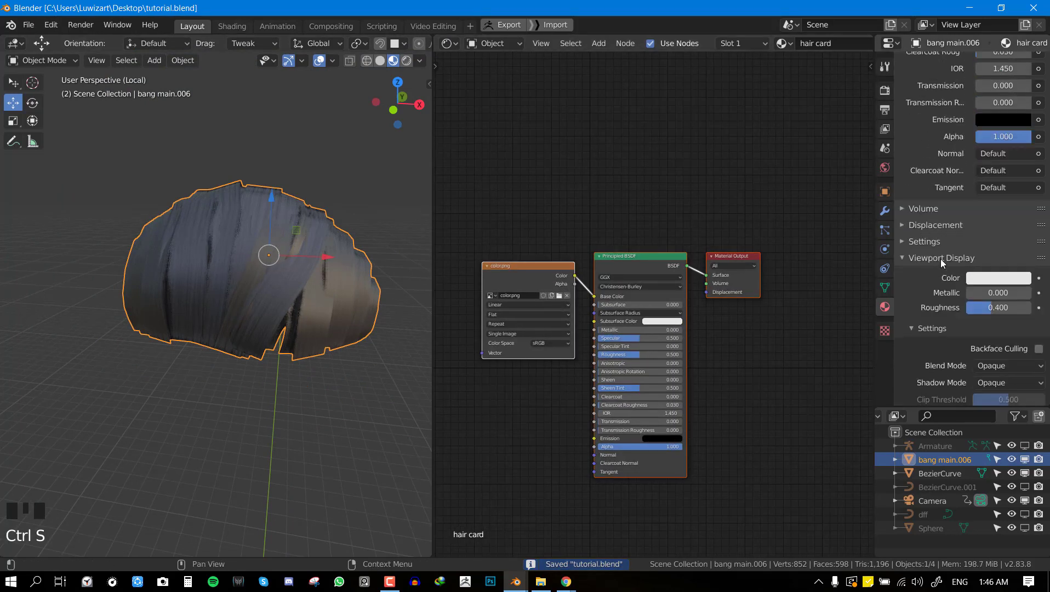
{"action": "left_click", "coordinate": [1002, 381]}
{"action": "left_click", "coordinate": [984, 442]}
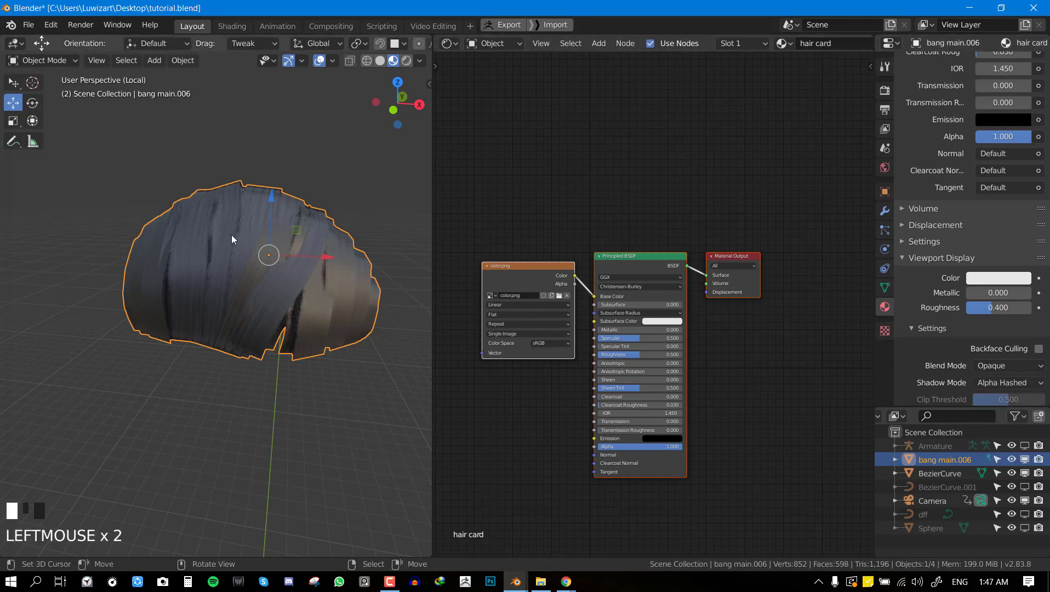
- Space the color.png texture node away from the Principled BSDF and connect its Alpha output to the shader's Alpha input
{"action": "middle_click_drag", "start_coordinate": [629, 337], "coordinate": [700, 266]}
{"action": "key", "text": "ctrl+space"}
{"action": "middle_click_drag", "start_coordinate": [558, 282], "coordinate": [687, 263]}
{"action": "scroll", "coordinate": [594, 185], "scroll_direction": "up", "scroll_amount": 3}
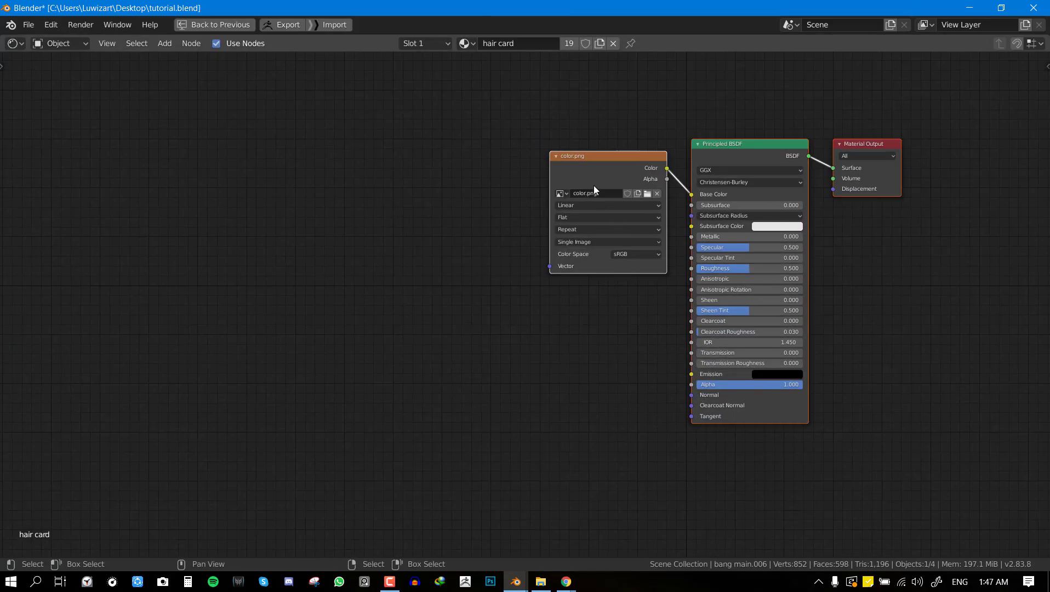
{"action": "left_click_drag", "start_coordinate": [595, 176], "coordinate": [218, 180]}
{"action": "key", "text": "alt+a"}
{"action": "middle_click_drag", "start_coordinate": [378, 185], "coordinate": [505, 178]}
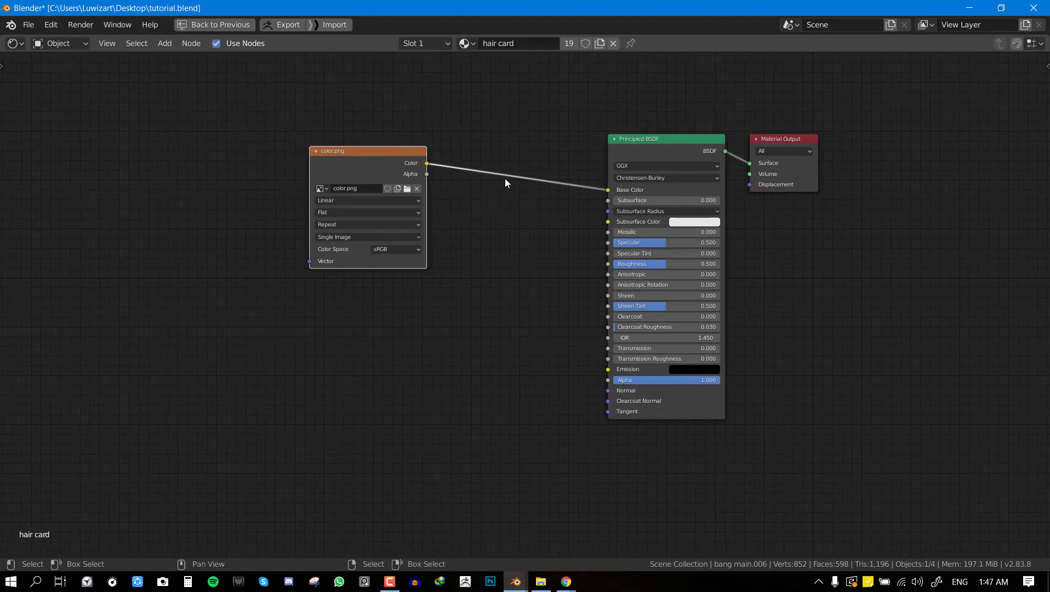
{"action": "left_click_drag", "start_coordinate": [426, 174], "coordinate": [609, 378]}
{"action": "middle_click_drag", "start_coordinate": [438, 264], "coordinate": [509, 216]}
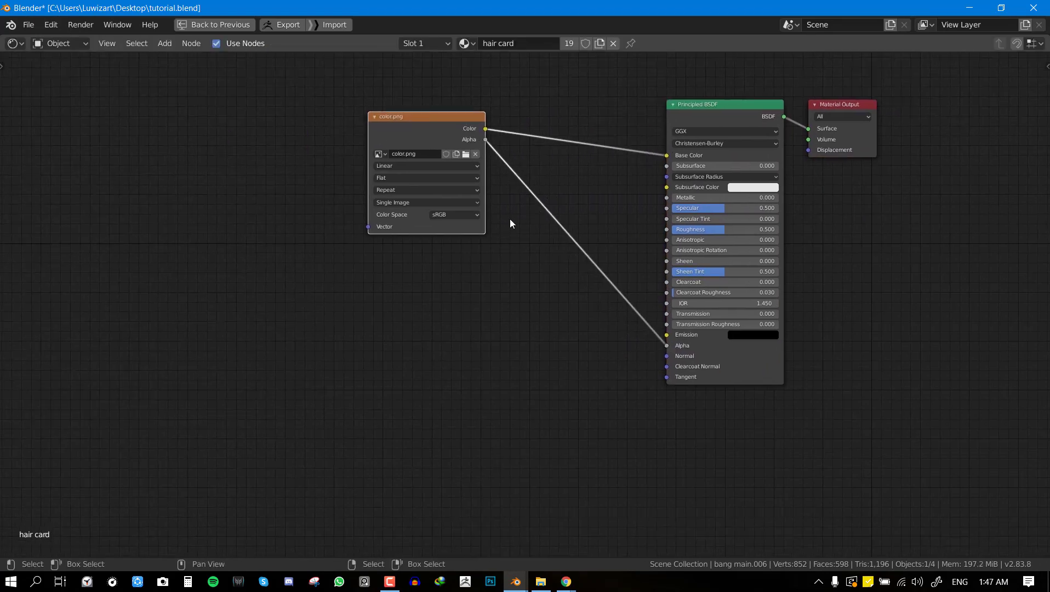
{"action": "left_click_drag", "start_coordinate": [405, 130], "coordinate": [363, 133]}
{"action": "key", "text": "ctrl+space"}
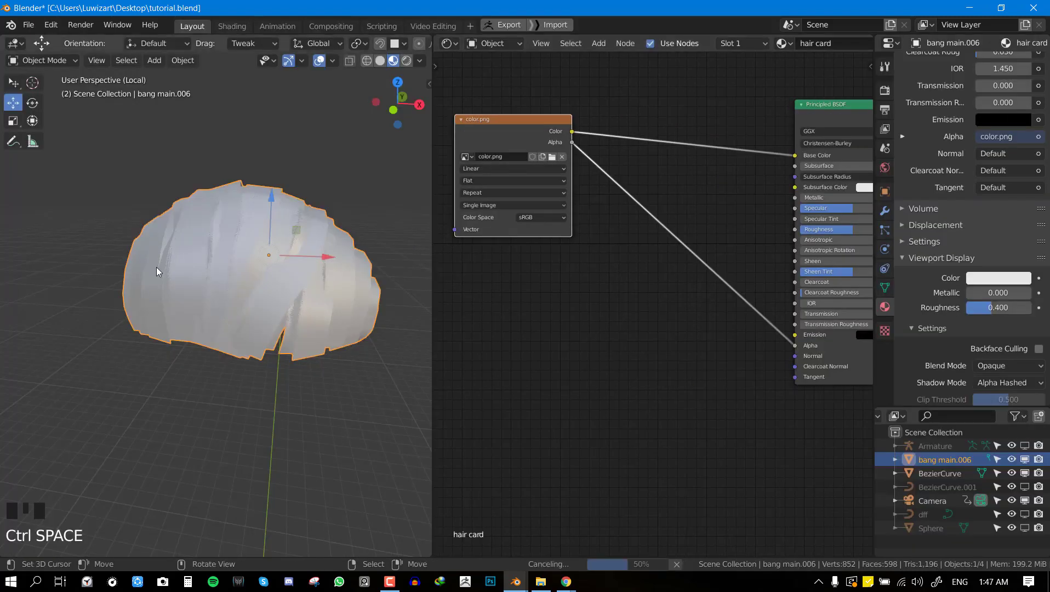
- Lower the Principled BSDF's Specular to 0.064 while viewing the hair tips up close
{"action": "scroll", "coordinate": [215, 260], "scroll_direction": "up", "scroll_amount": 5}
{"action": "key", "text": "alt+a"}
{"action": "middle_click_drag", "start_coordinate": [284, 267], "coordinate": [249, 269]}
{"action": "scroll", "coordinate": [252, 269], "scroll_direction": "up", "scroll_amount": 2}
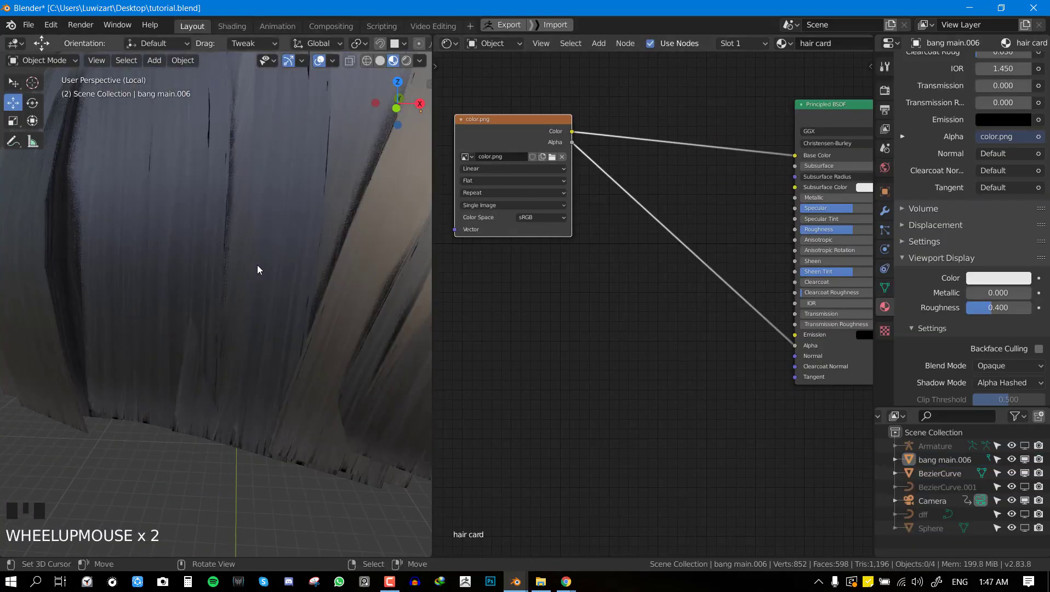
{"action": "scroll", "coordinate": [782, 275], "scroll_direction": "down", "scroll_amount": 1}
{"action": "middle_click_drag", "start_coordinate": [824, 234], "coordinate": [769, 234]}
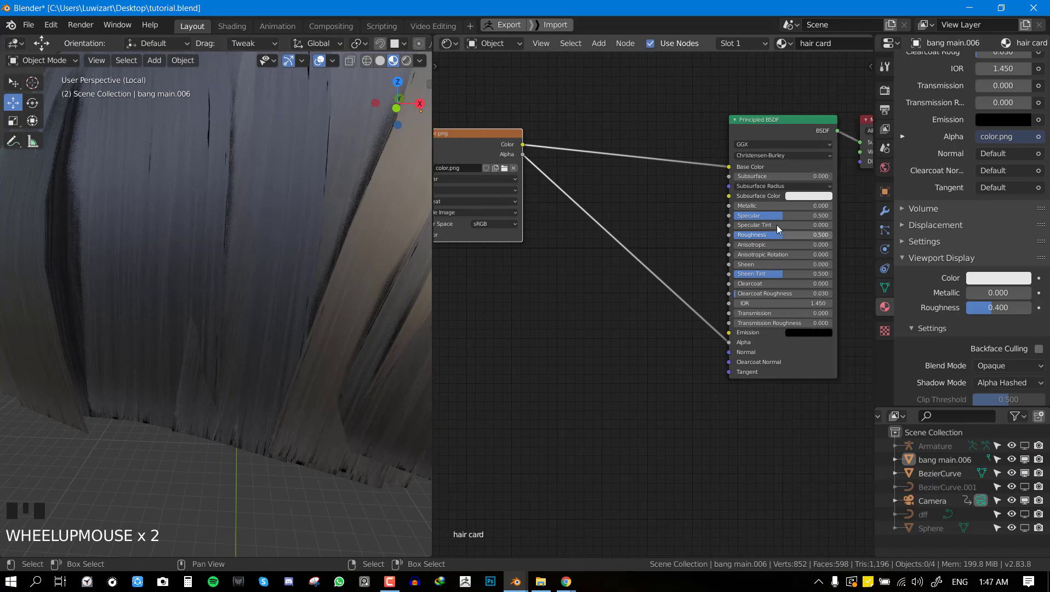
{"action": "left_click_drag", "start_coordinate": [781, 217], "coordinate": [739, 217]}
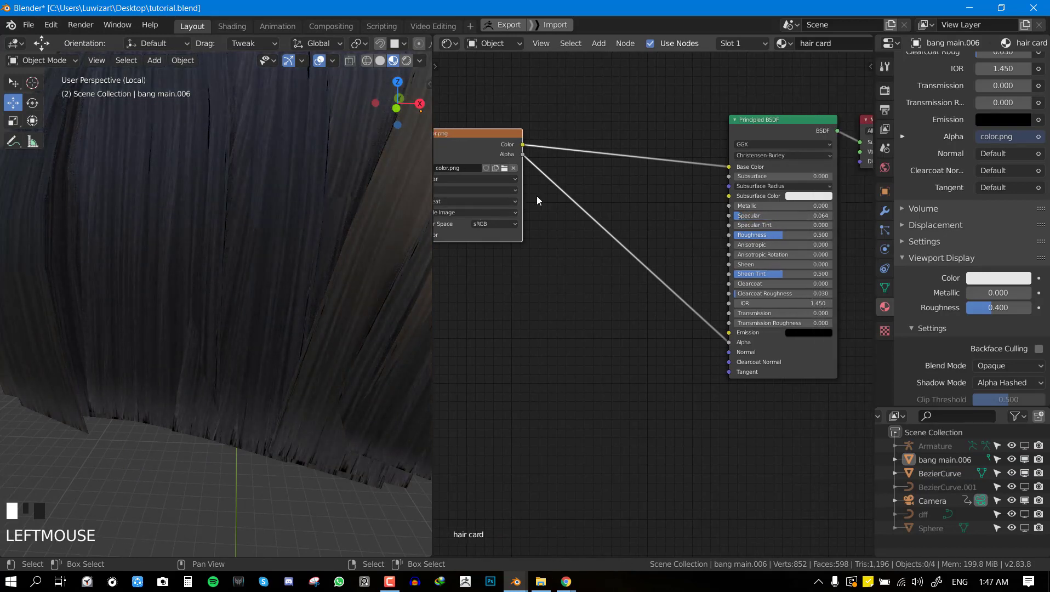
- Insert a ColorRamp node between the color.png texture's Alpha output and the Principled BSDF's Alpha input
{"action": "key", "text": "shift+a"}
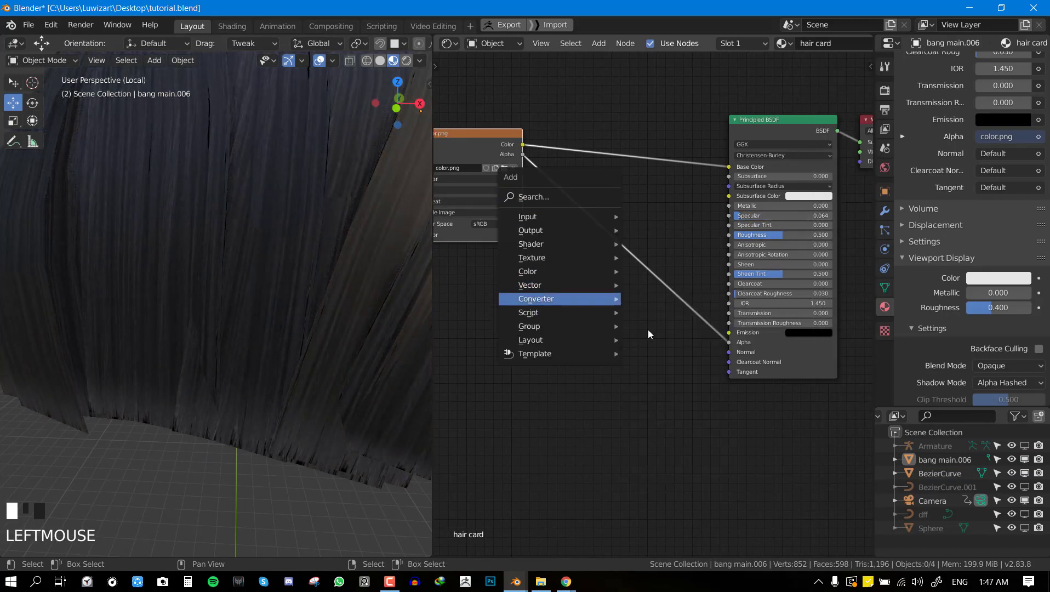
{"action": "mouse_move", "coordinate": [563, 299]}
{"action": "left_click", "coordinate": [650, 313]}
{"action": "left_click", "coordinate": [634, 246]}
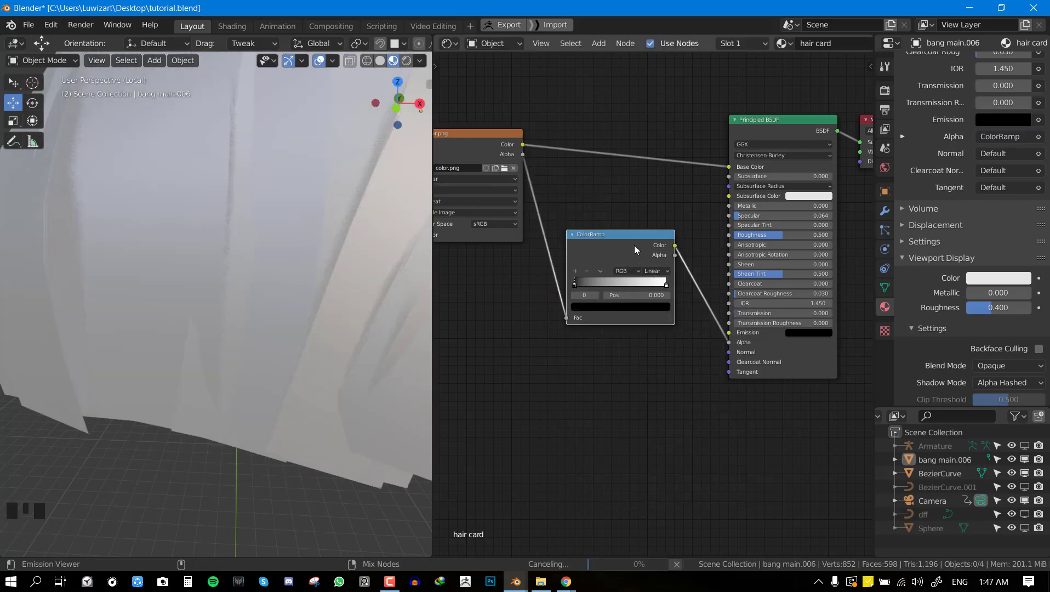
- Preview the ColorRamp on the bangs, move its black stop close to the white stop, and route the Principled BSDF back to the output
{"action": "left_click", "coordinate": [634, 245], "text": "ctrl+shift"}
{"action": "scroll", "coordinate": [137, 260], "scroll_direction": "down", "scroll_amount": 4}
{"action": "scroll", "coordinate": [220, 268], "scroll_direction": "up", "scroll_amount": 2}
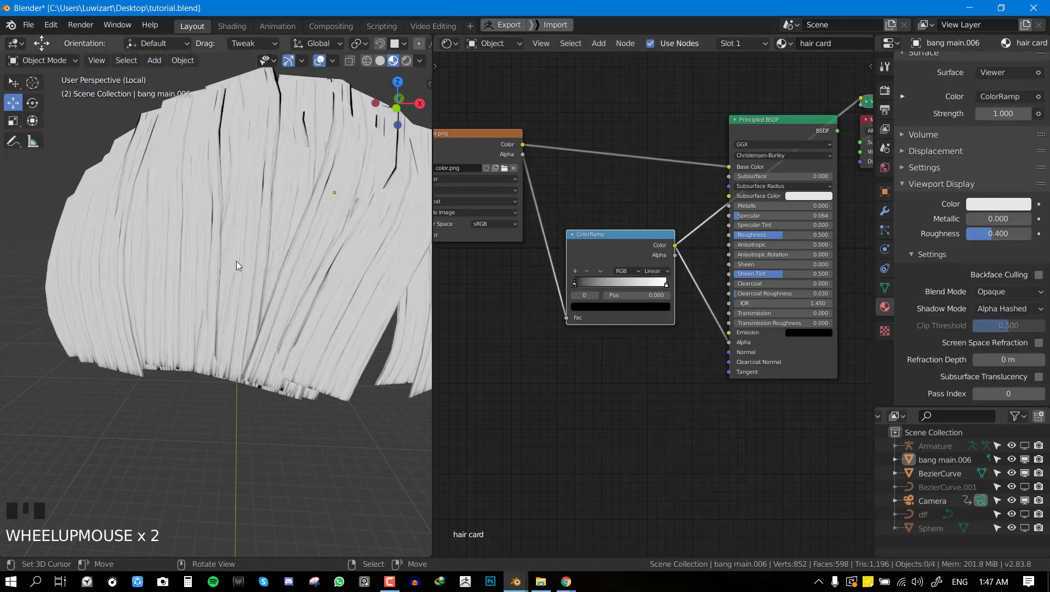
{"action": "middle_click_drag", "start_coordinate": [237, 261], "coordinate": [238, 271]}
{"action": "scroll", "coordinate": [594, 299], "scroll_direction": "up", "scroll_amount": 1}
{"action": "left_click_drag", "start_coordinate": [570, 280], "coordinate": [671, 278]}
{"action": "left_click", "coordinate": [778, 97], "text": "ctrl+shift"}
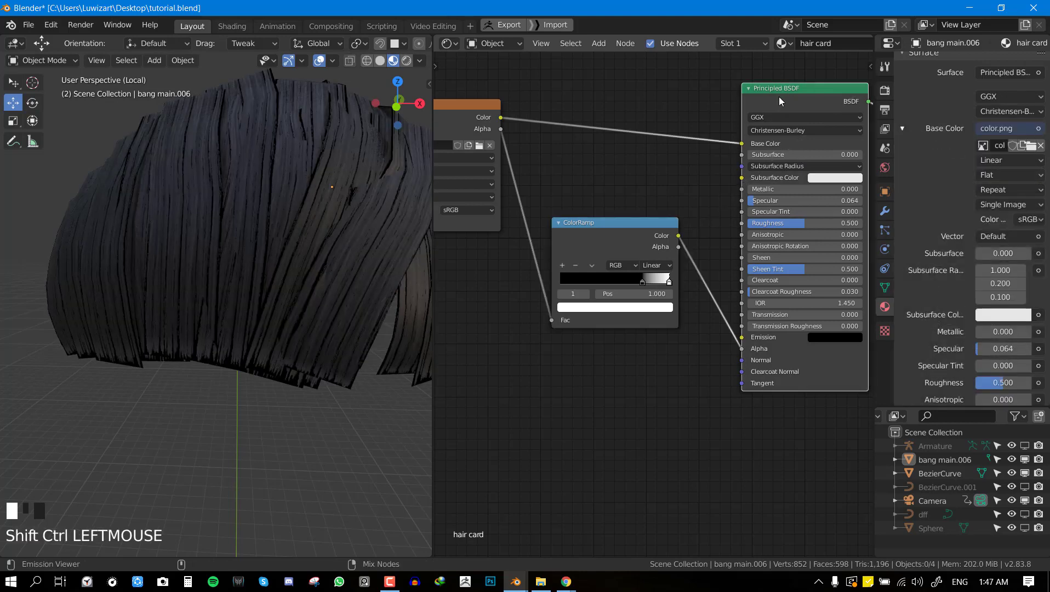
- Shift the ColorRamp node slightly away from the Principled BSDF and save the file
{"action": "middle_click_drag", "start_coordinate": [226, 326], "coordinate": [241, 323]}
{"action": "right_click_drag", "start_coordinate": [635, 248], "coordinate": [622, 256]}
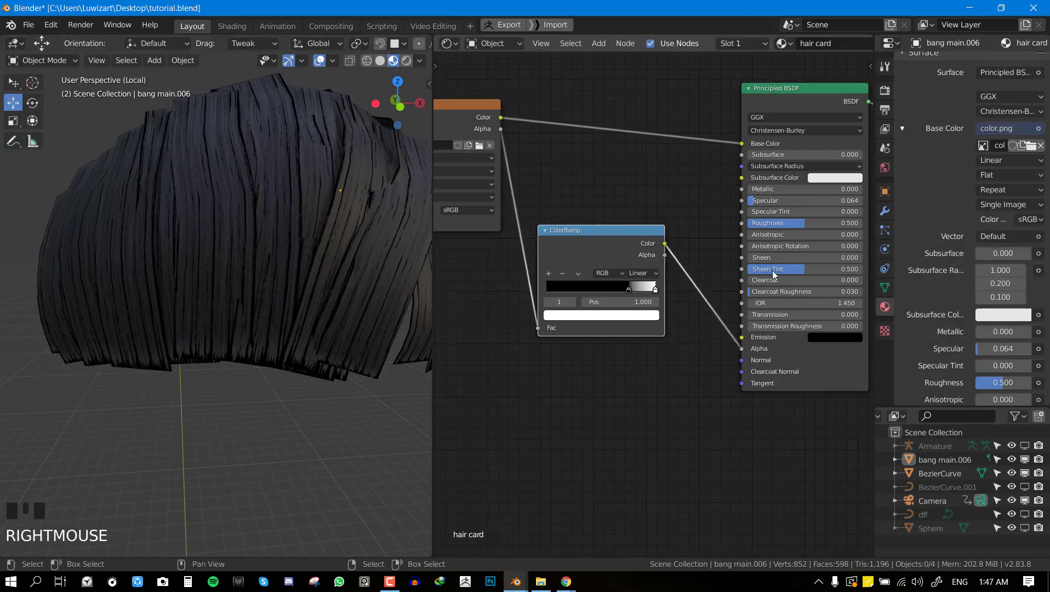
{"action": "scroll", "coordinate": [662, 303], "scroll_direction": "down", "scroll_amount": 4}
{"action": "key", "text": "ctrl+s"}
{"action": "middle_click_drag", "start_coordinate": [694, 290], "coordinate": [651, 320]}
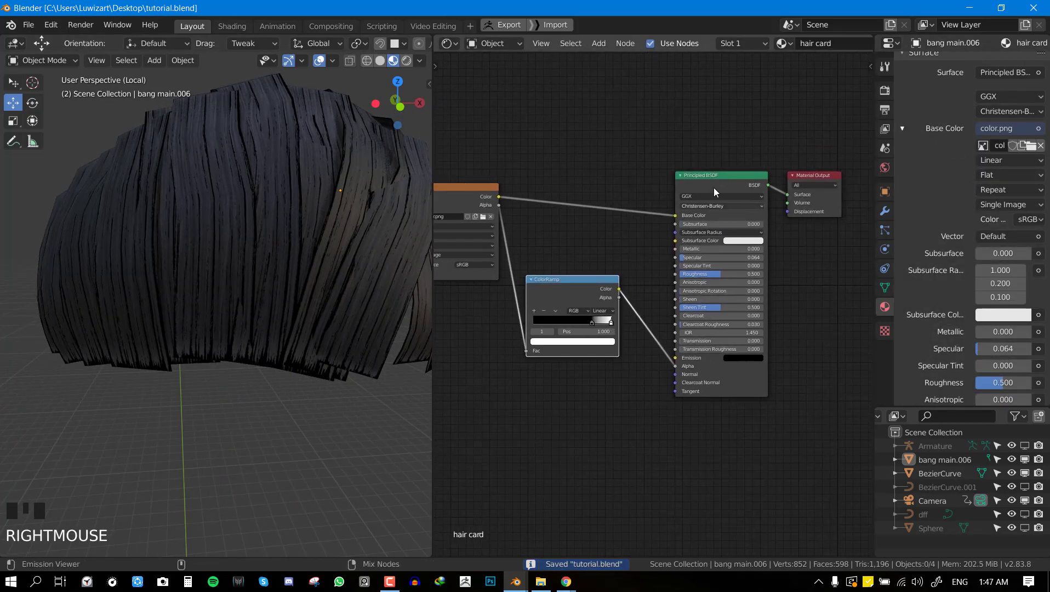
{"action": "left_click", "coordinate": [713, 190], "text": "ctrl+shift"}
- Set the hair card material's shadow mode to None and its blend mode to Alpha Hashed
{"action": "middle_click_drag", "start_coordinate": [291, 296], "coordinate": [204, 311]}
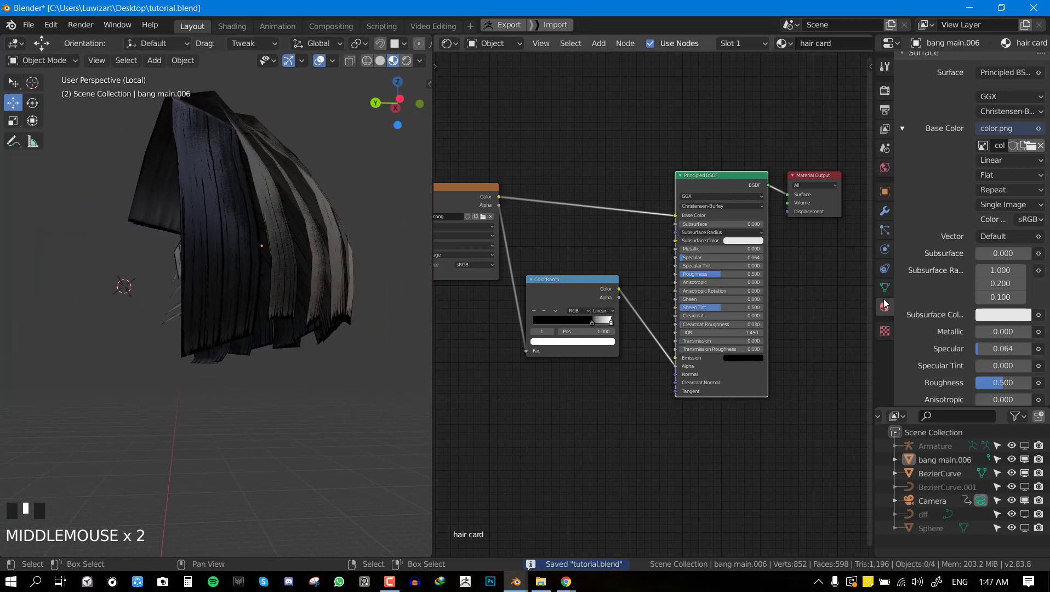
{"action": "scroll", "coordinate": [964, 290], "scroll_direction": "down", "scroll_amount": 15}
{"action": "scroll", "coordinate": [971, 281], "scroll_direction": "down", "scroll_amount": 5}
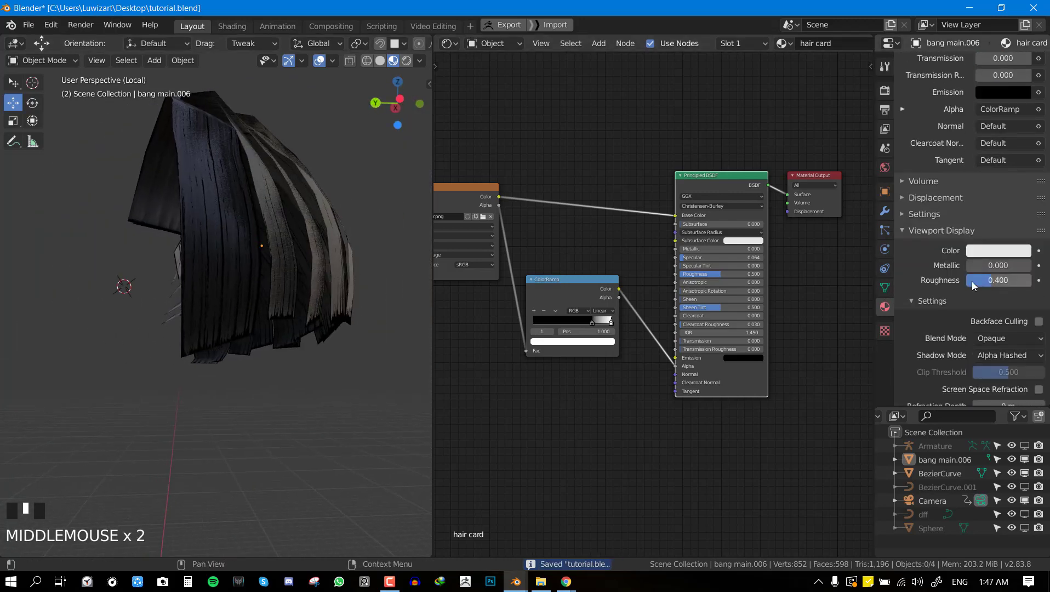
{"action": "left_click", "coordinate": [1022, 309]}
{"action": "left_click", "coordinate": [998, 325]}
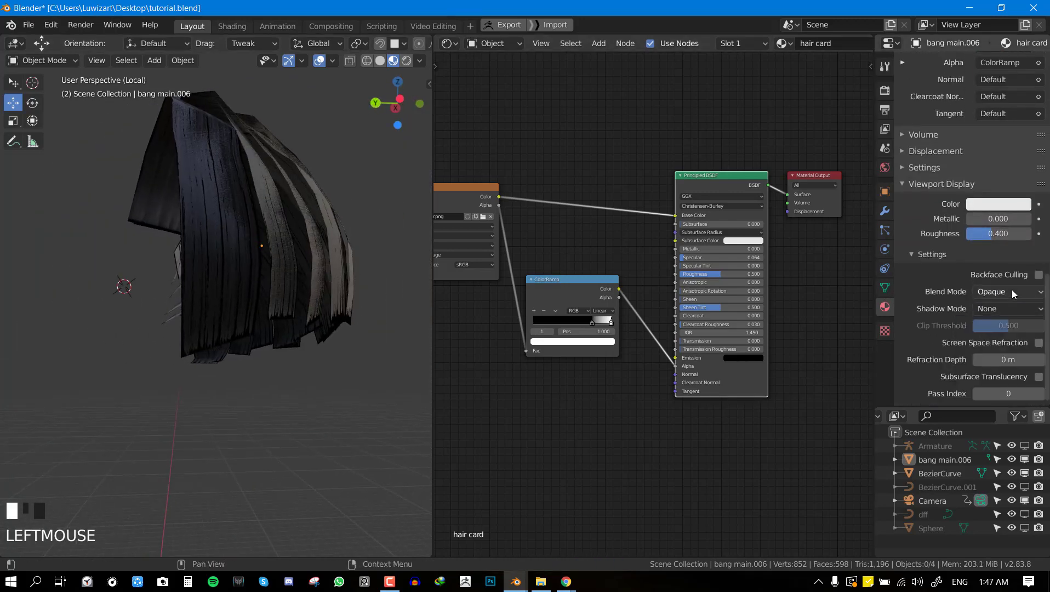
{"action": "left_click", "coordinate": [1011, 290]}
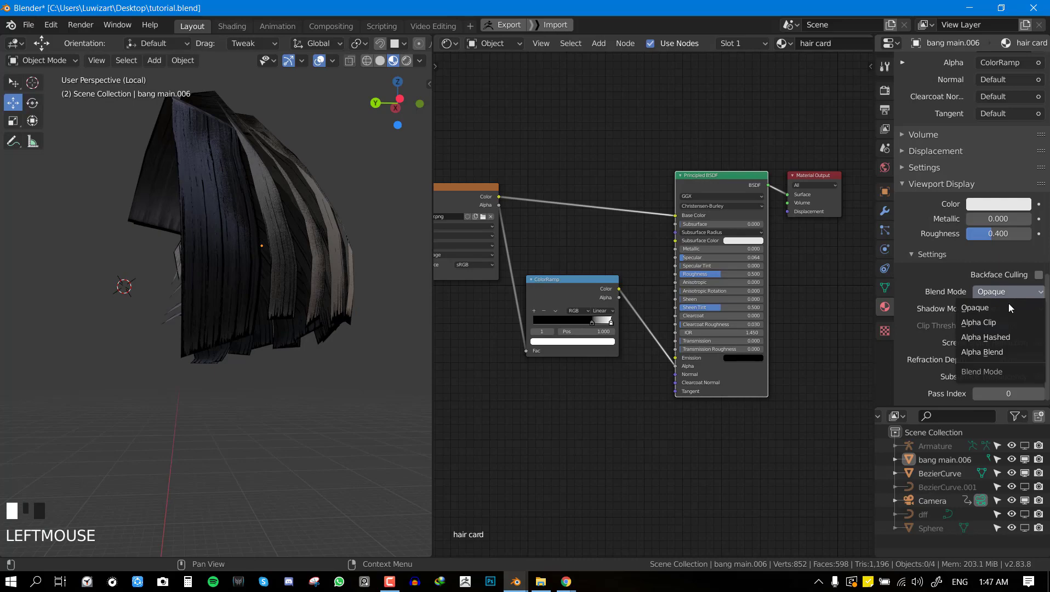
{"action": "left_click", "coordinate": [1008, 337]}
- Inspect the transparency of the bangs from several sides and save the file
{"action": "mouse_move", "coordinate": [281, 313]}
{"action": "middle_mouse_down"}
{"action": "mouse_move", "coordinate": [219, 335]}
{"action": "mouse_move", "coordinate": [257, 310]}
{"action": "mouse_move", "coordinate": [188, 339]}
{"action": "middle_mouse_up"}
{"action": "scroll", "coordinate": [222, 334], "scroll_direction": "down", "scroll_amount": 3}
{"action": "scroll", "coordinate": [326, 346], "scroll_direction": "up", "scroll_amount": 3}
{"action": "middle_click_drag", "start_coordinate": [325, 346], "coordinate": [267, 356]}
{"action": "scroll", "coordinate": [237, 323], "scroll_direction": "down", "scroll_amount": 2}
{"action": "scroll", "coordinate": [313, 346], "scroll_direction": "up", "scroll_amount": 2}
{"action": "key", "text": "ctrl+s"}
- Exit local view to show the bangs on the head, and select the bangs
{"action": "key", "text": "KP_Divide"}
{"action": "scroll", "coordinate": [289, 348], "scroll_direction": "up", "scroll_amount": 3}
{"action": "key", "text": "KP_Divide"}
{"action": "key", "text": "KP_1"}
{"action": "middle_click_drag", "start_coordinate": [301, 321], "coordinate": [286, 302]}
{"action": "scroll", "coordinate": [309, 336], "scroll_direction": "up", "scroll_amount": 2}
{"action": "right_click", "coordinate": [286, 303]}
{"action": "scroll", "coordinate": [548, 321], "scroll_direction": "up", "scroll_amount": 2}
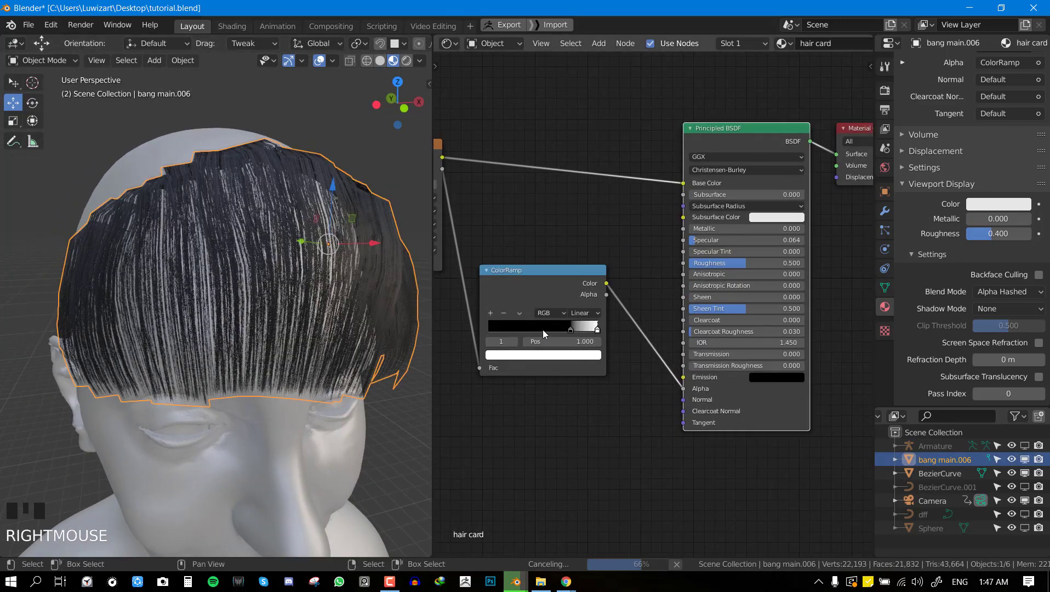
- Lower the ColorRamp's black stop to position 0.167 while checking the bangs against the face, and save the file
{"action": "left_click_drag", "start_coordinate": [567, 331], "coordinate": [491, 333]}
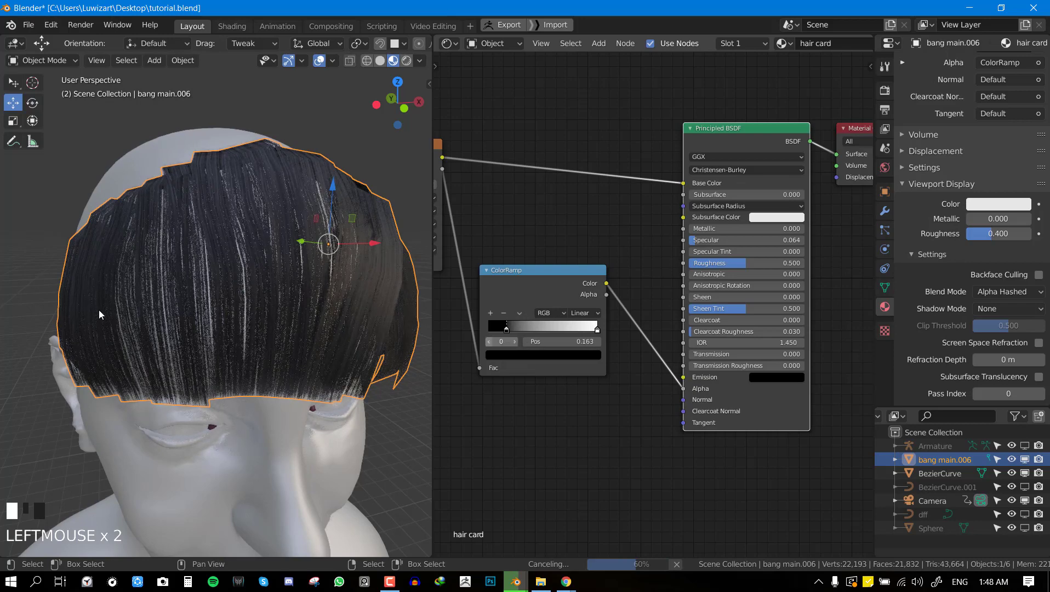
{"action": "key", "text": "alt+a"}
{"action": "key", "text": "KP_1"}
{"action": "middle_click_drag", "start_coordinate": [262, 308], "coordinate": [293, 321]}
{"action": "key", "text": "ctrl+s"}
{"action": "scroll", "coordinate": [253, 317], "scroll_direction": "up", "scroll_amount": 3}
{"action": "left_click_drag", "start_coordinate": [530, 332], "coordinate": [508, 331]}
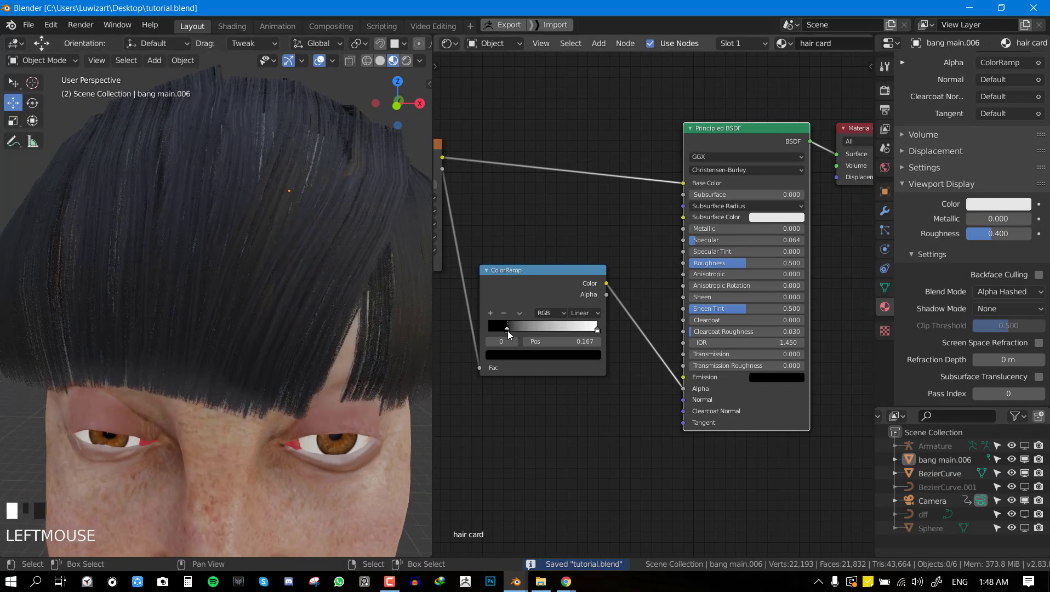
- Maximize the 3D viewport and start editing the bangs mesh in front view with nothing selected
{"action": "key", "text": "ctrl+space"}
{"action": "scroll", "coordinate": [288, 334], "scroll_direction": "down", "scroll_amount": 2}
{"action": "mouse_move", "coordinate": [288, 334]}
{"action": "middle_mouse_down"}
{"action": "mouse_move", "coordinate": [398, 345]}
{"action": "mouse_move", "coordinate": [283, 332]}
{"action": "middle_mouse_up"}
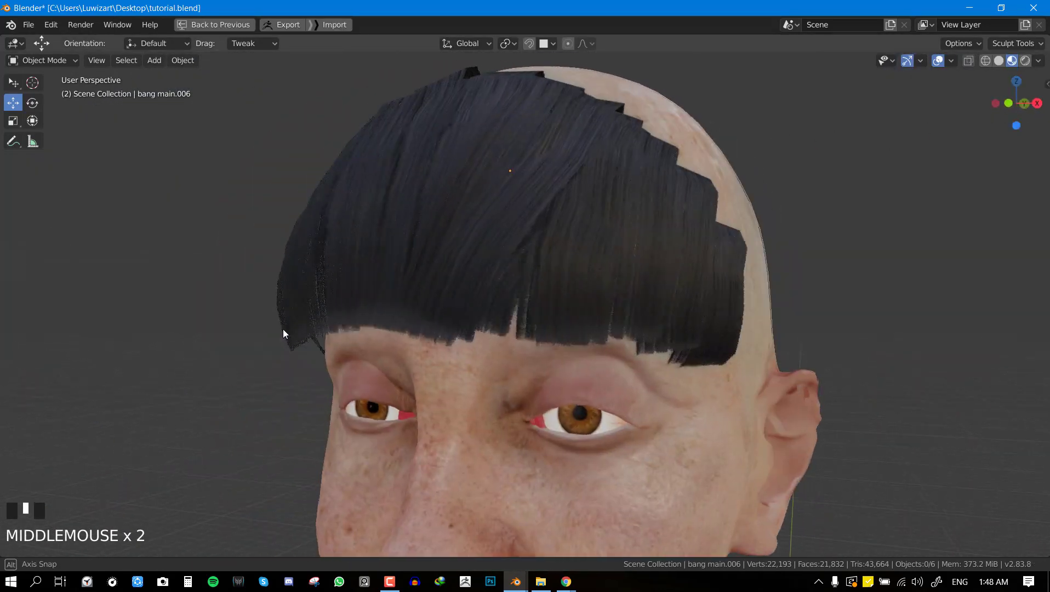
{"action": "key", "text": "KP_1"}
{"action": "key", "text": "Tab"}
{"action": "scroll", "coordinate": [636, 303], "scroll_direction": "up", "scroll_amount": 1}
{"action": "key", "text": "alt+a"}
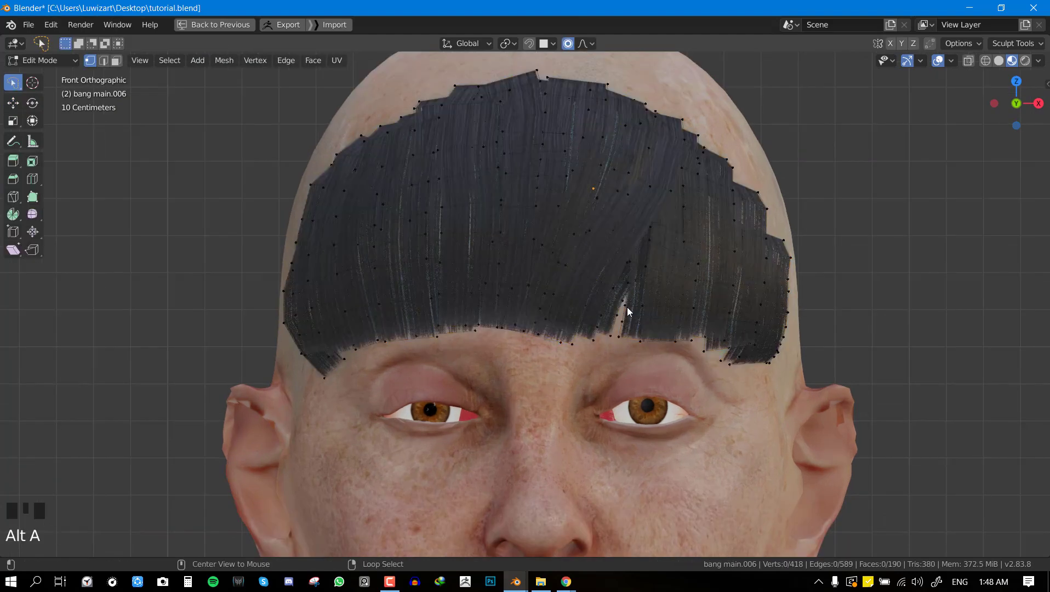
- Select the linked hair cards beside the gap above the character's left eye and move them toward the middle with proportional editing
{"action": "right_click", "coordinate": [613, 317]}
{"action": "key", "text": "l"}
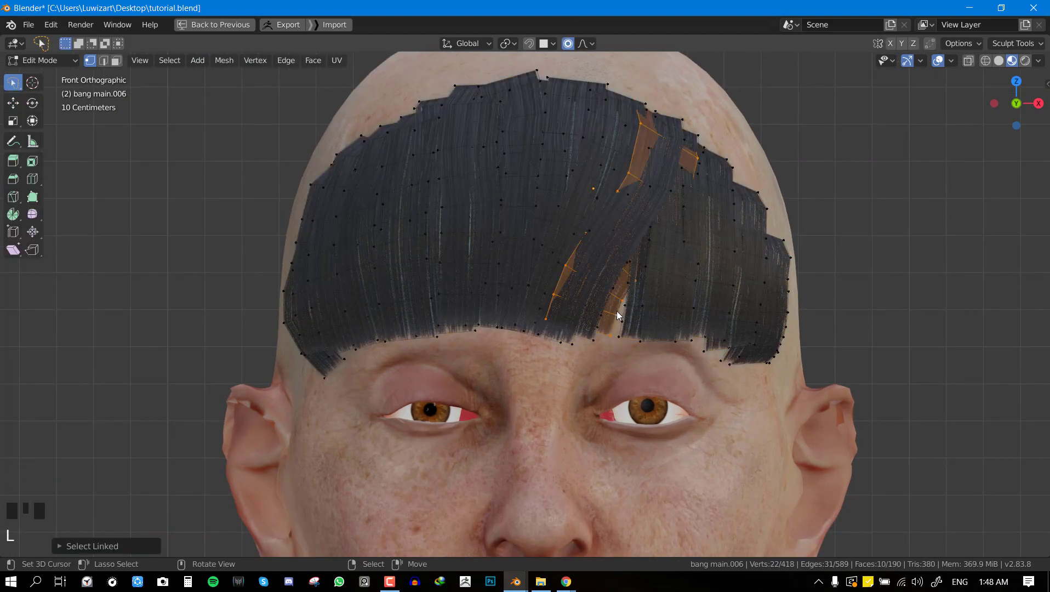
{"action": "key", "text": "g"}
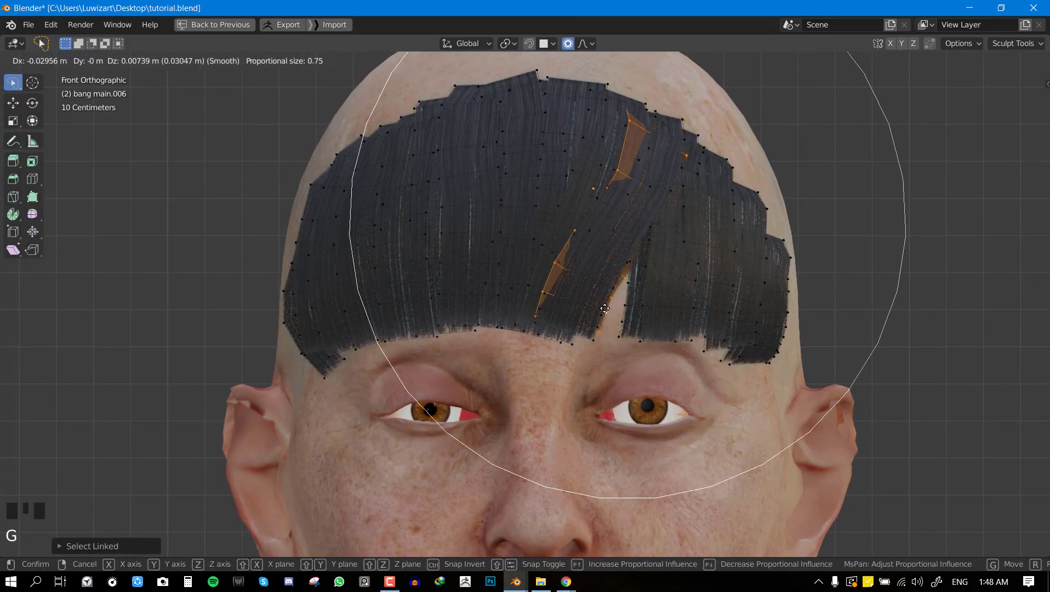
{"action": "left_click", "coordinate": [601, 308]}
{"action": "key", "text": "alt+a"}
- Pull two tip vertices near the middle of the fringe's lower edge sideways with proportional editing at size 0.56
{"action": "scroll", "coordinate": [478, 311], "scroll_direction": "up", "scroll_amount": 1}
{"action": "right_click", "coordinate": [465, 332]}
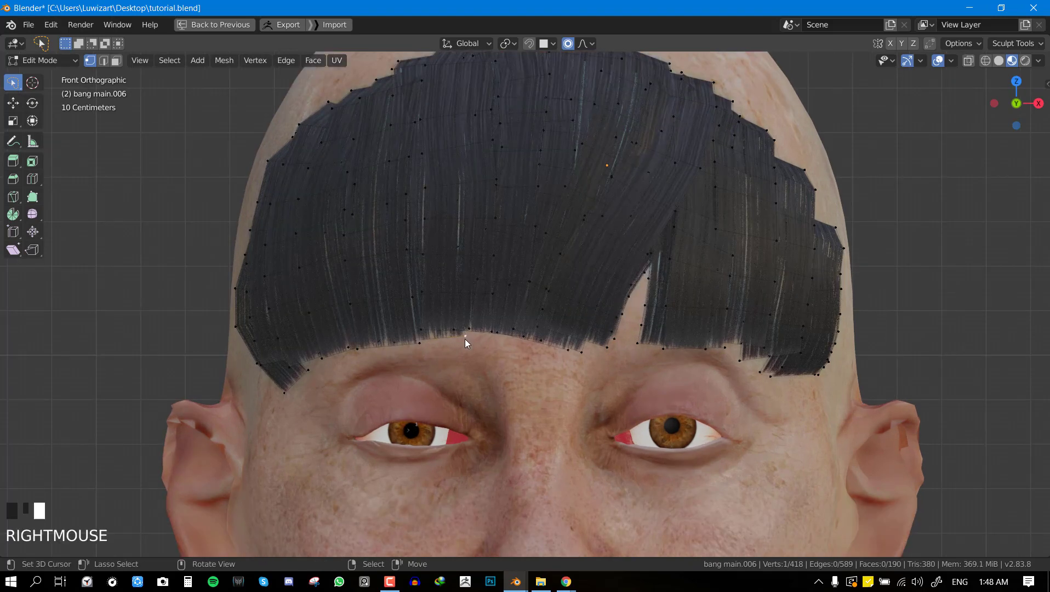
{"action": "key", "text": "g"}
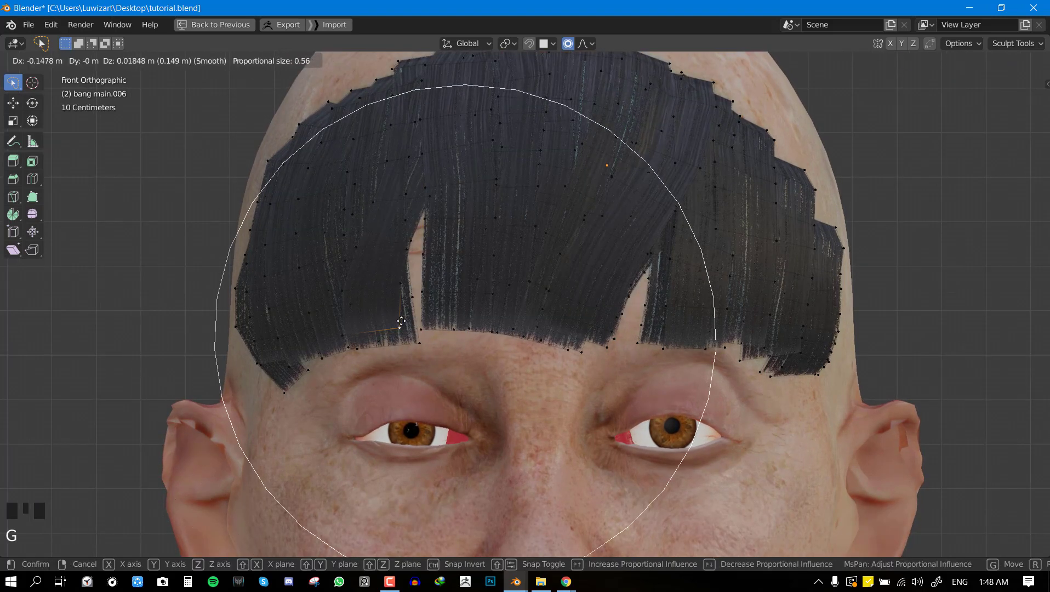
{"action": "left_click", "coordinate": [408, 325]}
{"action": "right_click", "coordinate": [471, 327]}
{"action": "key", "text": "g"}
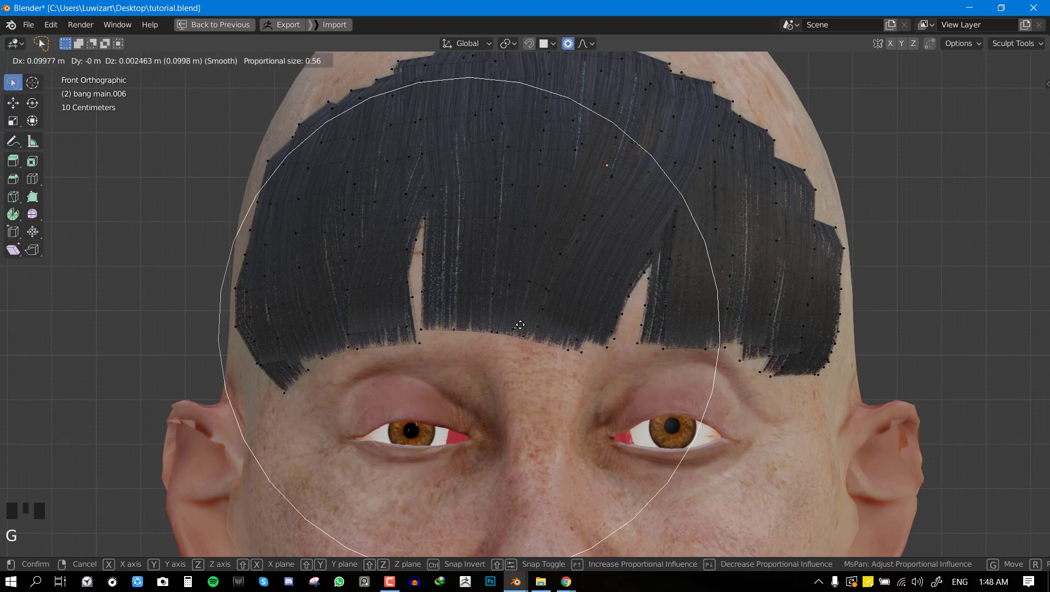
{"action": "left_click", "coordinate": [481, 338]}
- Move the neighbouring tip vertices to shape a narrow parting in the fringe beside the nose bridge
{"action": "right_click", "coordinate": [480, 330]}
{"action": "key", "text": "g"}
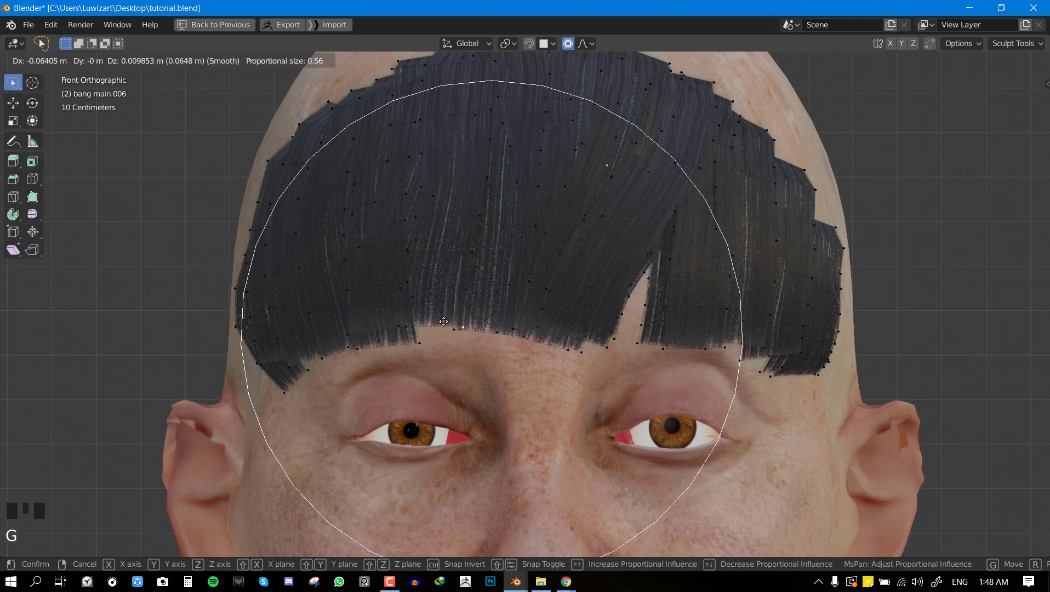
{"action": "left_click", "coordinate": [459, 319]}
{"action": "right_click", "coordinate": [456, 332]}
{"action": "key", "text": "g"}
{"action": "left_click", "coordinate": [476, 332]}
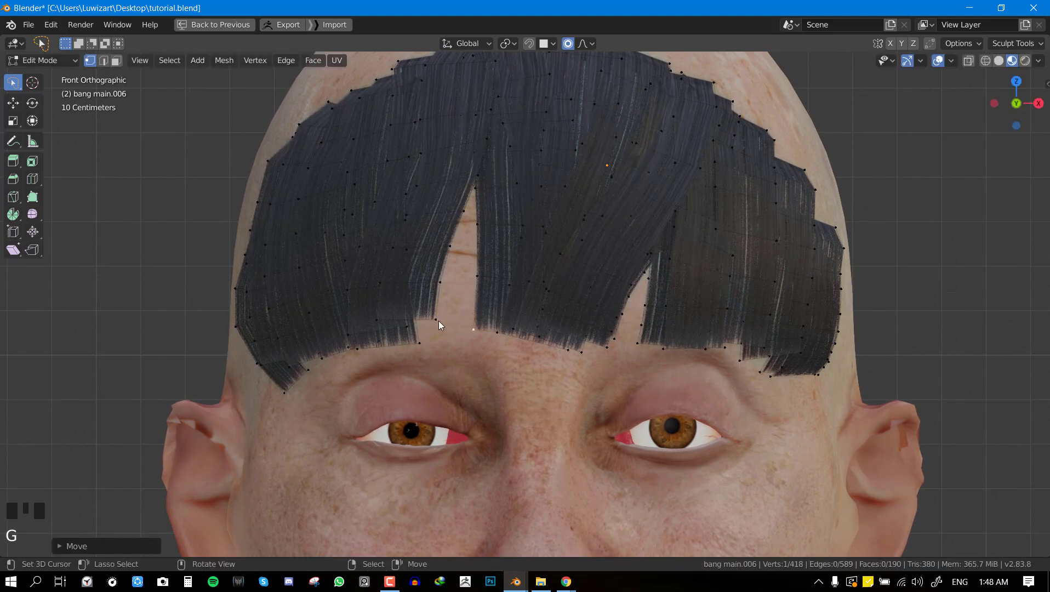
{"action": "right_click_drag", "start_coordinate": [438, 320], "coordinate": [462, 329]}
- Open another parting in the fringe above the character's right eye by shifting tip vertices, and return to Object Mode
{"action": "right_click", "coordinate": [349, 332]}
{"action": "key", "text": "g"}
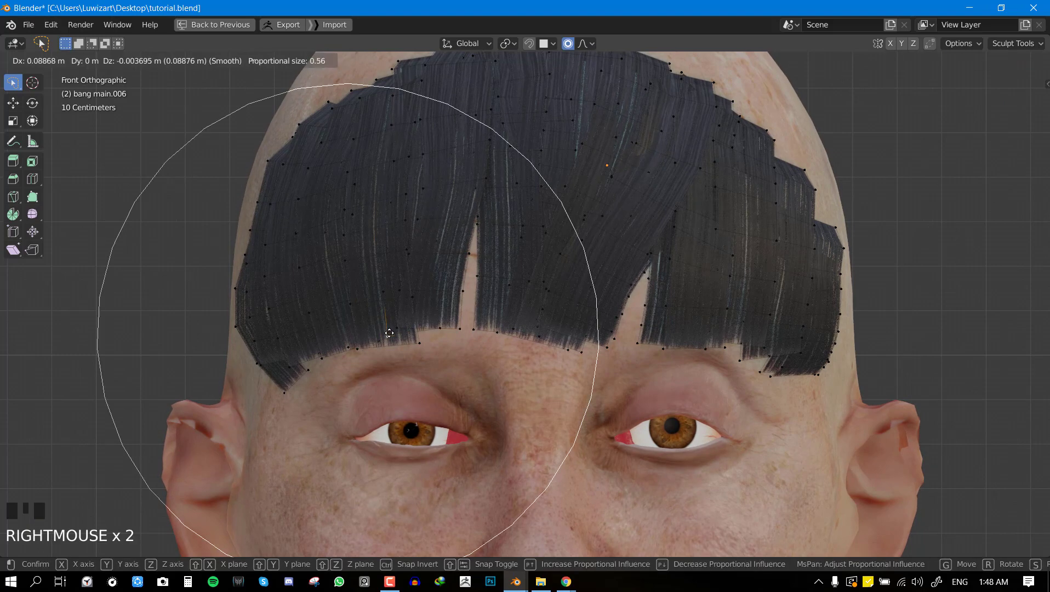
{"action": "left_click", "coordinate": [350, 348]}
{"action": "right_click", "coordinate": [350, 349]}
{"action": "key", "text": "g"}
{"action": "right_click", "coordinate": [371, 344]}
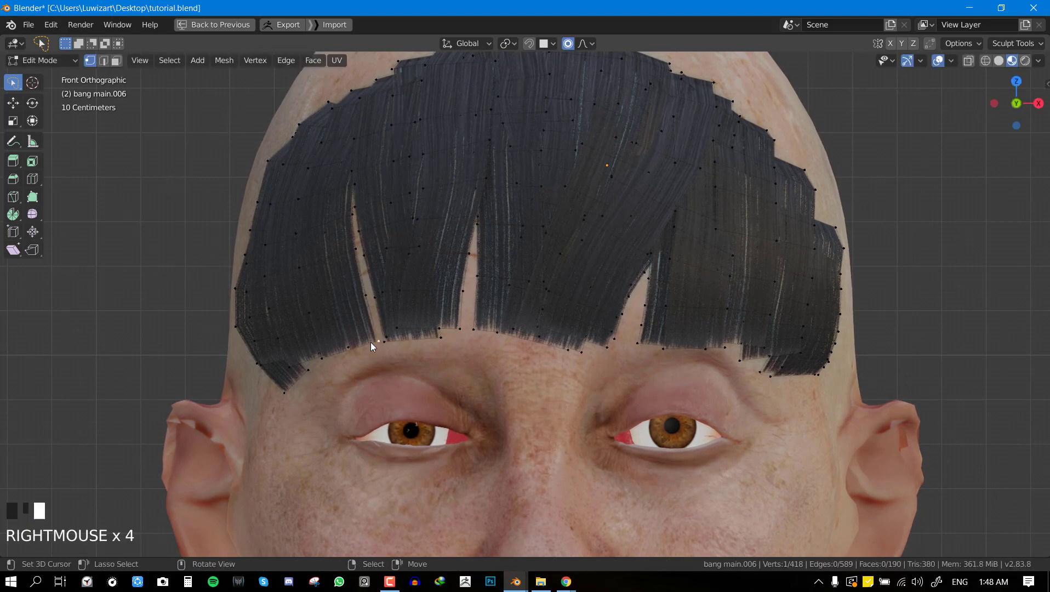
{"action": "key", "text": "g"}
{"action": "key", "text": "Tab"}
- Check the reshaped bangs from the side and front, save the file, and restore the split editor layout
{"action": "middle_click_drag", "start_coordinate": [526, 310], "coordinate": [442, 353]}
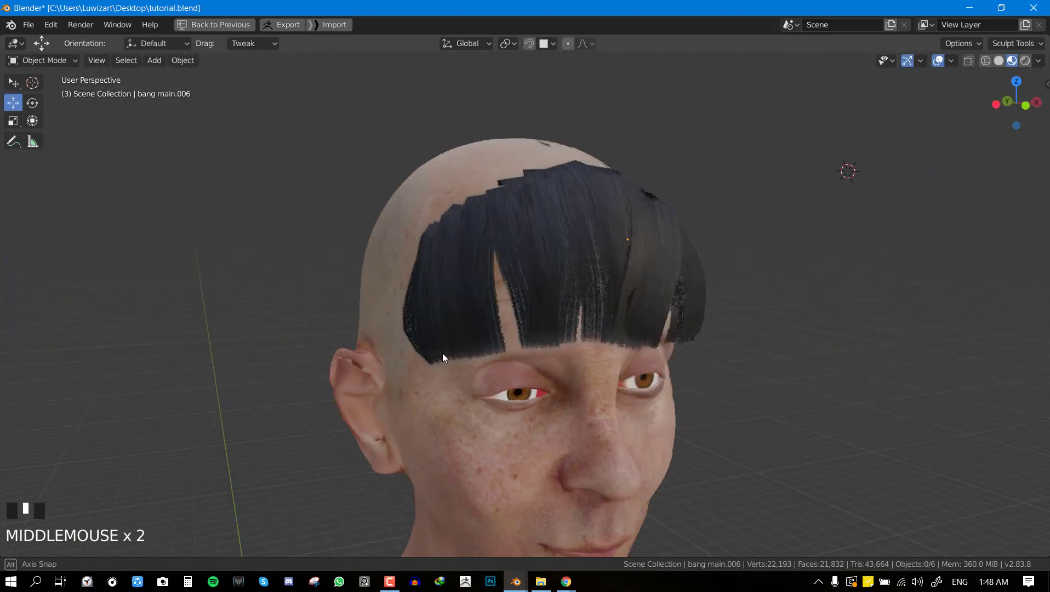
{"action": "scroll", "coordinate": [470, 314], "scroll_direction": "up", "scroll_amount": 2}
{"action": "middle_click_drag", "start_coordinate": [470, 314], "coordinate": [711, 302]}
{"action": "key", "text": "KP_1"}
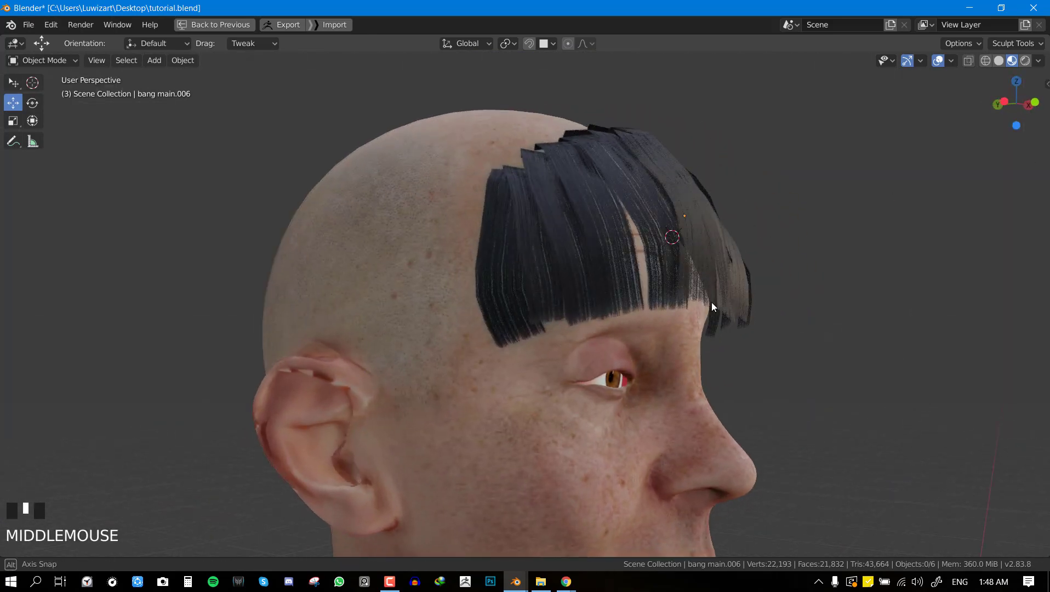
{"action": "key", "text": "KP_1"}
{"action": "scroll", "coordinate": [678, 302], "scroll_direction": "up", "scroll_amount": 3}
{"action": "scroll", "coordinate": [612, 293], "scroll_direction": "down", "scroll_amount": 1}
{"action": "scroll", "coordinate": [612, 287], "scroll_direction": "down", "scroll_amount": 1}
{"action": "key", "text": "ctrl+s"}
{"action": "key", "text": "ctrl+space"}
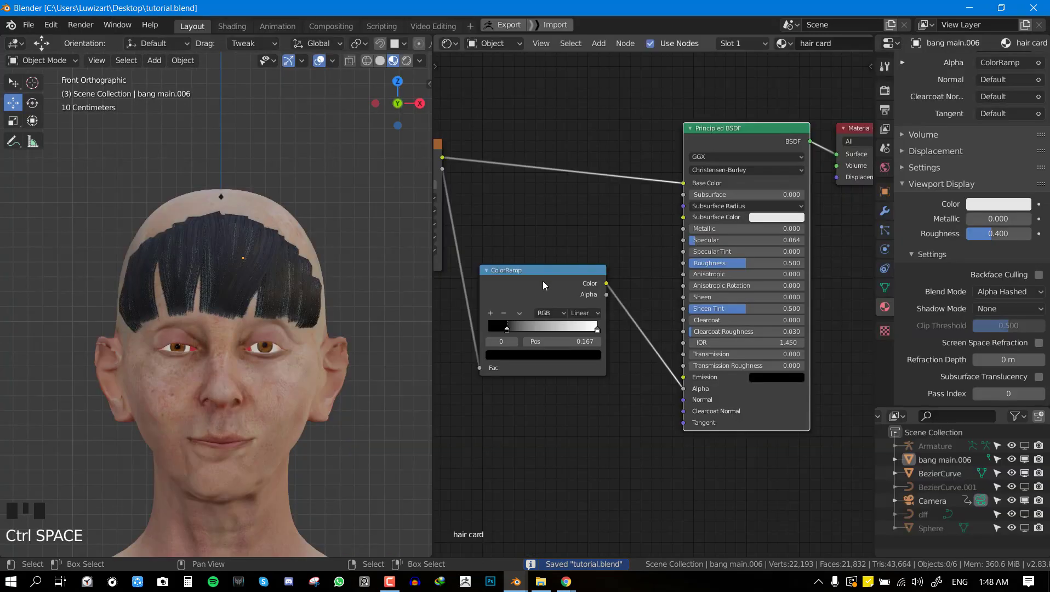
- Move the color.png and Principled BSDF nodes upward to make room in the node graph, and save the file
{"action": "middle_click_drag", "start_coordinate": [500, 238], "coordinate": [687, 297]}
{"action": "right_click", "coordinate": [567, 248]}
{"action": "scroll", "coordinate": [688, 297], "scroll_direction": "up", "scroll_amount": 2}
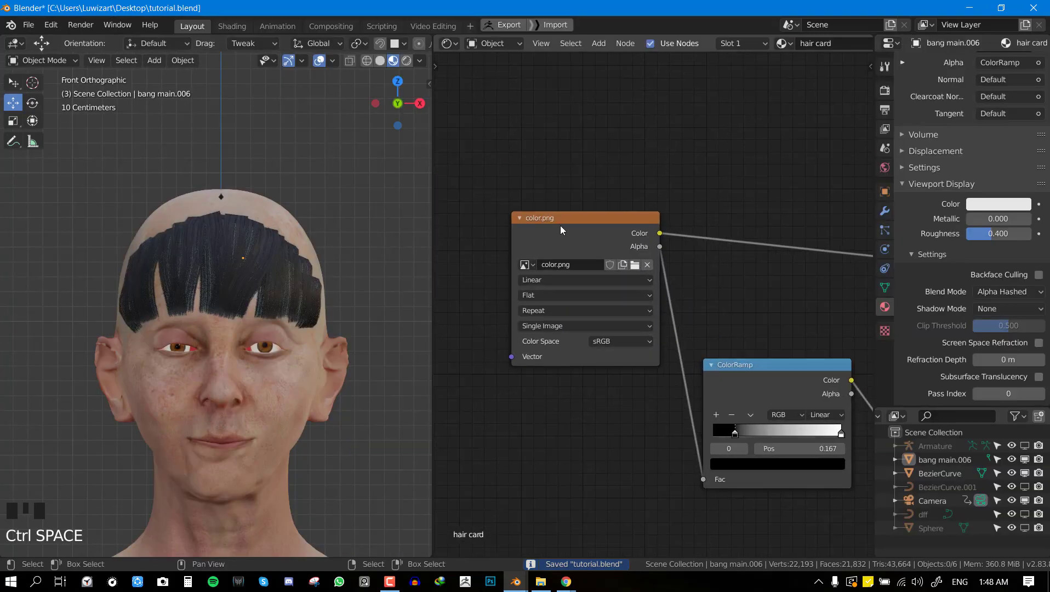
{"action": "right_click_drag", "start_coordinate": [559, 225], "coordinate": [516, 128]}
{"action": "middle_click_drag", "start_coordinate": [223, 317], "coordinate": [310, 319]}
{"action": "key", "text": "KP_1"}
{"action": "scroll", "coordinate": [327, 283], "scroll_direction": "up", "scroll_amount": 3}
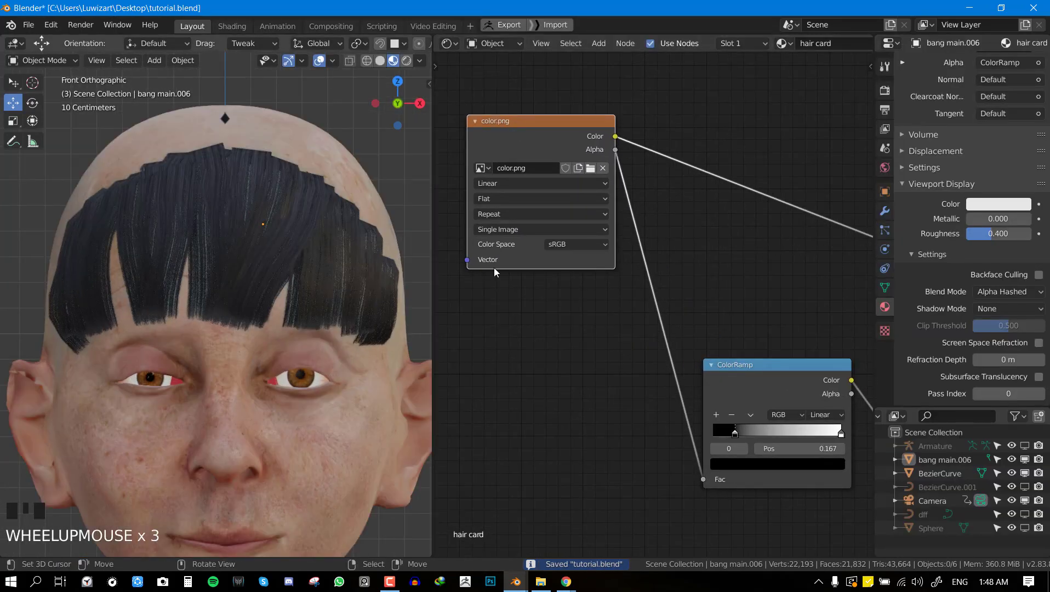
{"action": "key", "text": "ctrl+s"}
{"action": "middle_click_drag", "start_coordinate": [719, 246], "coordinate": [553, 273]}
{"action": "right_click_drag", "start_coordinate": [853, 225], "coordinate": [870, 126]}
{"action": "middle_click_drag", "start_coordinate": [522, 300], "coordinate": [673, 350]}
{"action": "right_click_drag", "start_coordinate": [566, 192], "coordinate": [650, 76]}
- Duplicate the color.png texture node, load root.png into the copy, and place the color.png node above it
{"action": "key", "text": "shift+d"}
{"action": "left_click", "coordinate": [530, 324]}
{"action": "left_click", "coordinate": [548, 324]}
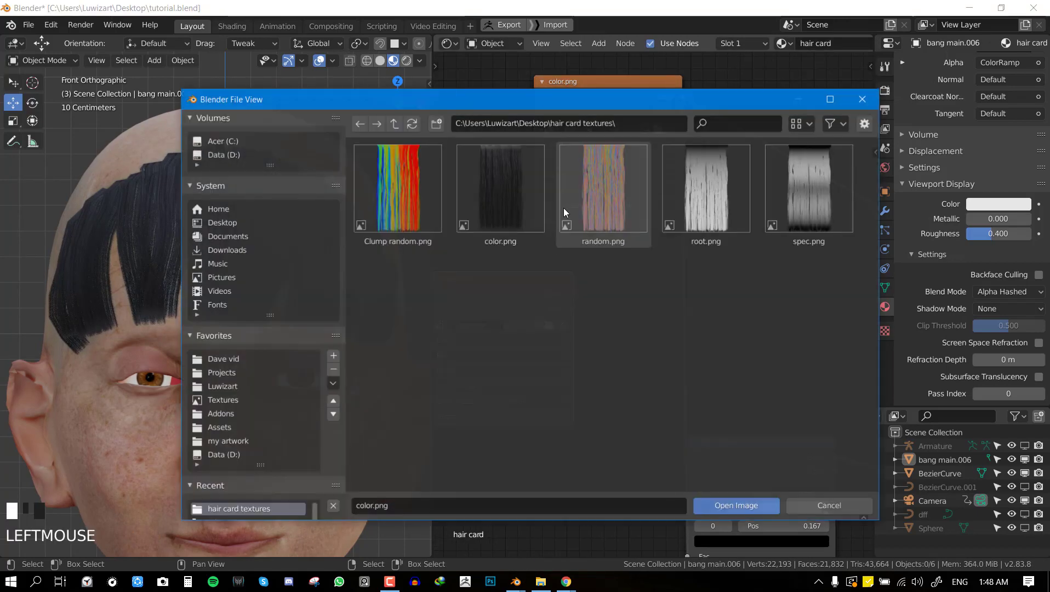
{"action": "double_click", "coordinate": [720, 193]}
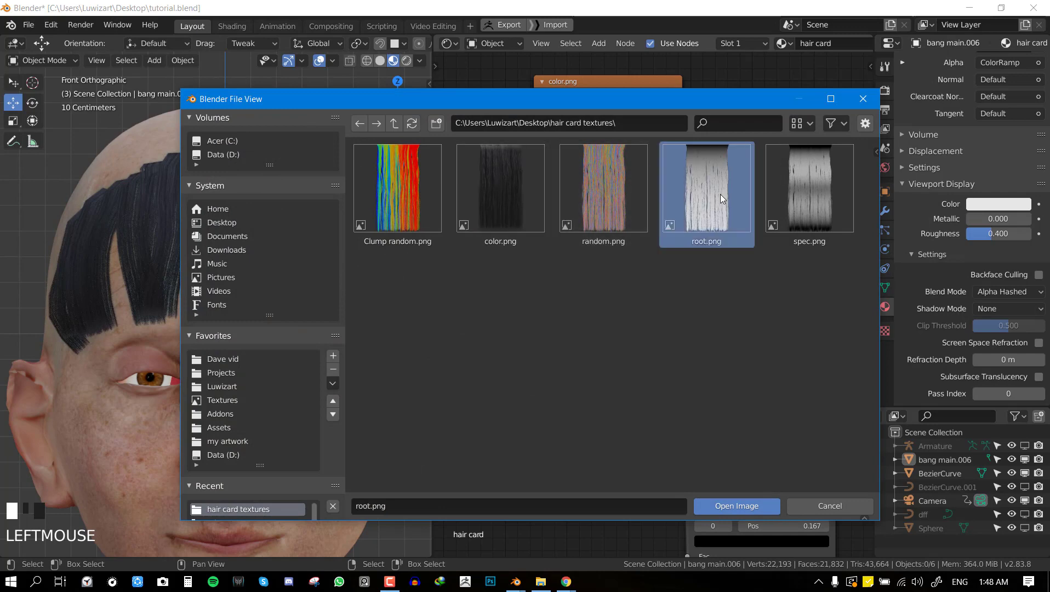
{"action": "right_click_drag", "start_coordinate": [632, 153], "coordinate": [572, 126]}
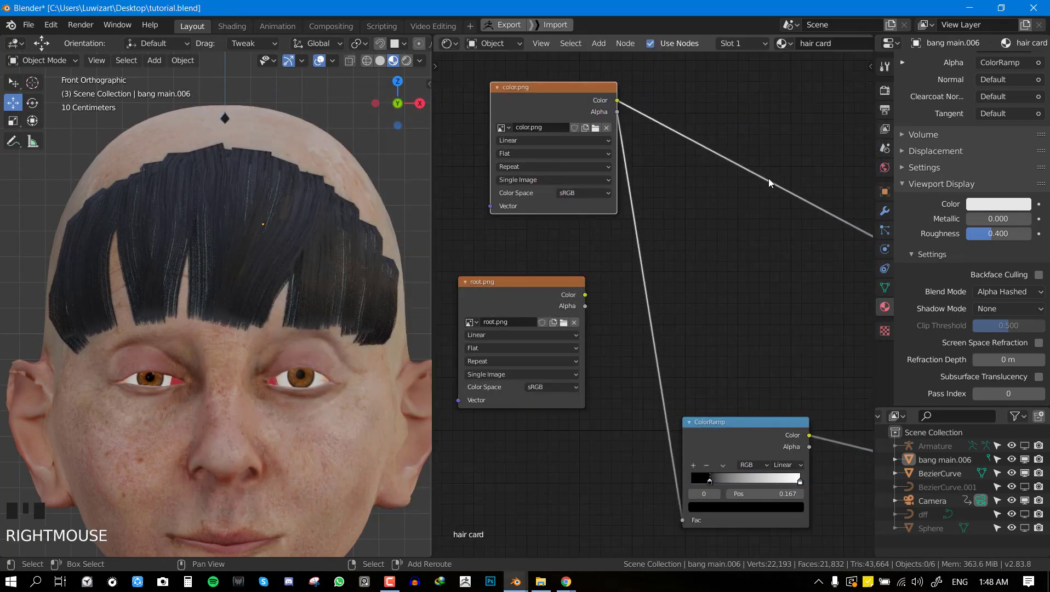
- Preview the root.png texture's color directly on the bangs and examine it from several angles
{"action": "key", "text": "shift+a"}
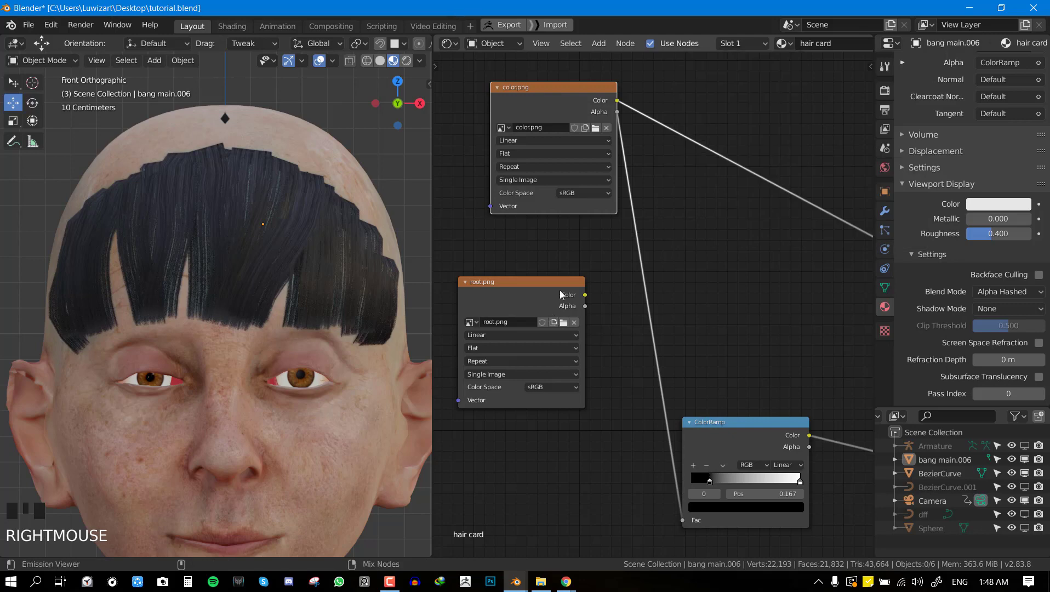
{"action": "left_click", "coordinate": [560, 290], "text": "ctrl+shift"}
{"action": "middle_click_drag", "start_coordinate": [239, 261], "coordinate": [237, 279]}
{"action": "scroll", "coordinate": [356, 296], "scroll_direction": "up", "scroll_amount": 2}
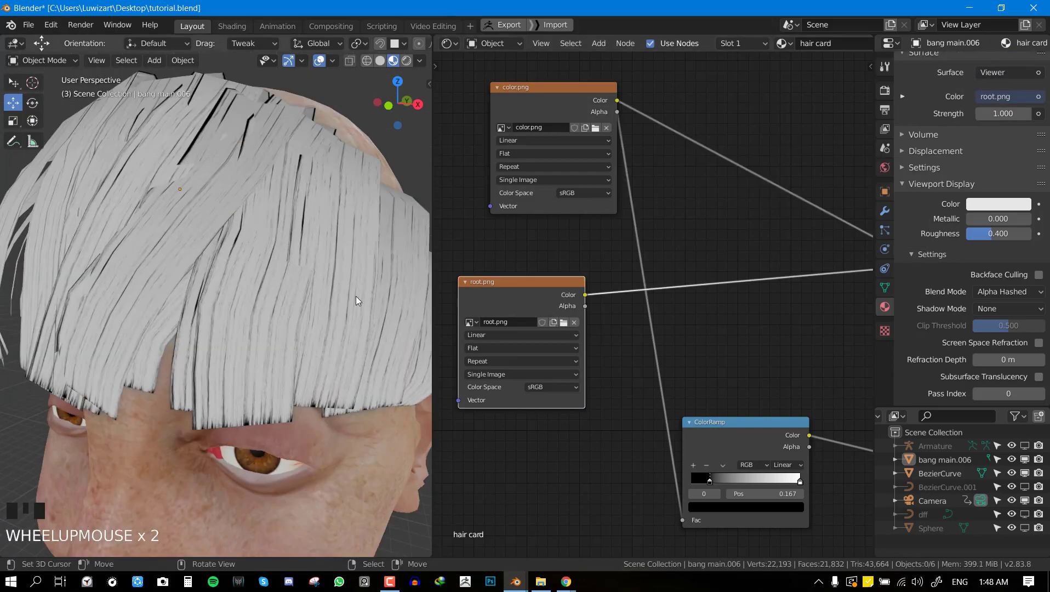
{"action": "middle_click_drag", "start_coordinate": [356, 296], "coordinate": [160, 315]}
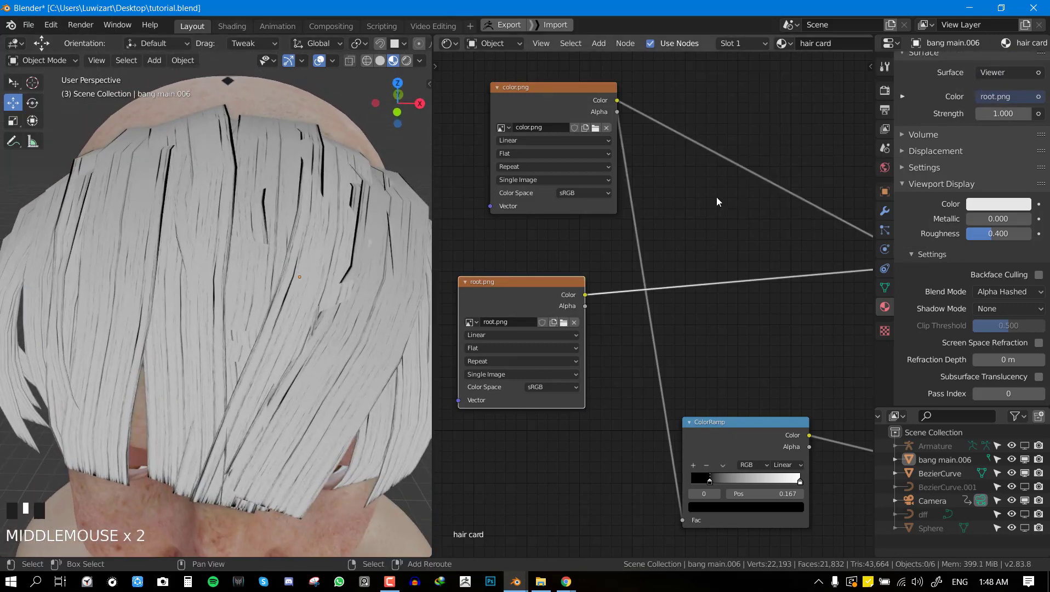
- Add a MixRGB node on the color.png link with root.png's color driving its Fac, and set Color2 to purple
{"action": "key", "text": "shift+a"}
{"action": "mouse_move", "coordinate": [674, 169]}
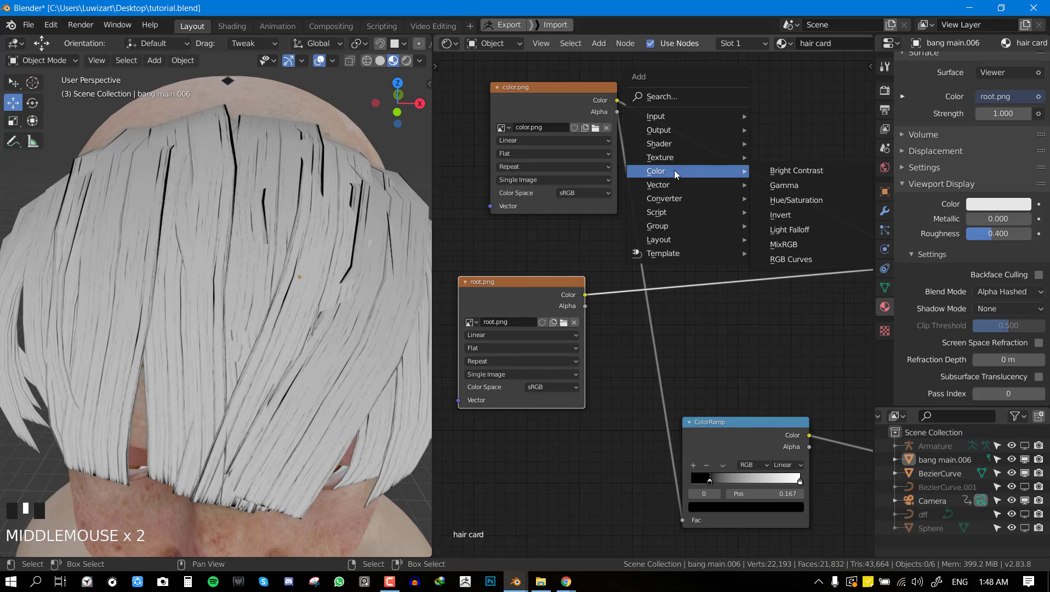
{"action": "left_click", "coordinate": [785, 244]}
{"action": "left_click", "coordinate": [774, 163]}
{"action": "left_click_drag", "start_coordinate": [585, 294], "coordinate": [774, 221]}
{"action": "left_click", "coordinate": [803, 192], "text": "ctrl+shift"}
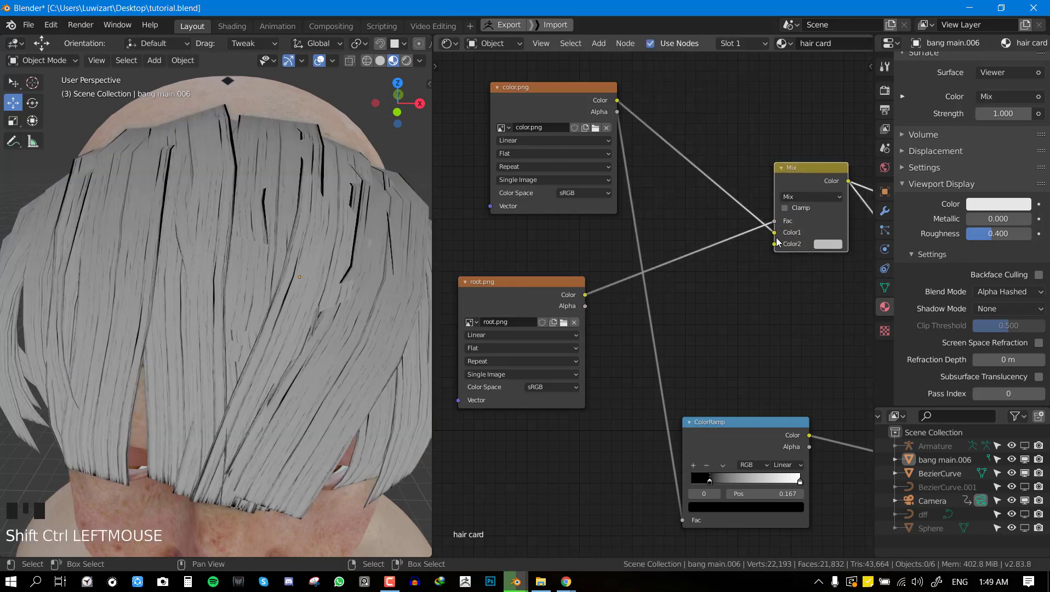
{"action": "left_click", "coordinate": [825, 245]}
{"action": "left_click_drag", "start_coordinate": [859, 161], "coordinate": [880, 128]}
- Move the root.png node aside and place a duplicate of the ColorRamp between it and the Mix node's Fac
{"action": "left_click_drag", "start_coordinate": [571, 309], "coordinate": [497, 295]}
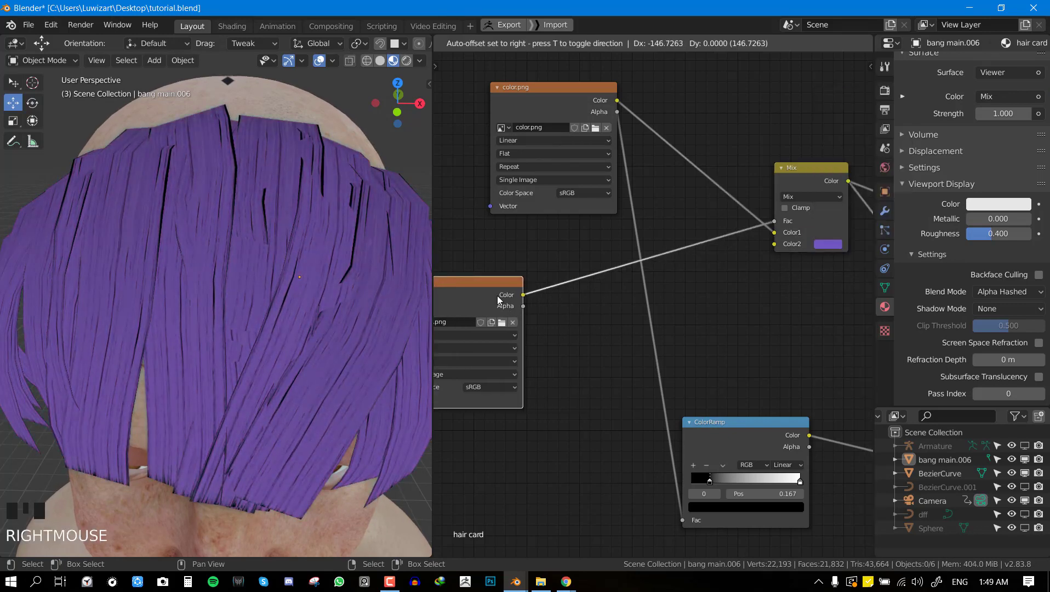
{"action": "left_click", "coordinate": [705, 423]}
{"action": "key", "text": "shift+d"}
{"action": "left_click", "coordinate": [564, 258]}
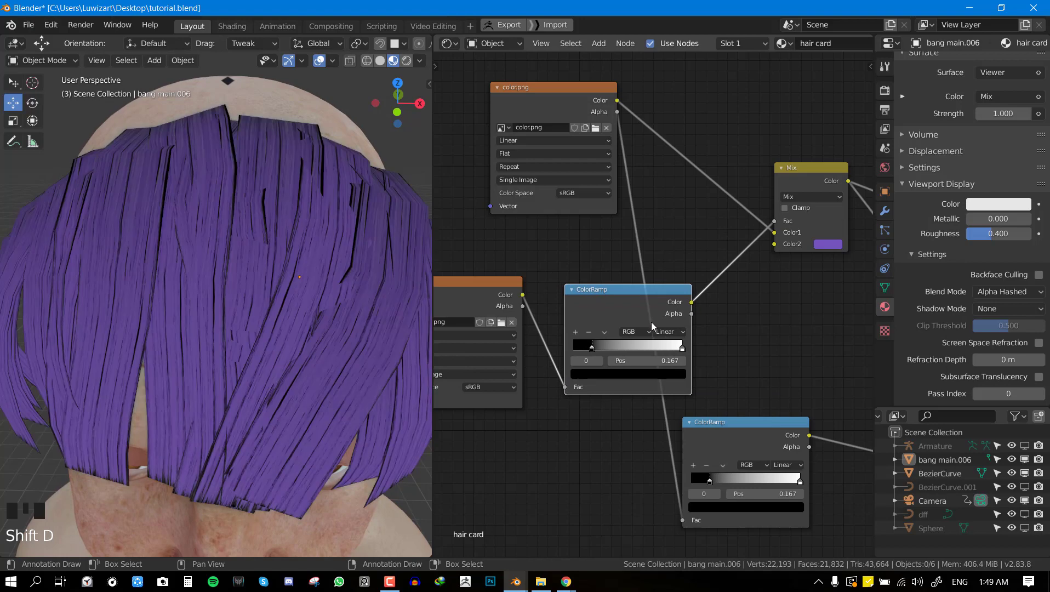
- Preview the root ColorRamp on the bangs, set its black stop to position 0.351, and preview the Mix node again
{"action": "left_click", "coordinate": [653, 312], "text": "ctrl+shift"}
{"action": "mouse_move", "coordinate": [286, 328]}
{"action": "middle_mouse_down"}
{"action": "mouse_move", "coordinate": [304, 340]}
{"action": "mouse_move", "coordinate": [290, 344]}
{"action": "middle_mouse_up"}
{"action": "mouse_move", "coordinate": [606, 349]}
{"action": "left_mouse_down"}
{"action": "mouse_move", "coordinate": [655, 350]}
{"action": "mouse_move", "coordinate": [624, 356]}
{"action": "left_mouse_up"}
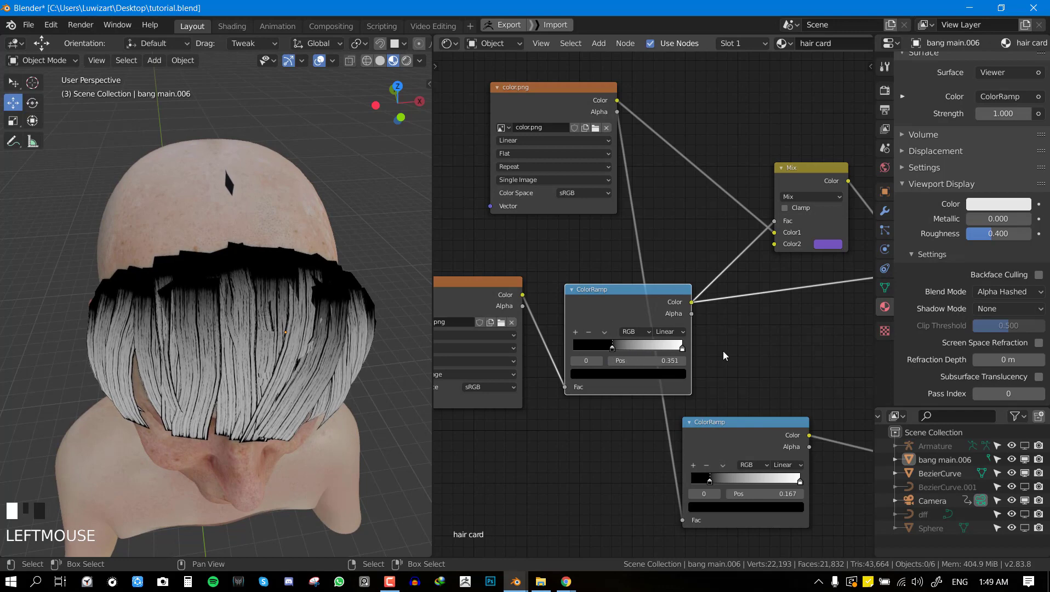
{"action": "scroll", "coordinate": [713, 346], "scroll_direction": "up", "scroll_amount": 1}
{"action": "left_click", "coordinate": [847, 149], "text": "ctrl+shift"}
{"action": "middle_click_drag", "start_coordinate": [736, 207], "coordinate": [615, 215]}
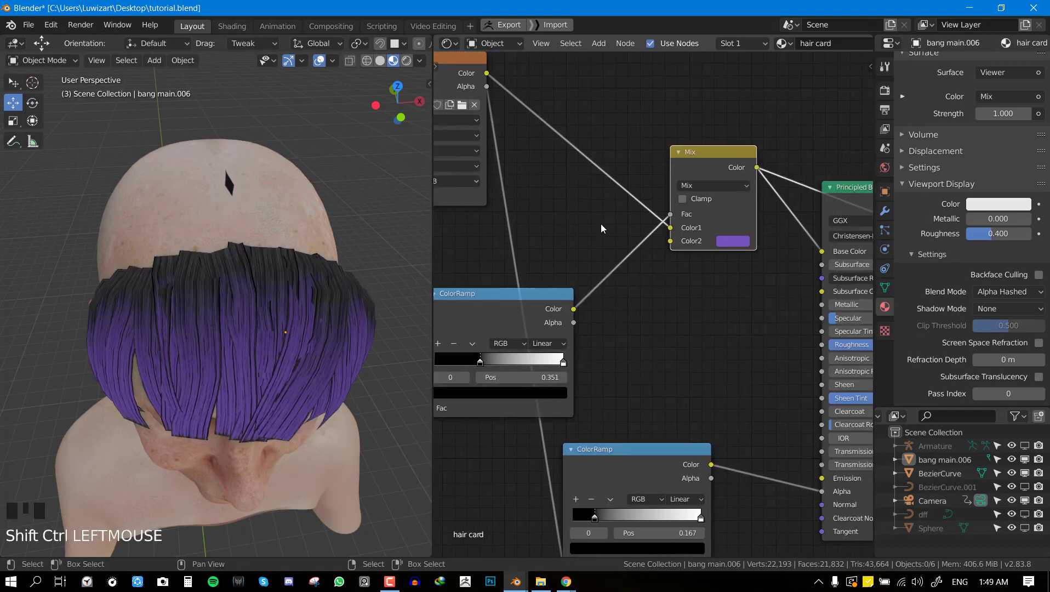
- Move the color.png link from the Mix node's Color1 to Color2, and set Color1 to a dark gray
{"action": "middle_click_drag", "start_coordinate": [219, 296], "coordinate": [252, 310]}
{"action": "left_click_drag", "start_coordinate": [669, 227], "coordinate": [670, 241]}
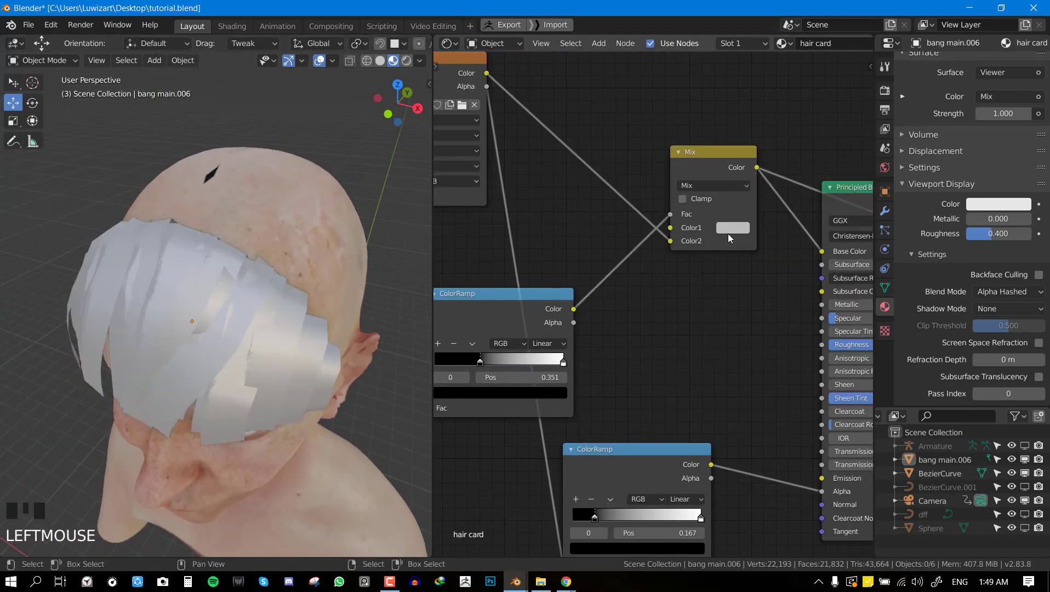
{"action": "left_click", "coordinate": [727, 227]}
{"action": "left_click", "coordinate": [821, 130]}
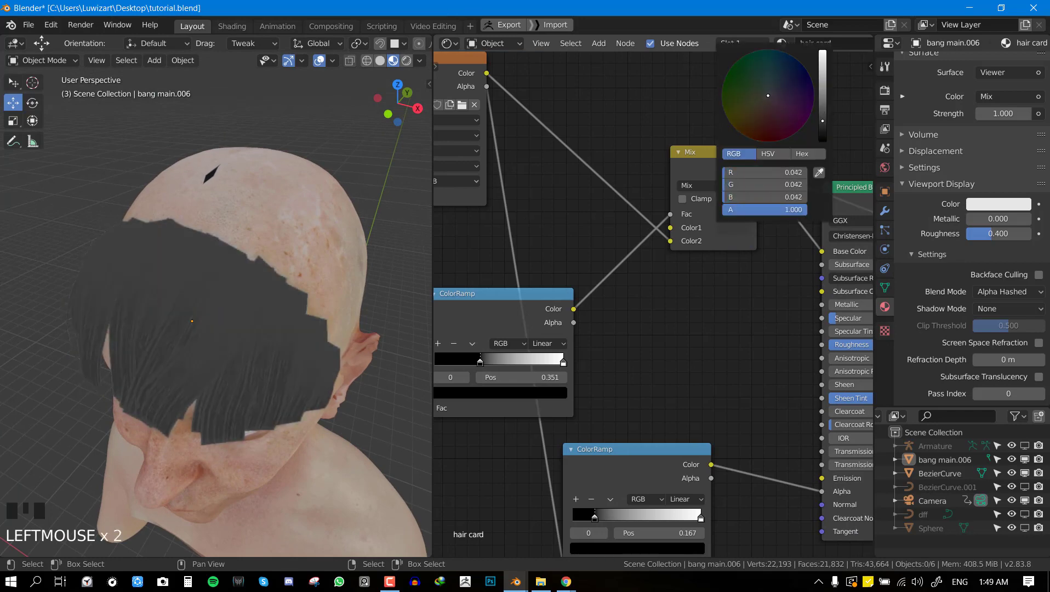
- Move the root ColorRamp next to the Mix node, set its black stop to 0.319, and preview the mix
{"action": "scroll", "coordinate": [691, 259], "scroll_direction": "up", "scroll_amount": 2}
{"action": "middle_click_drag", "start_coordinate": [530, 292], "coordinate": [577, 268]}
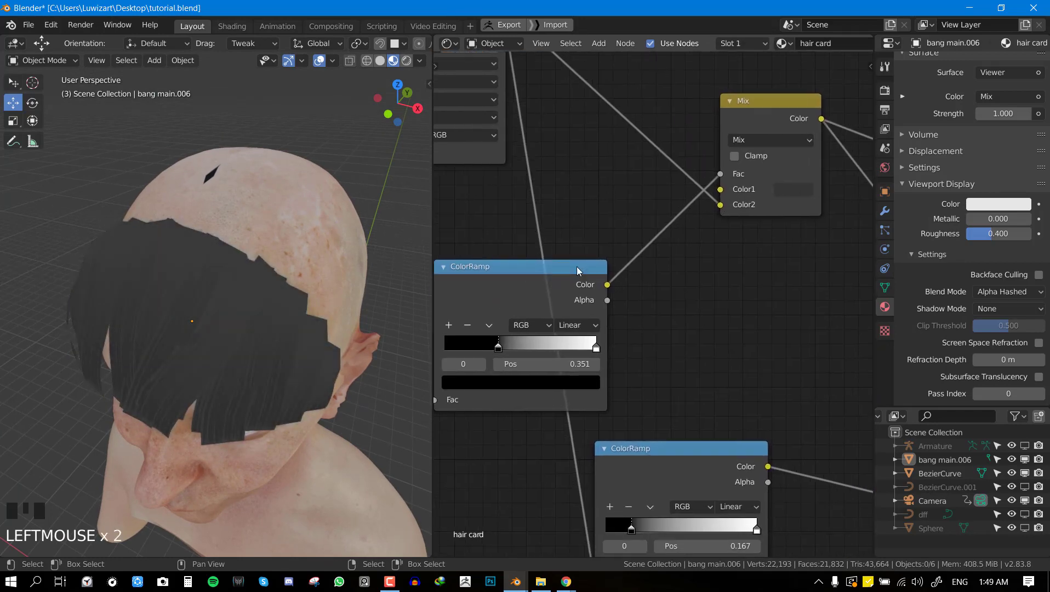
{"action": "right_click_drag", "start_coordinate": [577, 267], "coordinate": [659, 156]}
{"action": "left_click", "coordinate": [602, 192], "text": "ctrl+shift"}
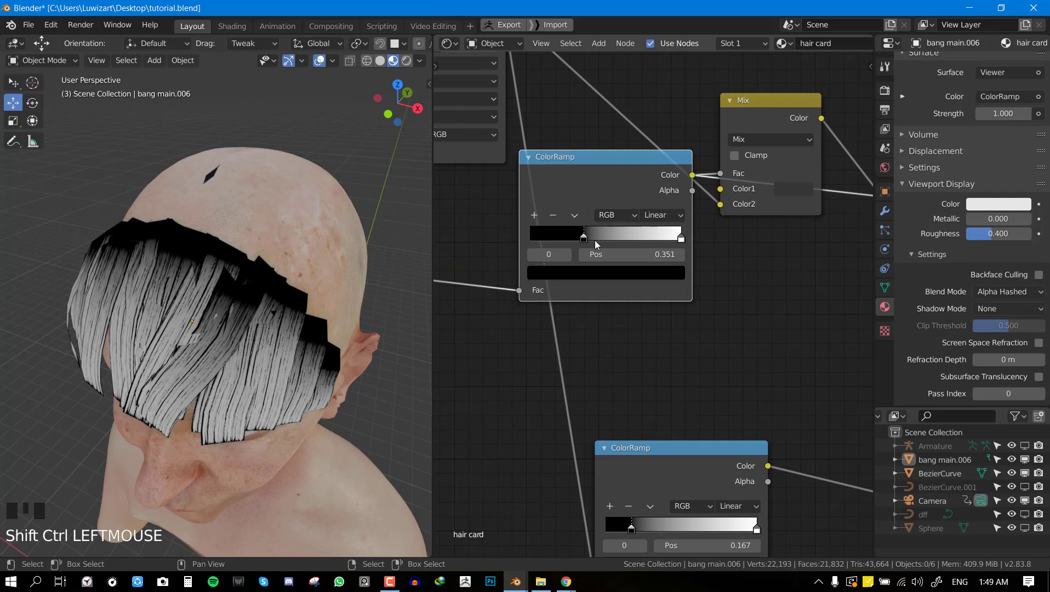
{"action": "mouse_move", "coordinate": [594, 241]}
{"action": "left_mouse_down"}
{"action": "mouse_move", "coordinate": [608, 241]}
{"action": "mouse_move", "coordinate": [589, 241]}
{"action": "left_mouse_up"}
{"action": "left_click", "coordinate": [776, 110], "text": "ctrl+shift"}
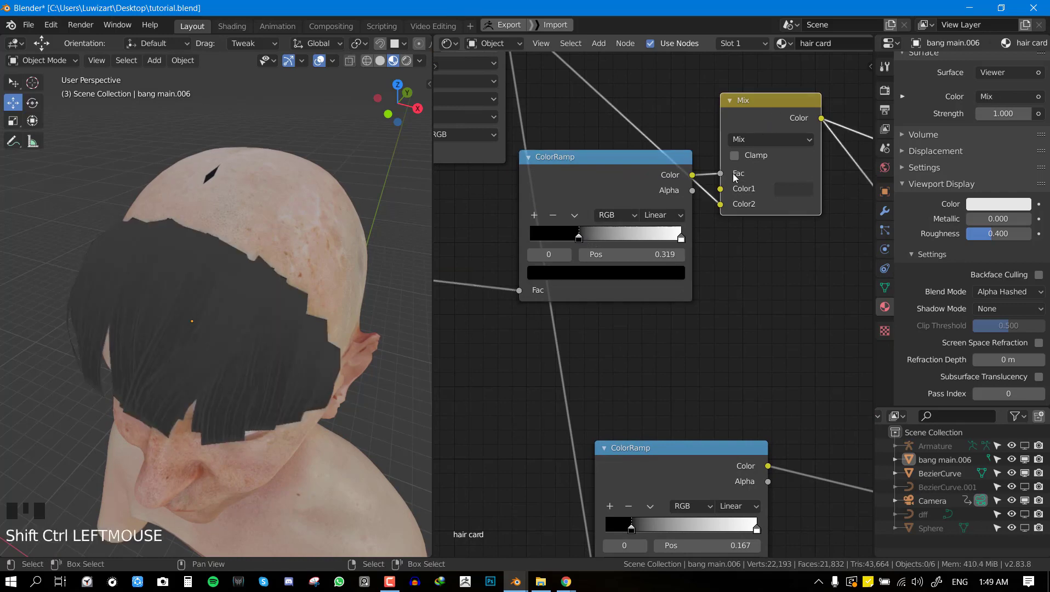
- Tint the Mix node's Color1 a dark purple
{"action": "scroll", "coordinate": [714, 242], "scroll_direction": "down", "scroll_amount": 1}
{"action": "left_click", "coordinate": [777, 207]}
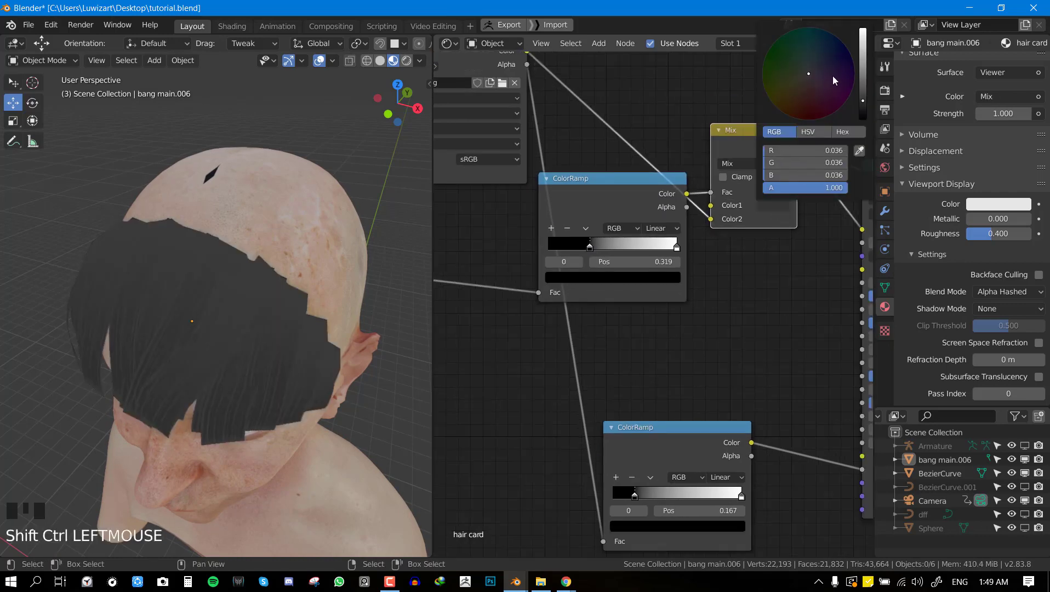
{"action": "mouse_move", "coordinate": [833, 75]}
{"action": "left_mouse_down"}
{"action": "mouse_move", "coordinate": [842, 66]}
{"action": "mouse_move", "coordinate": [820, 85]}
{"action": "left_mouse_up"}
- Set the root ColorRamp's white stop to 0.377 with the black stop closer to the start, and check the bangs from the front
{"action": "left_click_drag", "start_coordinate": [670, 244], "coordinate": [591, 251]}
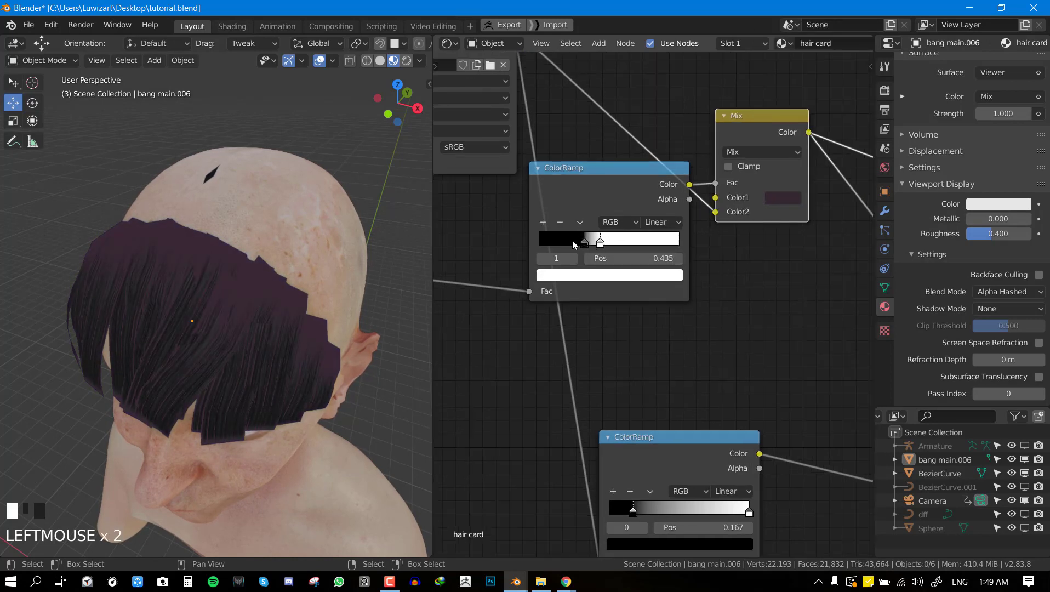
{"action": "mouse_move", "coordinate": [573, 244]}
{"action": "left_mouse_down"}
{"action": "mouse_move", "coordinate": [550, 244]}
{"action": "mouse_move", "coordinate": [592, 243]}
{"action": "left_mouse_up"}
{"action": "scroll", "coordinate": [172, 314], "scroll_direction": "up", "scroll_amount": 3}
{"action": "key", "text": "KP_1"}
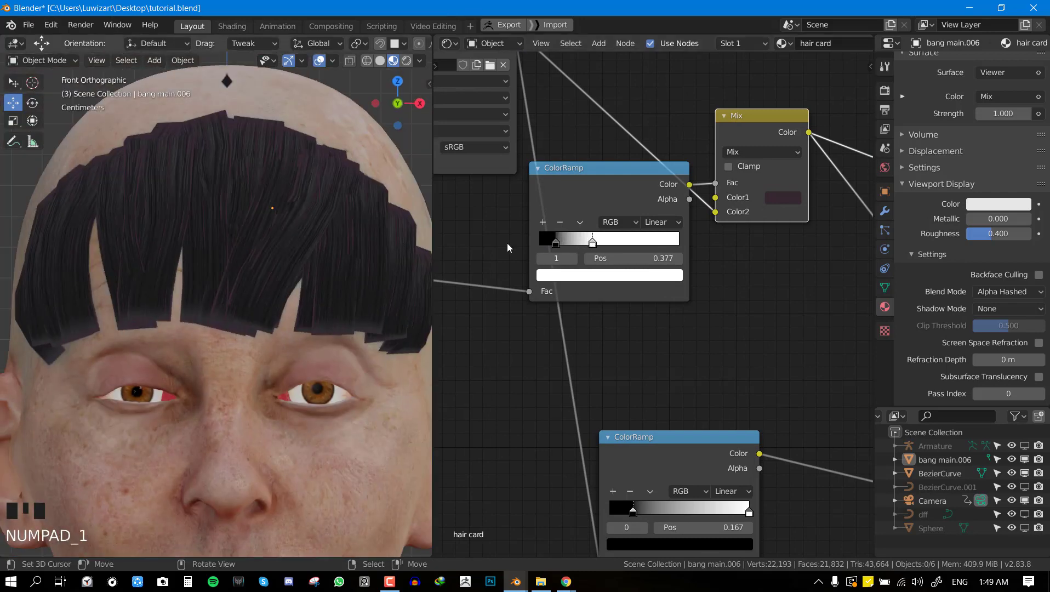
{"action": "left_click", "coordinate": [787, 202]}
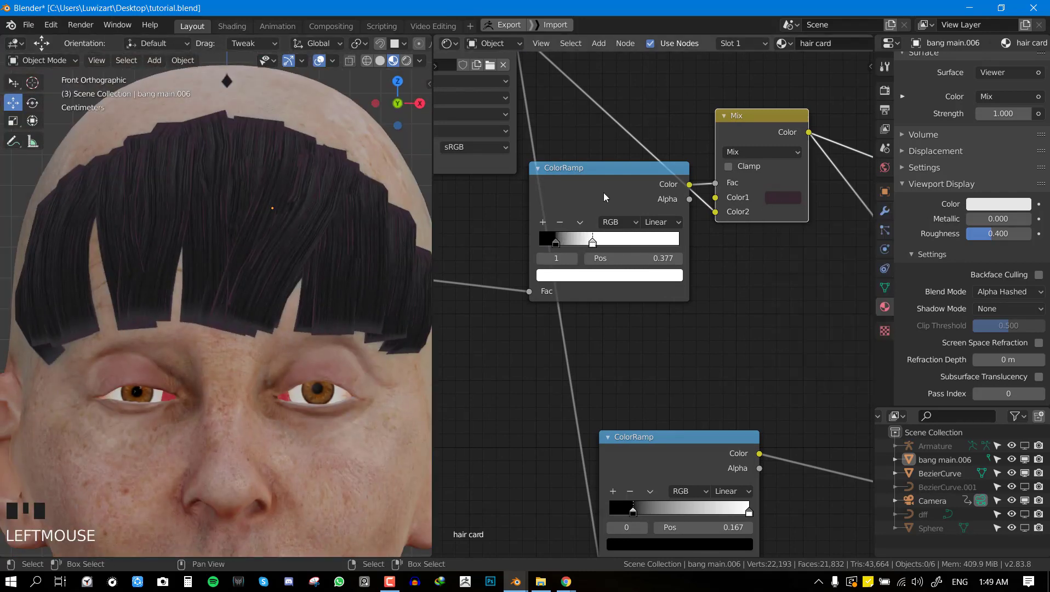
- Delete the root ColorRamp and the root.png texture node from the hair card material
{"action": "right_click", "coordinate": [604, 193]}
{"action": "middle_click_drag", "start_coordinate": [604, 193], "coordinate": [601, 222], "text": "ctrl"}
{"action": "key", "text": "ctrl+x"}
{"action": "right_click", "coordinate": [445, 287]}
{"action": "key", "text": "ctrl+x"}
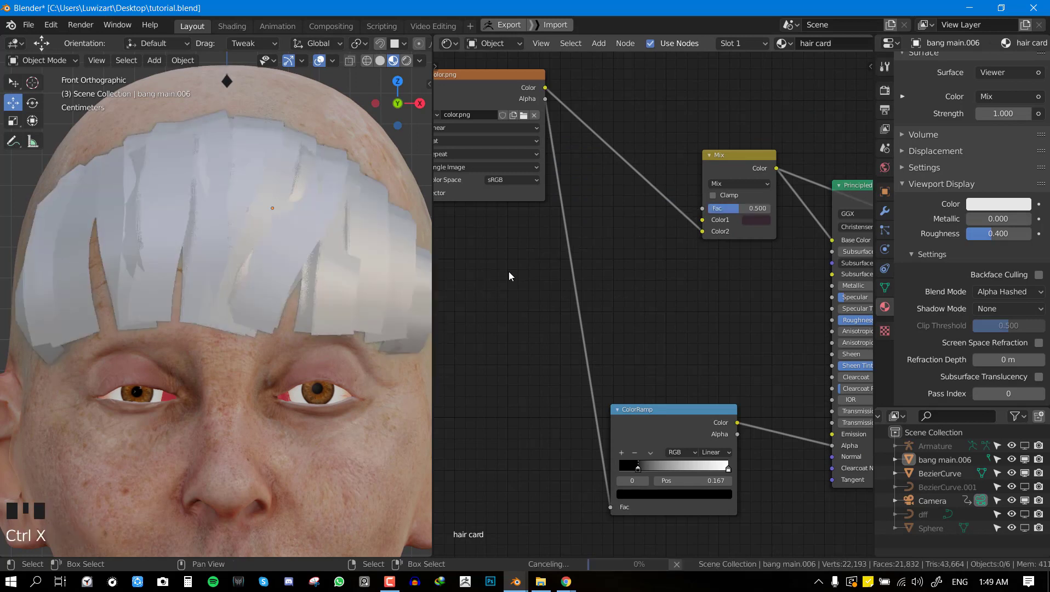
{"action": "key", "text": "shift+a"}
{"action": "mouse_move", "coordinate": [553, 212]}
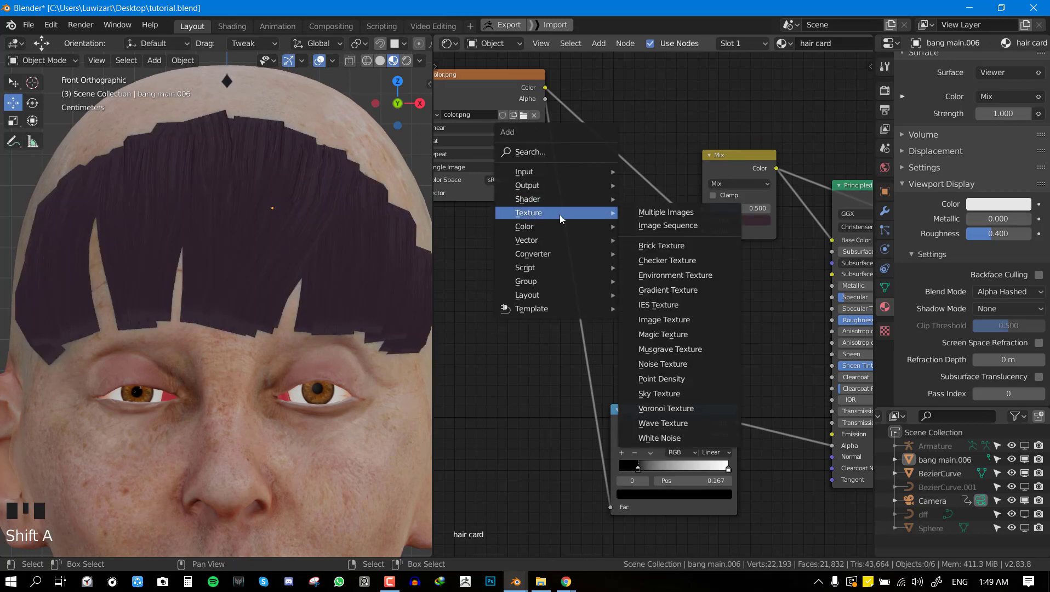
{"action": "left_click", "coordinate": [664, 319]}
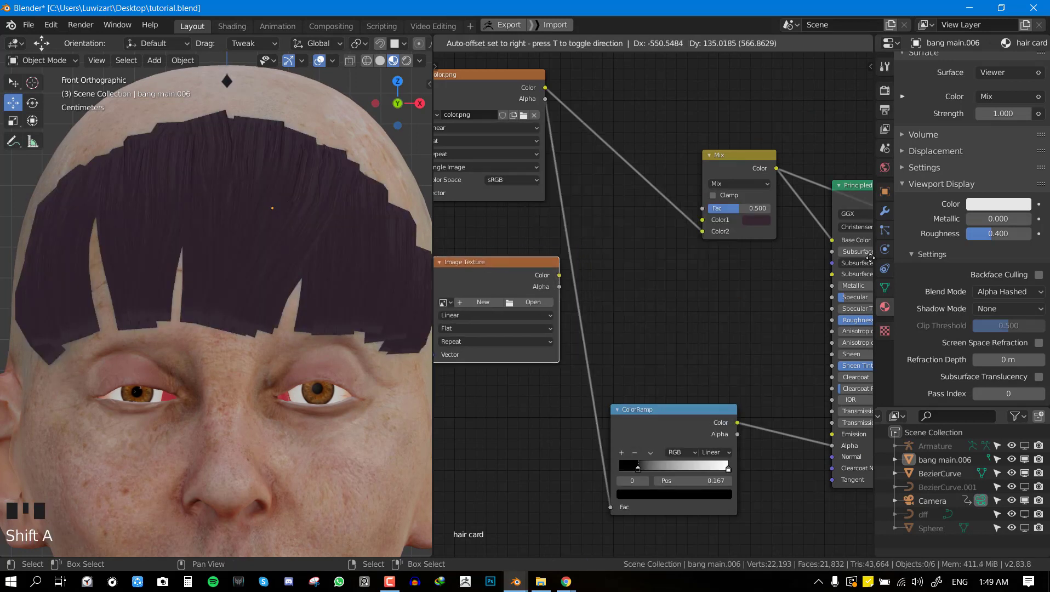
{"action": "left_click", "coordinate": [436, 280]}
{"action": "left_click", "coordinate": [522, 317]}
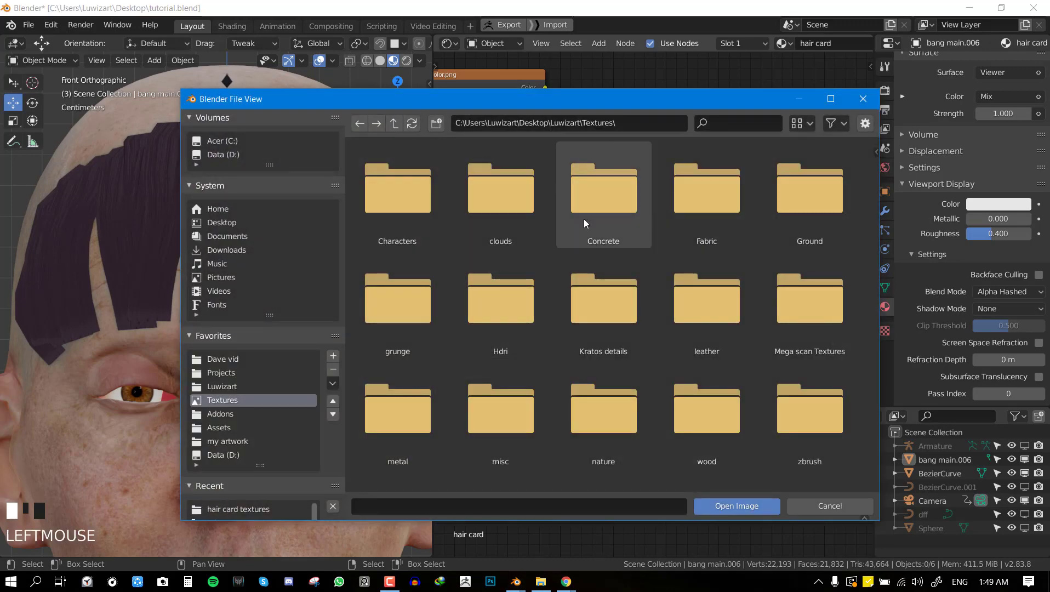
{"action": "key", "text": "Escape"}
{"action": "right_click", "coordinate": [513, 116]}
{"action": "right_click", "coordinate": [487, 289]}
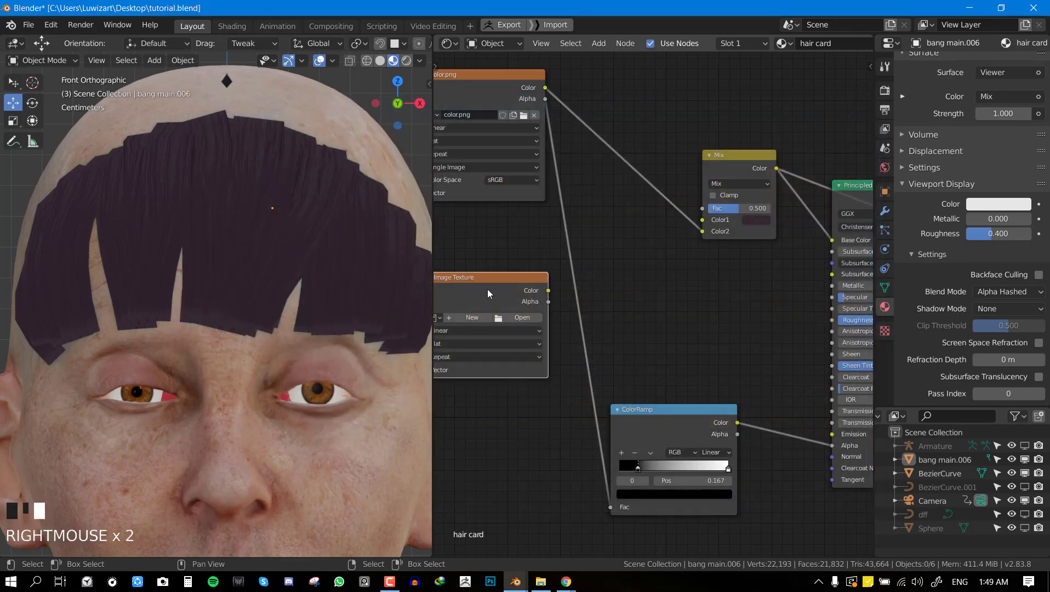
{"action": "key", "text": "Delete"}
- Duplicate the color.png texture node below the original and load Clump random.png into the copy
{"action": "right_click", "coordinate": [500, 103]}
{"action": "key", "text": "shift+d"}
{"action": "left_click", "coordinate": [511, 368]}
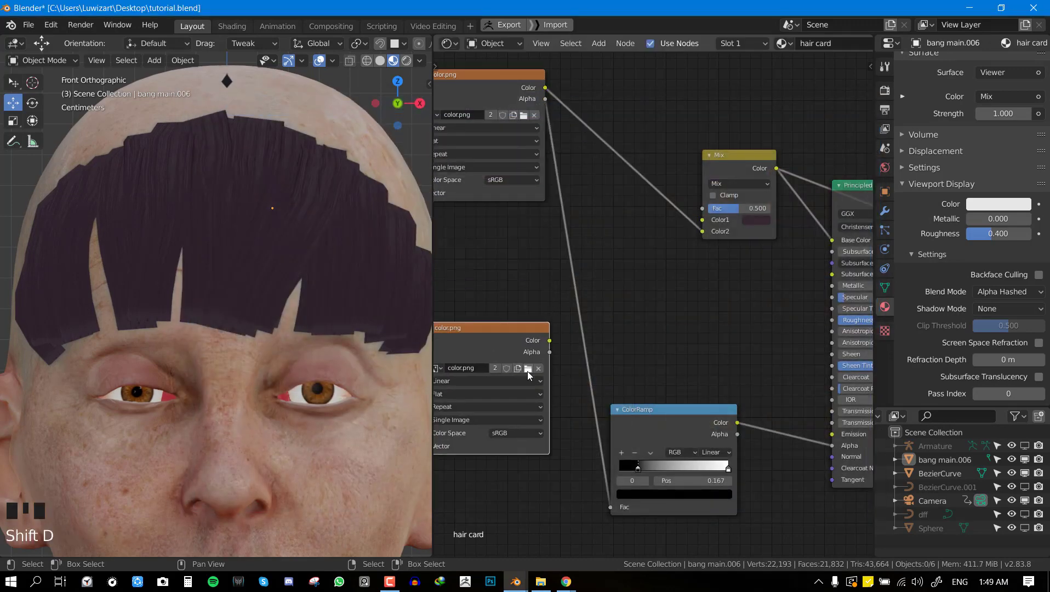
{"action": "left_click", "coordinate": [527, 369]}
{"action": "left_click", "coordinate": [406, 200]}
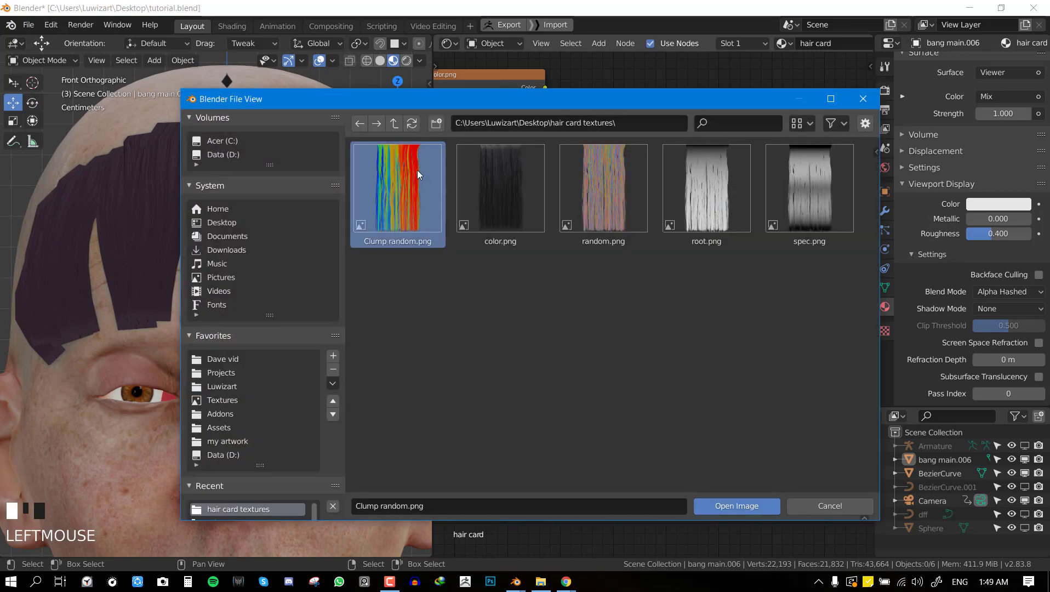
{"action": "double_click", "coordinate": [417, 217]}
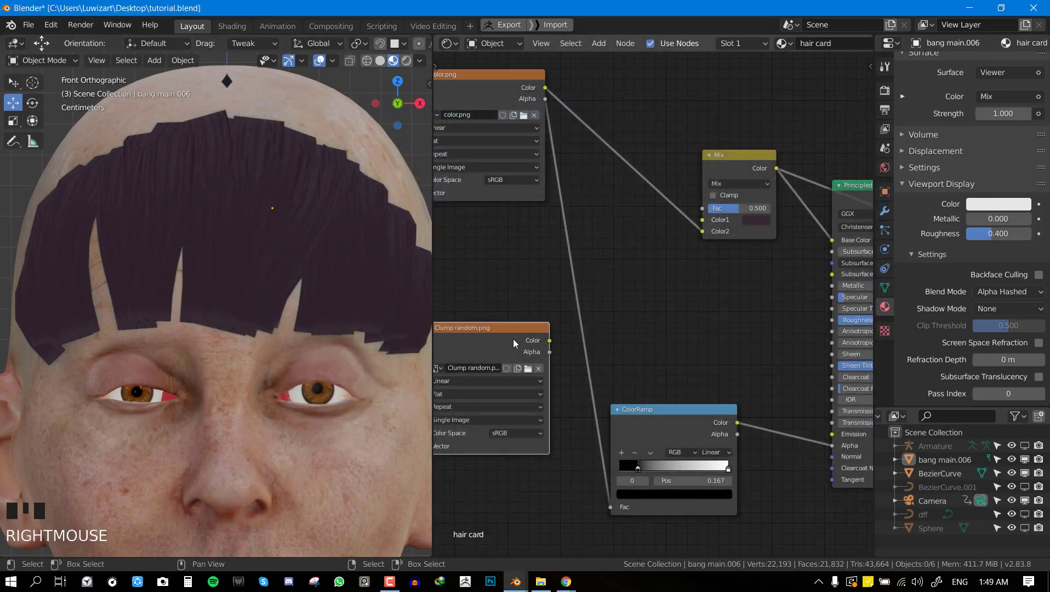
- Preview the Clump random.png texture on the bangs and move its node aside to make room for another node
{"action": "scroll", "coordinate": [548, 366], "scroll_direction": "down", "scroll_amount": 3}
{"action": "left_click", "coordinate": [548, 336], "text": "ctrl+shift"}
{"action": "middle_click_drag", "start_coordinate": [548, 335], "coordinate": [653, 301]}
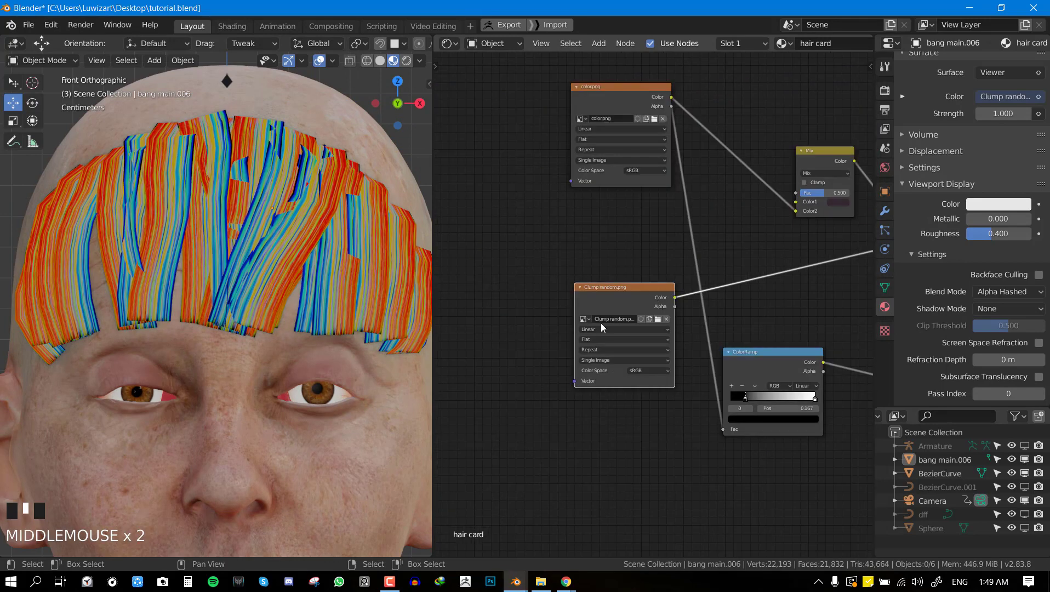
{"action": "left_click_drag", "start_coordinate": [624, 310], "coordinate": [513, 284]}
{"action": "key", "text": "shift+a"}
{"action": "key", "text": "Escape"}
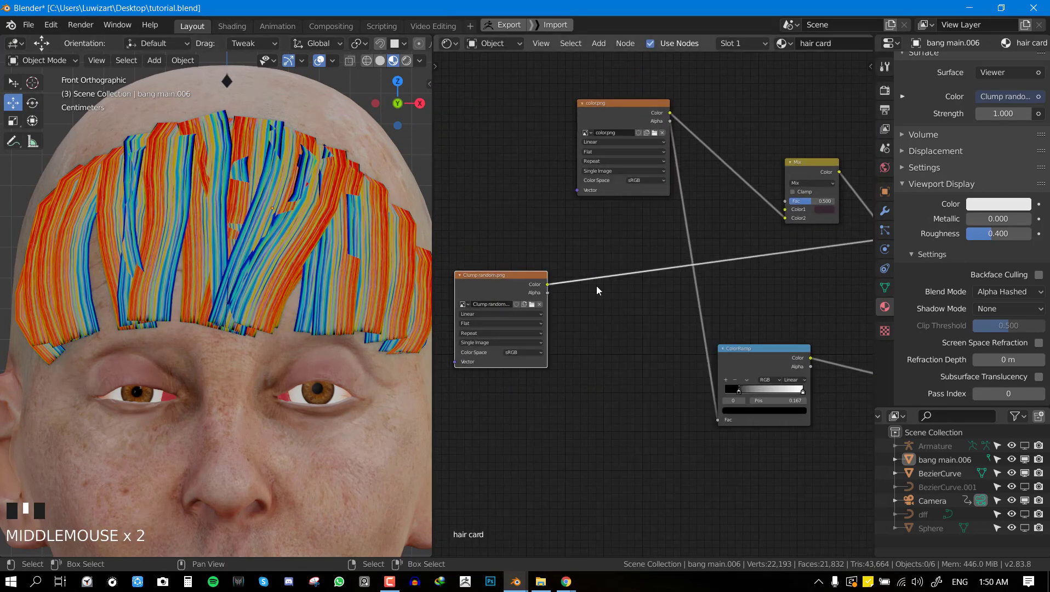
- Add a Separate RGB node on the output link of the Clump random.png texture
{"action": "key", "text": "shift+a"}
{"action": "mouse_move", "coordinate": [560, 323]}
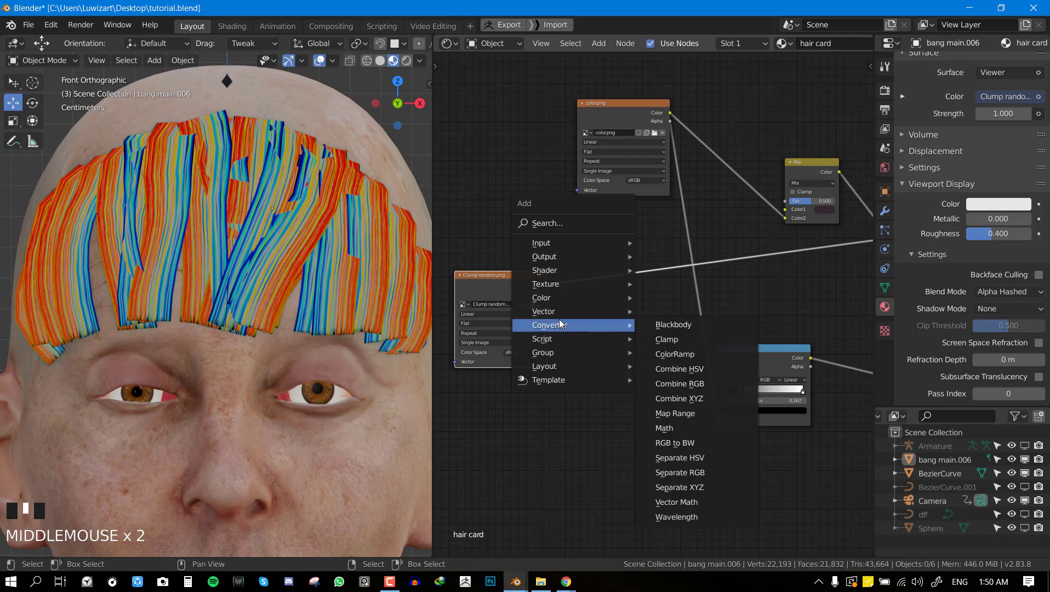
{"action": "left_click", "coordinate": [674, 472]}
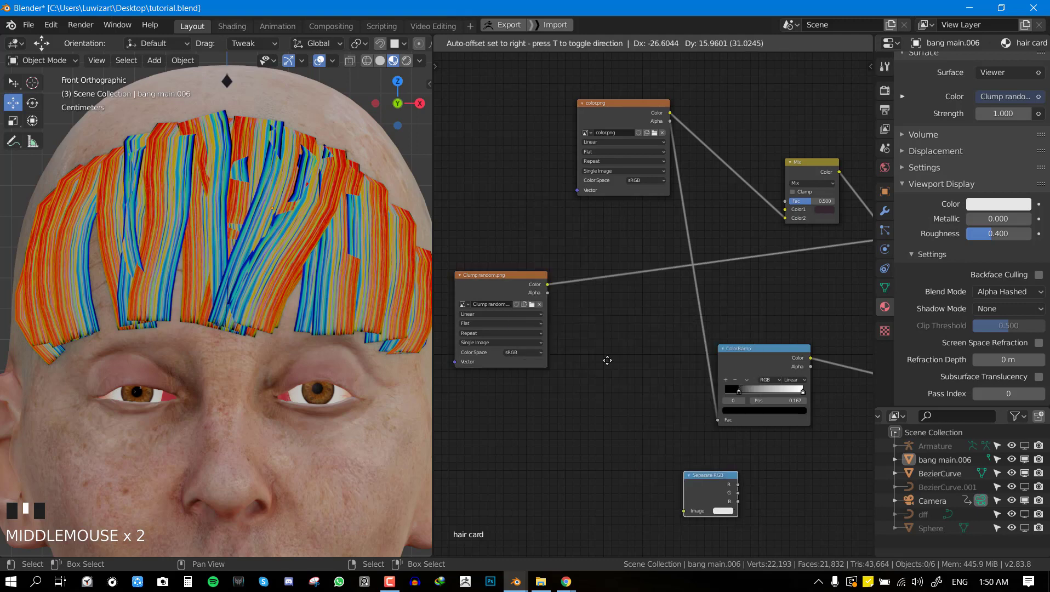
{"action": "left_click", "coordinate": [602, 283]}
- Preview the Separate RGB node's R, G and B outputs in turn on the bangs to compare the clump masks
{"action": "scroll", "coordinate": [617, 307], "scroll_direction": "up", "scroll_amount": 2}
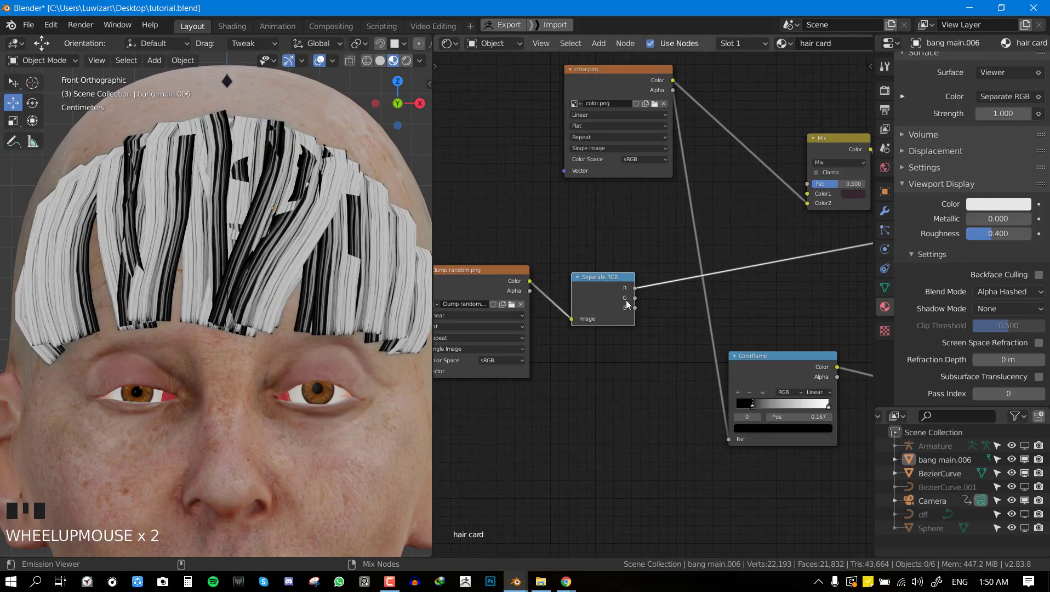
{"action": "left_click", "coordinate": [626, 304], "text": "ctrl+shift"}
{"action": "left_click", "coordinate": [620, 303], "text": "ctrl+shift"}
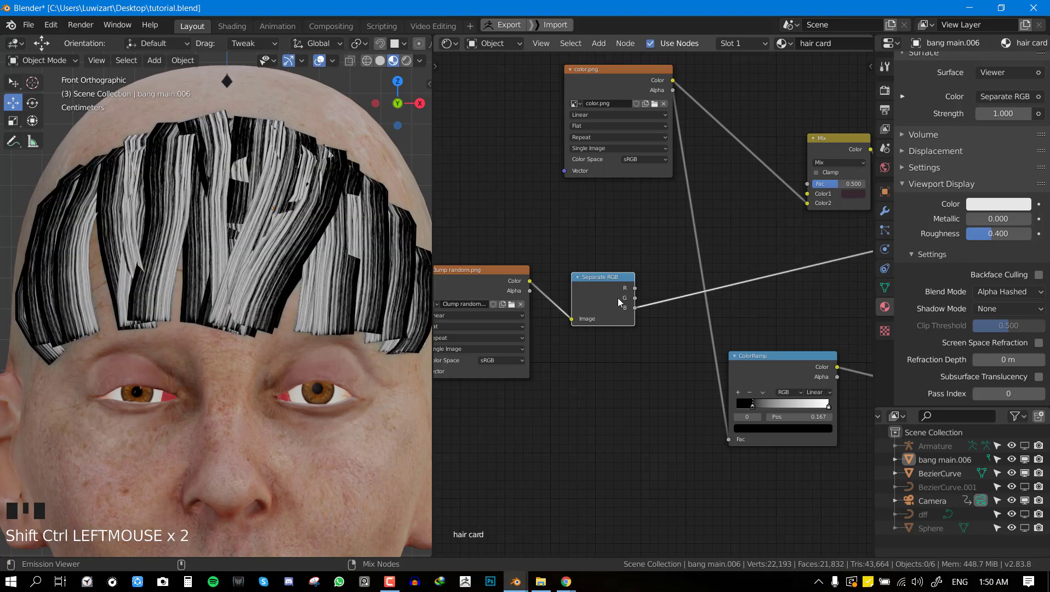
{"action": "left_click", "coordinate": [629, 310], "text": "ctrl+shift"}
{"action": "left_click", "coordinate": [623, 304], "text": "ctrl+shift"}
{"action": "left_click", "coordinate": [625, 314], "text": "ctrl+shift"}
{"action": "left_click", "coordinate": [627, 294], "text": "ctrl+shift"}
{"action": "left_click", "coordinate": [627, 305], "text": "ctrl+shift"}
{"action": "left_click", "coordinate": [627, 288], "text": "ctrl+shift"}
{"action": "left_click", "coordinate": [625, 299], "text": "ctrl+shift"}
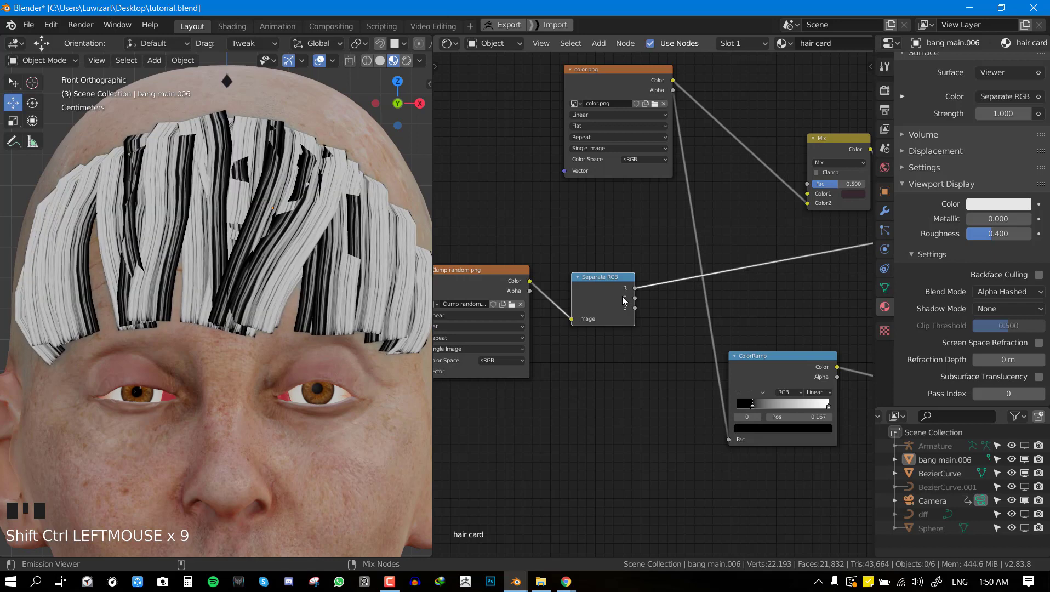
{"action": "left_click", "coordinate": [624, 307], "text": "ctrl+shift"}
{"action": "left_click", "coordinate": [625, 325], "text": "ctrl+shift"}
{"action": "left_click", "coordinate": [624, 282], "text": "ctrl+shift"}
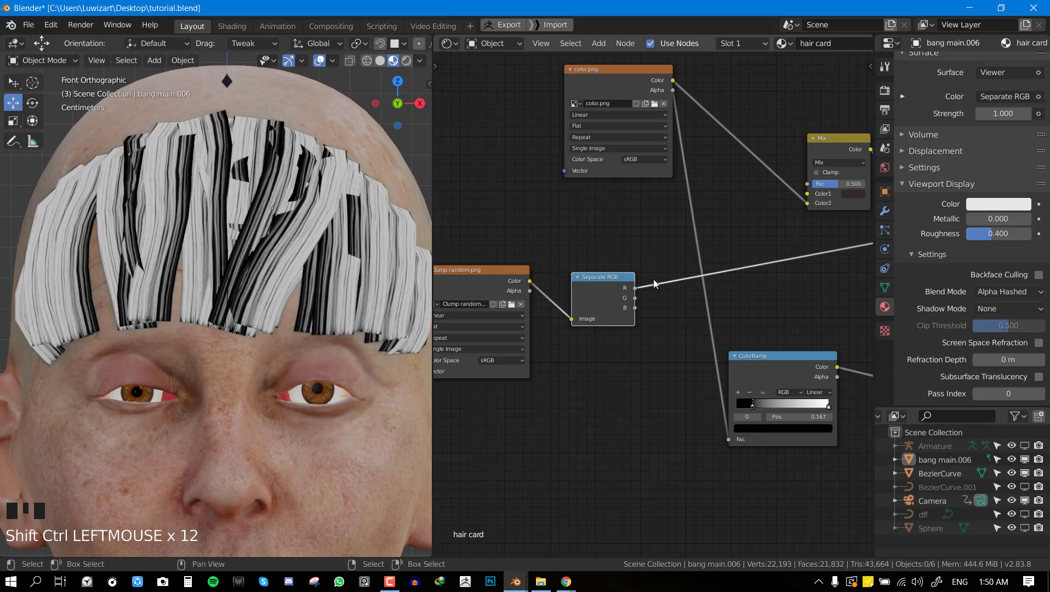
- Connect the Separate RGB node's R output to the Mix node's Fac and preview the mix on the bangs
{"action": "left_click_drag", "start_coordinate": [639, 292], "coordinate": [808, 184]}
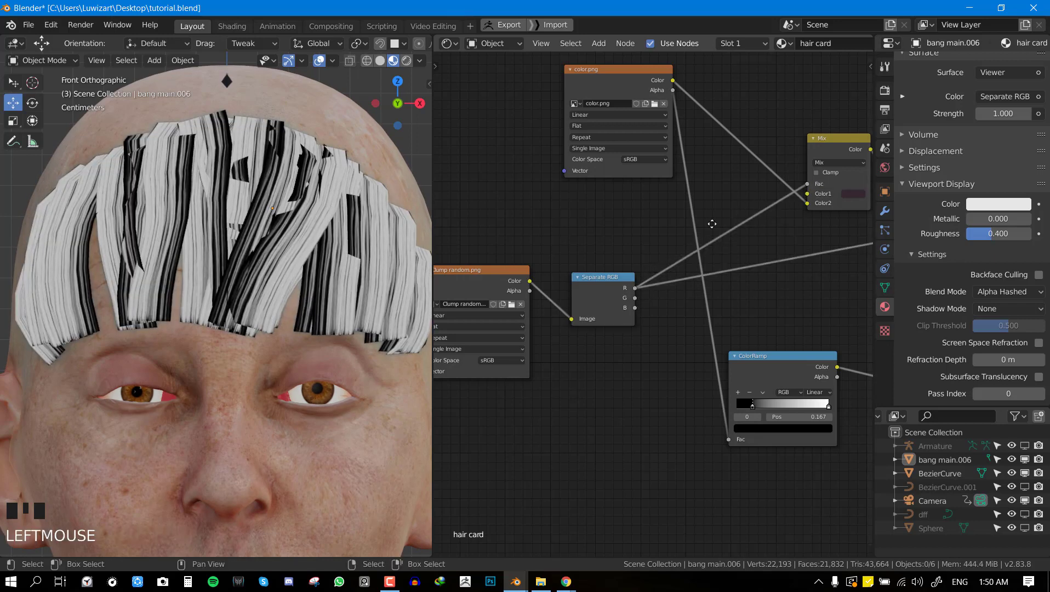
{"action": "middle_click_drag", "start_coordinate": [807, 184], "coordinate": [733, 209]}
{"action": "left_click", "coordinate": [748, 231], "text": "ctrl+shift"}
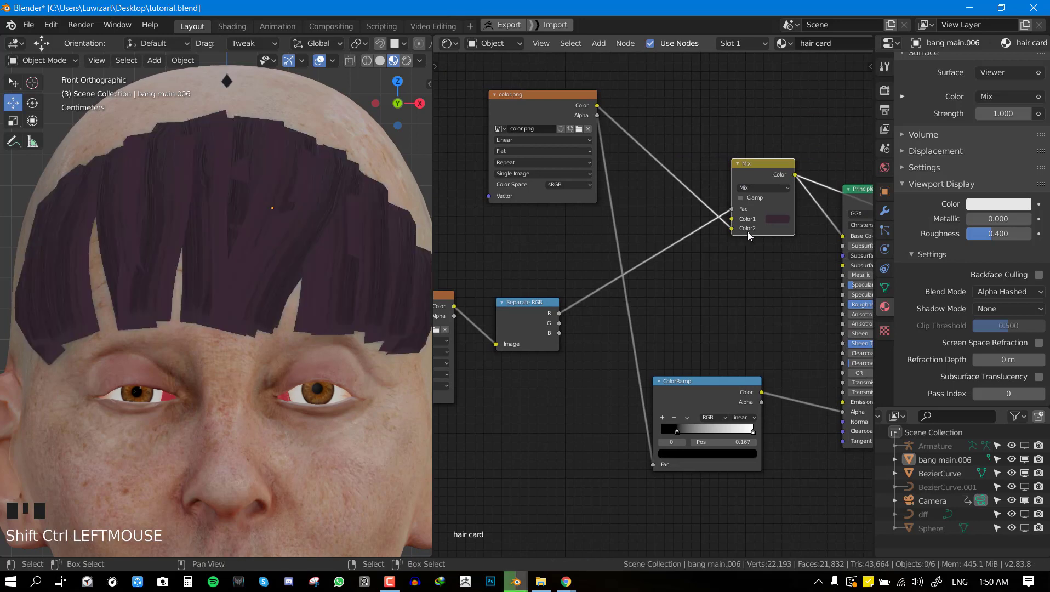
- Set the Mix node's Color1 to a dark reddish brown and drive its Fac with the Separate RGB node's G output instead
{"action": "left_click", "coordinate": [779, 219]}
{"action": "left_click_drag", "start_coordinate": [809, 132], "coordinate": [798, 148]}
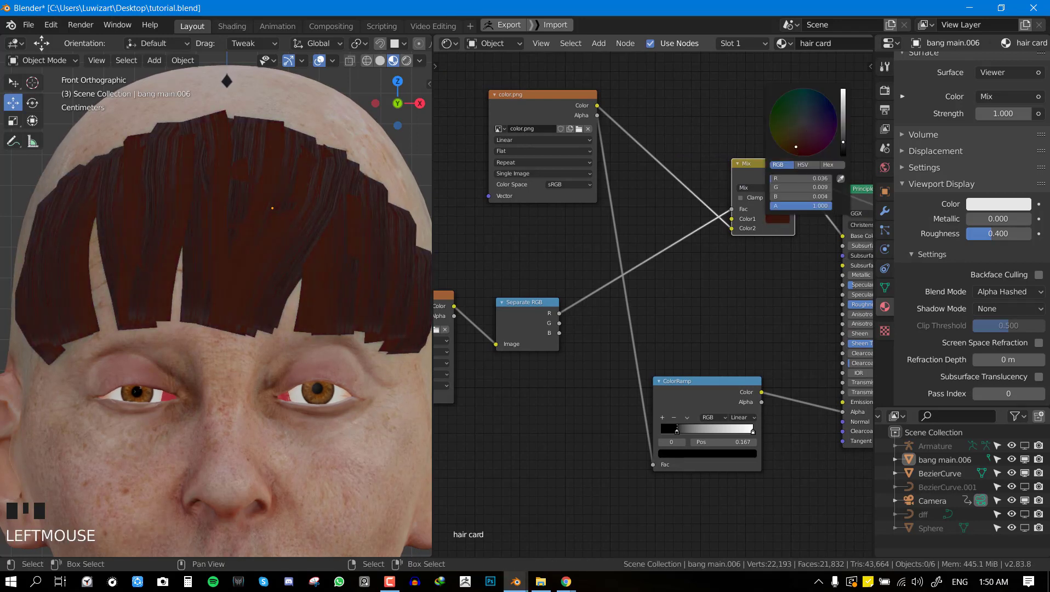
{"action": "left_click_drag", "start_coordinate": [558, 324], "coordinate": [733, 209]}
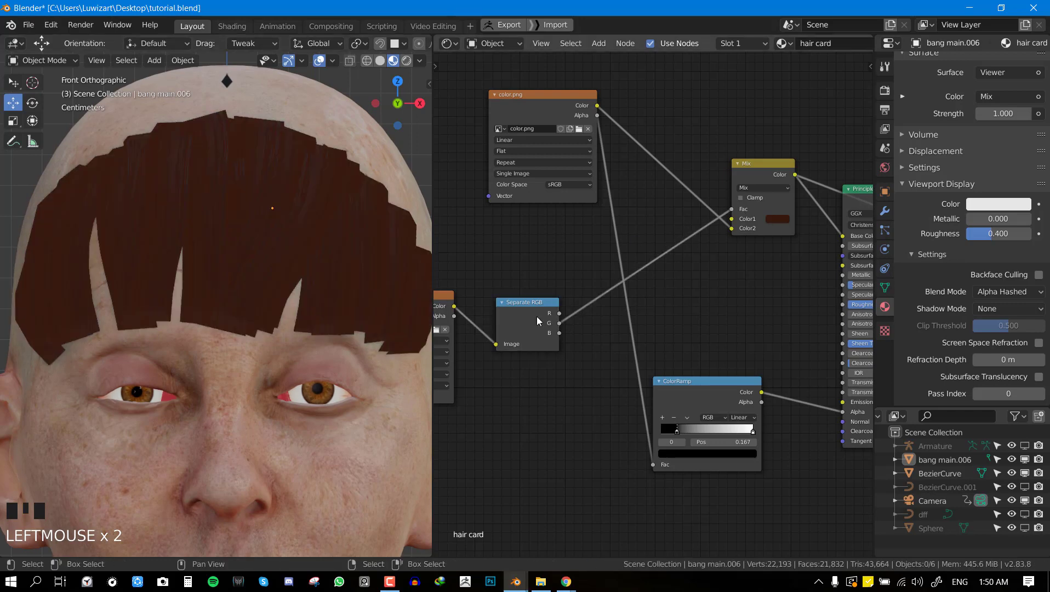
- Delete the Separate RGB node together with its Clump random.png texture node and save tutorial.blend
{"action": "right_click", "coordinate": [455, 339], "text": "shift"}
{"action": "key", "text": "x"}
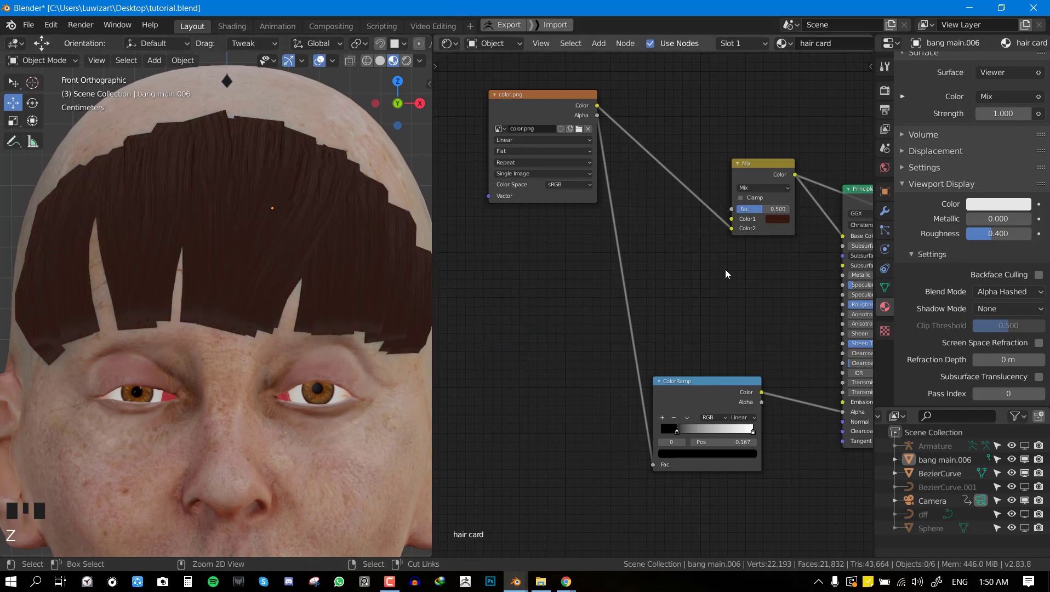
{"action": "key", "text": "ctrl+s"}
- Switch the viewport to solid shading and open hair gen.blend from the Desktop
{"action": "key", "text": "z"}
{"action": "left_click", "coordinate": [438, 257]}
{"action": "scroll", "coordinate": [654, 301], "scroll_direction": "down", "scroll_amount": 2}
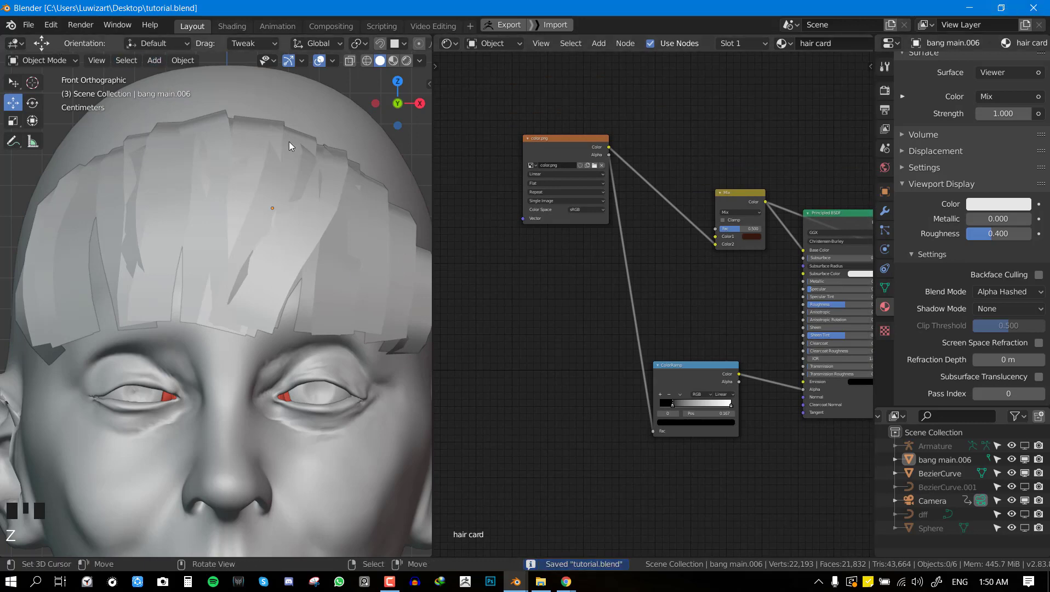
{"action": "key", "text": "ctrl+o"}
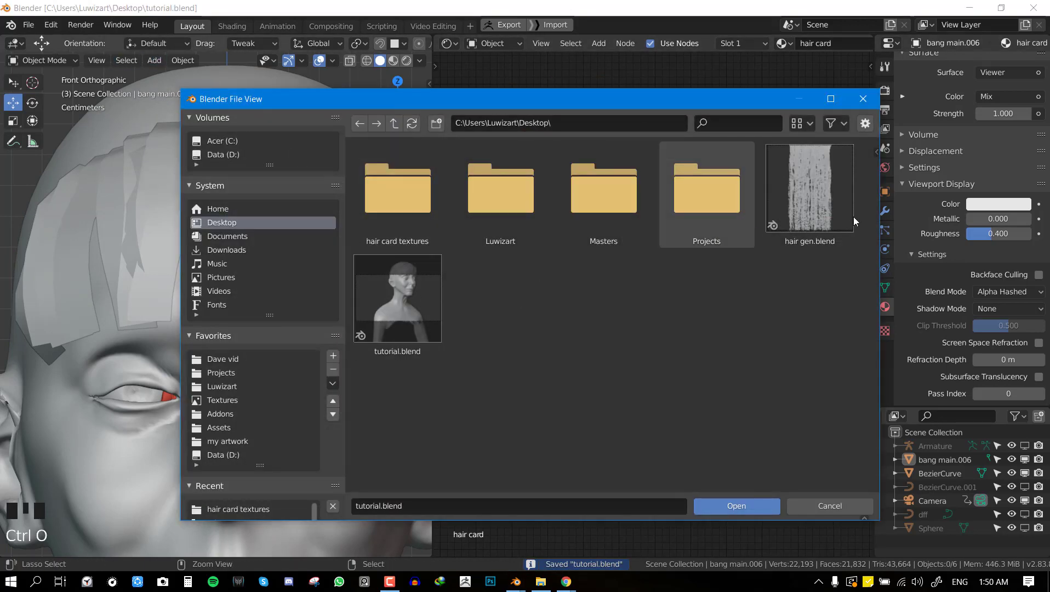
{"action": "double_click", "coordinate": [816, 207]}
- Select the plane that emits the hair strands, save hair gen.blend and look at the hair through the camera
{"action": "scroll", "coordinate": [596, 190], "scroll_direction": "down", "scroll_amount": 2}
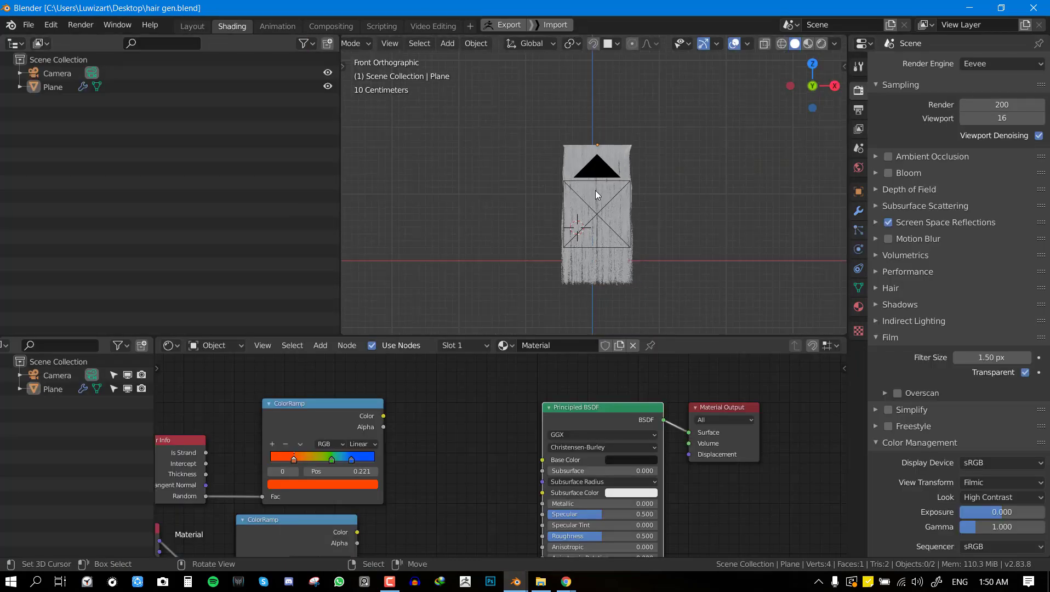
{"action": "middle_click_drag", "start_coordinate": [596, 190], "coordinate": [393, 213]}
{"action": "scroll", "coordinate": [551, 203], "scroll_direction": "up", "scroll_amount": 2}
{"action": "key", "text": "ctrl+space"}
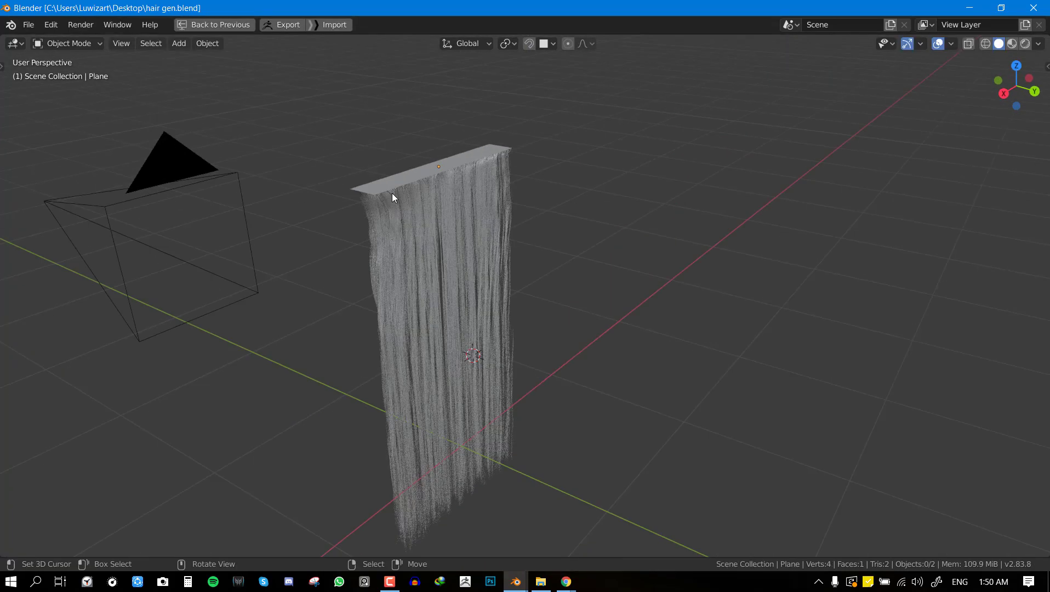
{"action": "right_click", "coordinate": [392, 193]}
{"action": "middle_click_drag", "start_coordinate": [533, 197], "coordinate": [592, 206]}
{"action": "scroll", "coordinate": [595, 216], "scroll_direction": "up", "scroll_amount": 2}
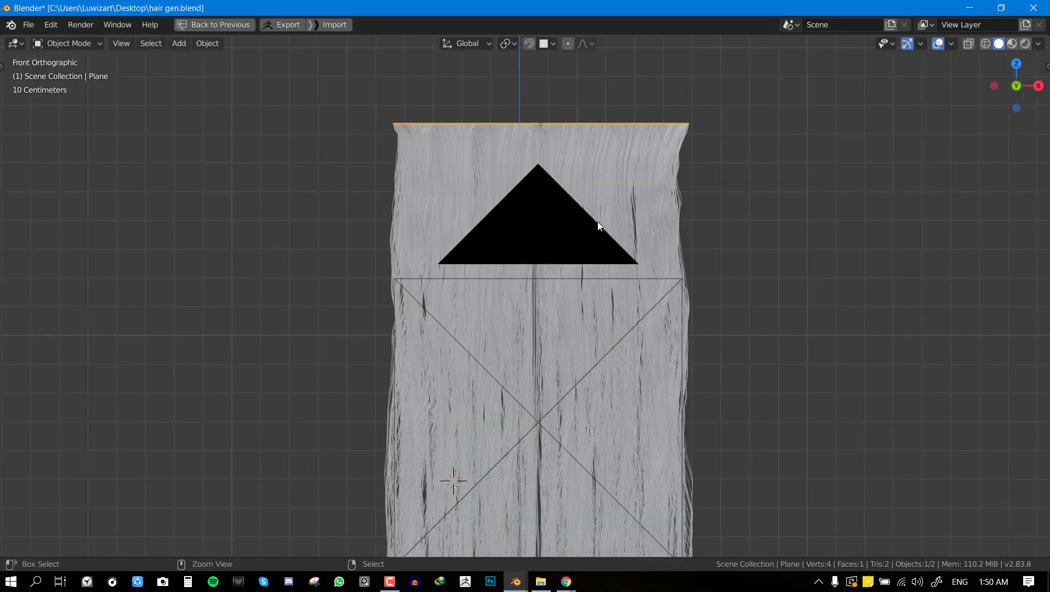
{"action": "key", "text": "ctrl+s"}
{"action": "key", "text": "KP_0"}
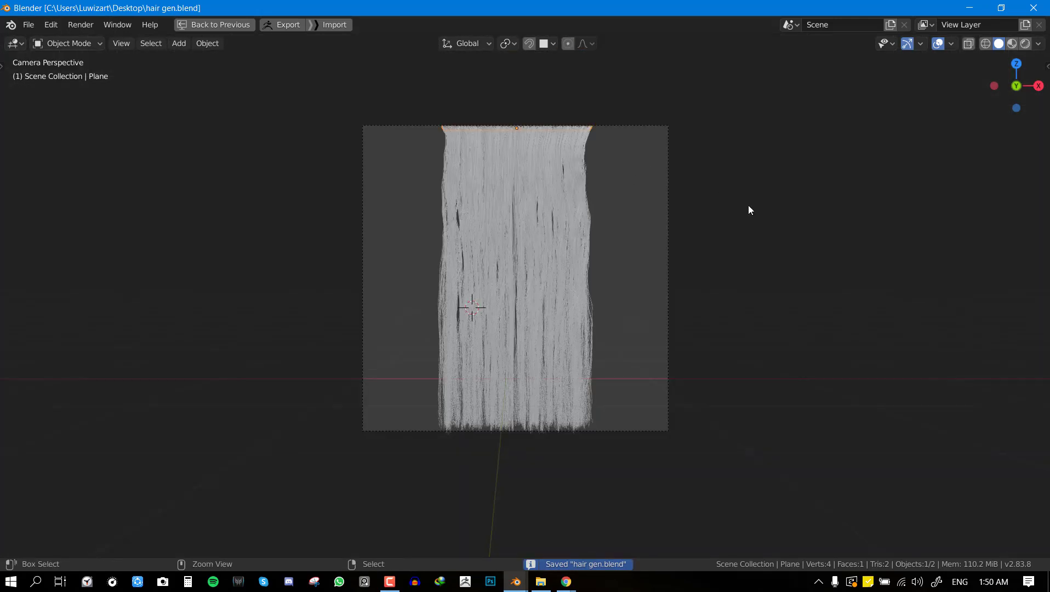
{"action": "key", "text": "ctrl+space"}
- Remove the plane's existing particle system and add a new one of type Hair
{"action": "left_click", "coordinate": [858, 229]}
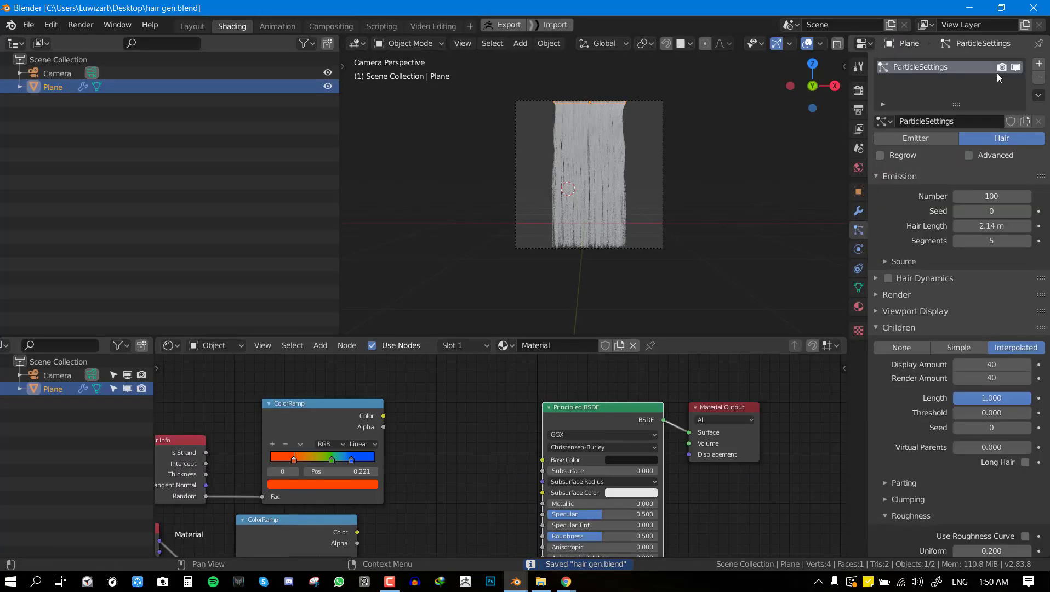
{"action": "left_click", "coordinate": [1039, 83]}
{"action": "scroll", "coordinate": [630, 148], "scroll_direction": "up", "scroll_amount": 3}
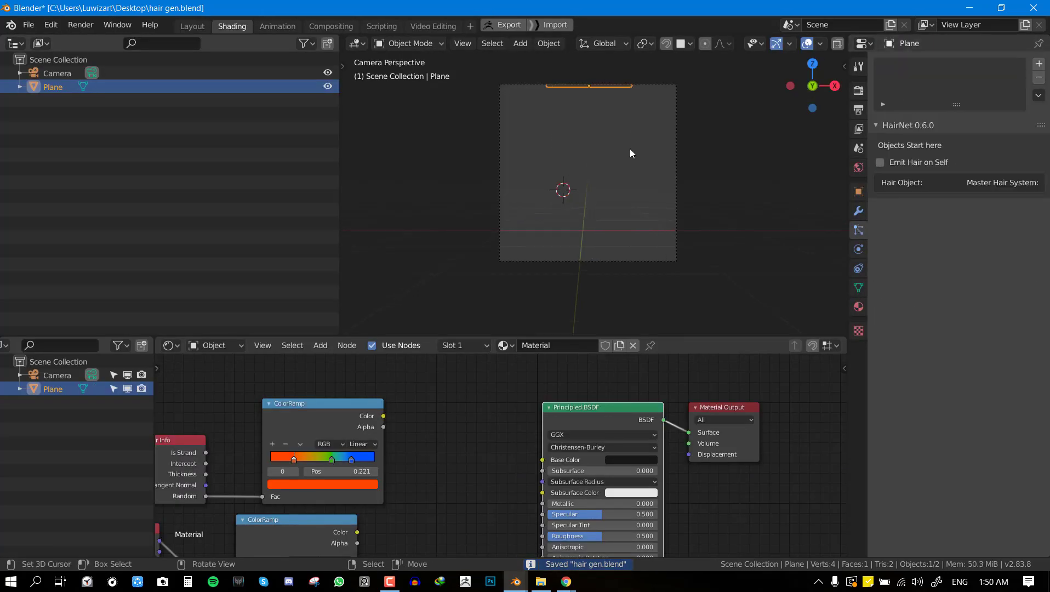
{"action": "left_click", "coordinate": [1038, 67]}
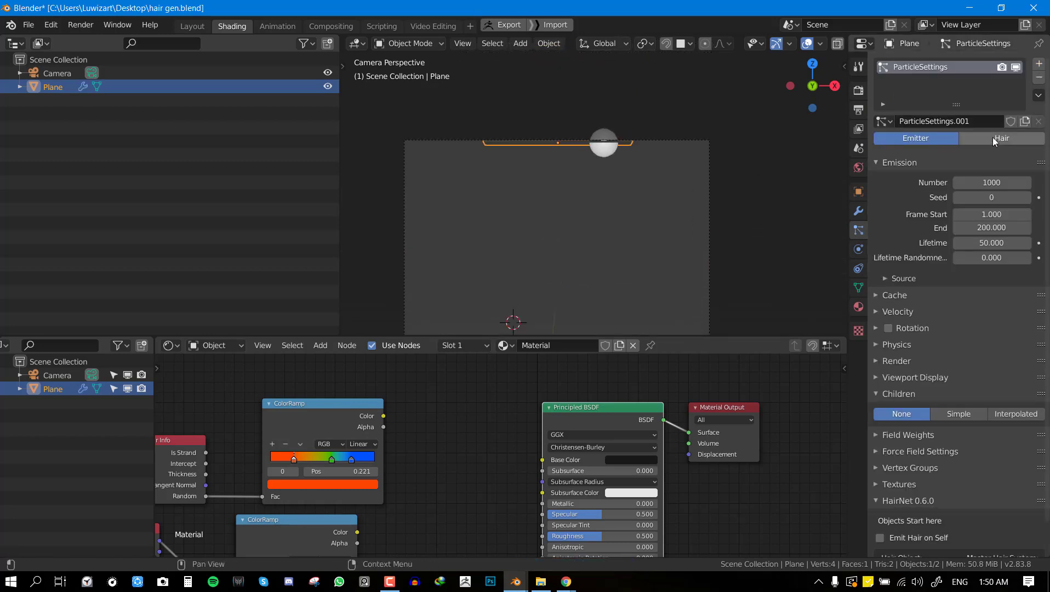
{"action": "left_click", "coordinate": [993, 139]}
- Set the hair emission Number to 100 and shorten the Hair Length to 2.26 m so it suits the camera frame
{"action": "middle_click_drag", "start_coordinate": [616, 208], "coordinate": [677, 222]}
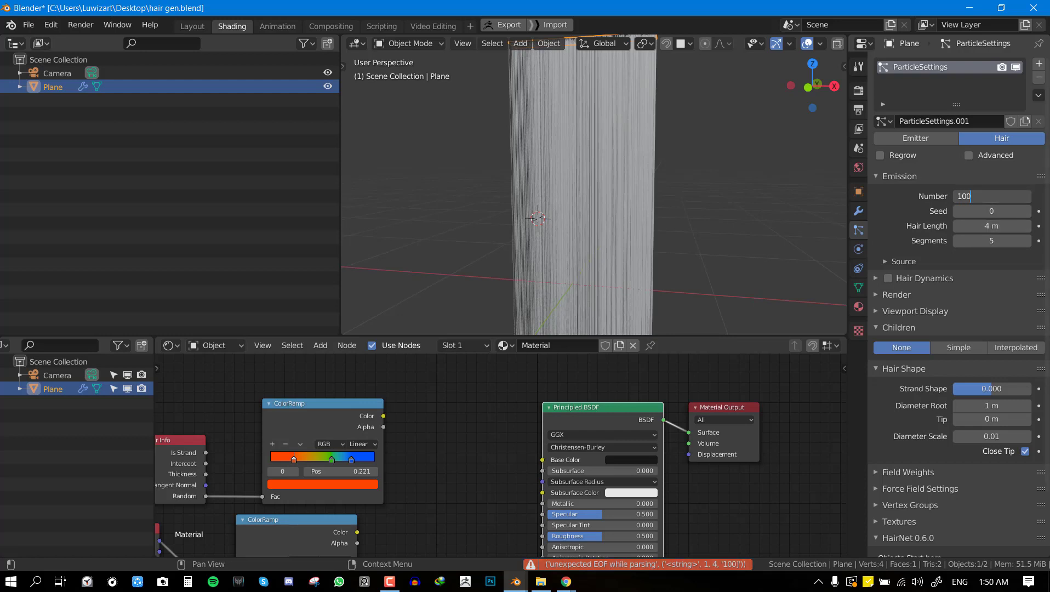
{"action": "key", "text": "Return"}
{"action": "left_click", "coordinate": [990, 226]}
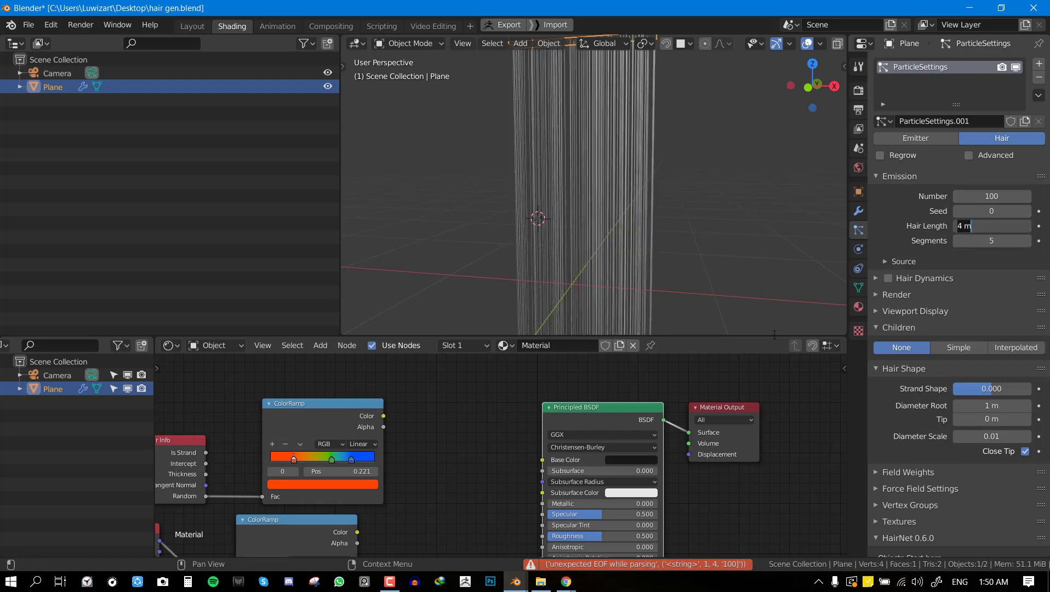
{"action": "type", "text": "5"}
{"action": "key", "text": "Return"}
{"action": "left_click_drag", "start_coordinate": [992, 226], "coordinate": [955, 226]}
{"action": "middle_click_drag", "start_coordinate": [648, 218], "coordinate": [664, 109]}
{"action": "key", "text": "KP_0"}
{"action": "scroll", "coordinate": [680, 207], "scroll_direction": "down", "scroll_amount": 2}
{"action": "scroll", "coordinate": [680, 154], "scroll_direction": "up", "scroll_amount": 2}
{"action": "middle_click_drag", "start_coordinate": [681, 159], "coordinate": [664, 233], "text": "shift"}
- Try the Strand and Strip hair shape types on the hair in the camera view
{"action": "key", "text": "F7"}
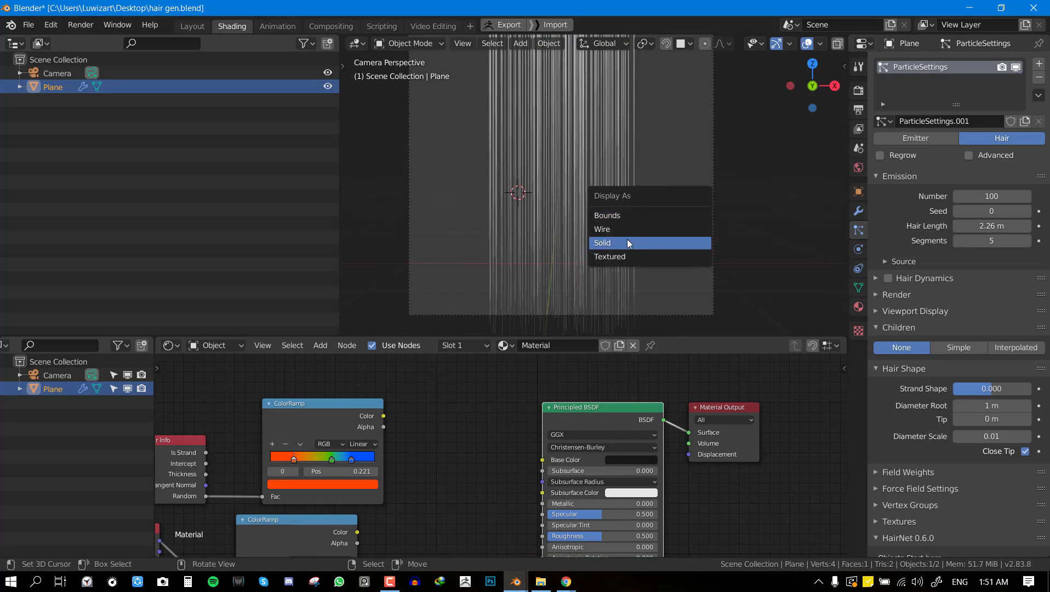
{"action": "key", "text": "F8"}
{"action": "left_click", "coordinate": [685, 168]}
{"action": "key", "text": "F8"}
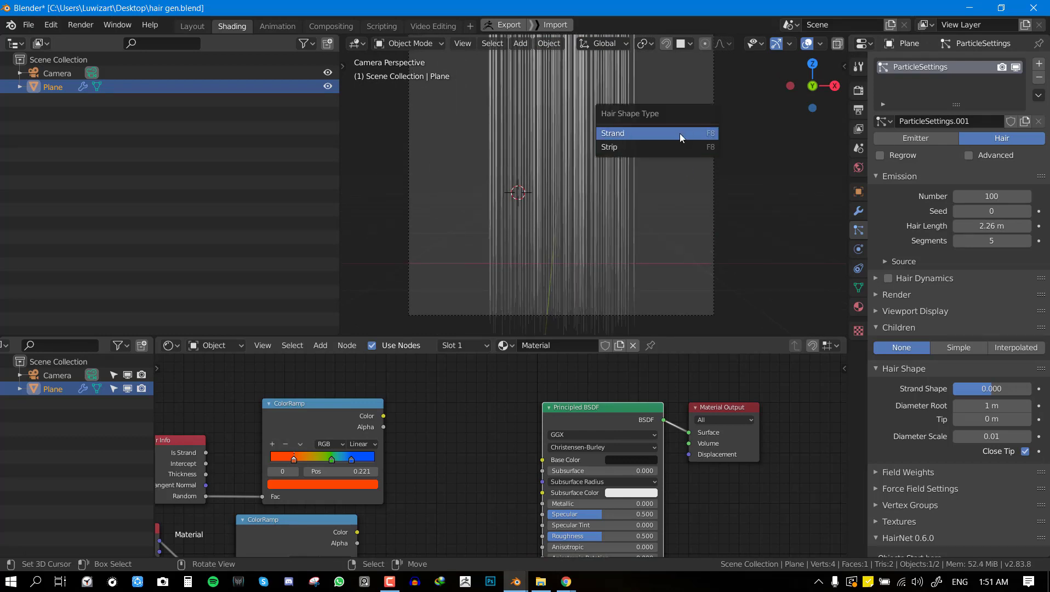
{"action": "left_click", "coordinate": [679, 135]}
{"action": "key", "text": "F8"}
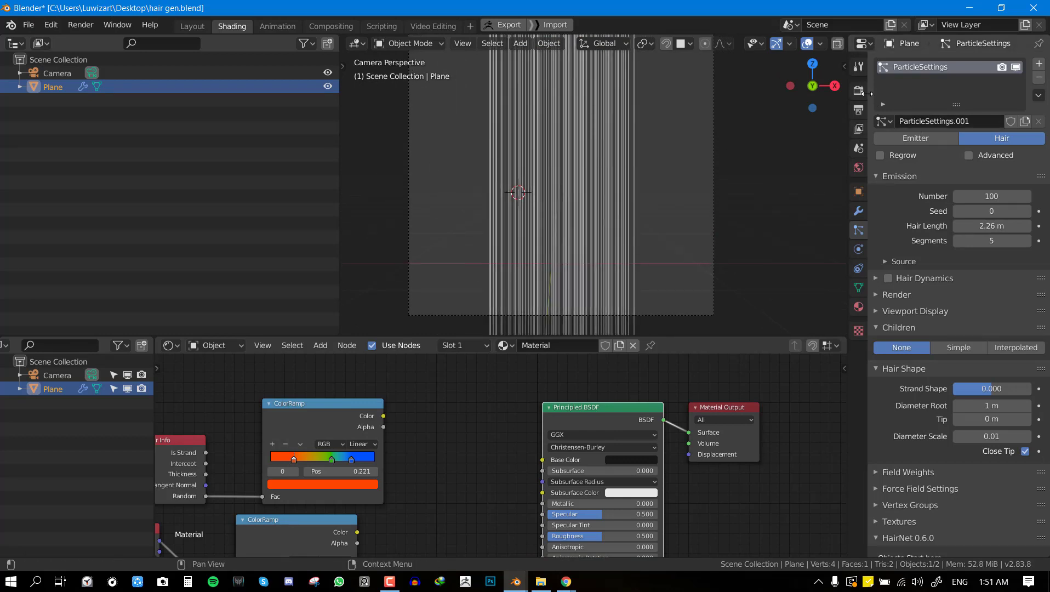
{"action": "key", "text": "F8"}
{"action": "left_click", "coordinate": [706, 145]}
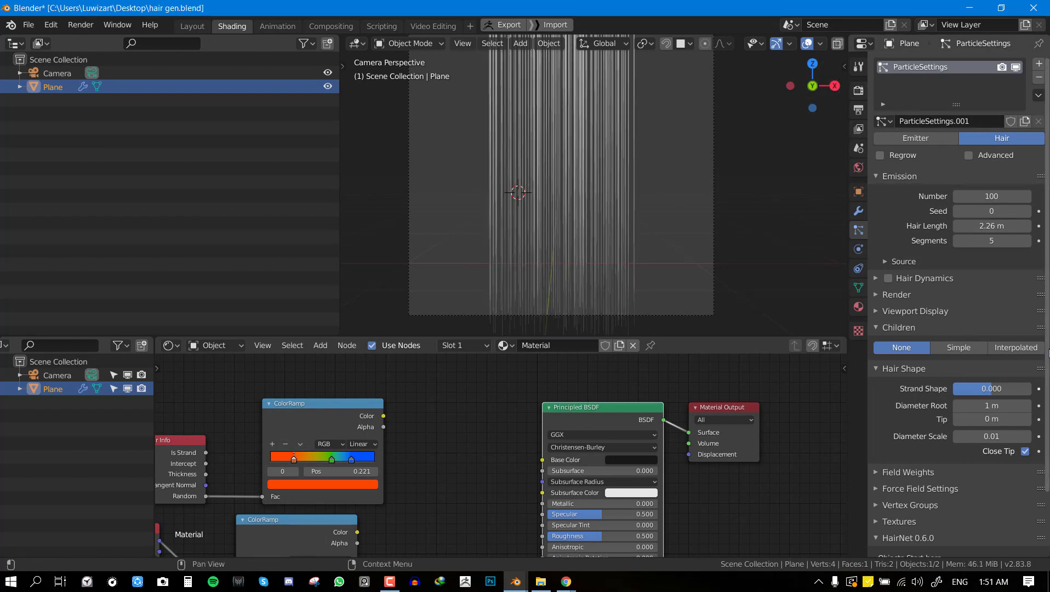
- Give the hair Interpolated children and set their Clump to 1.000
{"action": "left_click", "coordinate": [1016, 346]}
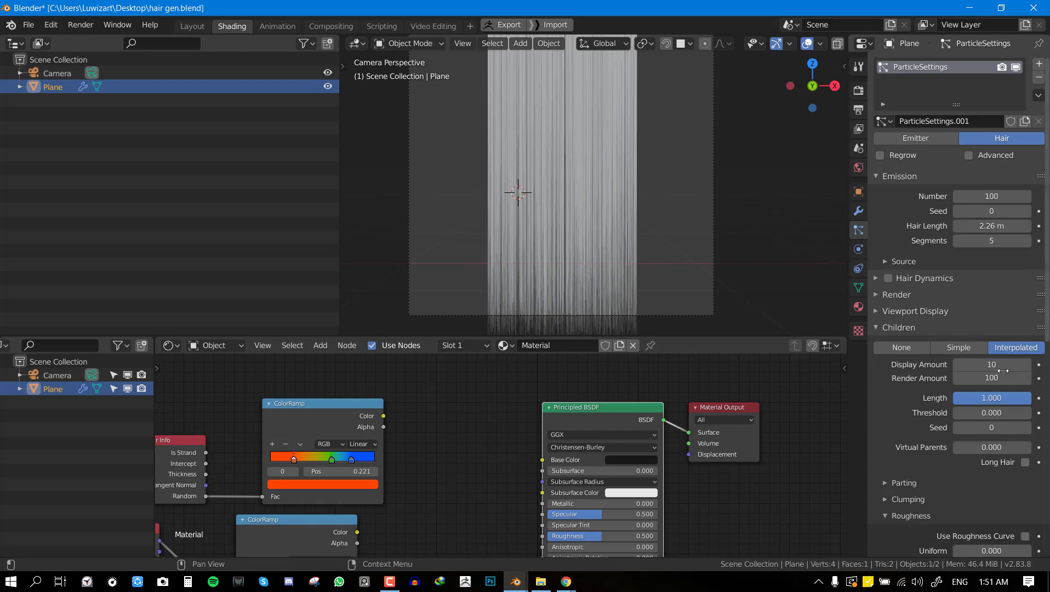
{"action": "scroll", "coordinate": [925, 390], "scroll_direction": "down", "scroll_amount": 5}
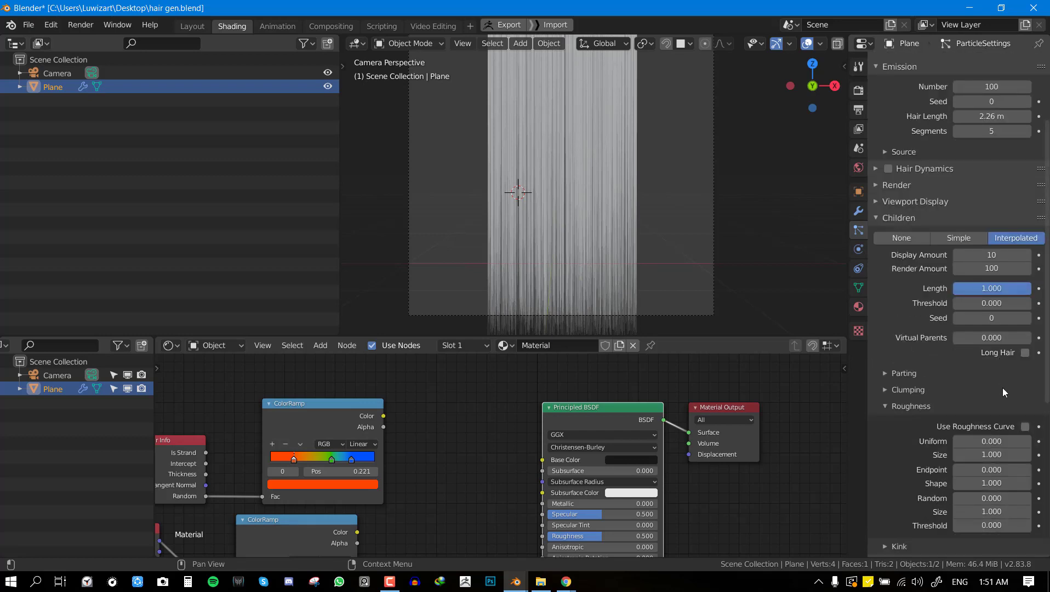
{"action": "left_click", "coordinate": [942, 389]}
{"action": "left_click_drag", "start_coordinate": [993, 425], "coordinate": [1030, 425]}
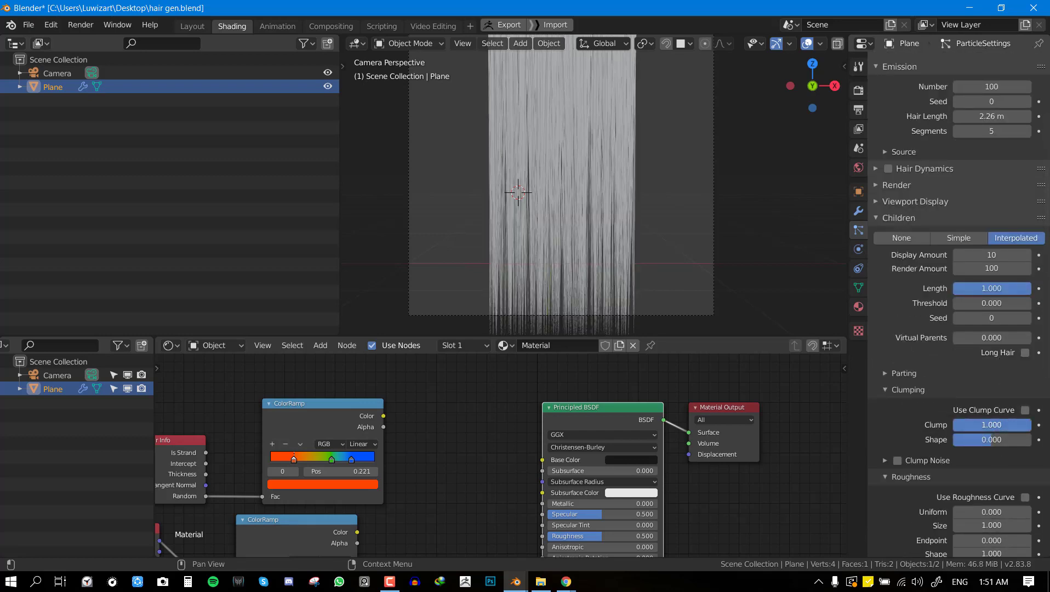
- Set the children's Uniform roughness to 0.306 with a Size of 0.424
{"action": "scroll", "coordinate": [992, 461], "scroll_direction": "down", "scroll_amount": 1}
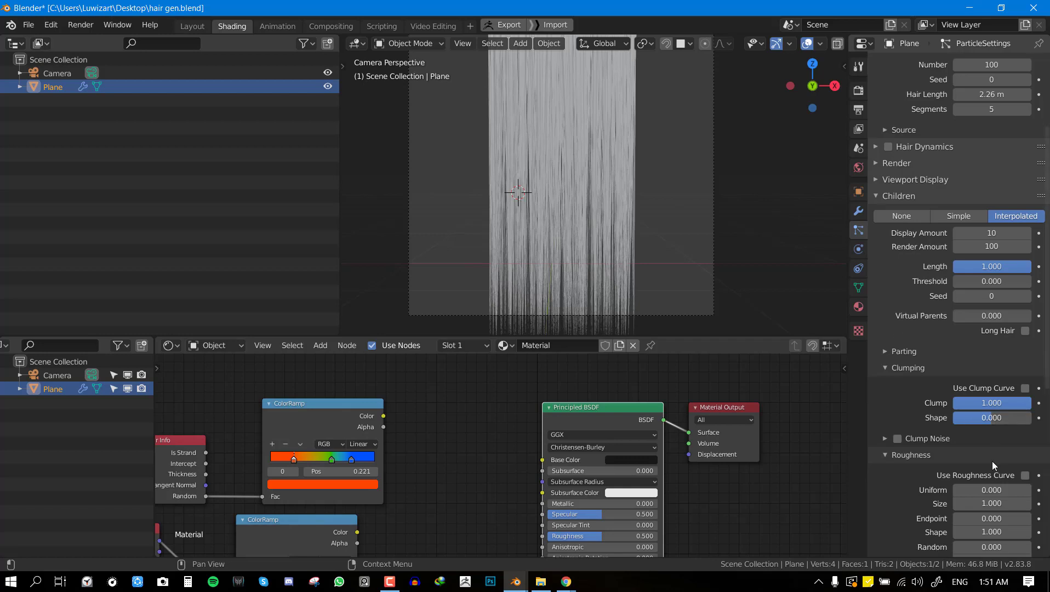
{"action": "scroll", "coordinate": [960, 439], "scroll_direction": "down", "scroll_amount": 4}
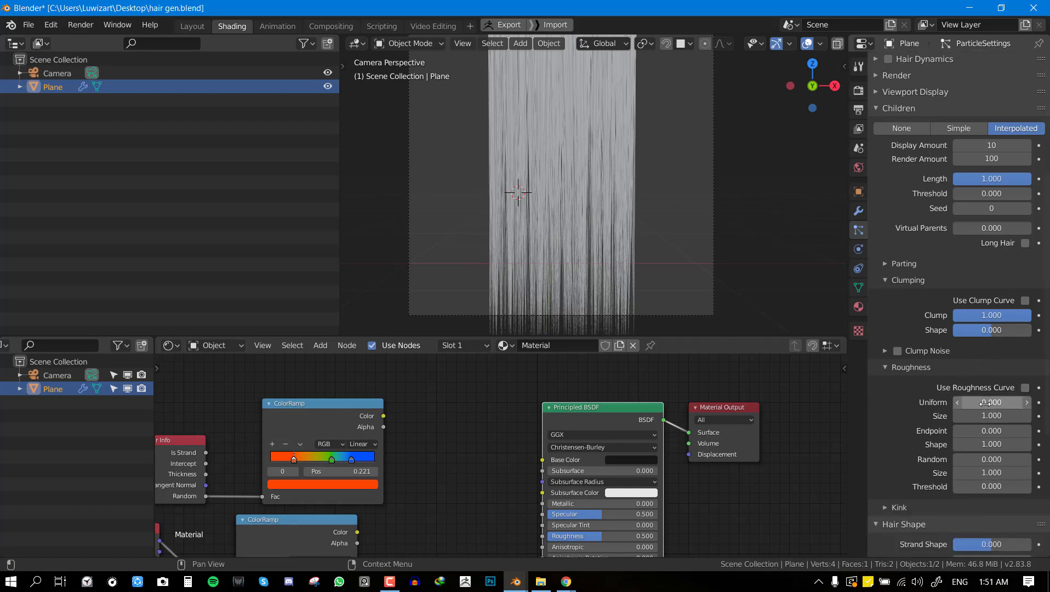
{"action": "left_click_drag", "start_coordinate": [985, 403], "coordinate": [968, 416]}
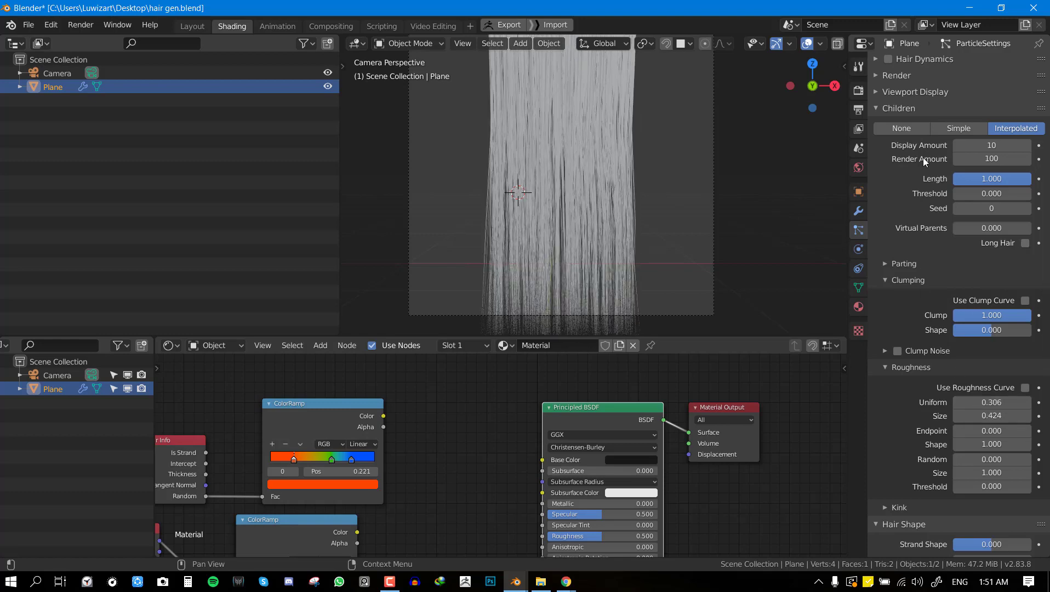
- Raise the hair's viewport Strand Steps to 8 and its render path Steps to 8
{"action": "left_click", "coordinate": [903, 91]}
{"action": "left_click_drag", "start_coordinate": [990, 153], "coordinate": [1007, 153]}
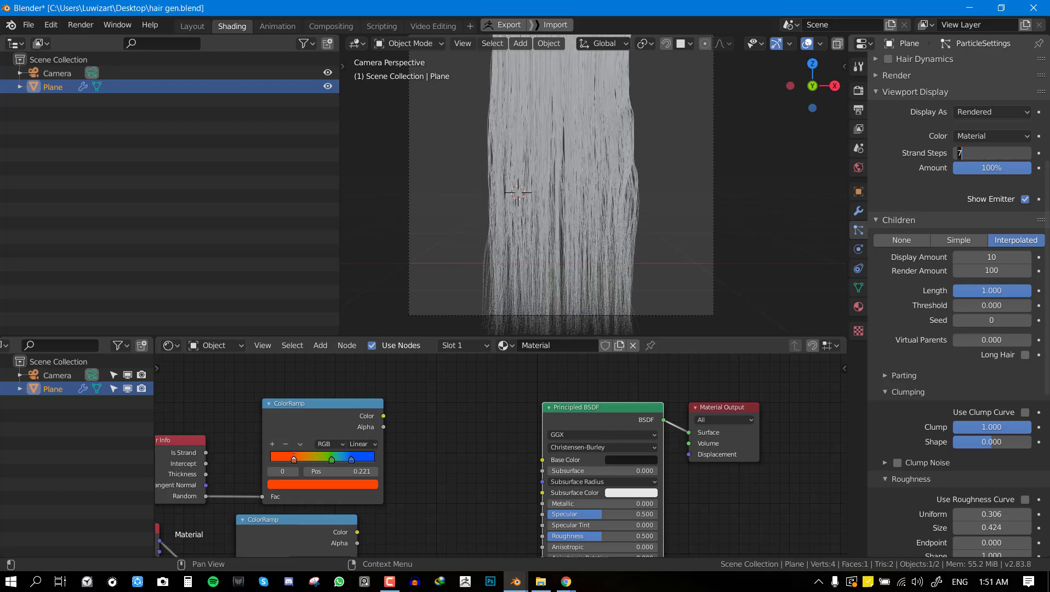
{"action": "left_click", "coordinate": [930, 76]}
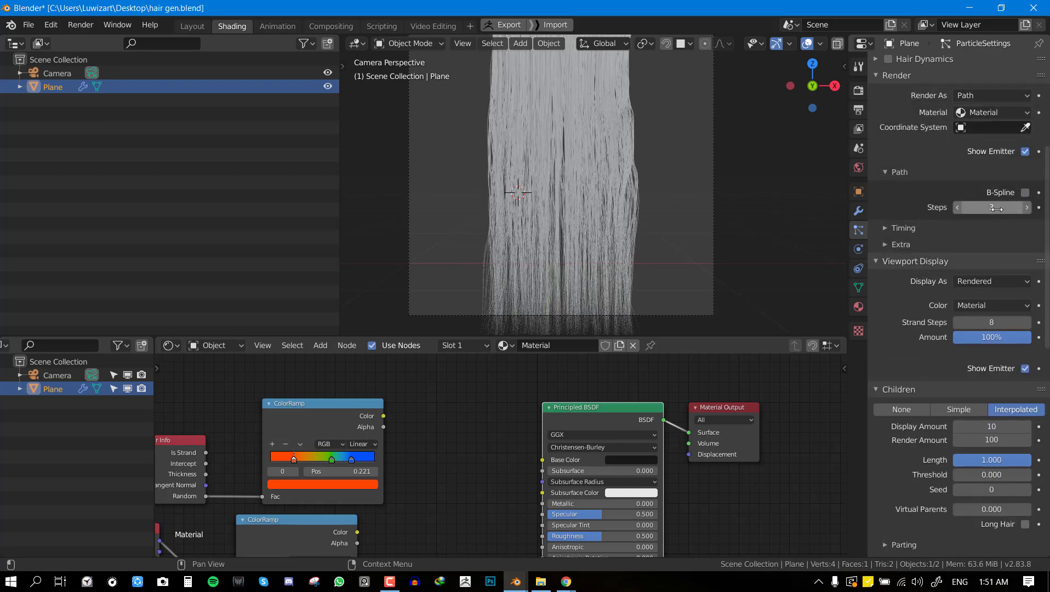
- Set the children's clumping Shape to -0.717 and save the file
{"action": "scroll", "coordinate": [984, 247], "scroll_direction": "down", "scroll_amount": 15}
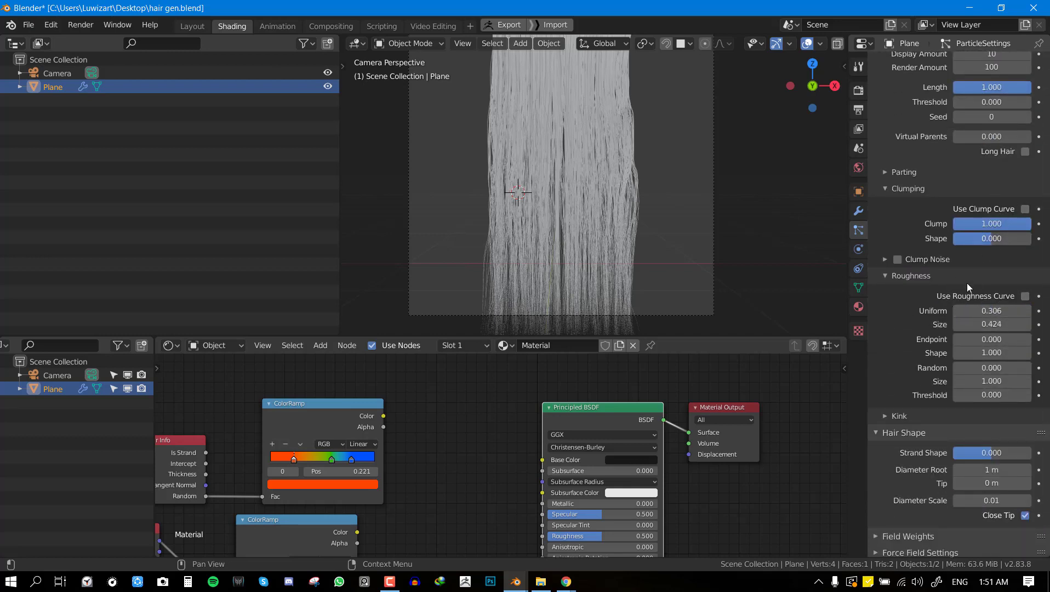
{"action": "scroll", "coordinate": [1000, 253], "scroll_direction": "up", "scroll_amount": 3}
{"action": "scroll", "coordinate": [1014, 230], "scroll_direction": "up", "scroll_amount": 6}
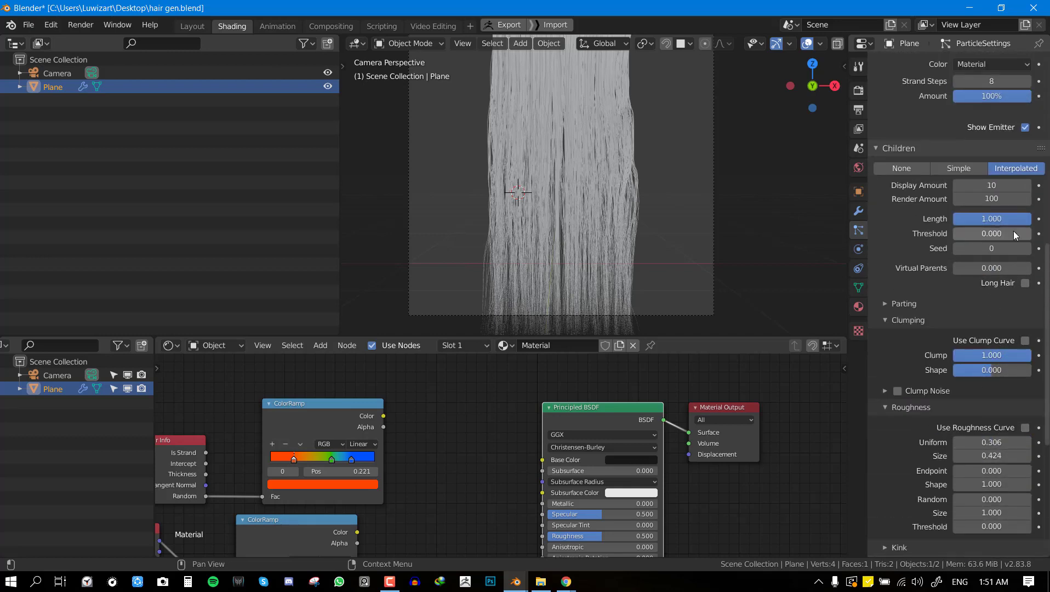
{"action": "scroll", "coordinate": [985, 180], "scroll_direction": "up", "scroll_amount": 3}
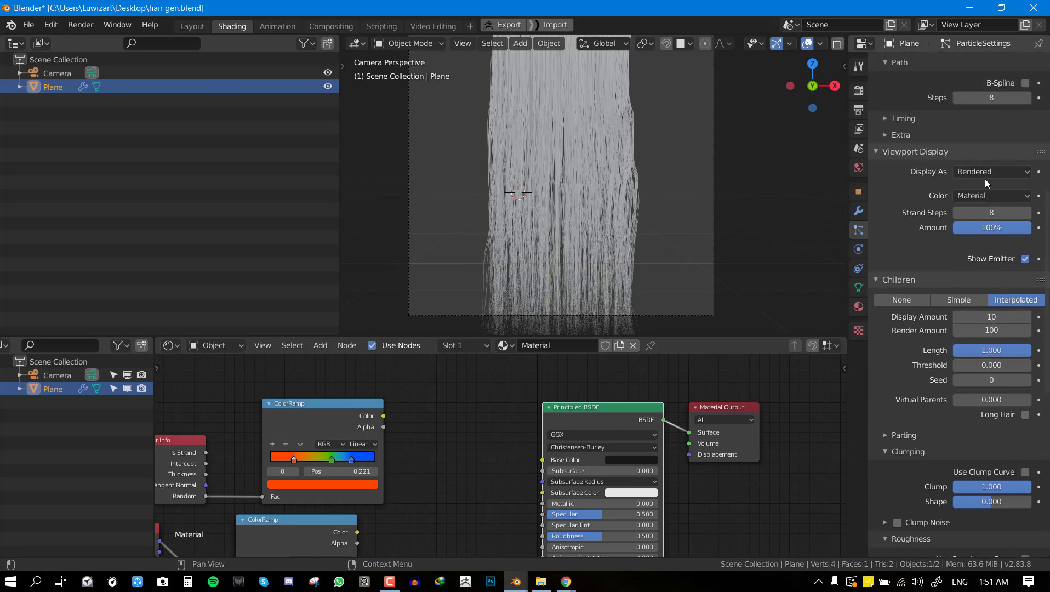
{"action": "scroll", "coordinate": [982, 261], "scroll_direction": "up", "scroll_amount": 4}
{"action": "scroll", "coordinate": [959, 334], "scroll_direction": "down", "scroll_amount": 6}
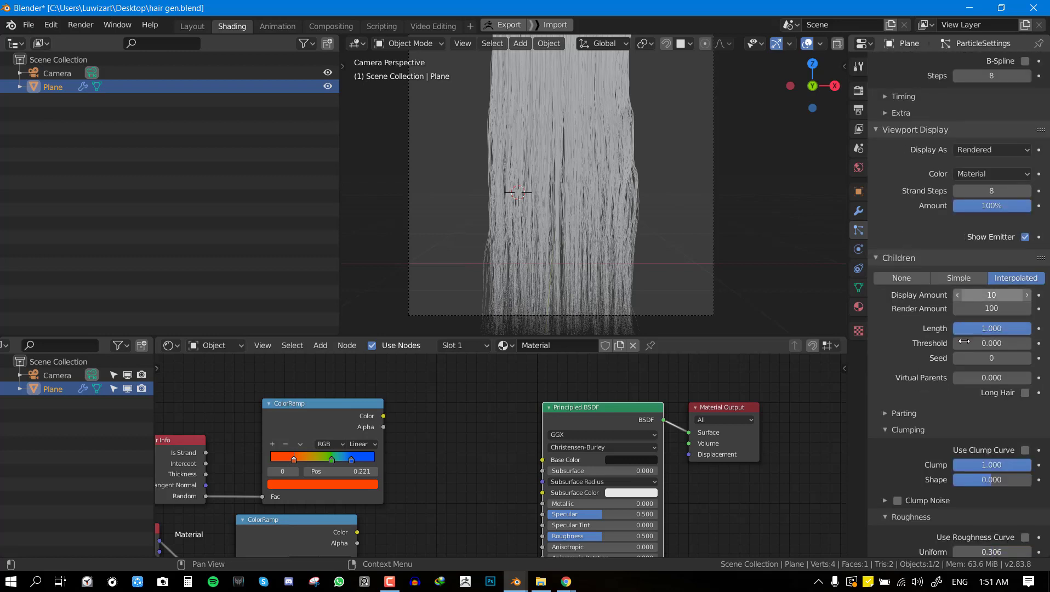
{"action": "left_click_drag", "start_coordinate": [1001, 460], "coordinate": [971, 459]}
{"action": "key", "text": "ctrl+z"}
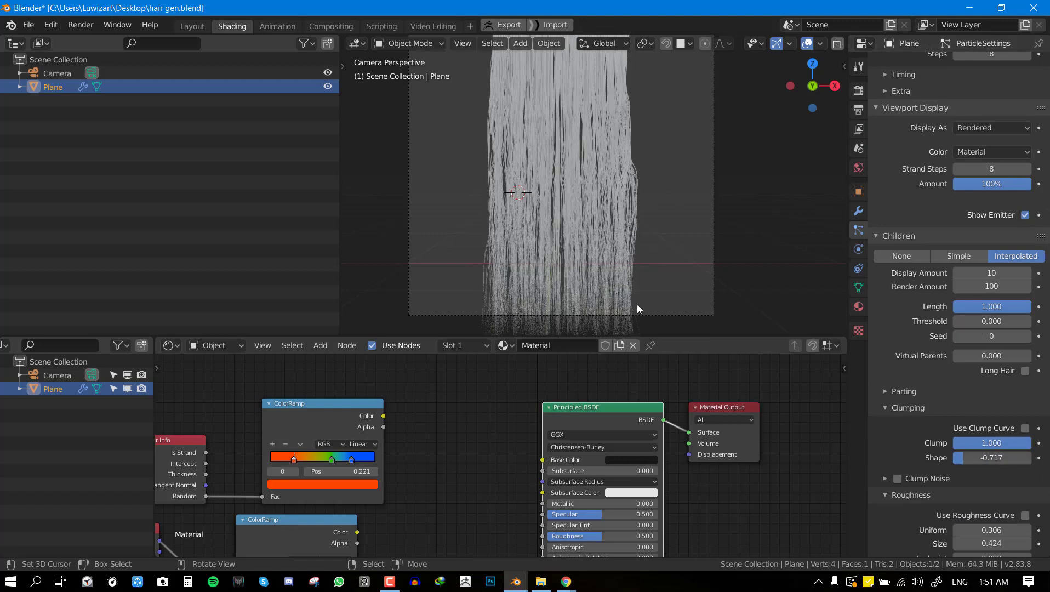
{"action": "scroll", "coordinate": [638, 285], "scroll_direction": "down", "scroll_amount": 1}
{"action": "key", "text": "ctrl+s"}
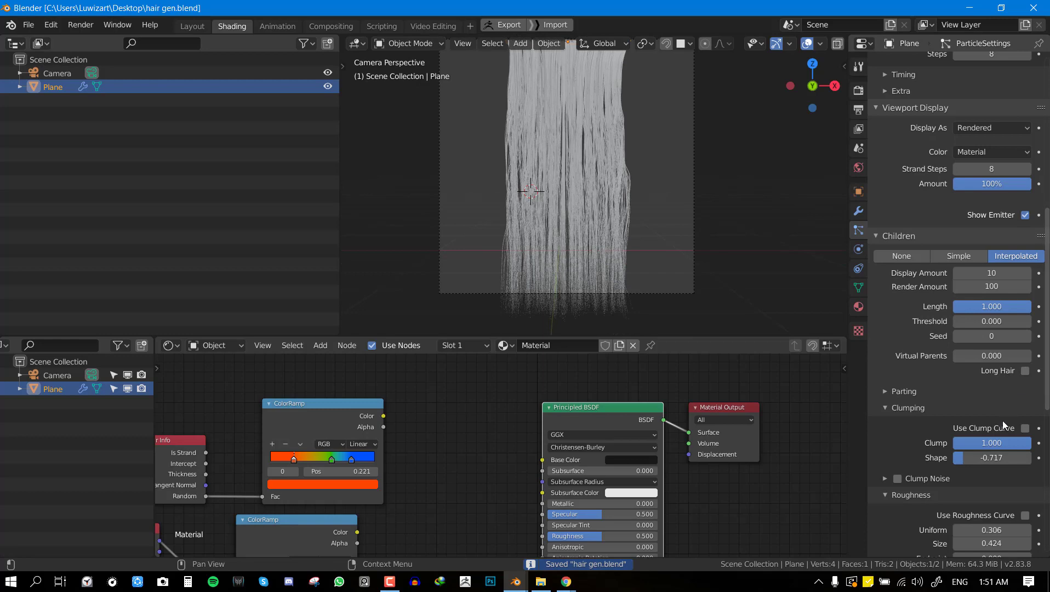
- Set the Size of the children's Uniform roughness to 0.463, deselect the plane and save the file
{"action": "scroll", "coordinate": [1002, 420], "scroll_direction": "down", "scroll_amount": 3}
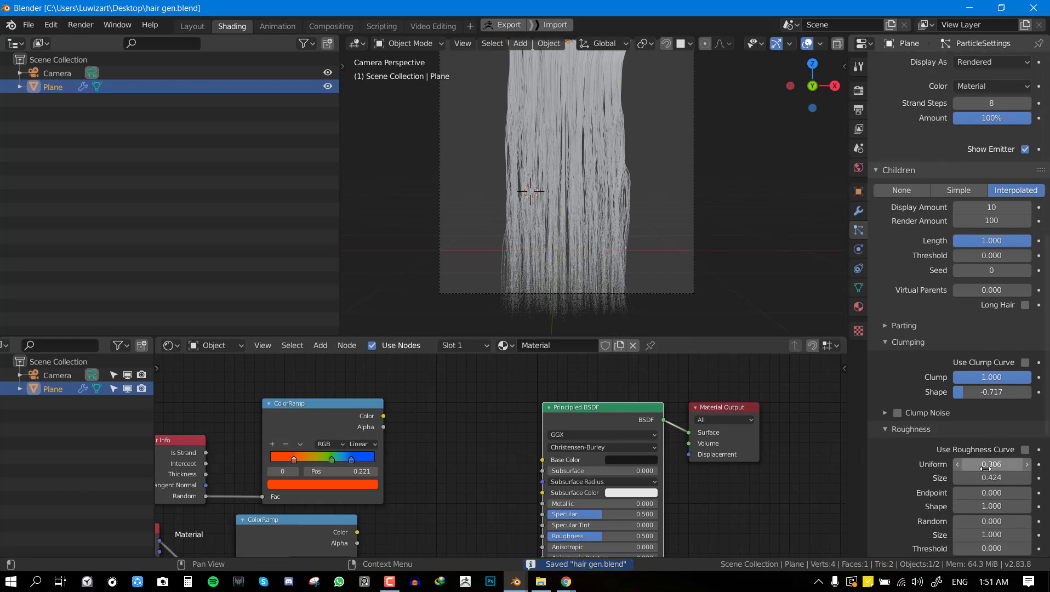
{"action": "mouse_move", "coordinate": [990, 477]}
{"action": "left_mouse_down"}
{"action": "mouse_move", "coordinate": [975, 477]}
{"action": "mouse_move", "coordinate": [995, 477]}
{"action": "left_mouse_up"}
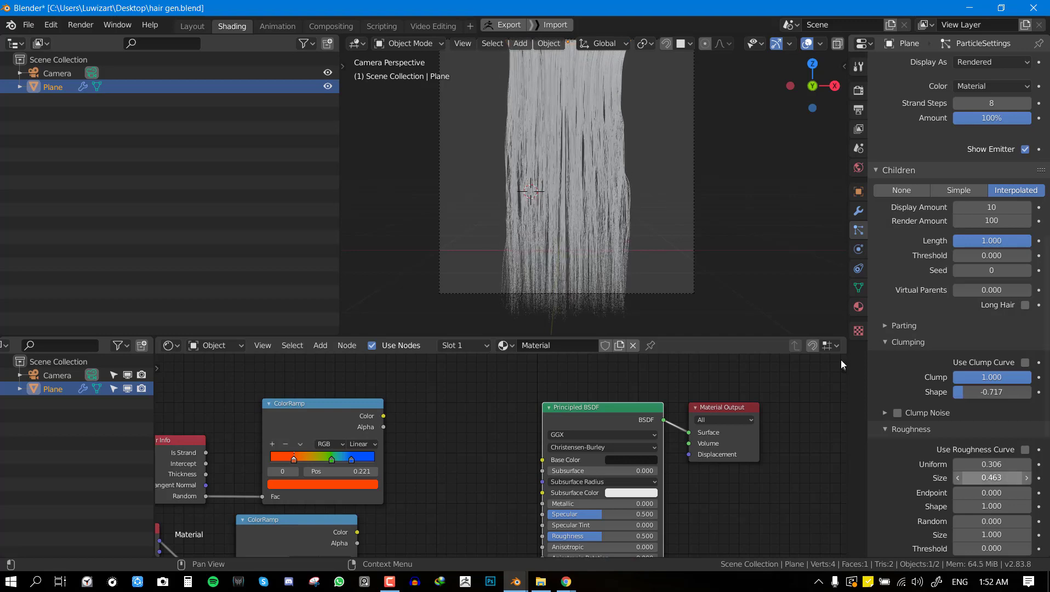
{"action": "scroll", "coordinate": [622, 181], "scroll_direction": "up", "scroll_amount": 4}
{"action": "key", "text": "alt+a"}
{"action": "scroll", "coordinate": [663, 193], "scroll_direction": "down", "scroll_amount": 2}
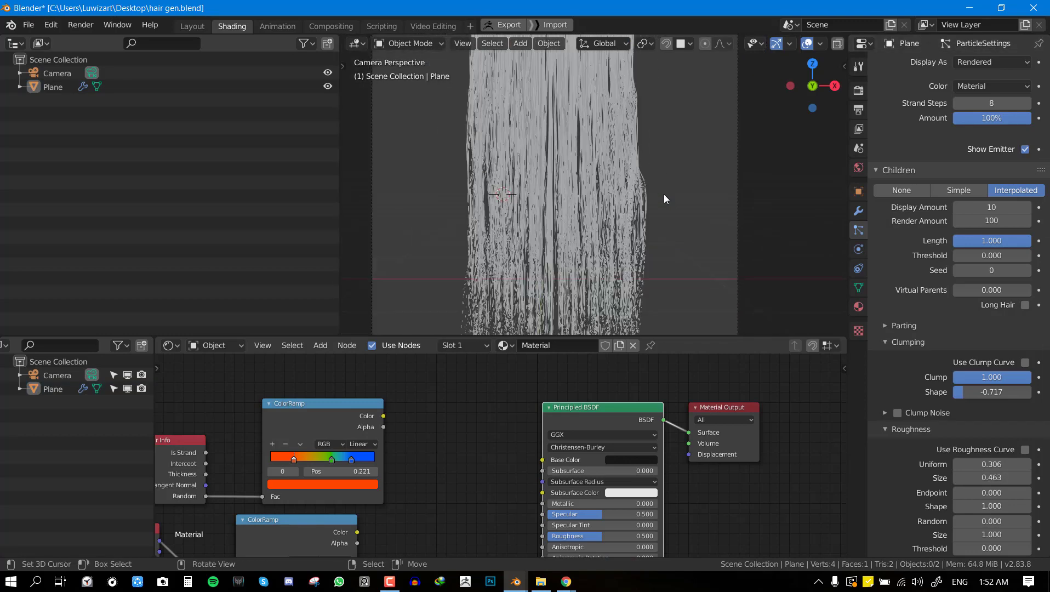
{"action": "scroll", "coordinate": [663, 193], "scroll_direction": "down", "scroll_amount": 1}
{"action": "key", "text": "ctrl+s"}
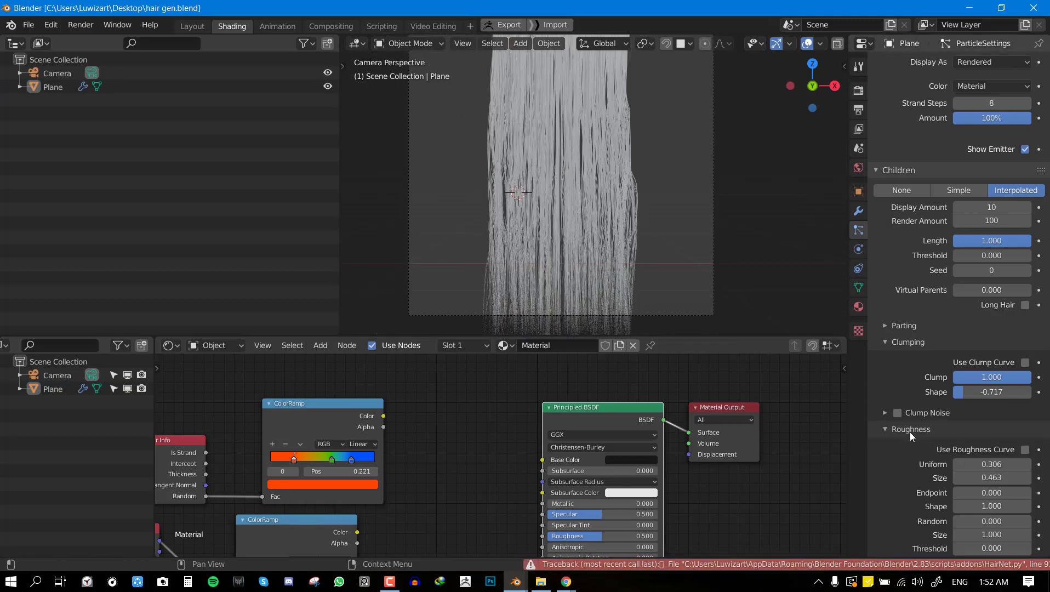
{"action": "left_click", "coordinate": [909, 432]}
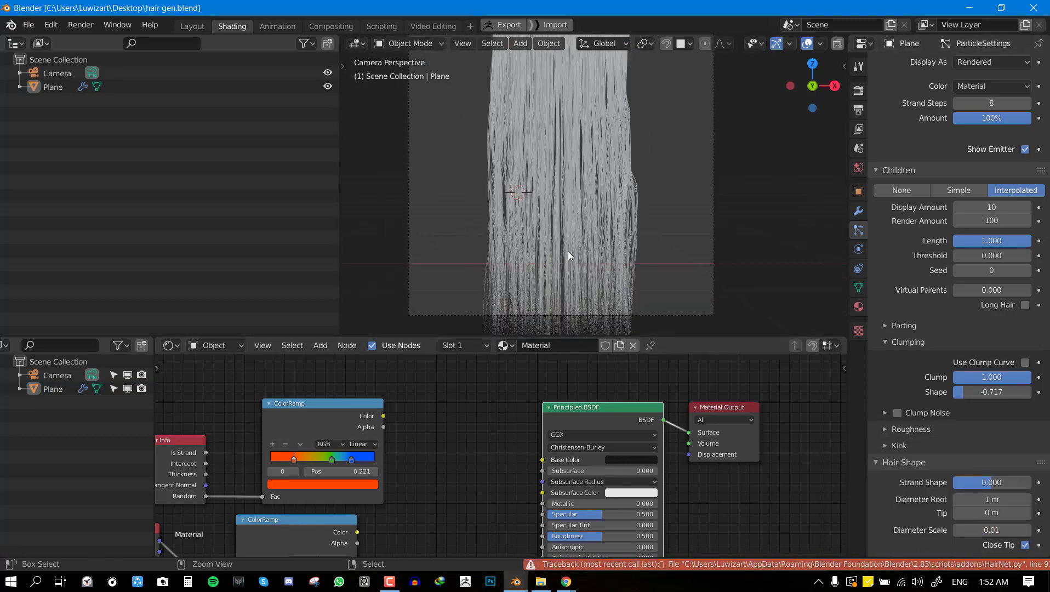
- Try a Curl kink on the children with an Amplitude of 0.66 m and a Frequency of 8.626
{"action": "scroll", "coordinate": [927, 441], "scroll_direction": "down", "scroll_amount": 4}
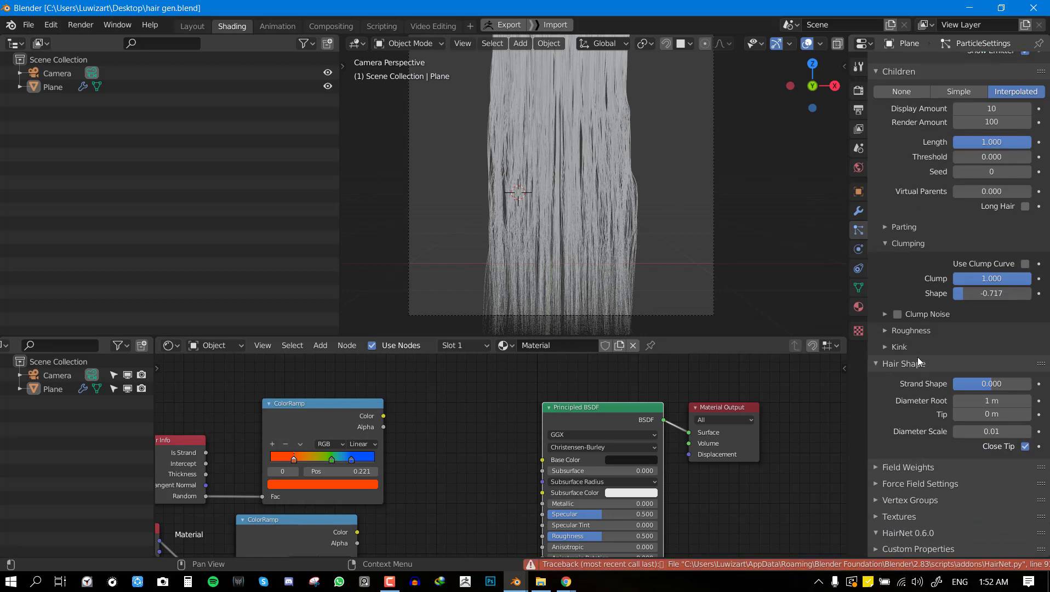
{"action": "left_click", "coordinate": [917, 351]}
{"action": "left_click", "coordinate": [988, 366]}
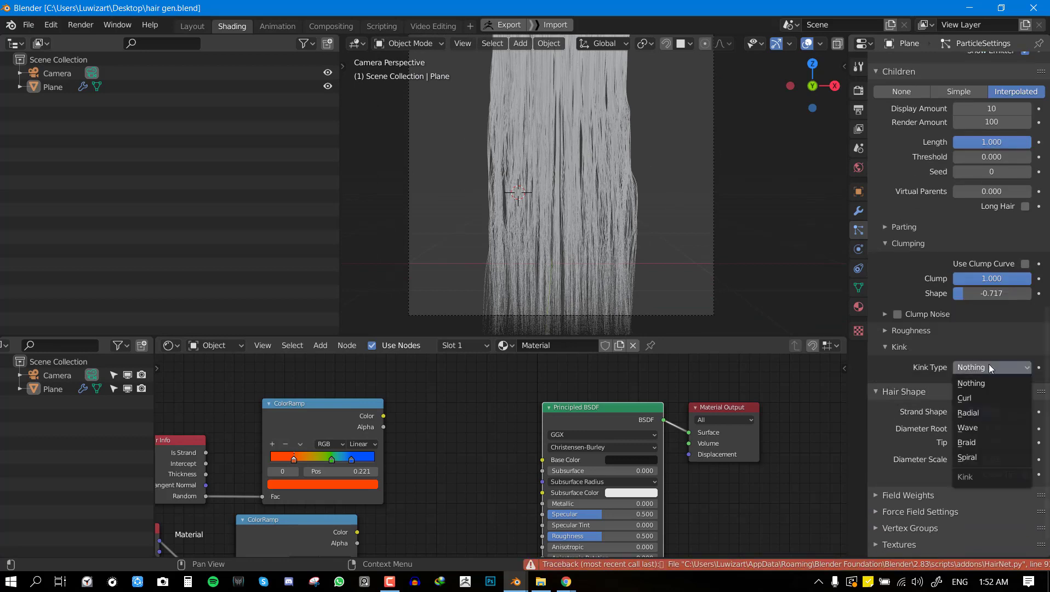
{"action": "left_click", "coordinate": [982, 399]}
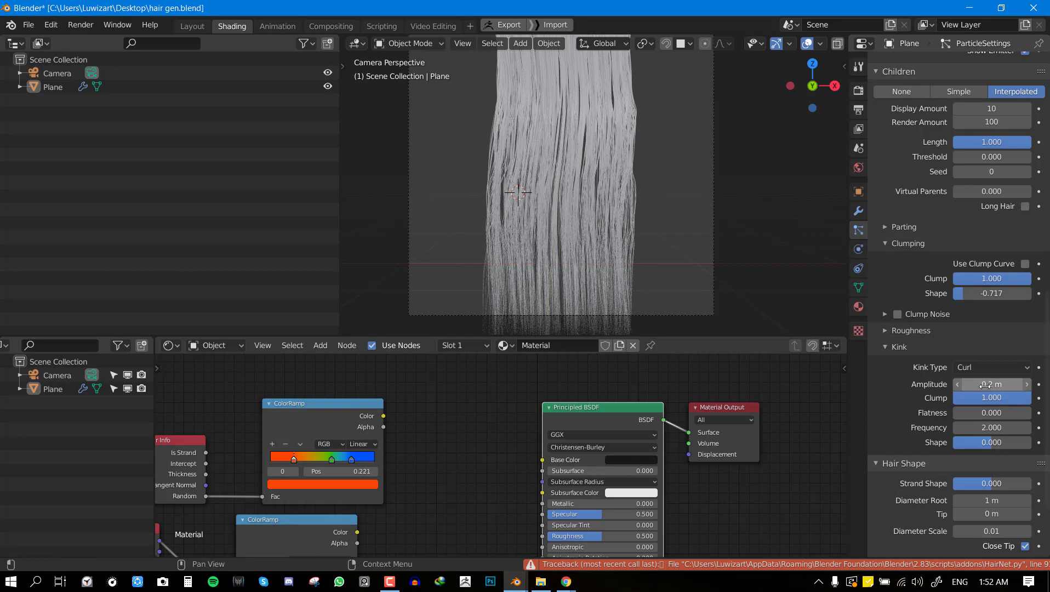
{"action": "left_click_drag", "start_coordinate": [982, 385], "coordinate": [1011, 385]}
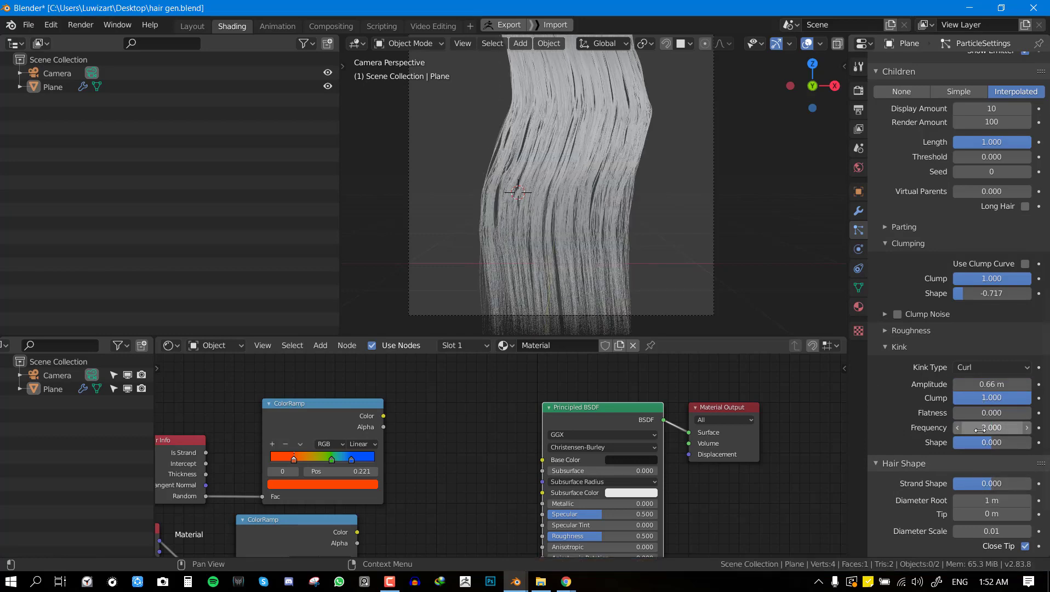
{"action": "left_click_drag", "start_coordinate": [979, 429], "coordinate": [1019, 429]}
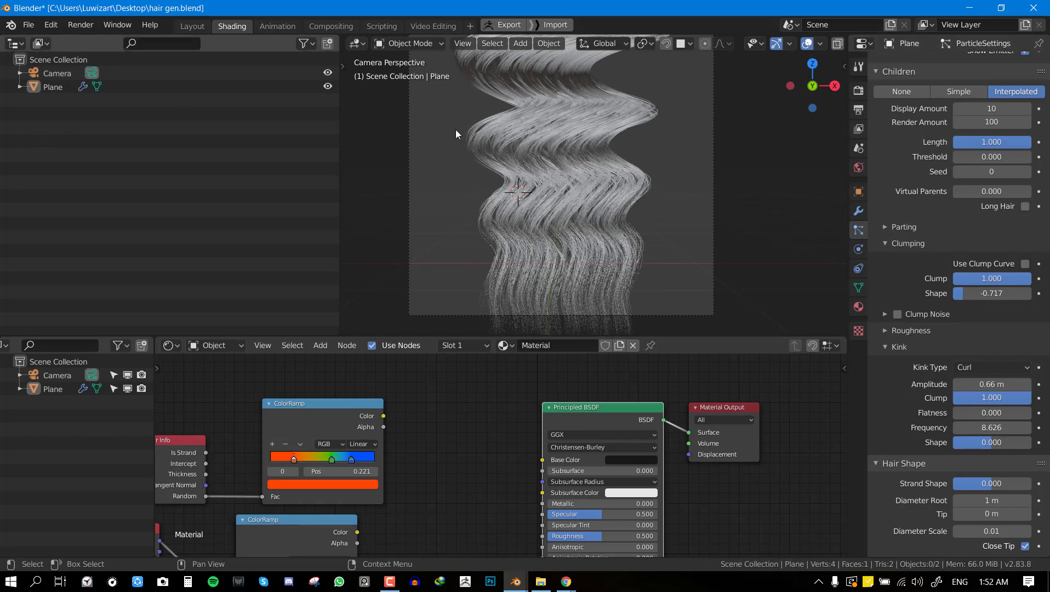
{"action": "scroll", "coordinate": [614, 196], "scroll_direction": "up", "scroll_amount": 2}
- Set the children's Kink Type back to Nothing
{"action": "left_click", "coordinate": [966, 366]}
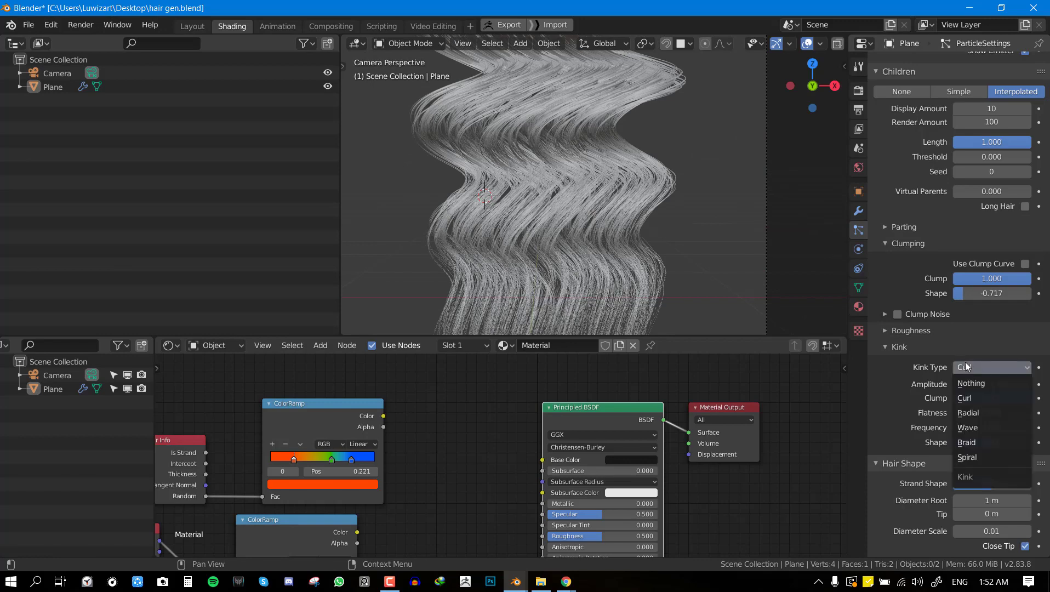
{"action": "left_click", "coordinate": [971, 383]}
{"action": "scroll", "coordinate": [578, 217], "scroll_direction": "down", "scroll_amount": 2}
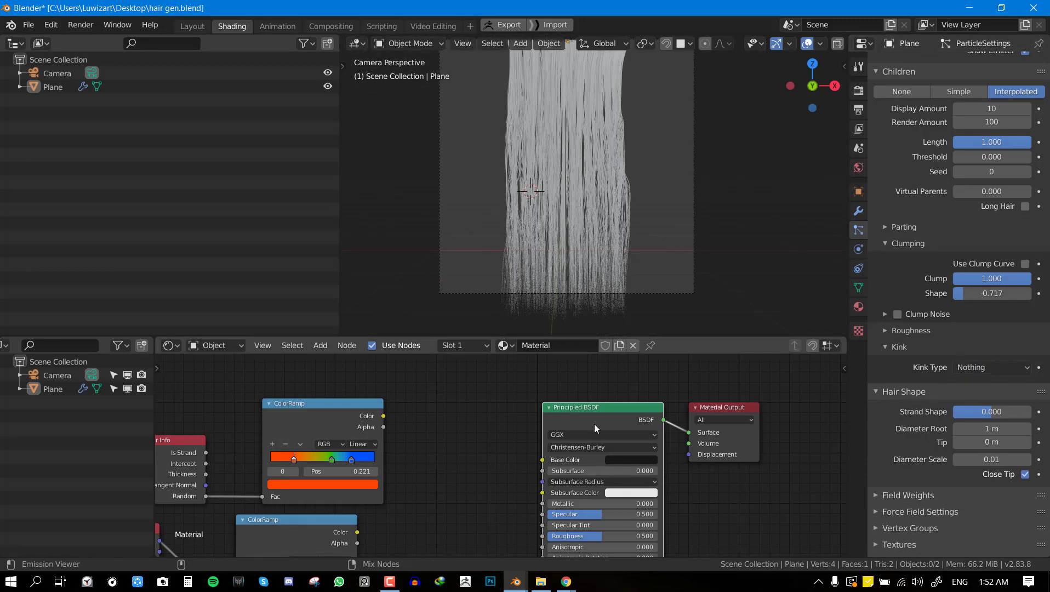
- Save the file and open the scene's Hair render settings
{"action": "left_click", "coordinate": [860, 91]}
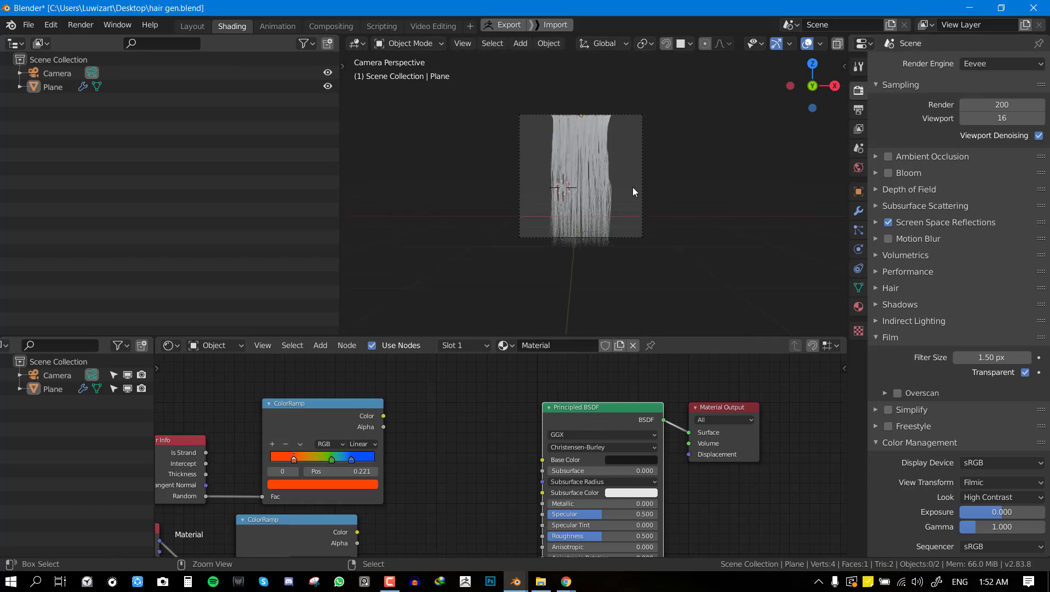
{"action": "key", "text": "ctrl+s"}
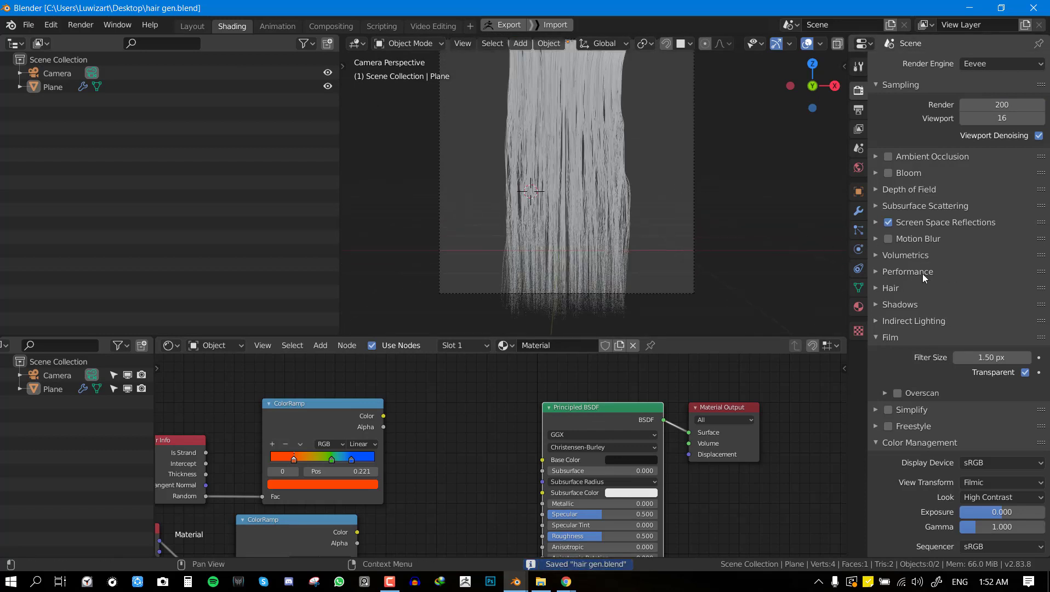
{"action": "left_click", "coordinate": [929, 289]}
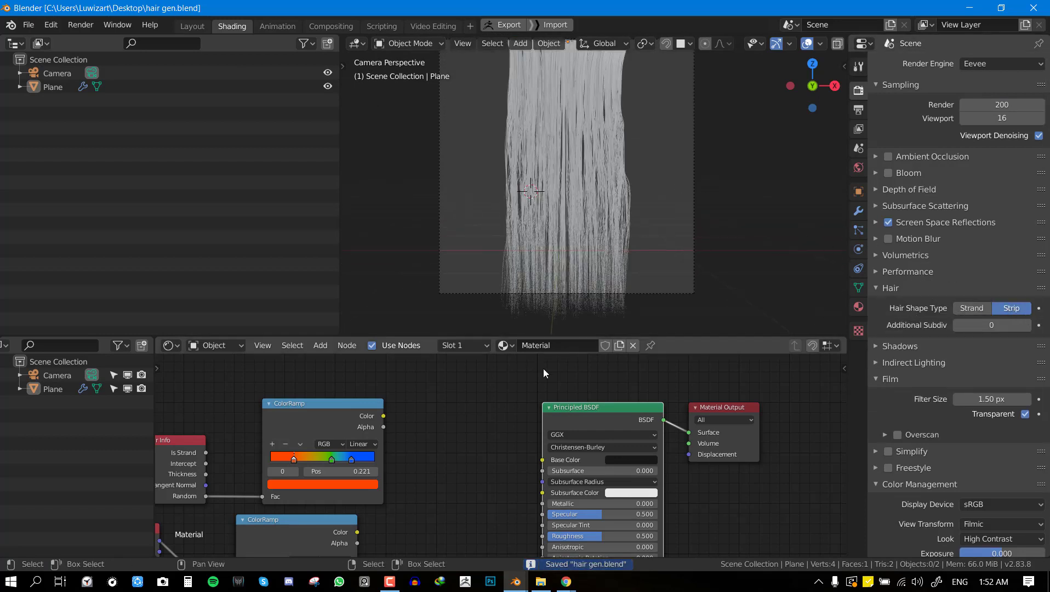
{"action": "scroll", "coordinate": [623, 451], "scroll_direction": "down", "scroll_amount": 2}
{"action": "middle_click_drag", "start_coordinate": [511, 469], "coordinate": [538, 436]}
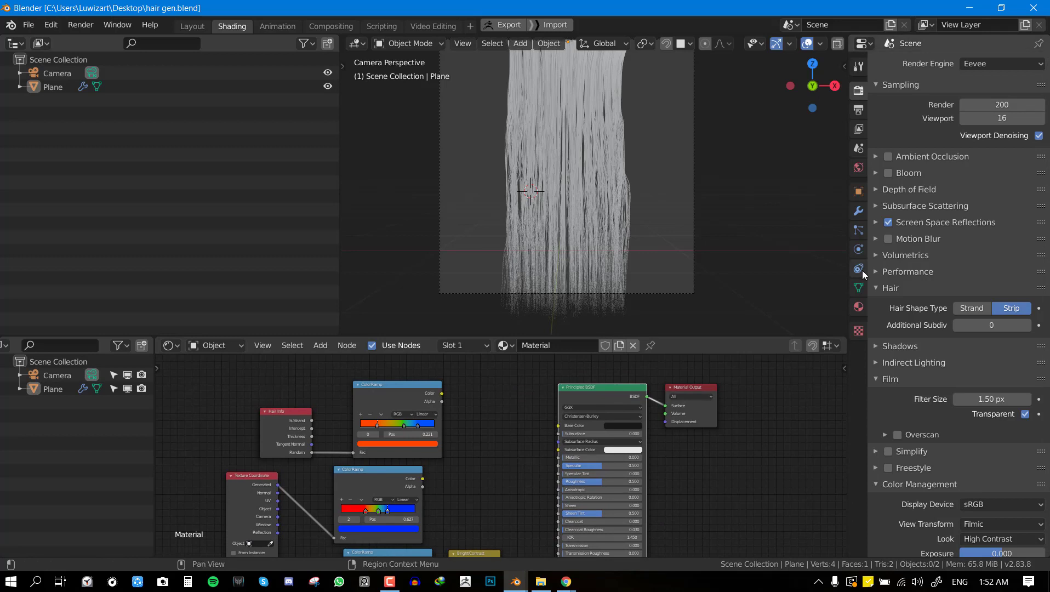
- Set the Render Amount of the plane's hair children to 40
{"action": "left_click", "coordinate": [858, 233]}
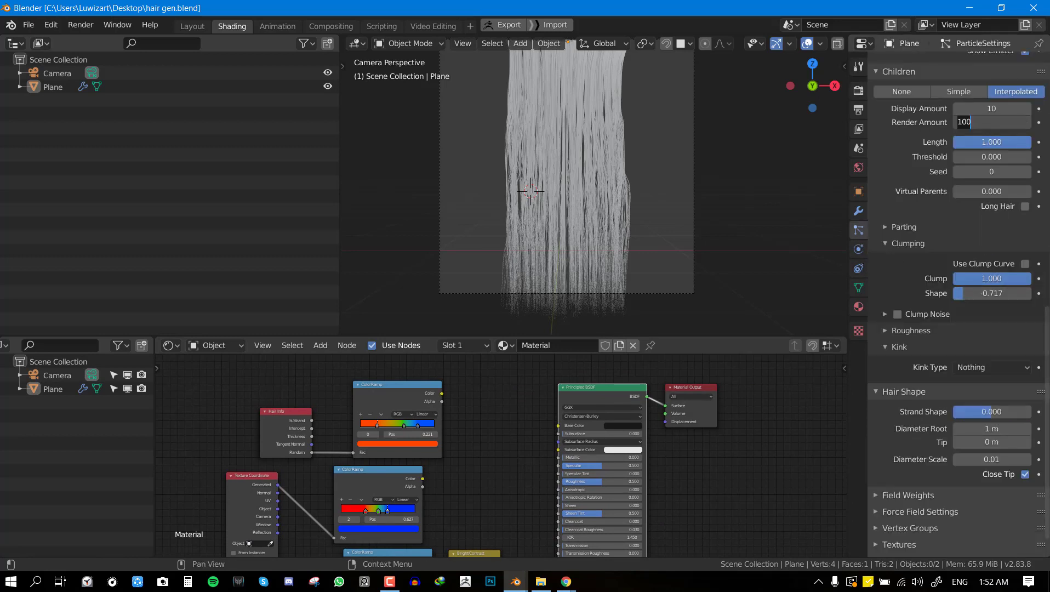
{"action": "type", "text": "40"}
{"action": "key", "text": "Return"}
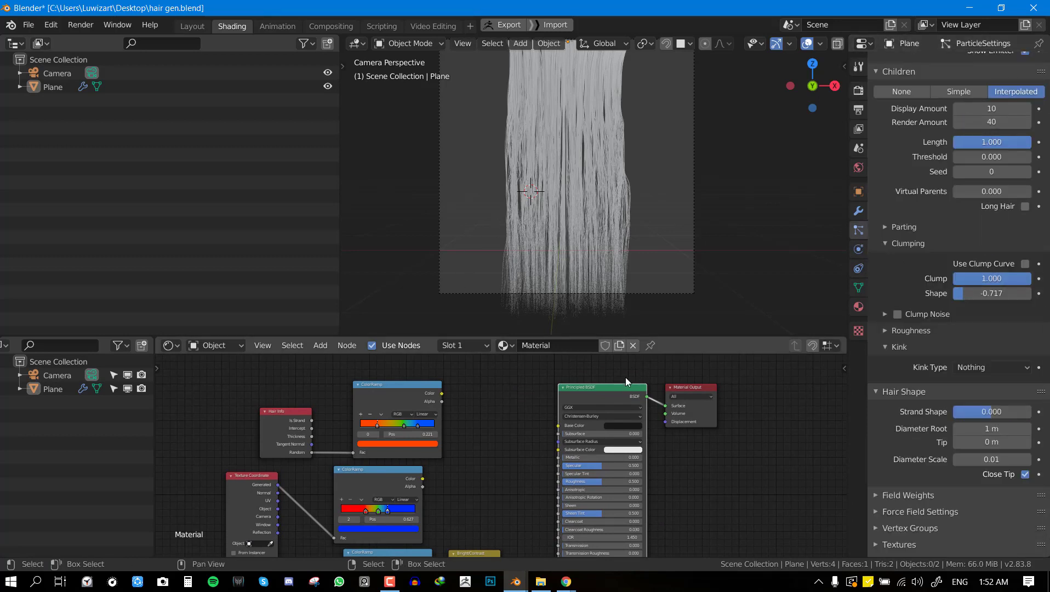
- Switch the viewport to Rendered shading to show the hair with its material
{"action": "key", "text": "z"}
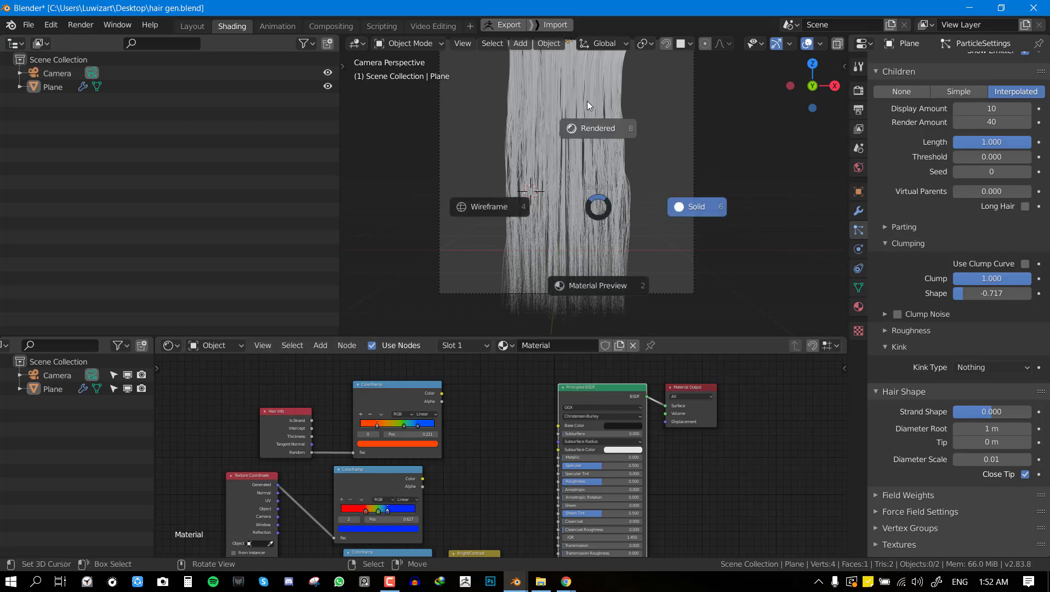
{"action": "left_click", "coordinate": [623, 130]}
{"action": "scroll", "coordinate": [630, 198], "scroll_direction": "up", "scroll_amount": 2}
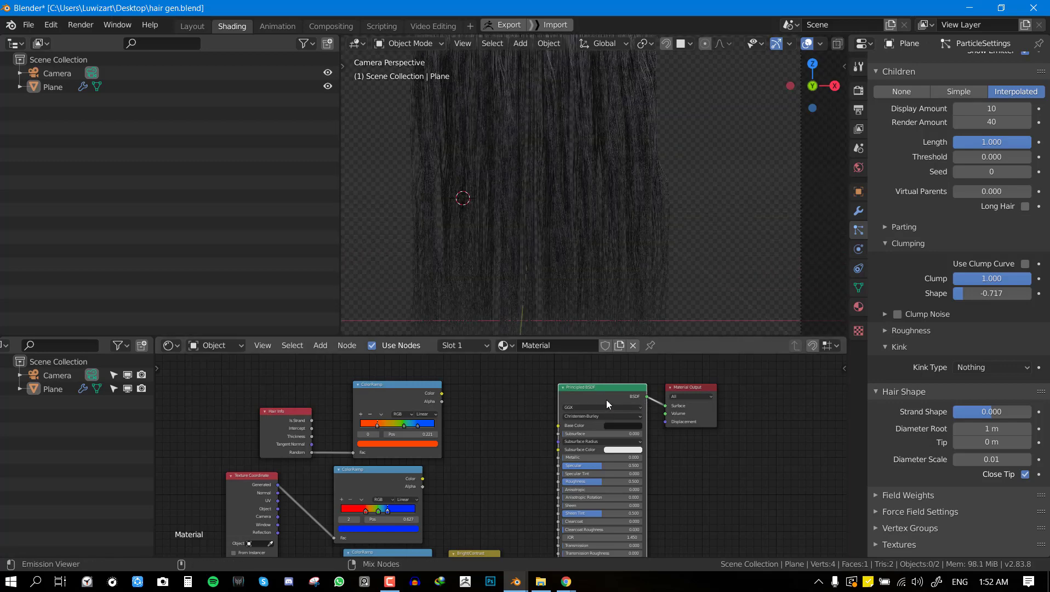
{"action": "key", "text": "ctrl+space"}
{"action": "middle_click_drag", "start_coordinate": [915, 159], "coordinate": [888, 129]}
{"action": "key", "text": "ctrl+space"}
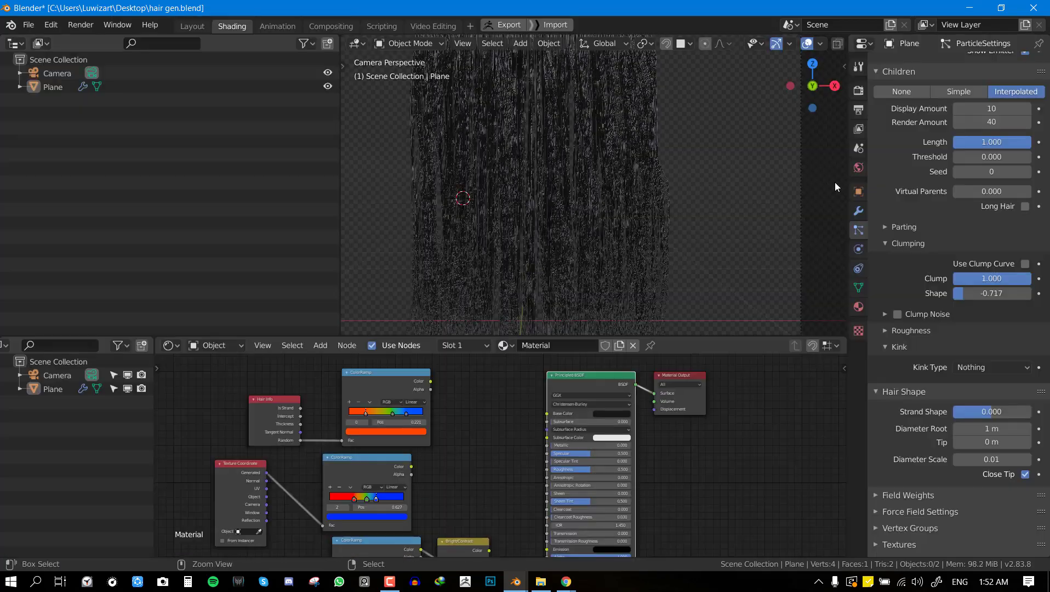
- Change the Principled BSDF's Base Color to a dark red
{"action": "left_click", "coordinate": [619, 413]}
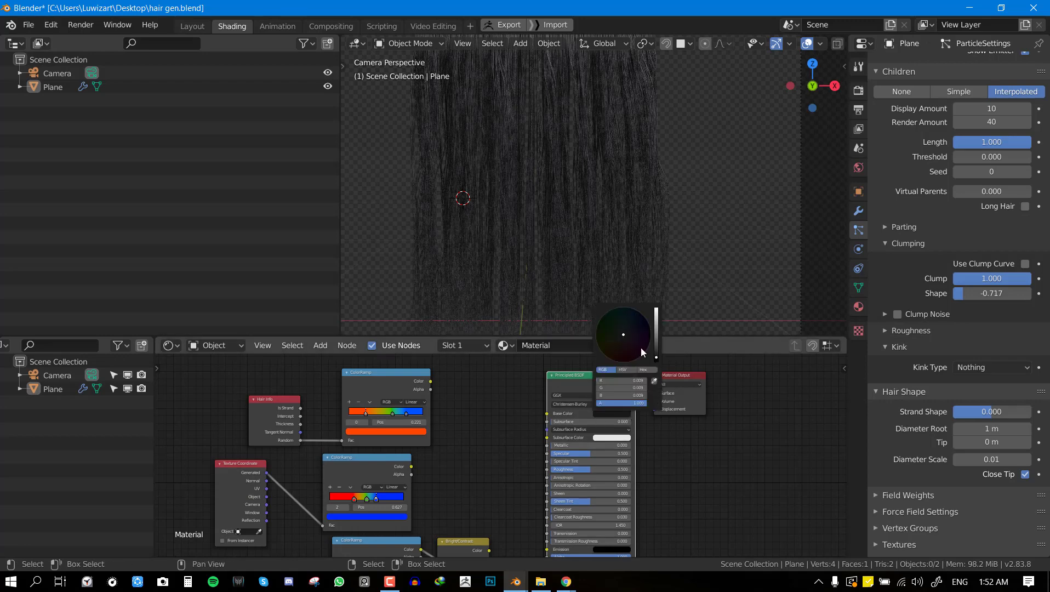
{"action": "left_click_drag", "start_coordinate": [655, 341], "coordinate": [656, 309]}
{"action": "left_click_drag", "start_coordinate": [617, 349], "coordinate": [656, 349]}
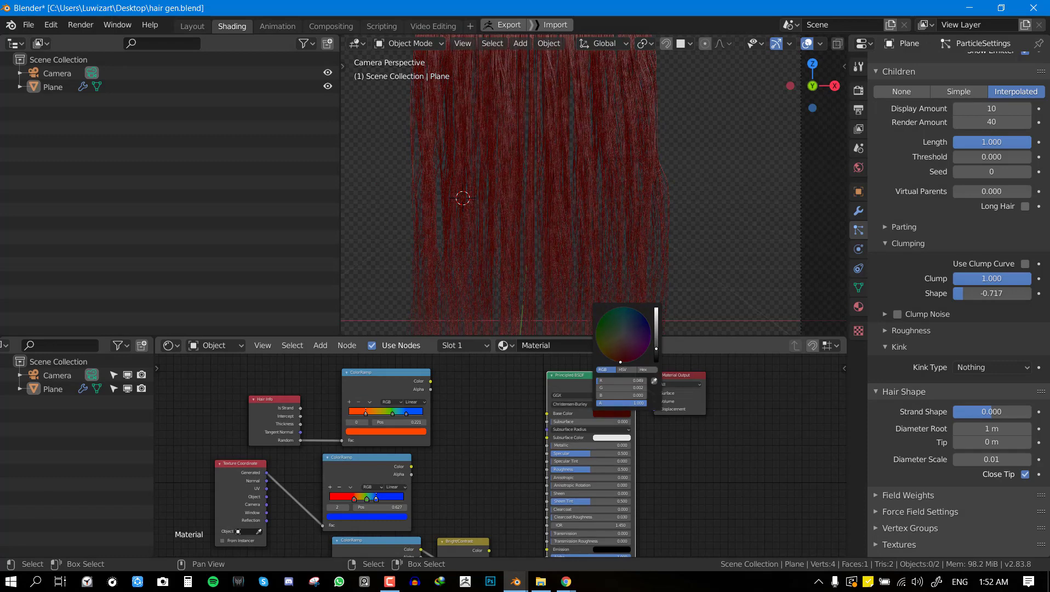
- Move the ColorRamp driven by Hair Info Random upward and preview its colours on the hair
{"action": "scroll", "coordinate": [516, 453], "scroll_direction": "down", "scroll_amount": 2}
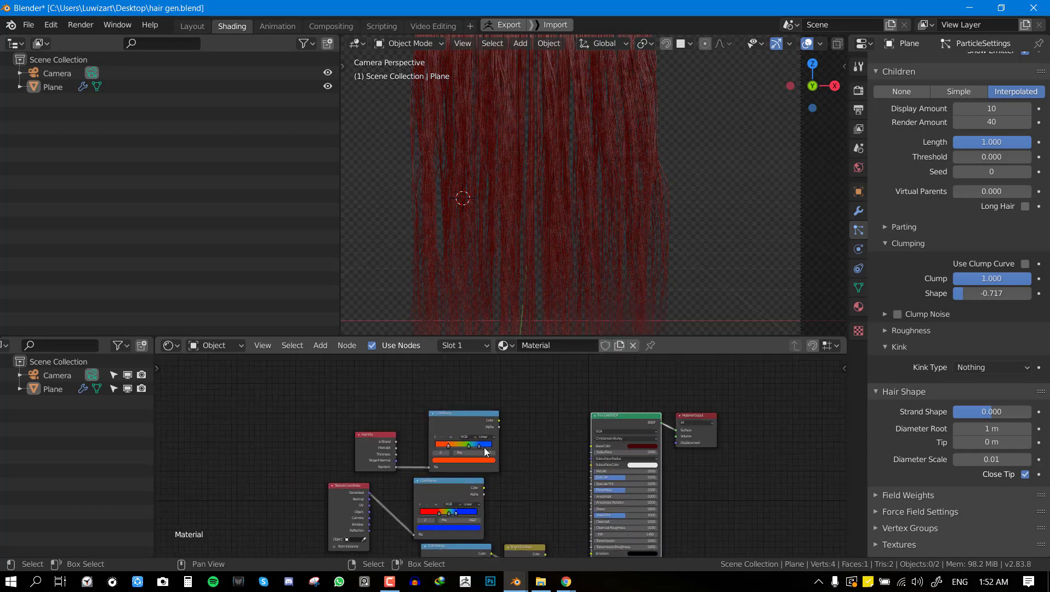
{"action": "left_click_drag", "start_coordinate": [484, 447], "coordinate": [473, 384]}
{"action": "left_click", "coordinate": [472, 384], "text": "ctrl+shift"}
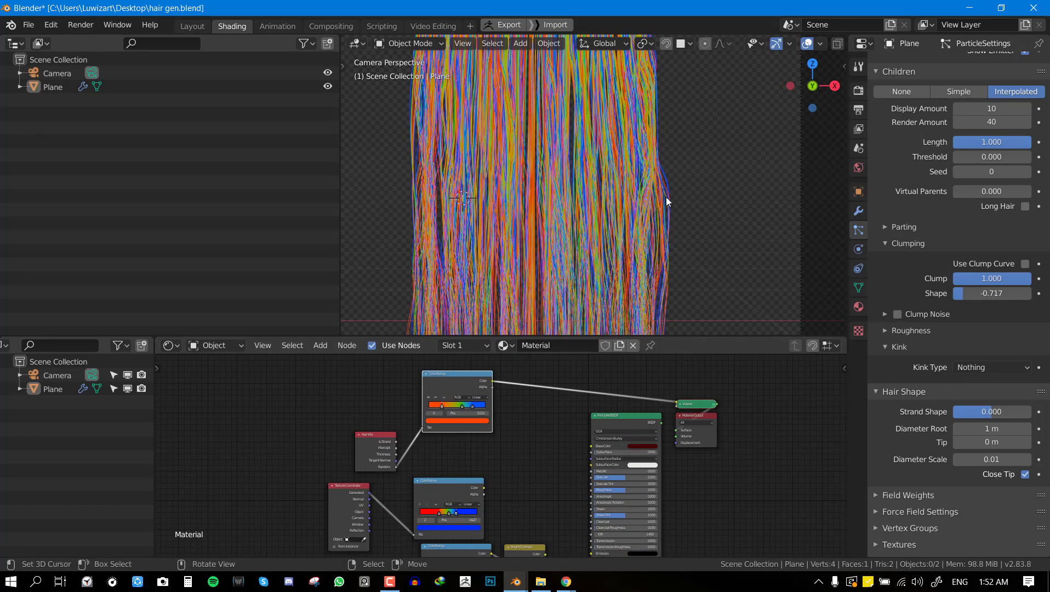
{"action": "scroll", "coordinate": [489, 433], "scroll_direction": "up", "scroll_amount": 5}
- Add a second Hair Info node above the existing one and preview its Is Strand output
{"action": "key", "text": "ctrl+space"}
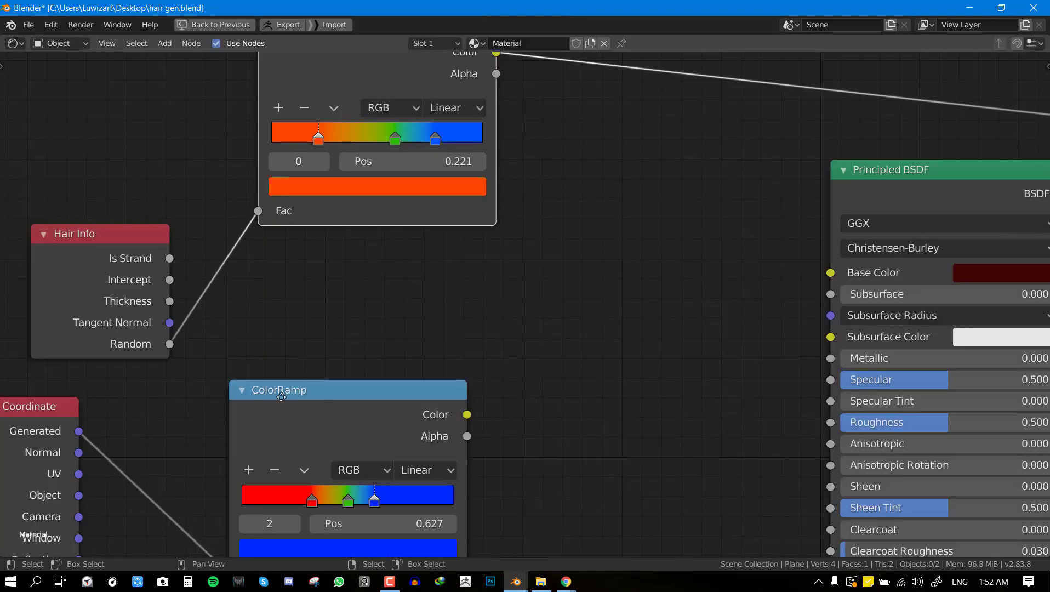
{"action": "middle_click_drag", "start_coordinate": [281, 396], "coordinate": [493, 476]}
{"action": "left_click_drag", "start_coordinate": [297, 372], "coordinate": [337, 395]}
{"action": "key", "text": "shift+a"}
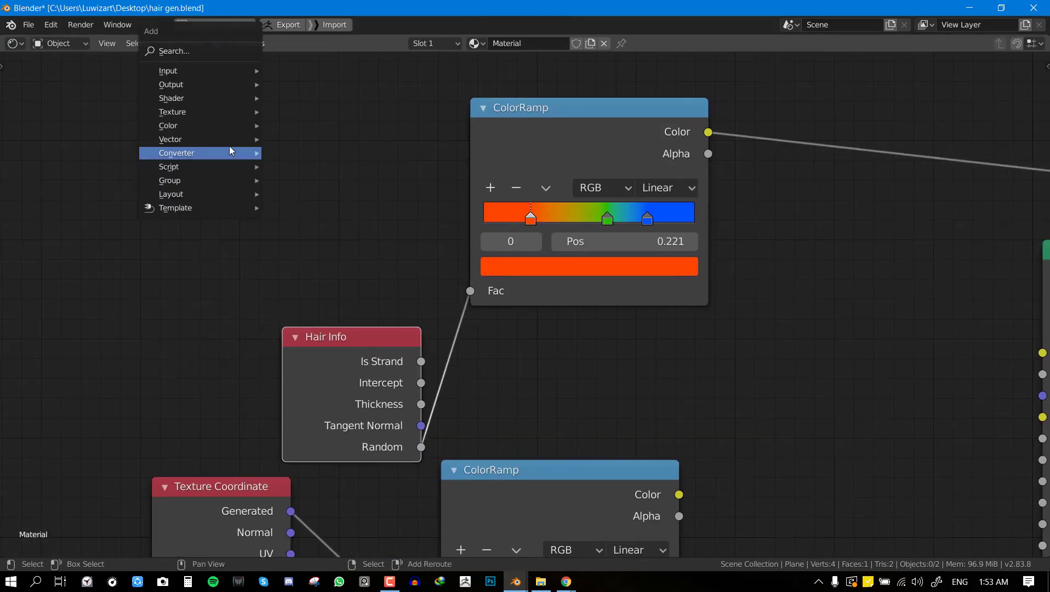
{"action": "mouse_move", "coordinate": [183, 74]}
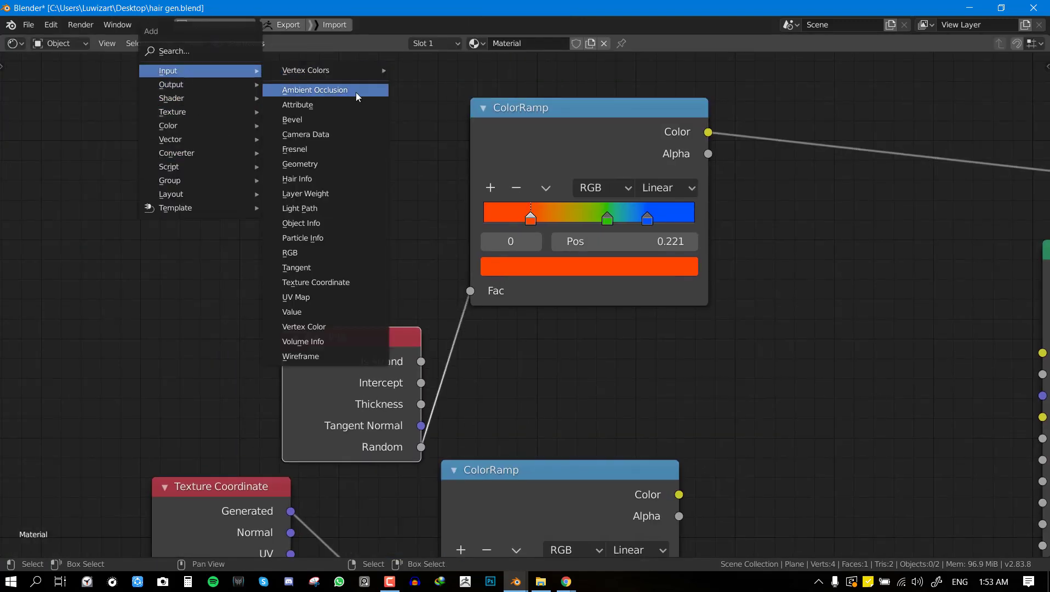
{"action": "left_click", "coordinate": [314, 180]}
{"action": "left_click", "coordinate": [310, 262], "text": "ctrl+shift"}
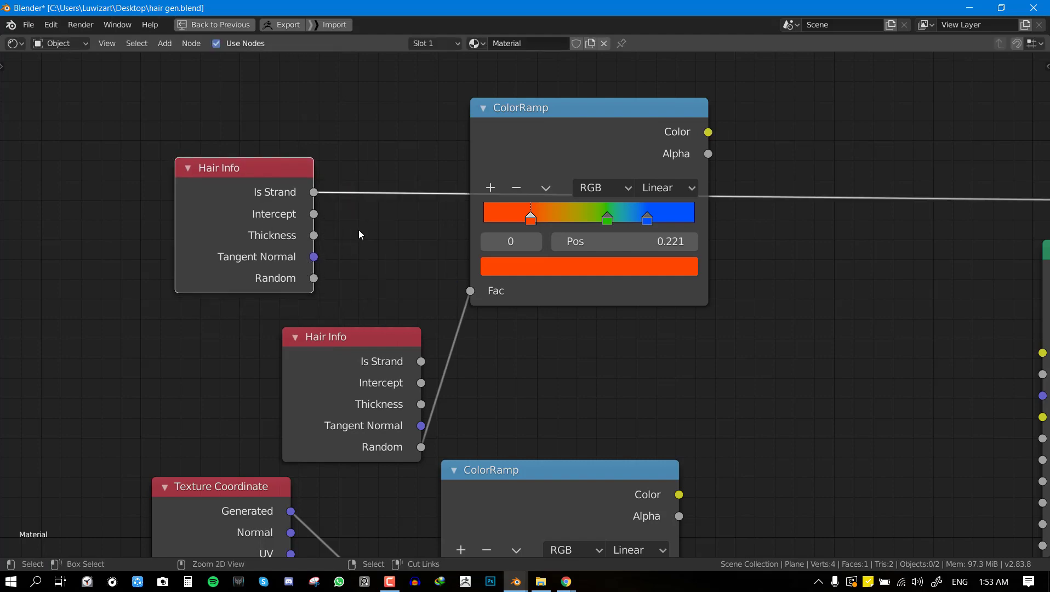
- Cycle the preview through the added Hair Info node's outputs to Random and examine the shading of the strands
{"action": "key", "text": "ctrl+space"}
{"action": "left_click", "coordinate": [411, 446], "text": "ctrl+shift"}
{"action": "left_click", "coordinate": [413, 446], "text": "ctrl+shift"}
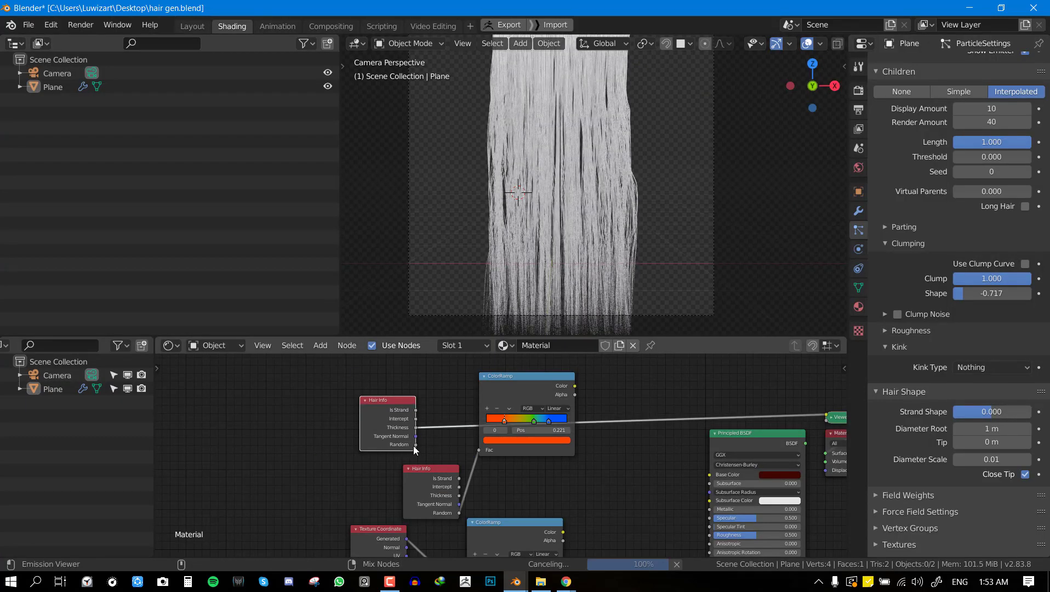
{"action": "left_click", "coordinate": [413, 445], "text": "ctrl+shift"}
{"action": "left_click", "coordinate": [413, 445], "text": "ctrl+shift"}
{"action": "scroll", "coordinate": [434, 411], "scroll_direction": "up", "scroll_amount": 1}
{"action": "scroll", "coordinate": [614, 164], "scroll_direction": "up", "scroll_amount": 4}
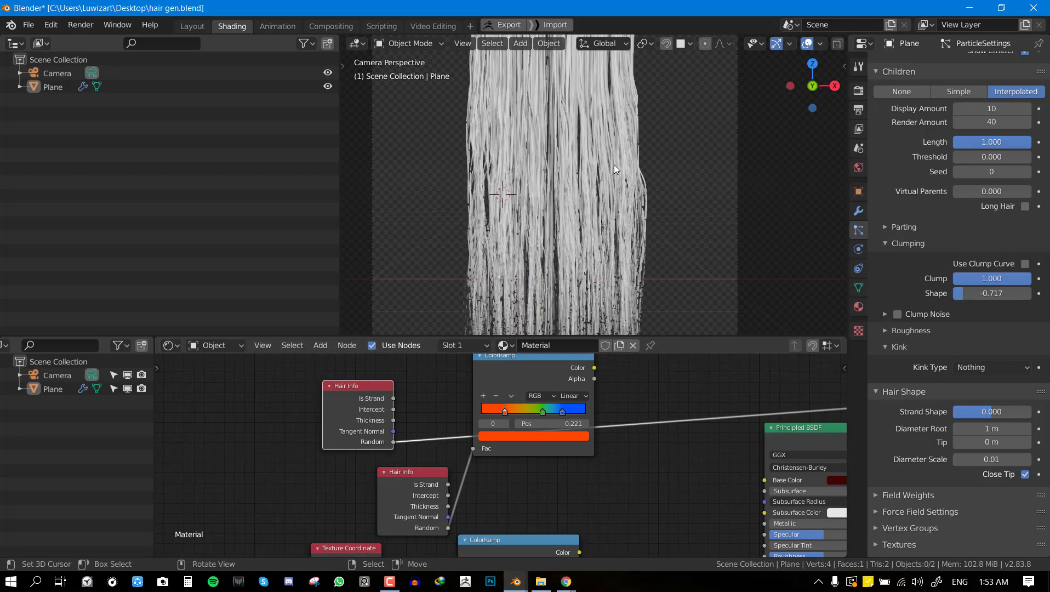
{"action": "middle_click_drag", "start_coordinate": [652, 257], "coordinate": [659, 122]}
{"action": "scroll", "coordinate": [575, 185], "scroll_direction": "up", "scroll_amount": 6}
{"action": "scroll", "coordinate": [619, 243], "scroll_direction": "up", "scroll_amount": 2}
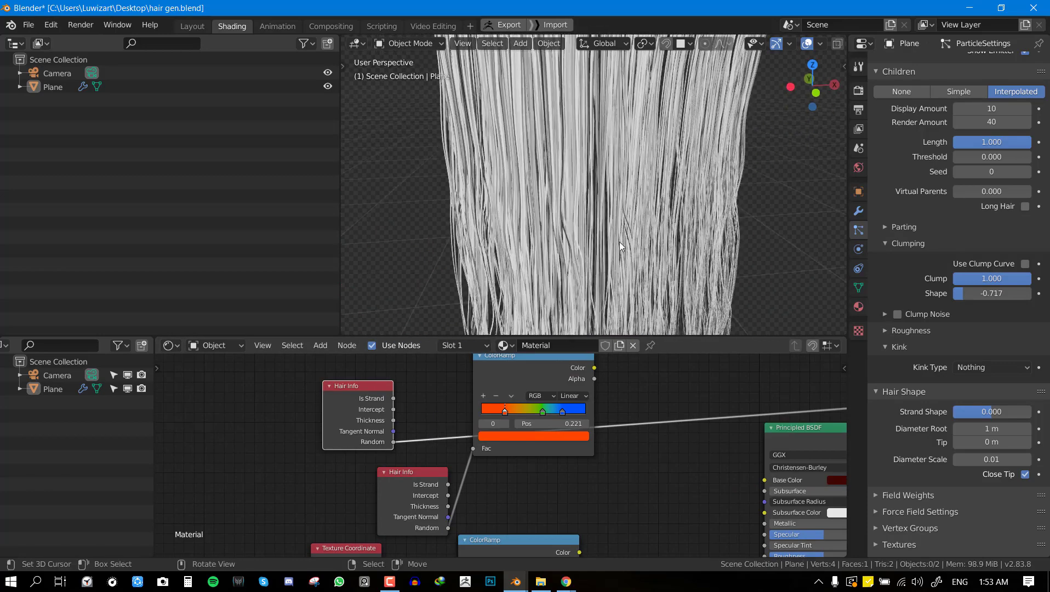
{"action": "scroll", "coordinate": [435, 466], "scroll_direction": "down", "scroll_amount": 1}
- Delete the added Hair Info node and move the remaining one up beside the upper ColorRamp
{"action": "key", "text": "x"}
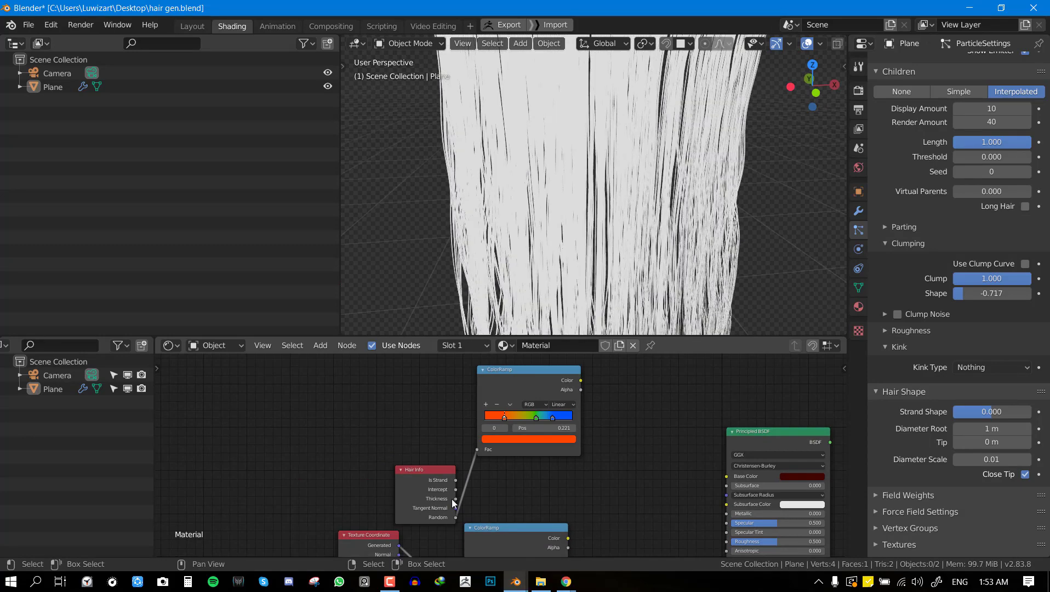
{"action": "left_click_drag", "start_coordinate": [430, 492], "coordinate": [398, 459]}
- Preview the upper ColorRamp on the hair, move it closer to the Hair Info node and examine the random strand colours
{"action": "left_click", "coordinate": [549, 382], "text": "ctrl+shift"}
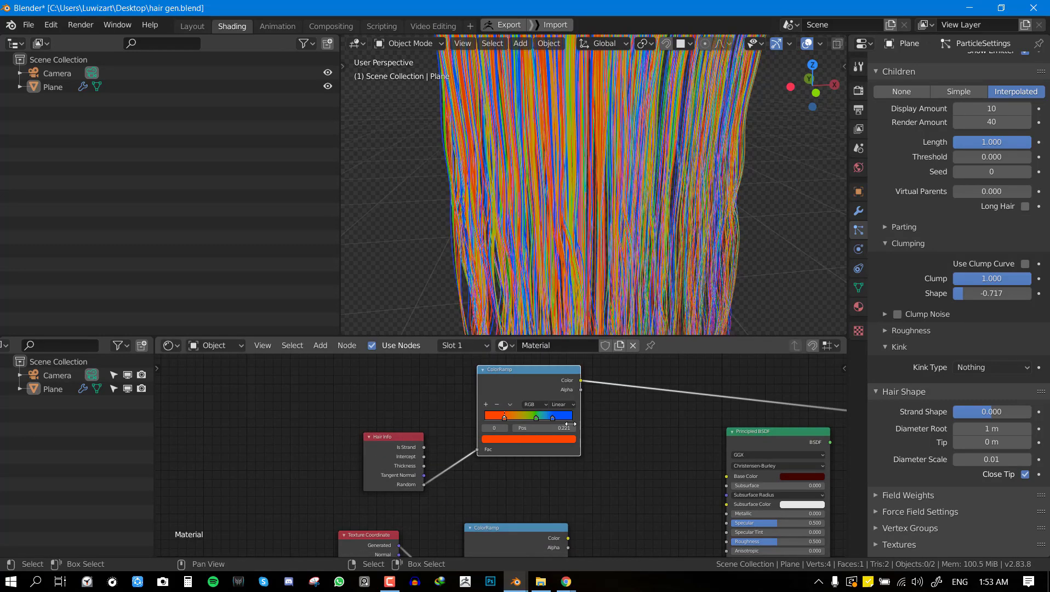
{"action": "middle_click_drag", "start_coordinate": [619, 163], "coordinate": [624, 127]}
{"action": "scroll", "coordinate": [623, 126], "scroll_direction": "down", "scroll_amount": 5}
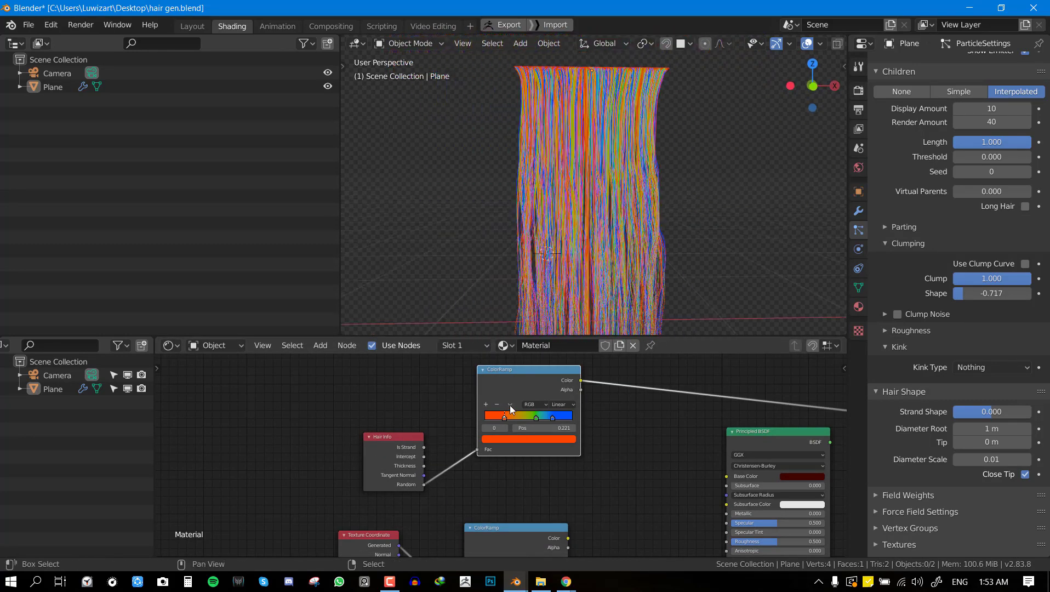
{"action": "left_click_drag", "start_coordinate": [535, 383], "coordinate": [519, 405]}
{"action": "scroll", "coordinate": [519, 435], "scroll_direction": "up", "scroll_amount": 1}
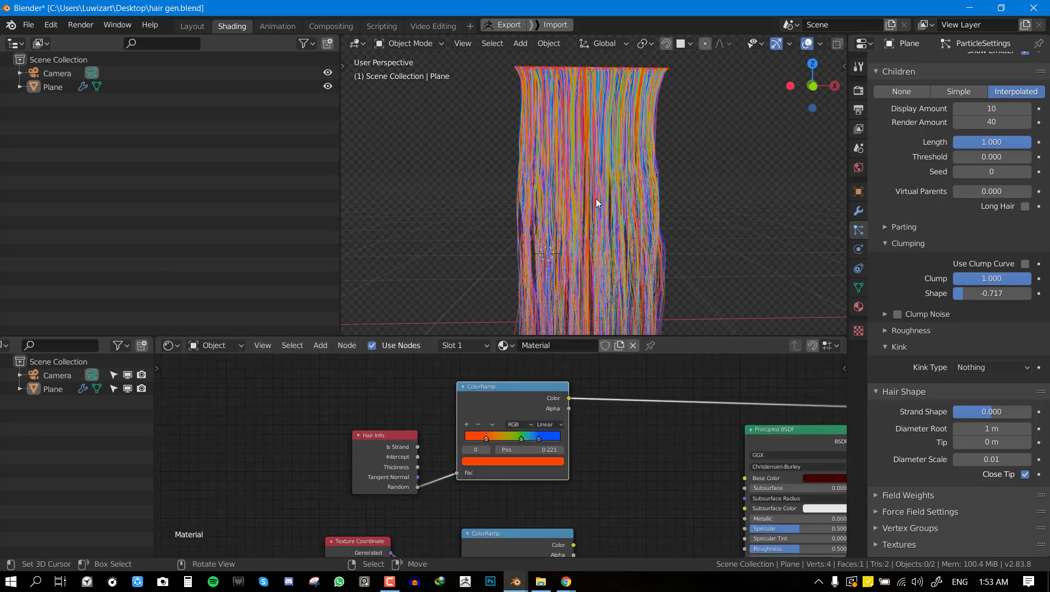
{"action": "mouse_move", "coordinate": [596, 199]}
{"action": "middle_mouse_down"}
{"action": "mouse_move", "coordinate": [508, 199]}
{"action": "mouse_move", "coordinate": [617, 200]}
{"action": "middle_mouse_up"}
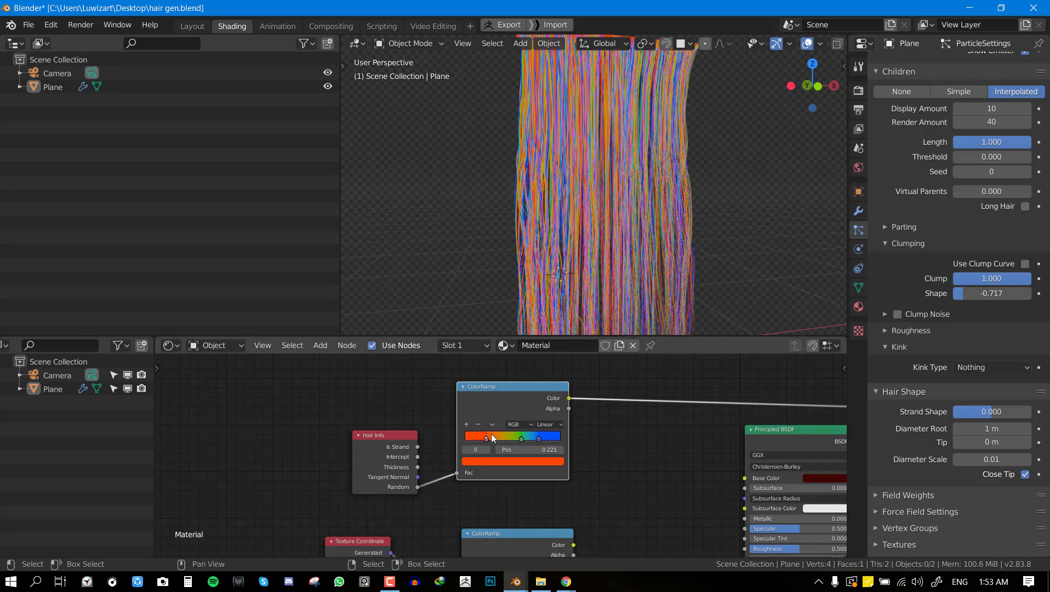
{"action": "scroll", "coordinate": [654, 301], "scroll_direction": "down", "scroll_amount": 3}
{"action": "middle_click_drag", "start_coordinate": [655, 300], "coordinate": [623, 268]}
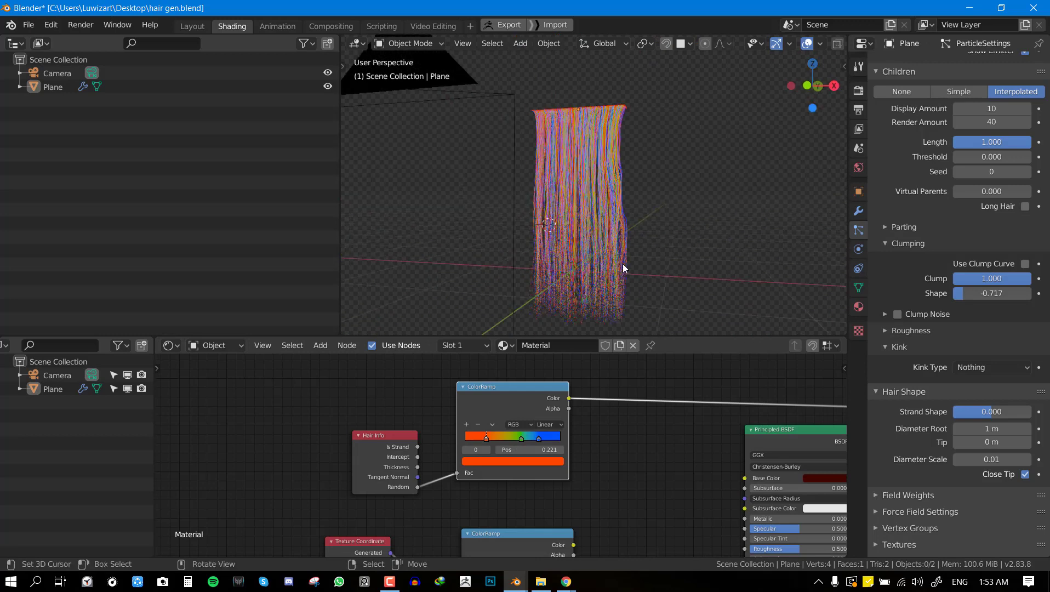
- Preview the Texture Coordinate node's Generated output and the red-green-blue ColorRamp it drives on the hair
{"action": "middle_click_drag", "start_coordinate": [513, 532], "coordinate": [535, 371]}
{"action": "middle_click_drag", "start_coordinate": [438, 399], "coordinate": [430, 481]}
{"action": "left_click", "coordinate": [568, 416], "text": "ctrl+shift"}
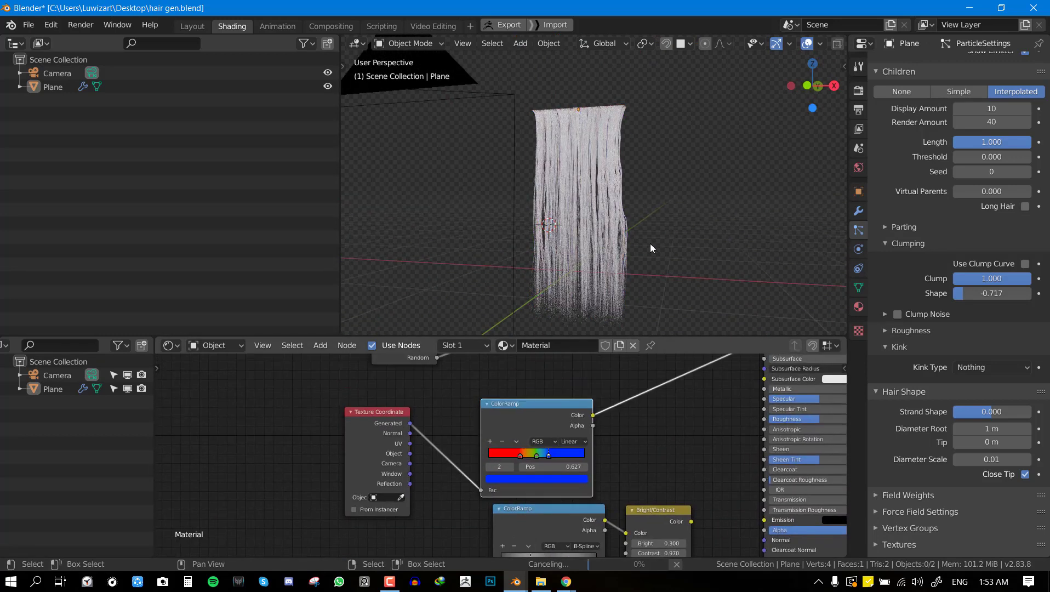
{"action": "left_click", "coordinate": [406, 410], "text": "ctrl+shift"}
{"action": "scroll", "coordinate": [609, 209], "scroll_direction": "up", "scroll_amount": 2}
{"action": "middle_click_drag", "start_coordinate": [576, 215], "coordinate": [503, 355]}
{"action": "left_click", "coordinate": [540, 422], "text": "ctrl+shift"}
{"action": "middle_click_drag", "start_coordinate": [655, 176], "coordinate": [653, 111]}
{"action": "middle_click_drag", "start_coordinate": [607, 461], "coordinate": [519, 403]}
{"action": "scroll", "coordinate": [568, 439], "scroll_direction": "up", "scroll_amount": 1}
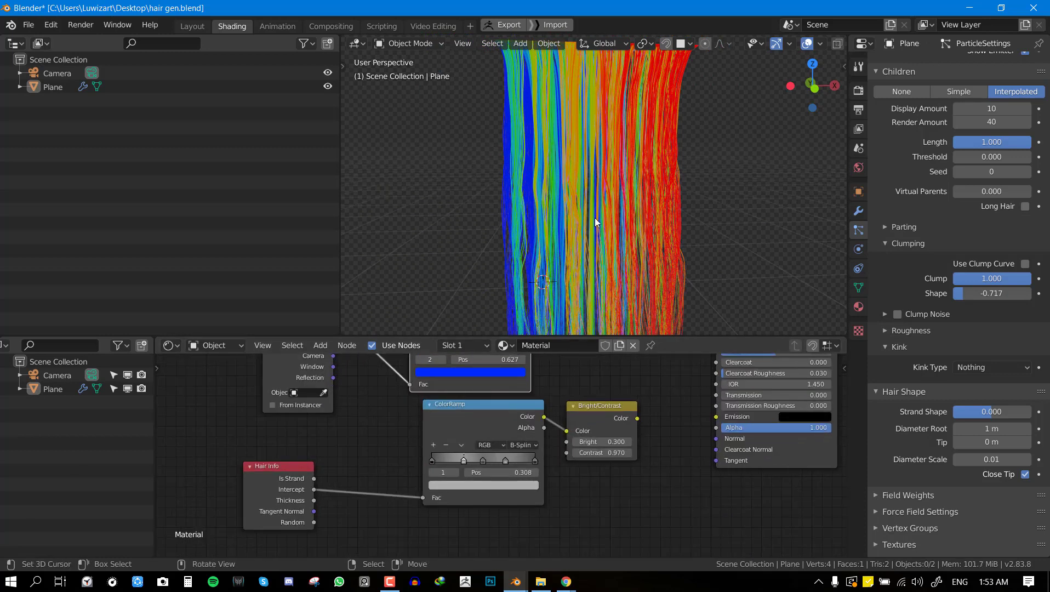
- Compare the Hair Info node's Is Strand and Intercept outputs with the grey ColorRamp driven by Intercept by previewing each on the hair
{"action": "scroll", "coordinate": [655, 143], "scroll_direction": "down", "scroll_amount": 1}
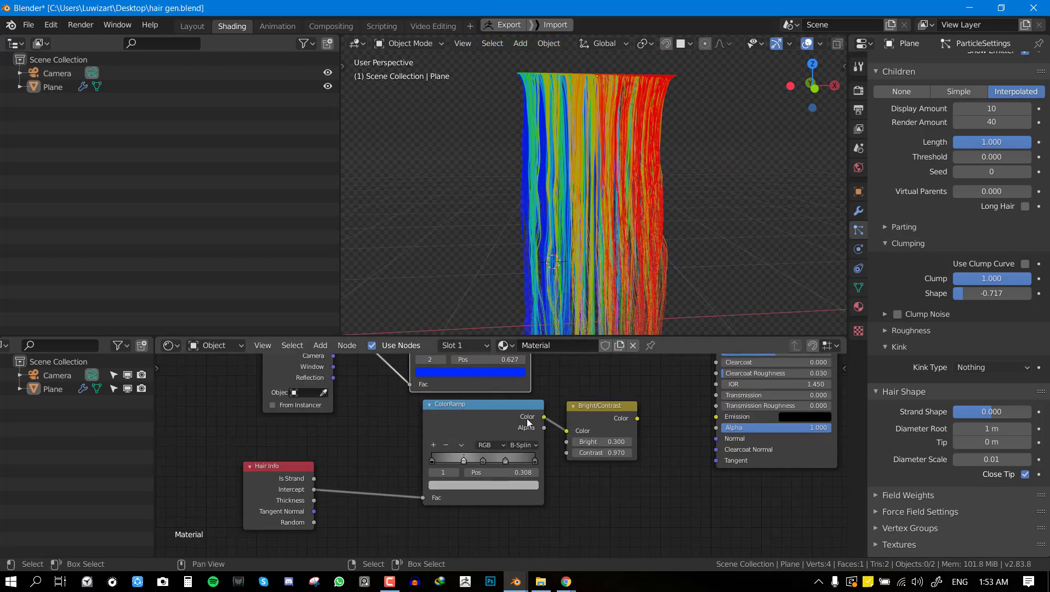
{"action": "left_click", "coordinate": [293, 503], "text": "ctrl+shift"}
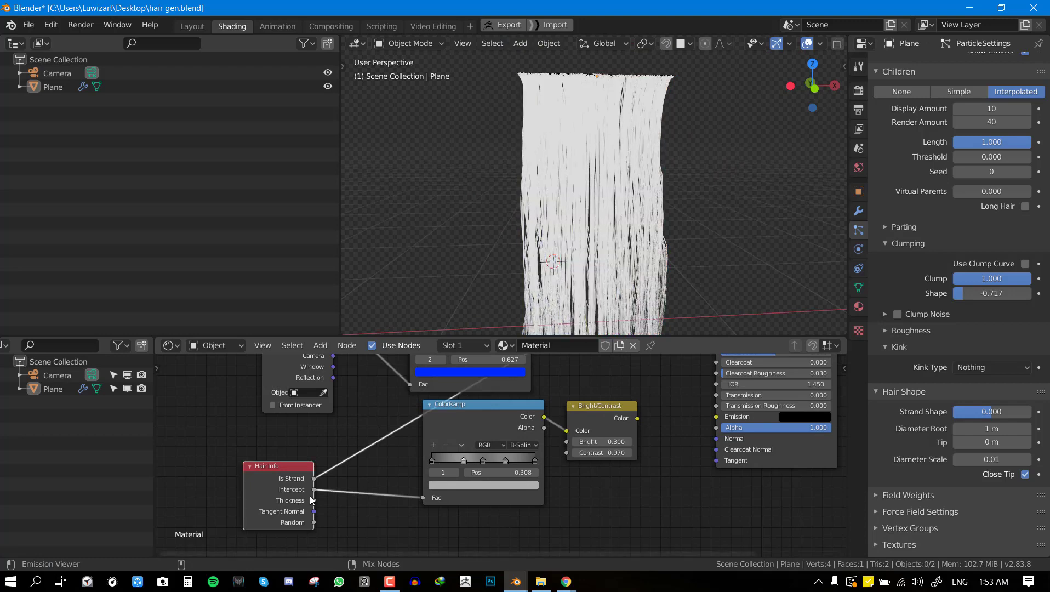
{"action": "left_click", "coordinate": [501, 414], "text": "ctrl+shift"}
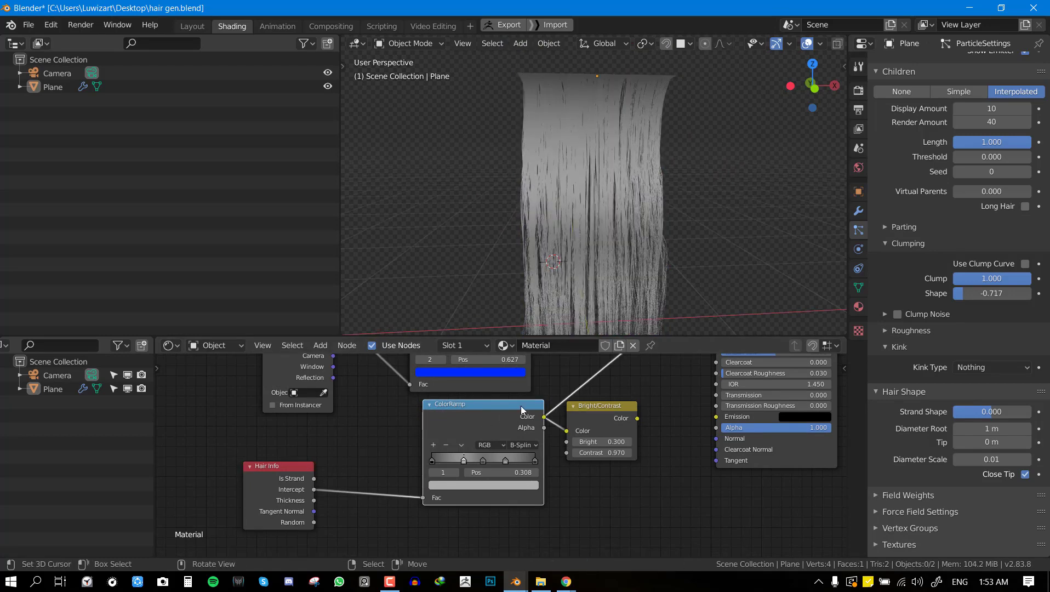
{"action": "left_click", "coordinate": [278, 487], "text": "ctrl+shift"}
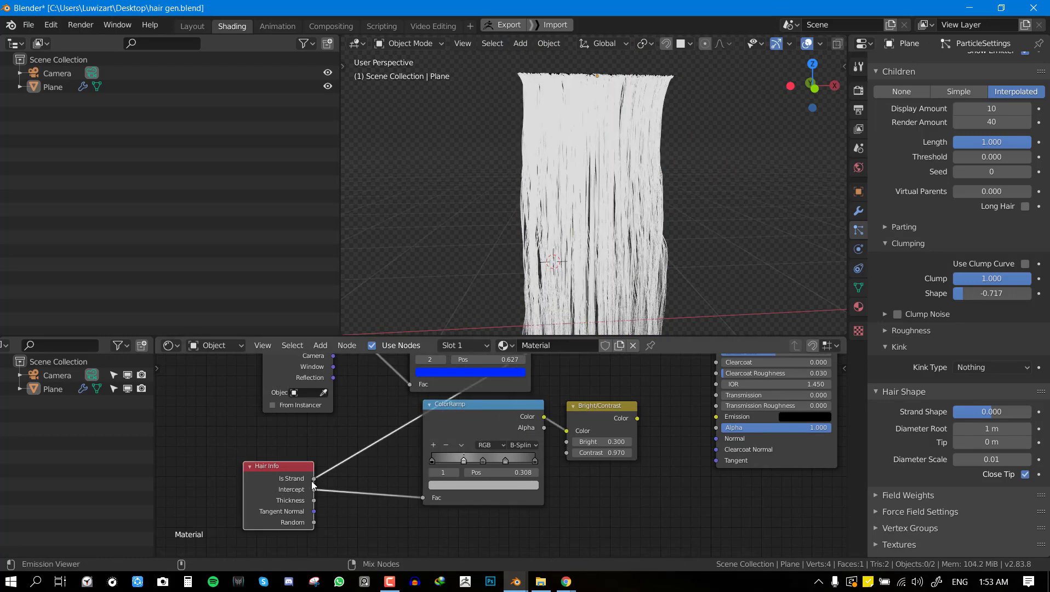
{"action": "left_click", "coordinate": [311, 496], "text": "ctrl+shift"}
{"action": "middle_click_drag", "start_coordinate": [640, 76], "coordinate": [615, 111]}
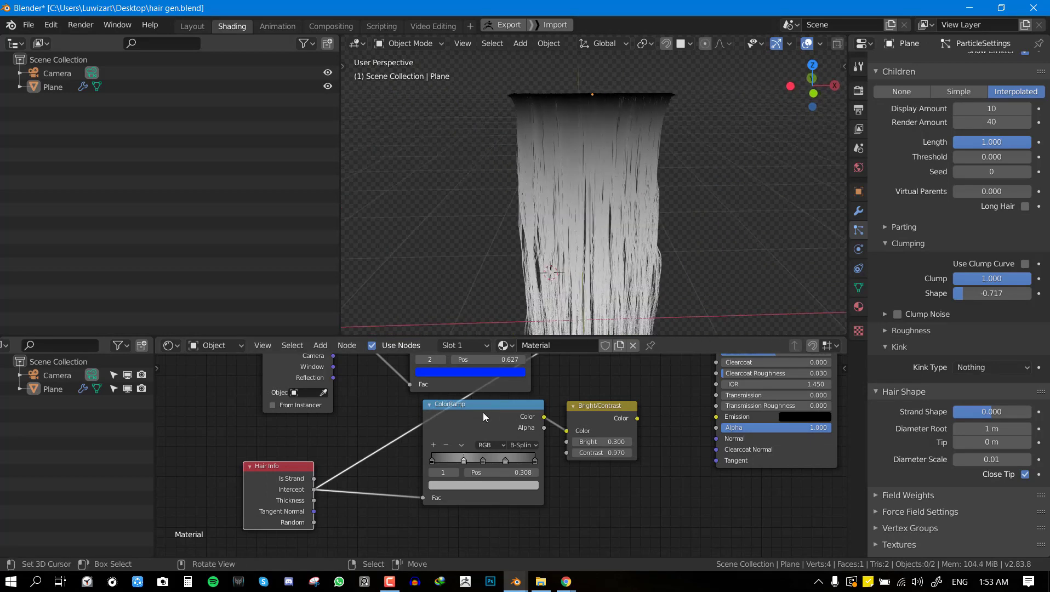
{"action": "left_click", "coordinate": [482, 444]}
{"action": "left_click", "coordinate": [481, 447]}
{"action": "left_click", "coordinate": [496, 403], "text": "ctrl+shift"}
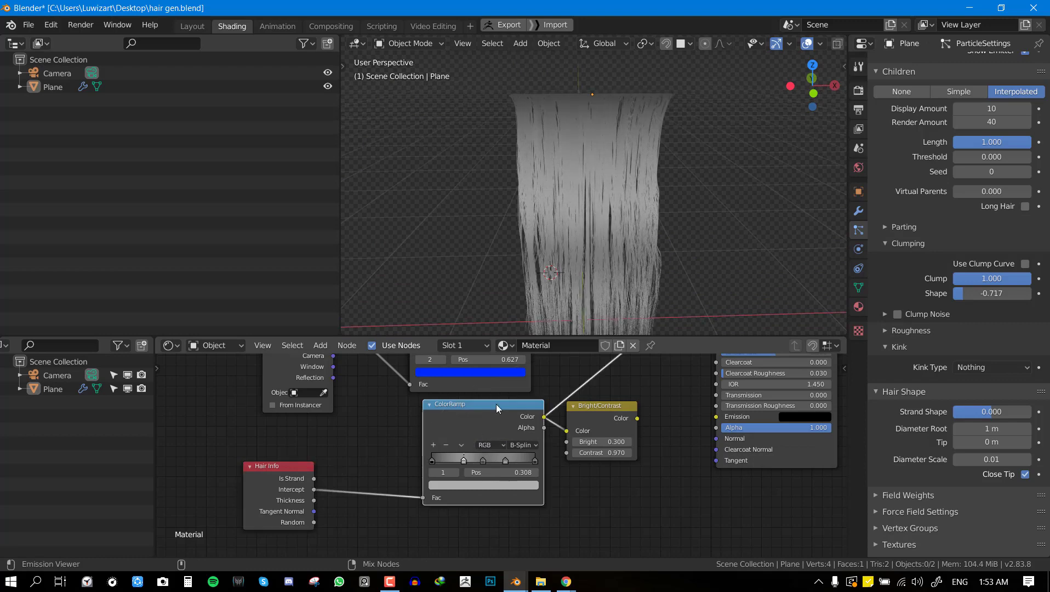
{"action": "mouse_move", "coordinate": [574, 201]}
{"action": "middle_mouse_down"}
{"action": "mouse_move", "coordinate": [527, 193]}
{"action": "mouse_move", "coordinate": [544, 215]}
{"action": "middle_mouse_up"}
- Preview the Bright/Contrast node on the hair and move stop 2 of the grey ColorRamp to position 0.460
{"action": "left_click", "coordinate": [601, 415], "text": "ctrl+shift"}
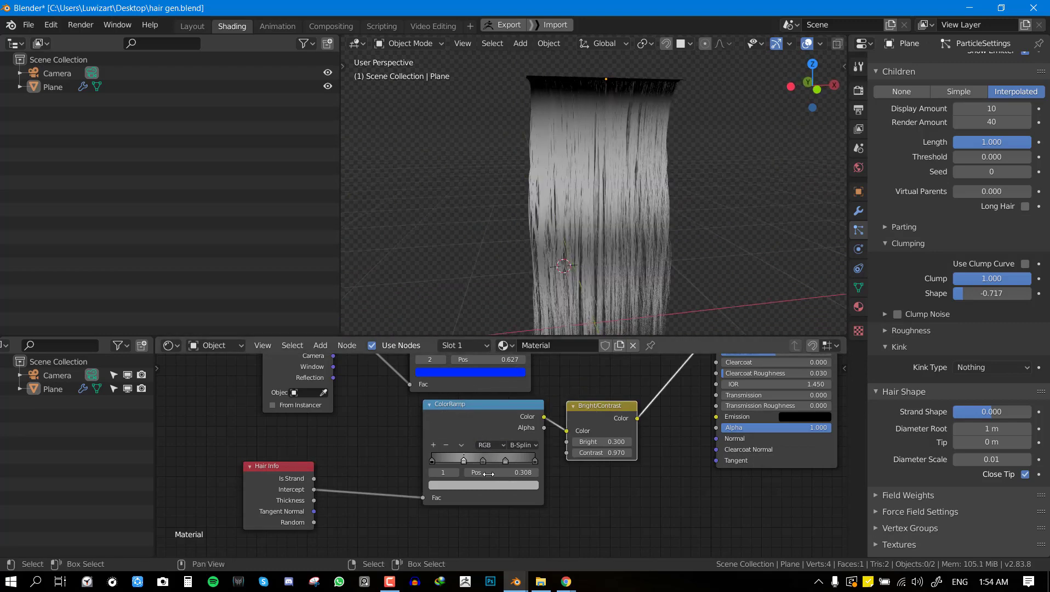
{"action": "mouse_move", "coordinate": [465, 459]}
{"action": "left_mouse_down"}
{"action": "mouse_move", "coordinate": [446, 459]}
{"action": "mouse_move", "coordinate": [482, 459]}
{"action": "left_mouse_up"}
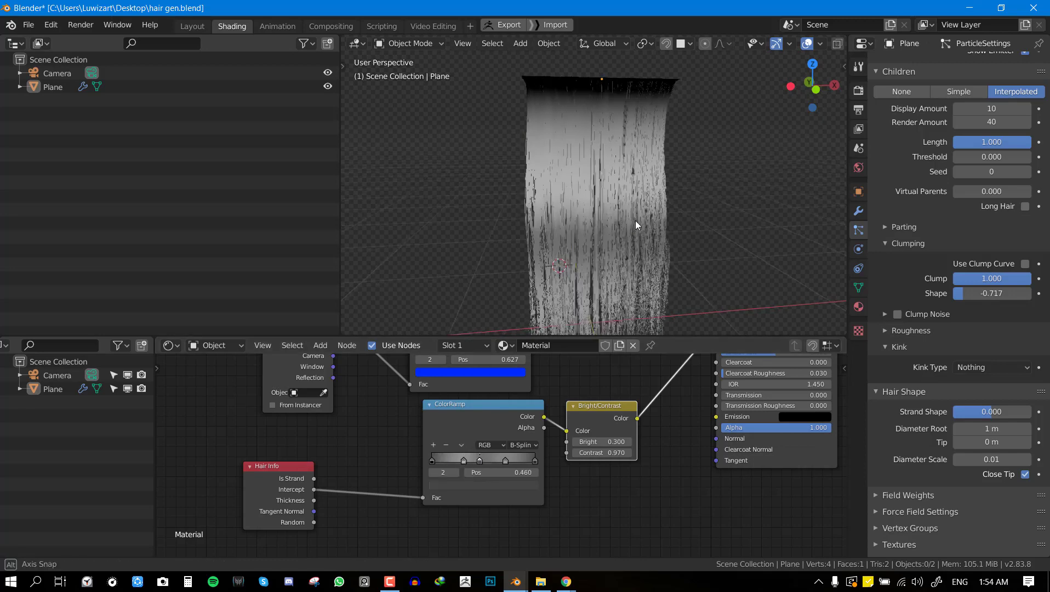
{"action": "mouse_move", "coordinate": [635, 222]}
{"action": "middle_mouse_down"}
{"action": "mouse_move", "coordinate": [645, 213]}
{"action": "mouse_move", "coordinate": [546, 201]}
{"action": "mouse_move", "coordinate": [633, 206]}
{"action": "mouse_move", "coordinate": [597, 223]}
{"action": "mouse_move", "coordinate": [579, 140]}
{"action": "mouse_move", "coordinate": [684, 144]}
{"action": "mouse_move", "coordinate": [588, 158]}
{"action": "mouse_move", "coordinate": [655, 188]}
{"action": "mouse_move", "coordinate": [448, 191]}
{"action": "mouse_move", "coordinate": [556, 167]}
{"action": "mouse_move", "coordinate": [604, 185]}
{"action": "mouse_move", "coordinate": [589, 214]}
{"action": "mouse_move", "coordinate": [693, 198]}
{"action": "mouse_move", "coordinate": [752, 219]}
{"action": "middle_mouse_up"}
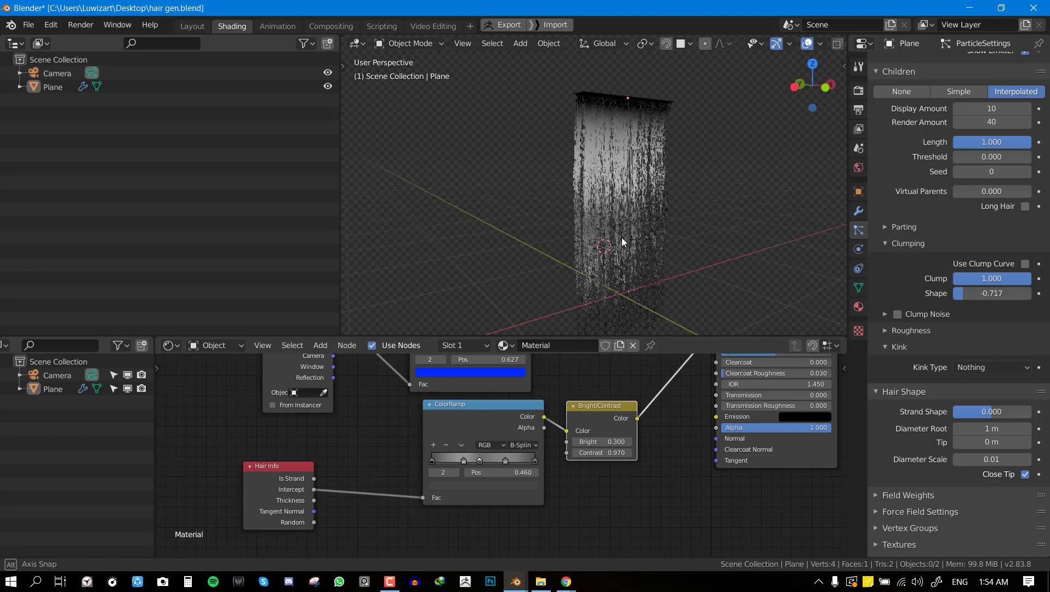
- Switch the viewport to Solid shading and show the hair strip in front orthographic view
{"action": "key", "text": "z"}
{"action": "left_click", "coordinate": [752, 220]}
{"action": "mouse_move", "coordinate": [638, 222]}
{"action": "middle_mouse_down"}
{"action": "mouse_move", "coordinate": [530, 241]}
{"action": "mouse_move", "coordinate": [633, 216]}
{"action": "middle_mouse_up"}
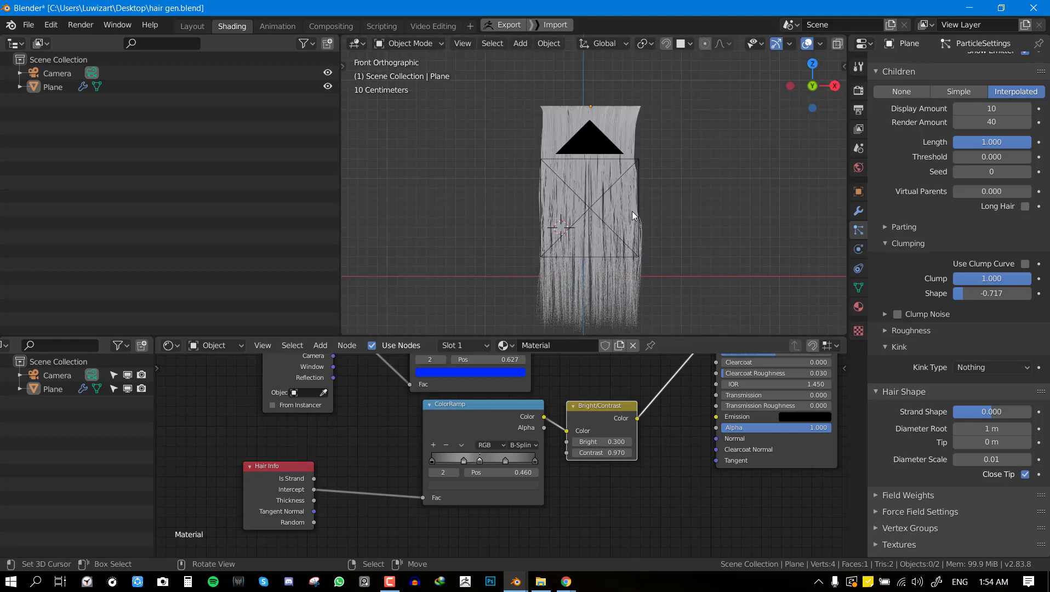